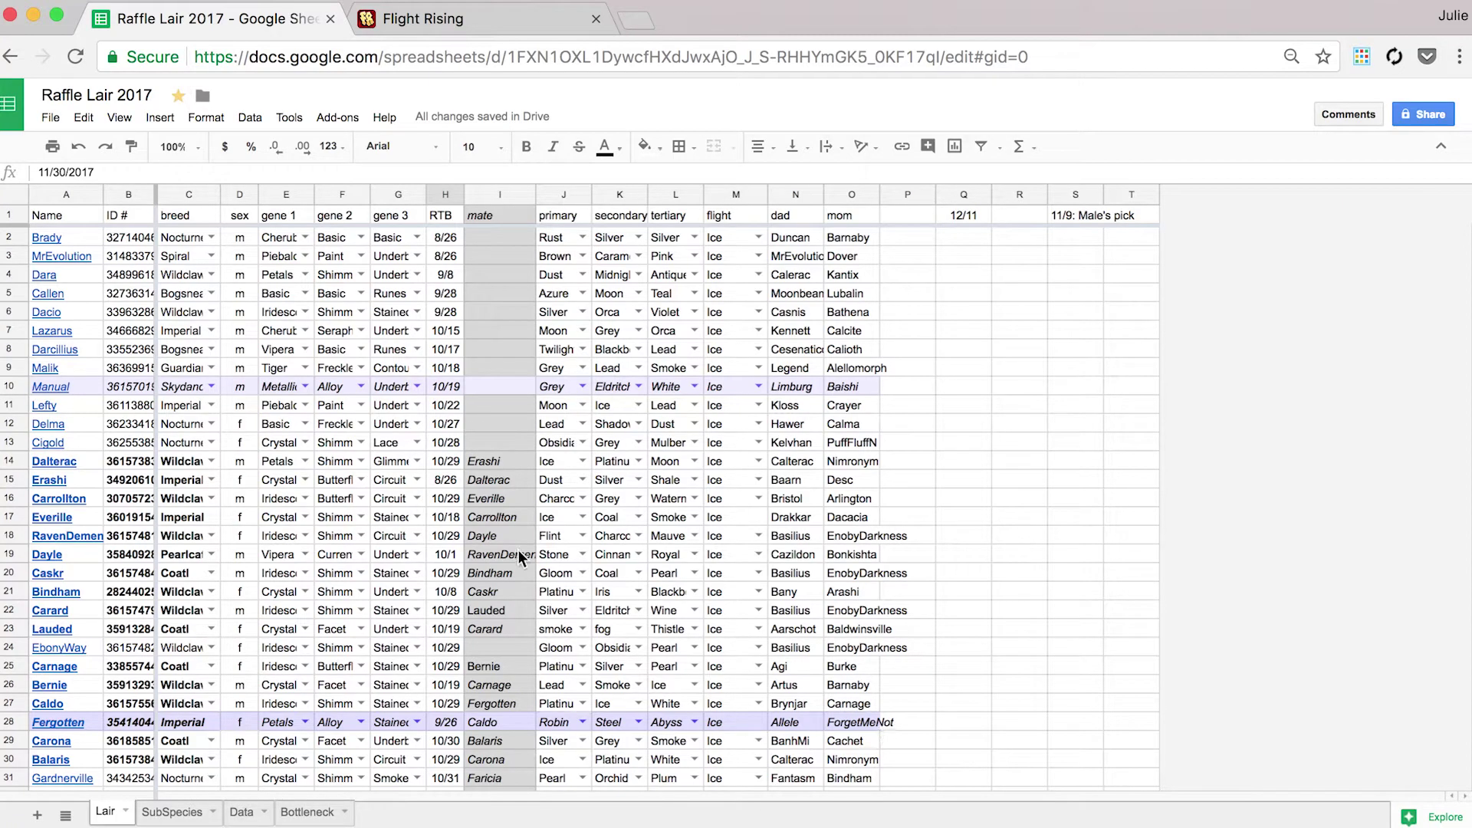
# Turn on filtering for the Lair table from the gene 2 column.
pyautogui.scroll(-10, 508, 544)
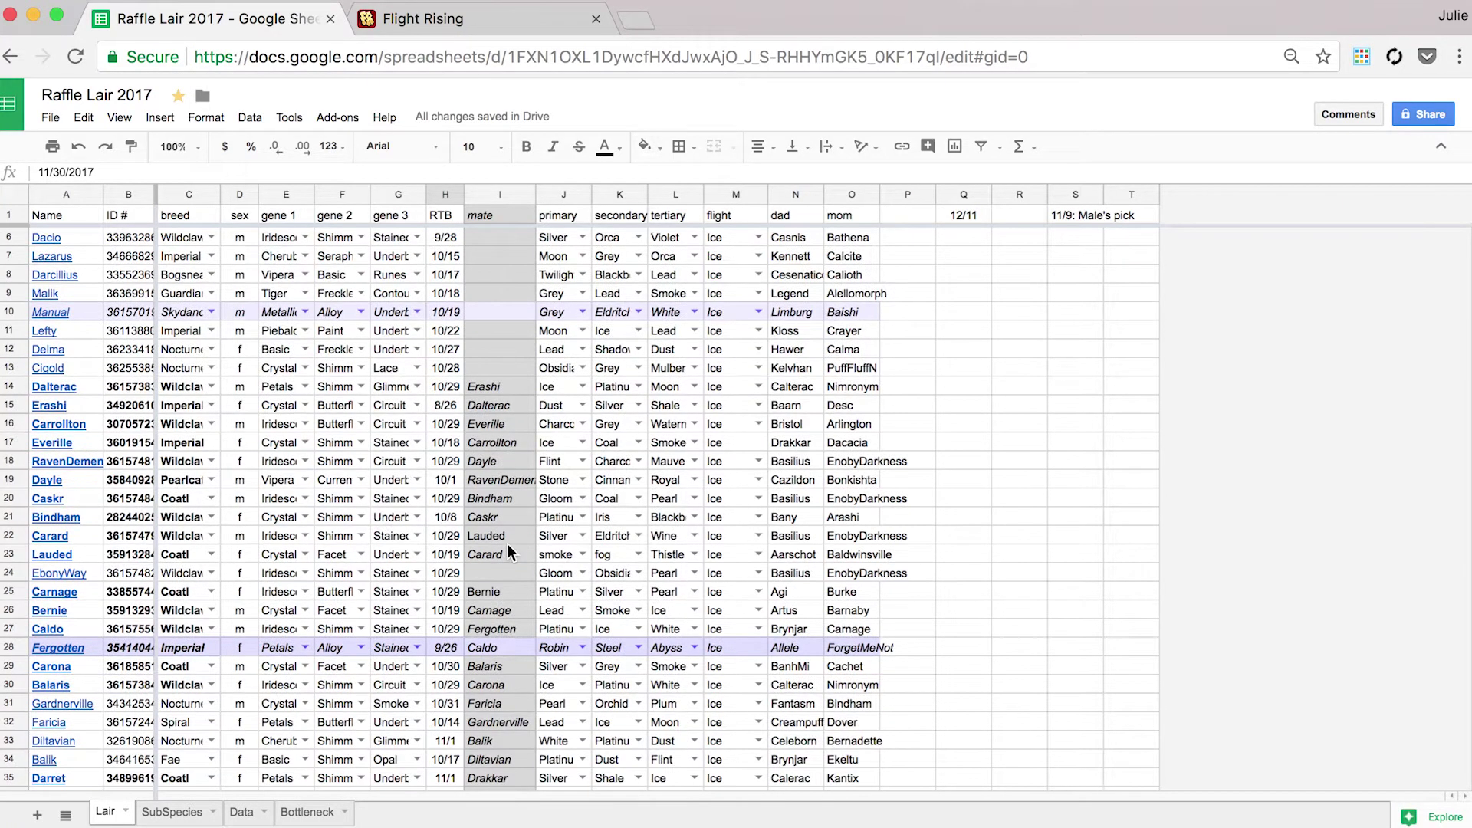
pyautogui.scroll(-15, 507, 546)
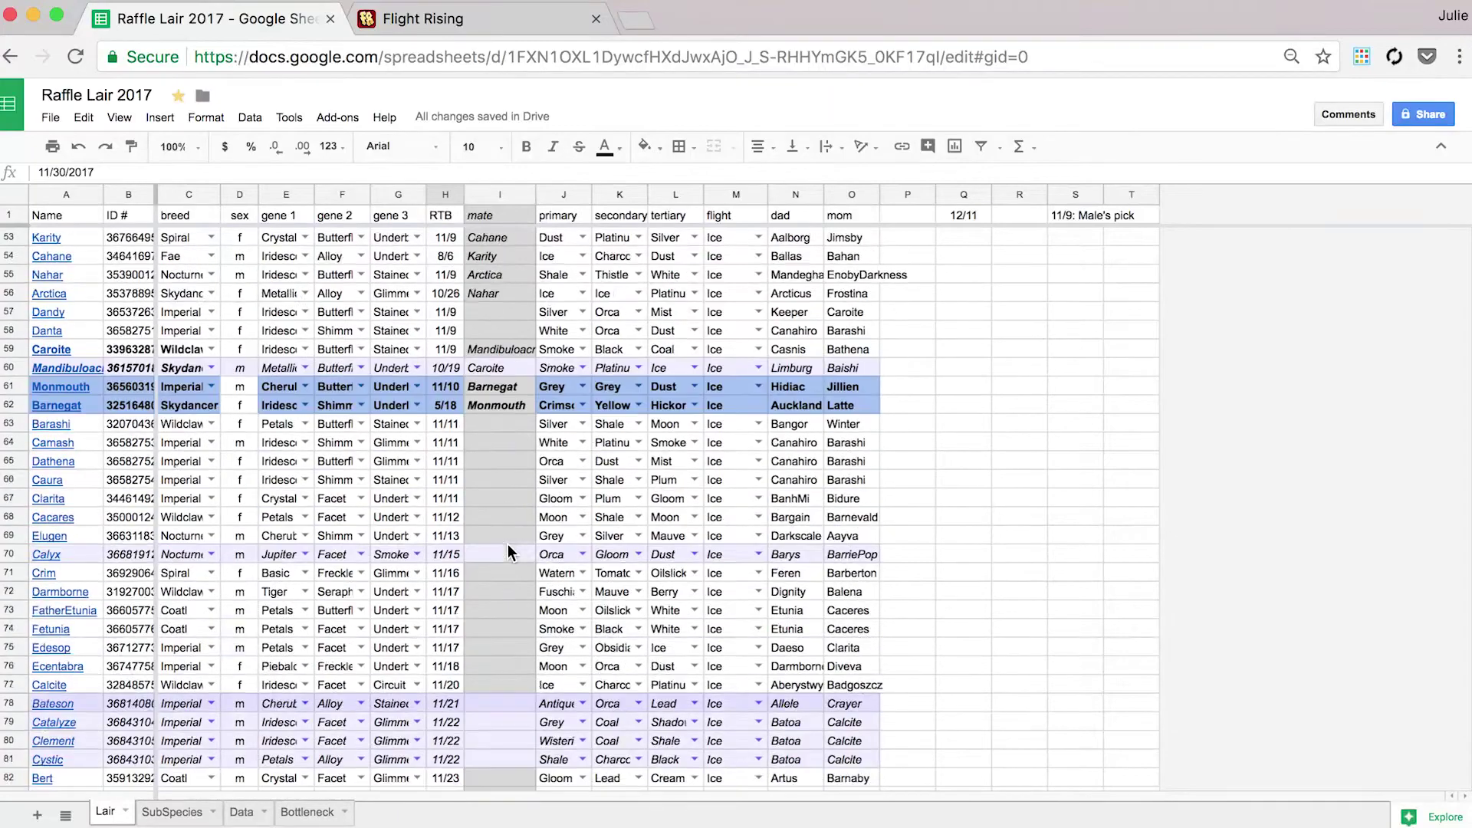
pyautogui.scroll(-15, 508, 546)
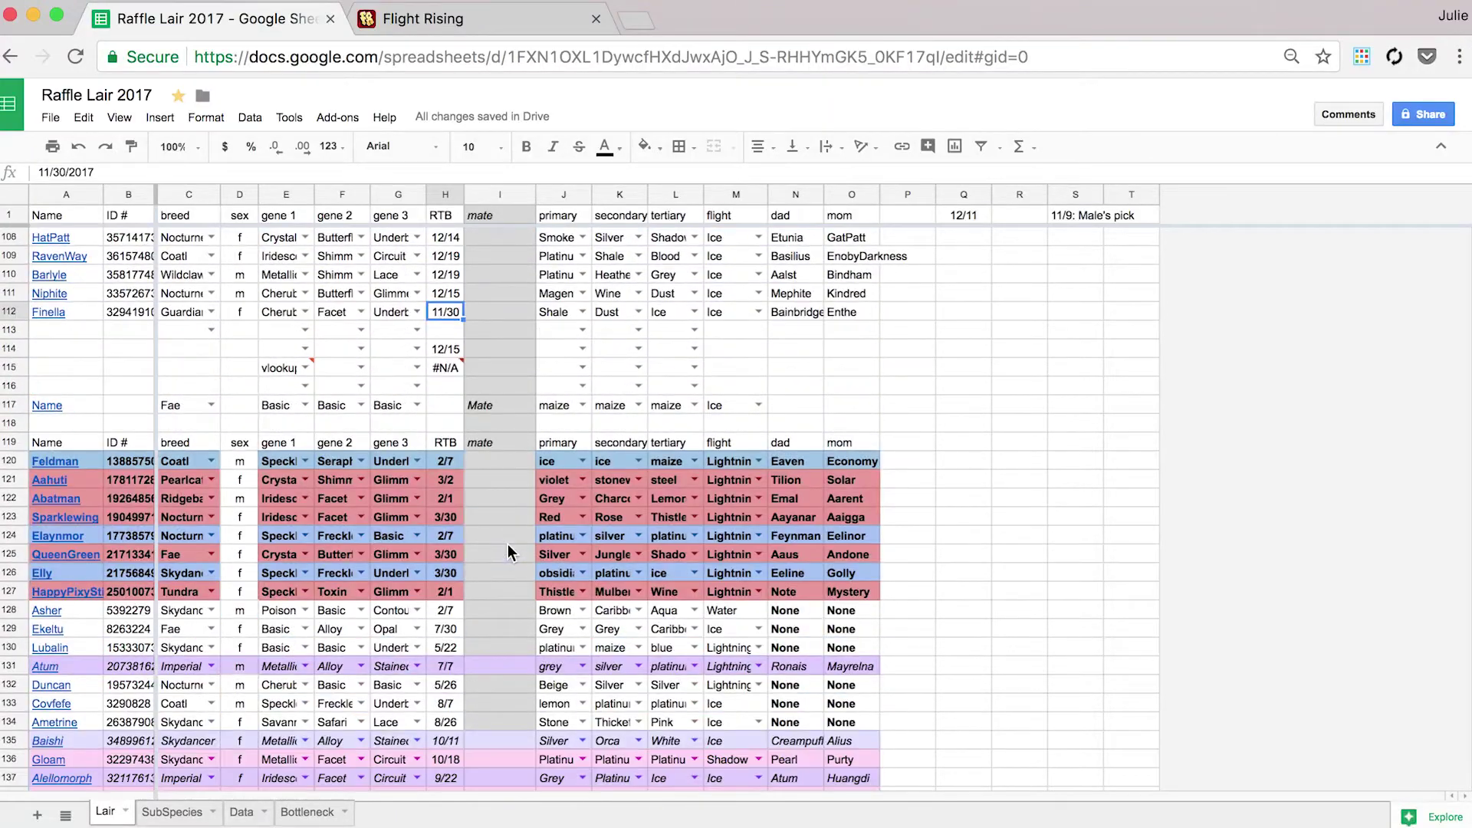
pyautogui.scroll(20, 507, 546)
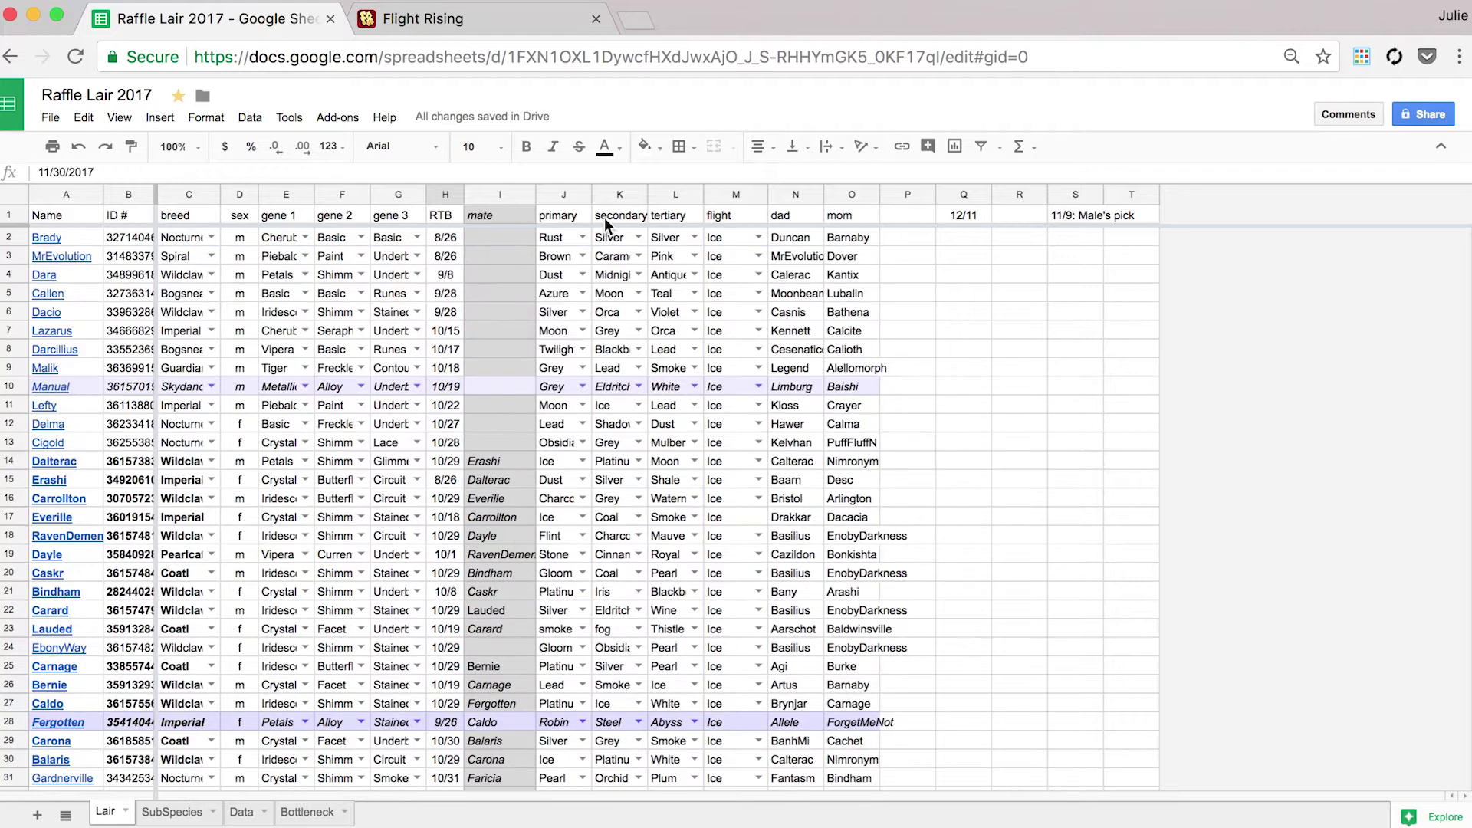
pyautogui.click(333, 216)
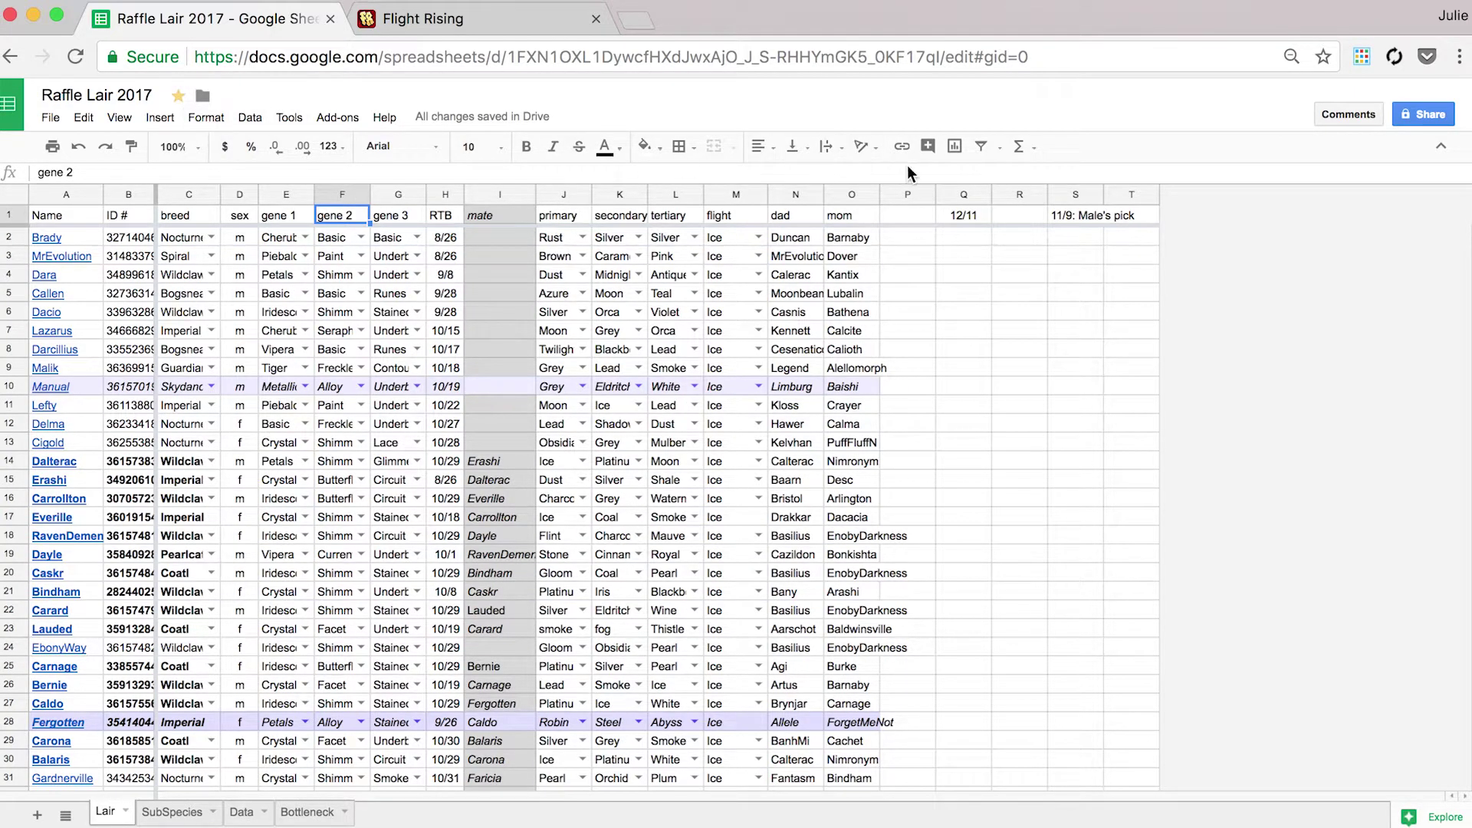
pyautogui.click(992, 149)
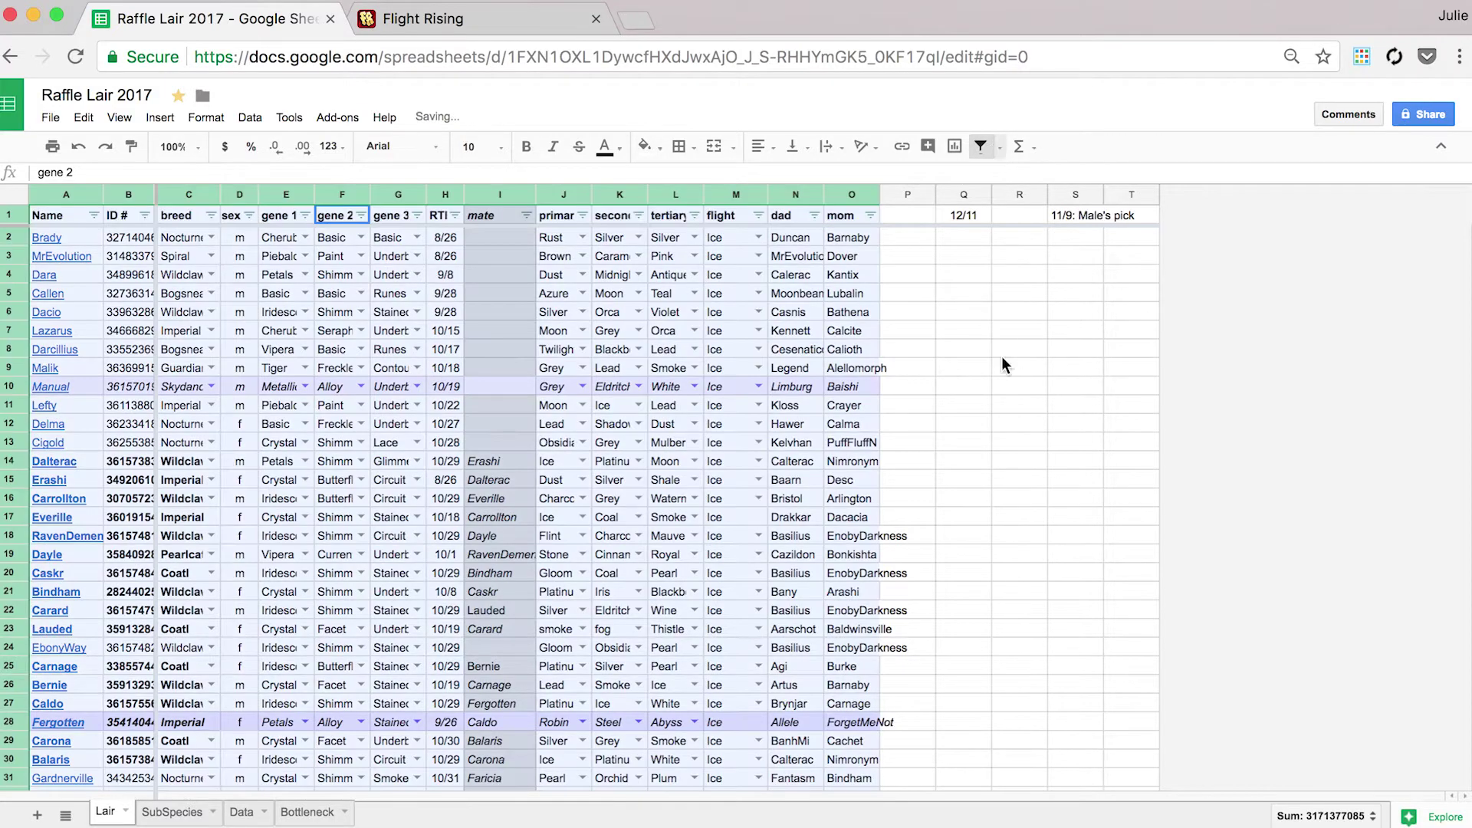
pyautogui.scroll(-20, 891, 536)
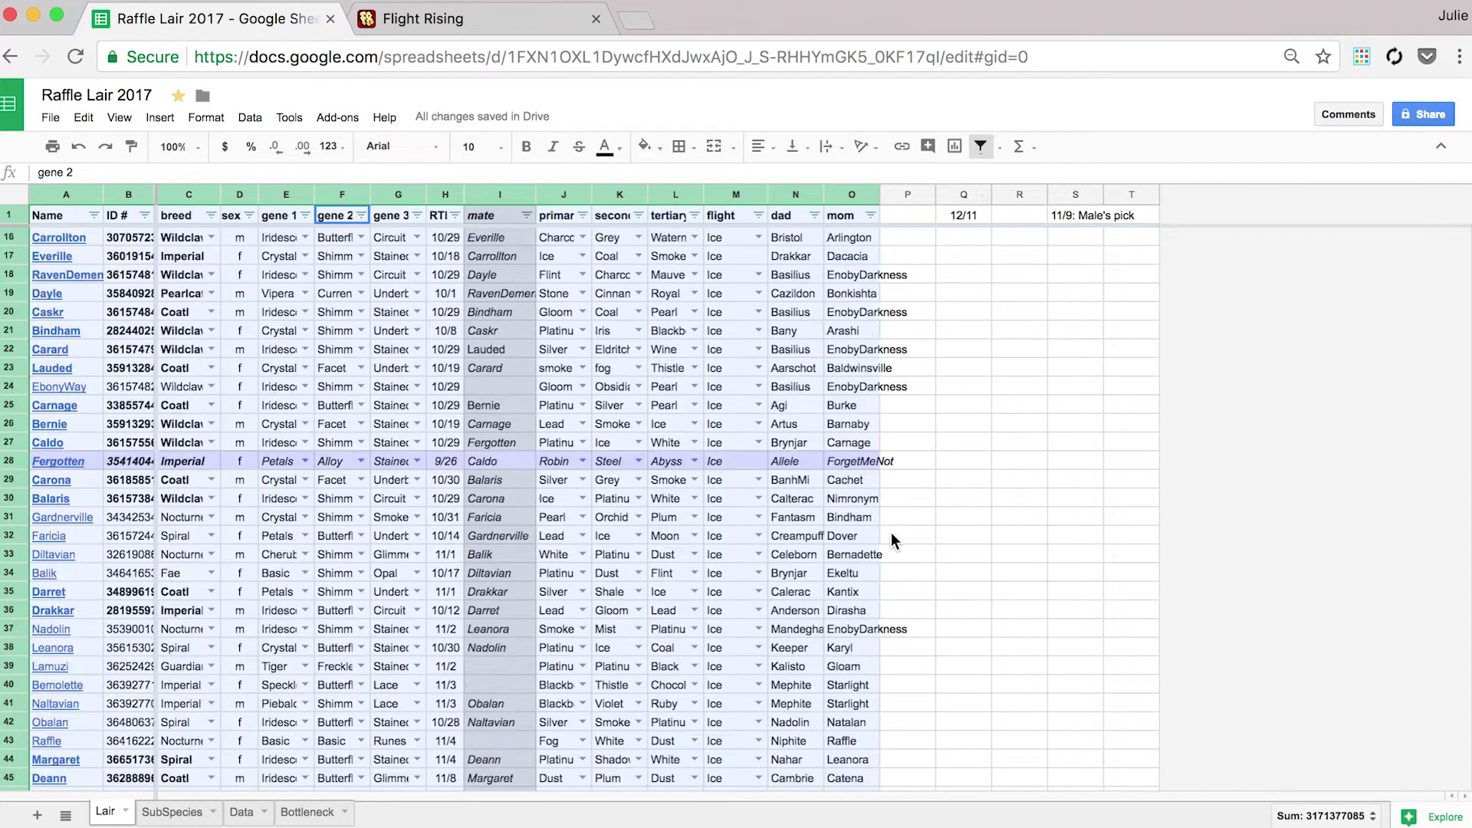
pyautogui.scroll(20, 891, 536)
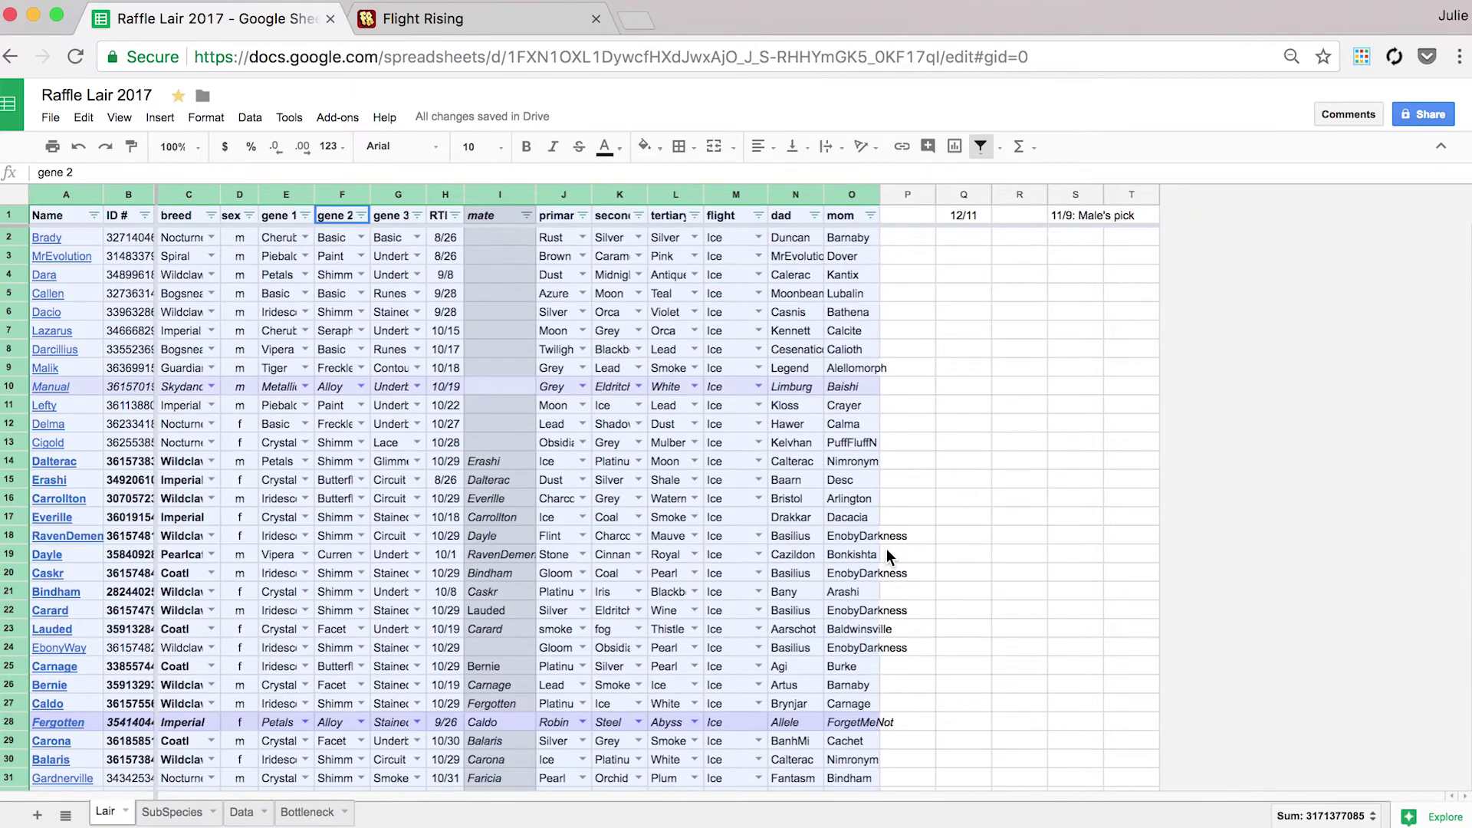
pyautogui.click(980, 147)
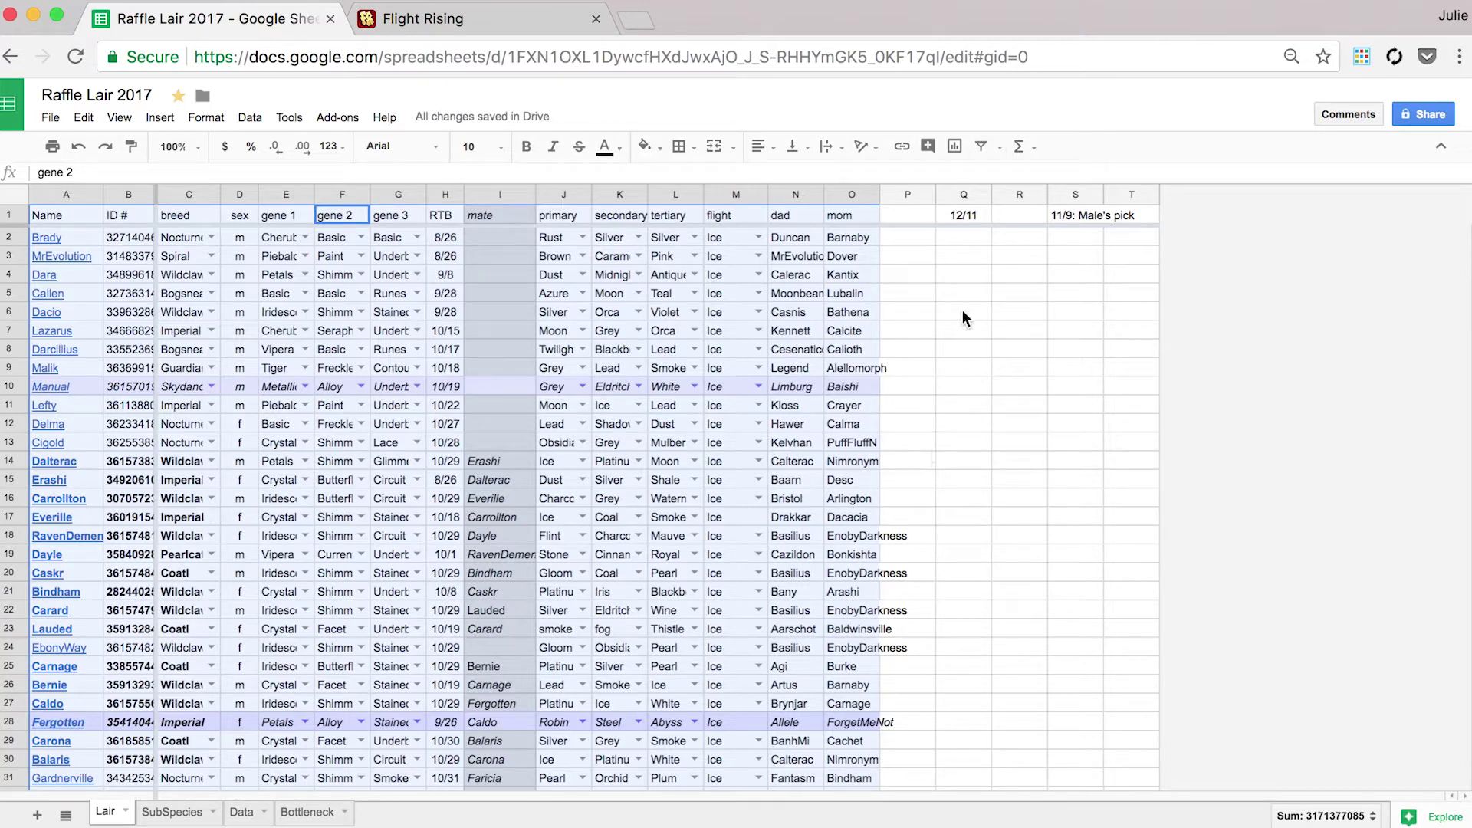
pyautogui.click(980, 147)
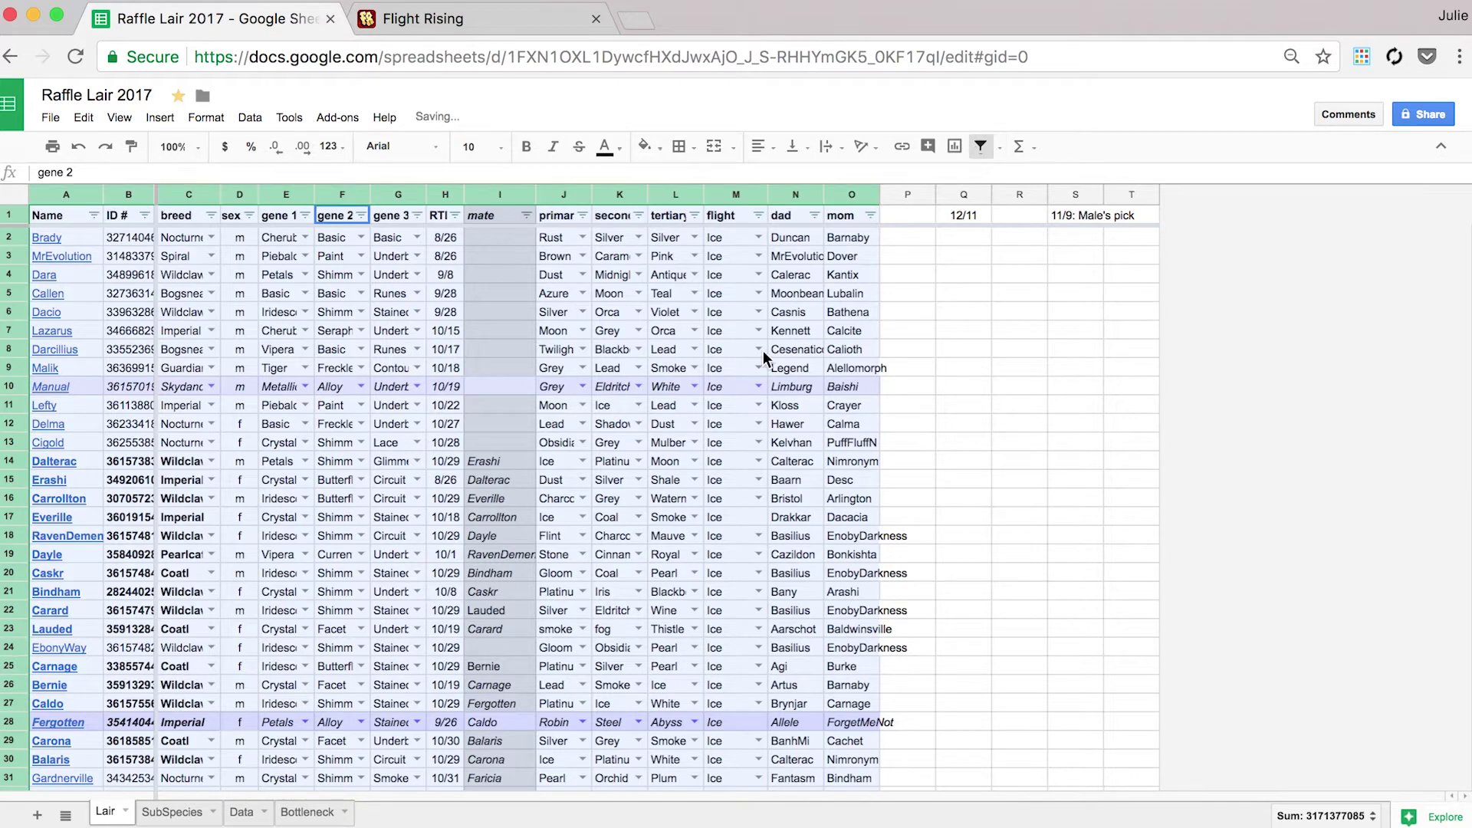
# Filter the gene 2 column to show only Basic dragons.
pyautogui.click(655, 362)
pyautogui.click(481, 257)
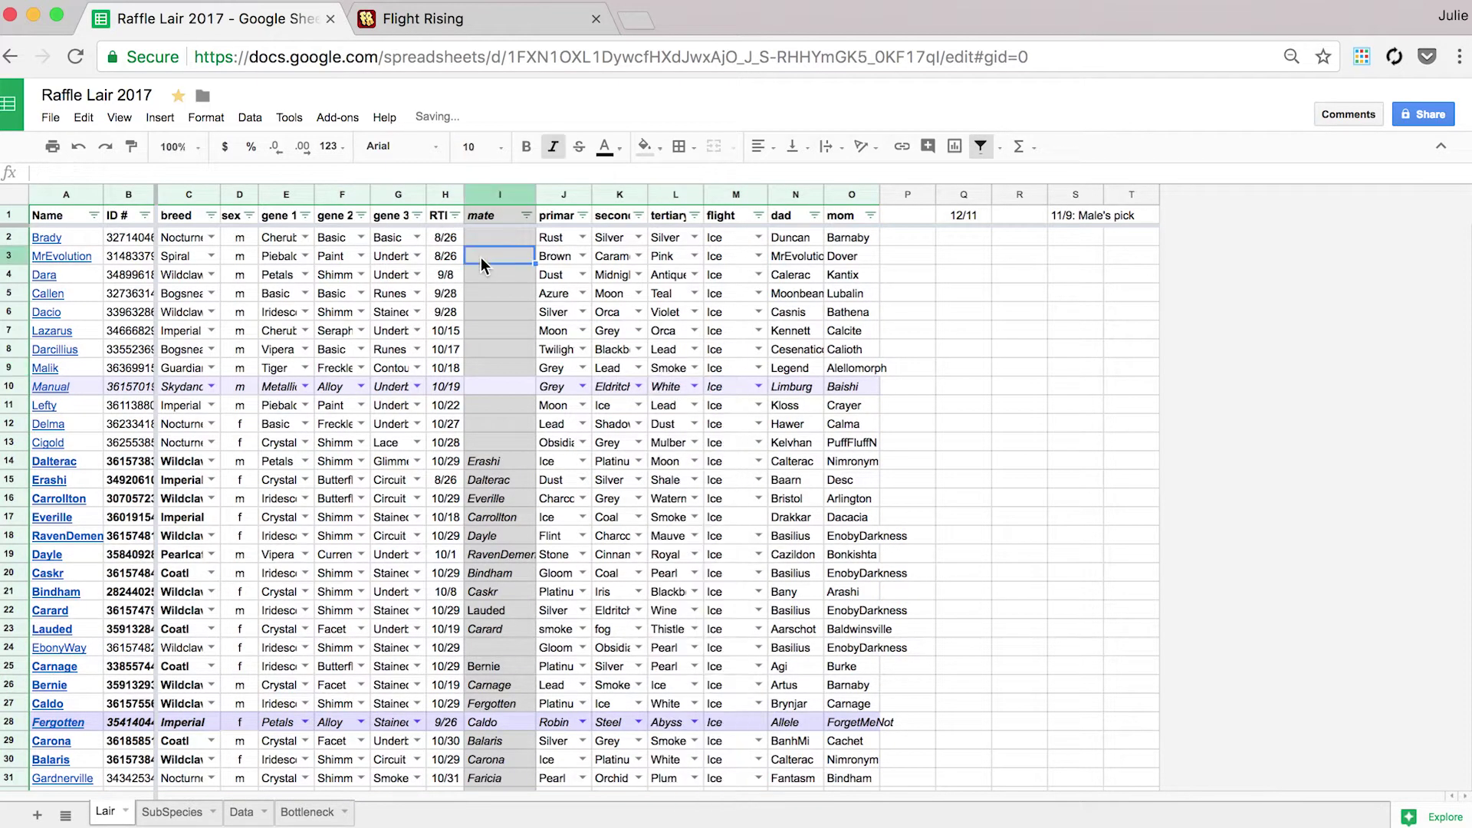
pyautogui.click(360, 215)
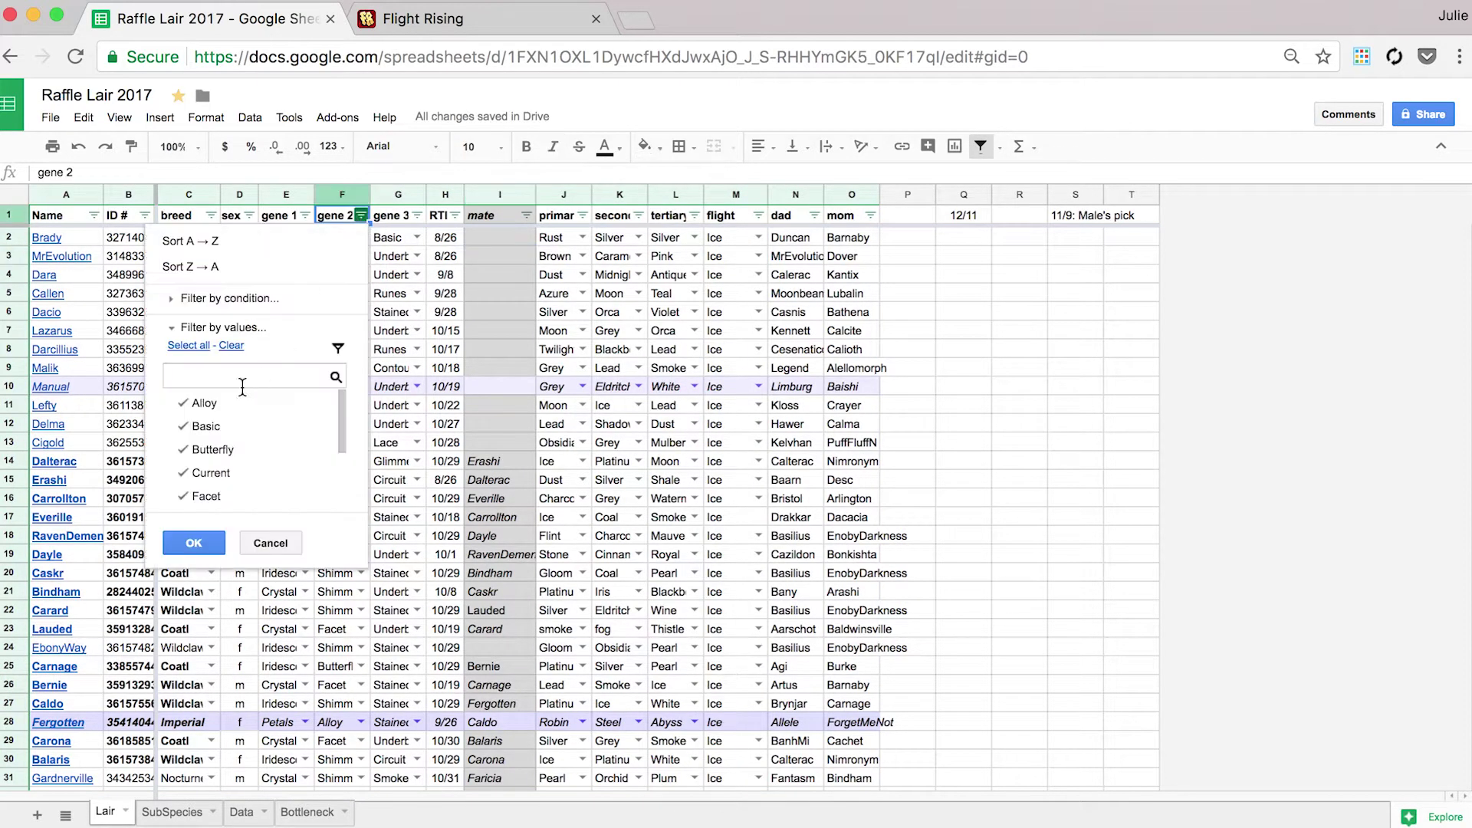
pyautogui.click(232, 345)
pyautogui.click(206, 427)
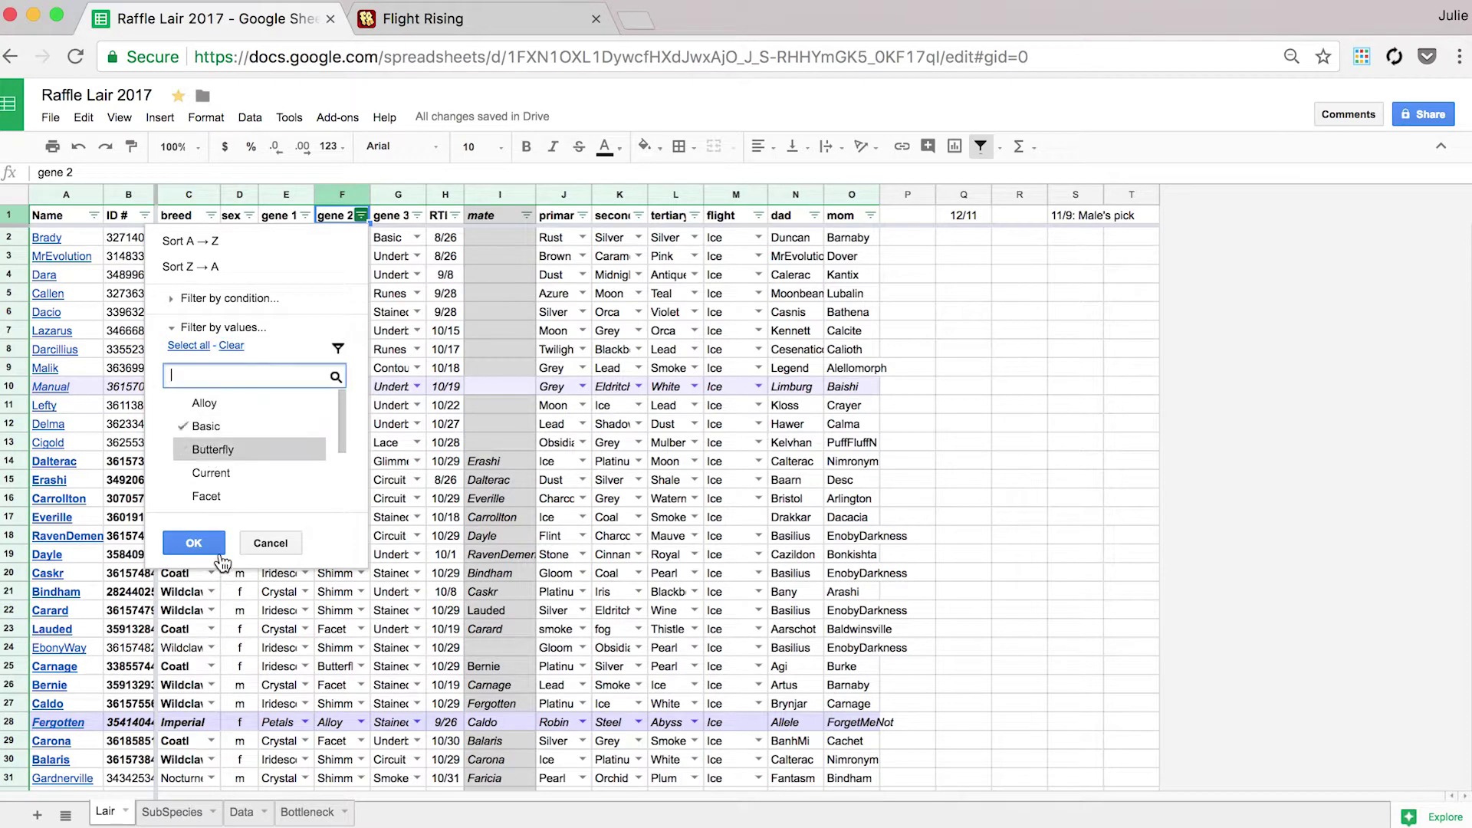
pyautogui.click(210, 550)
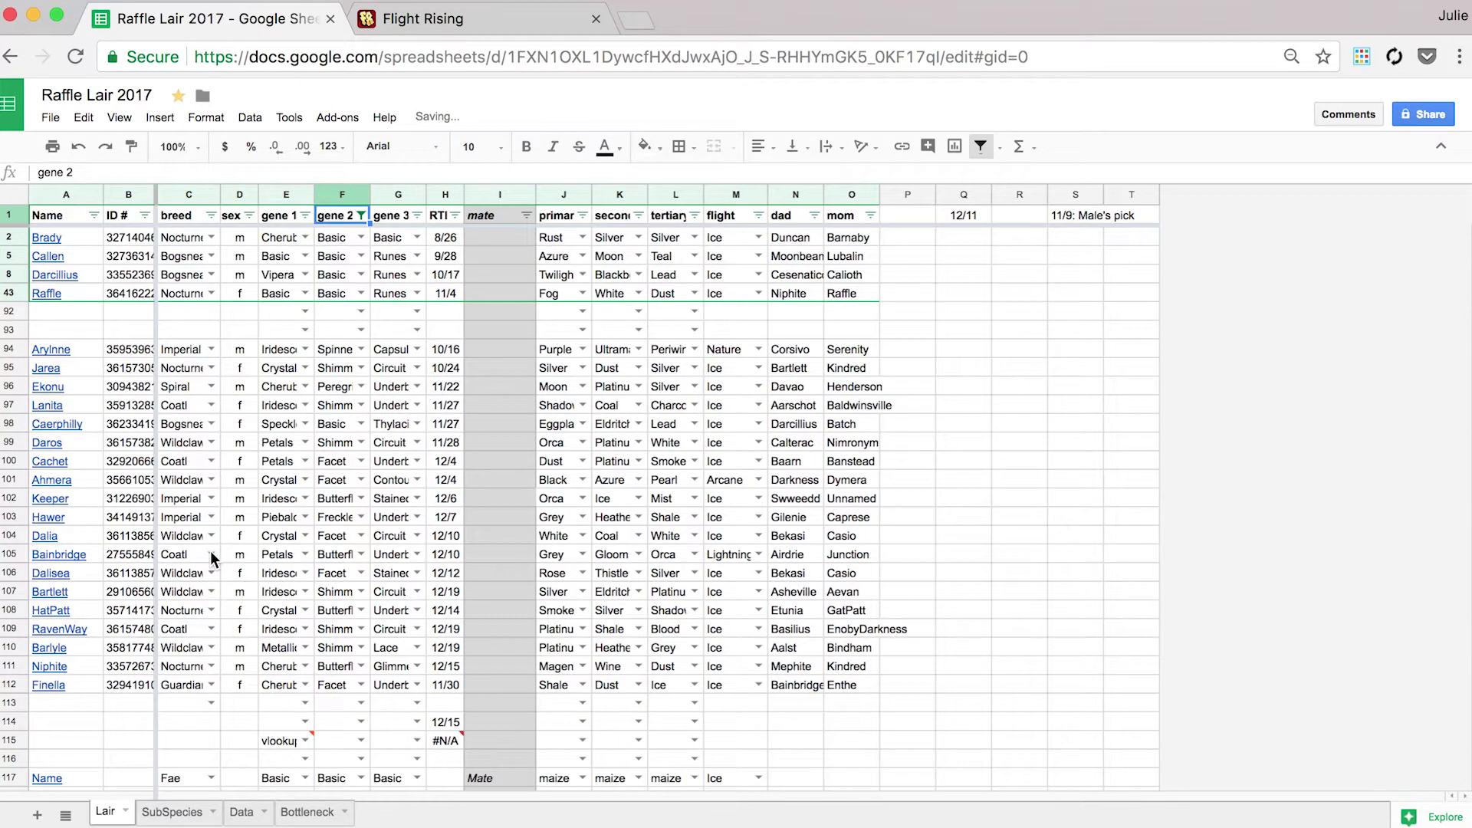
# Re-include every gene 2 value so all dragons show again.
pyautogui.click(362, 214)
pyautogui.click(190, 346)
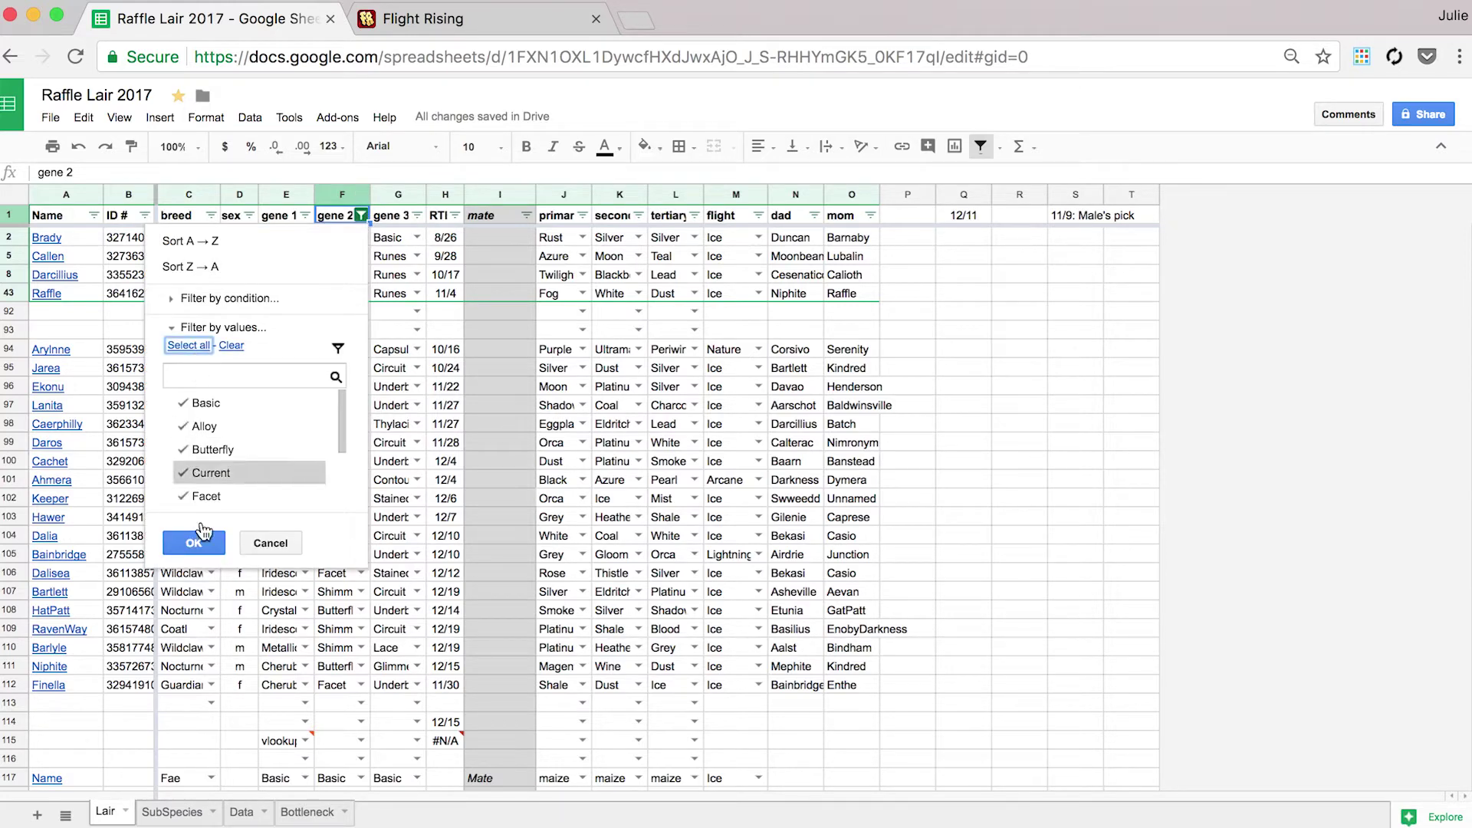
pyautogui.click(194, 543)
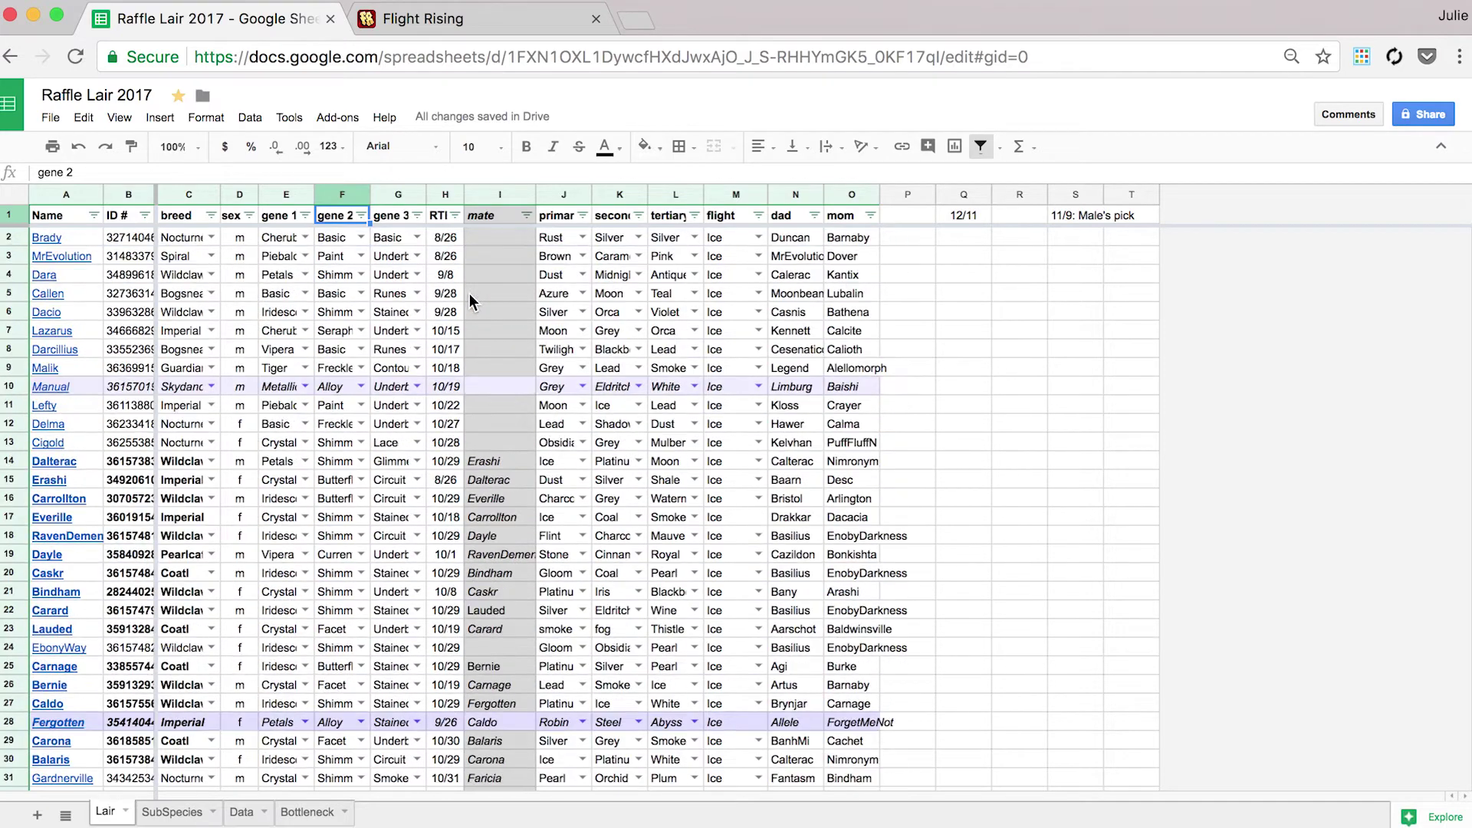
# Inspect Dara's gene 2 and gene 1 dropdowns, keeping Shimmer and Petals.
pyautogui.click(361, 275)
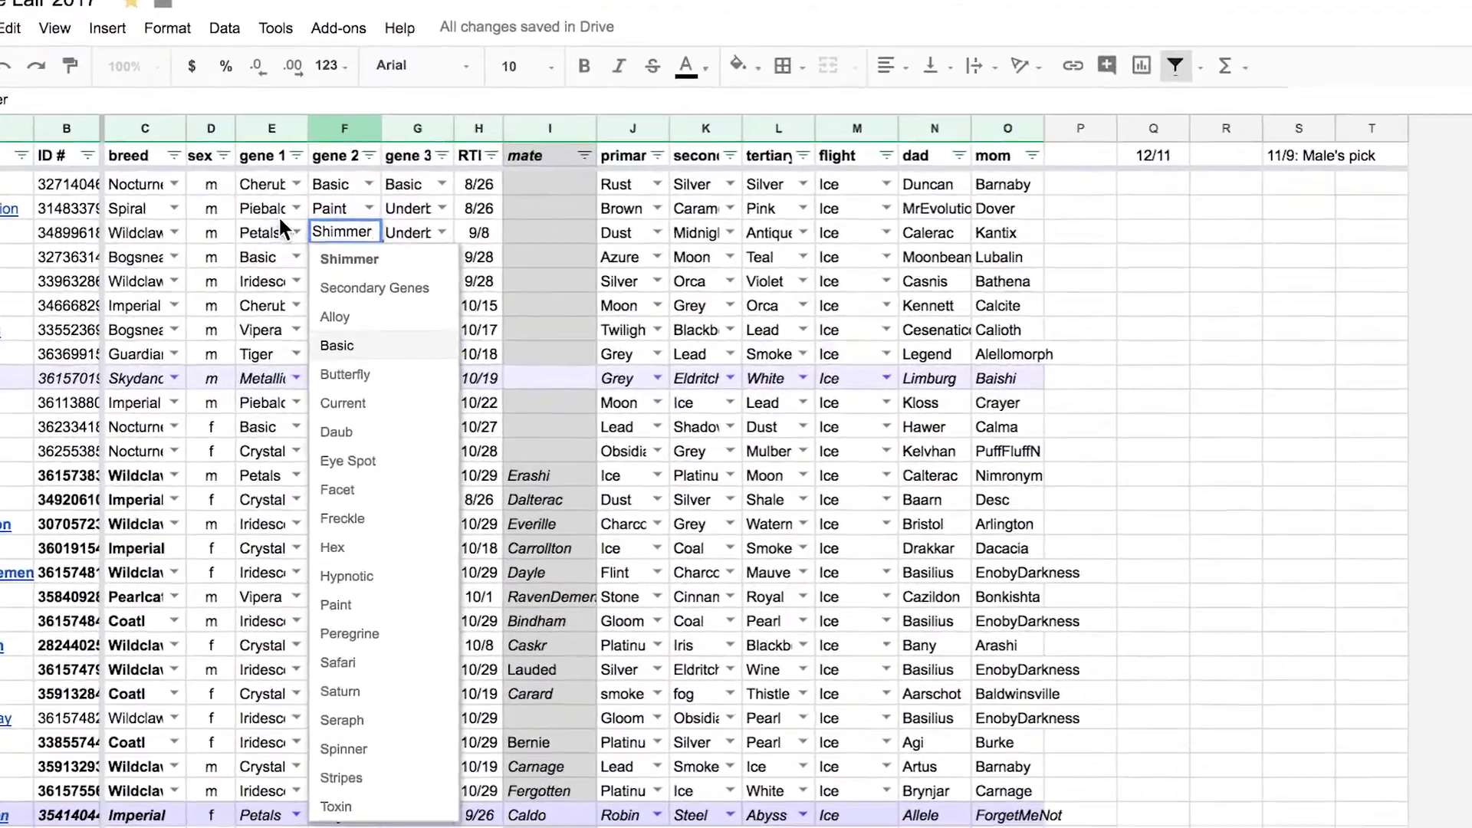
pyautogui.click(291, 257)
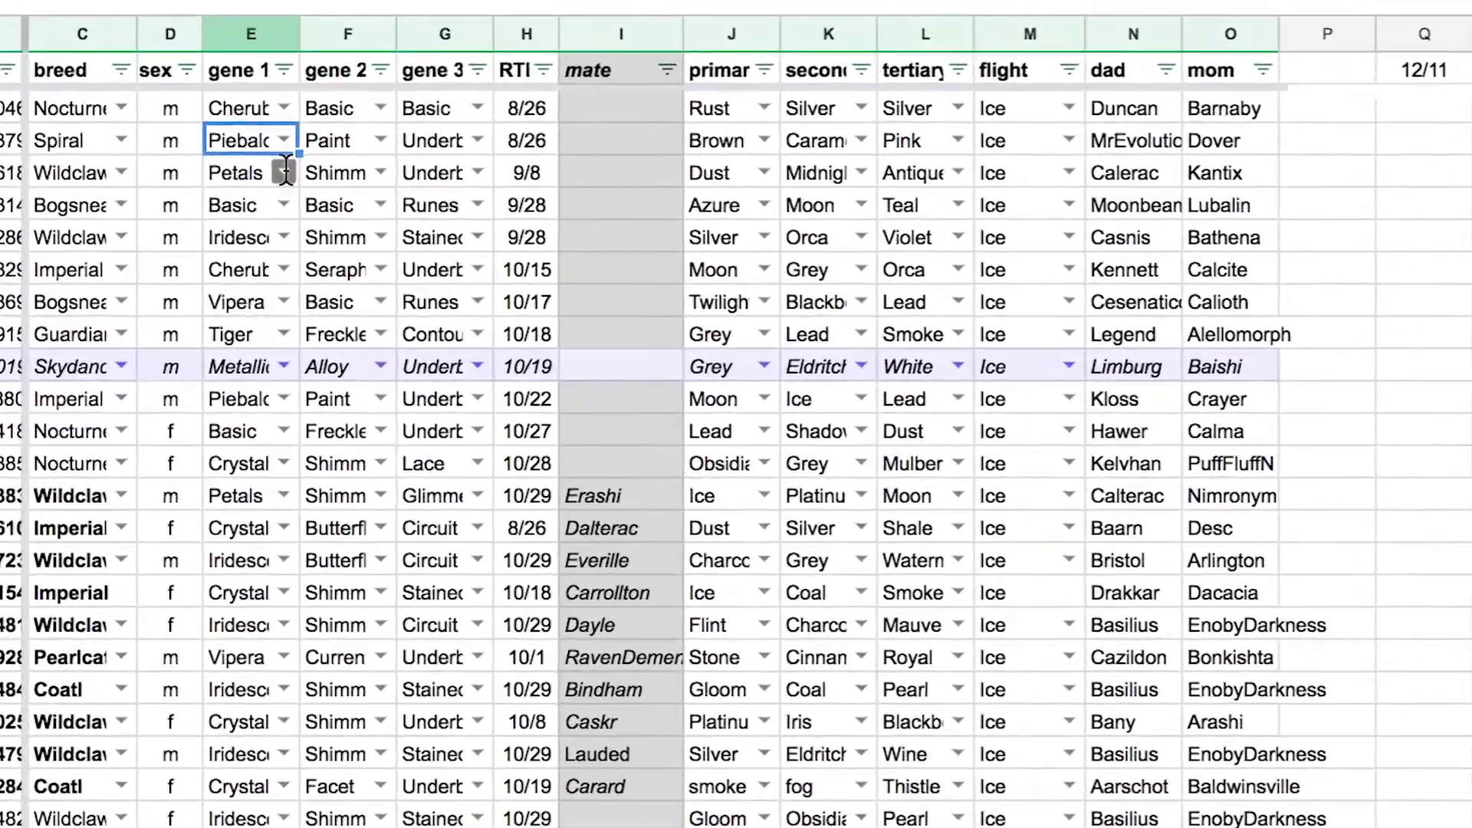
pyautogui.click(284, 172)
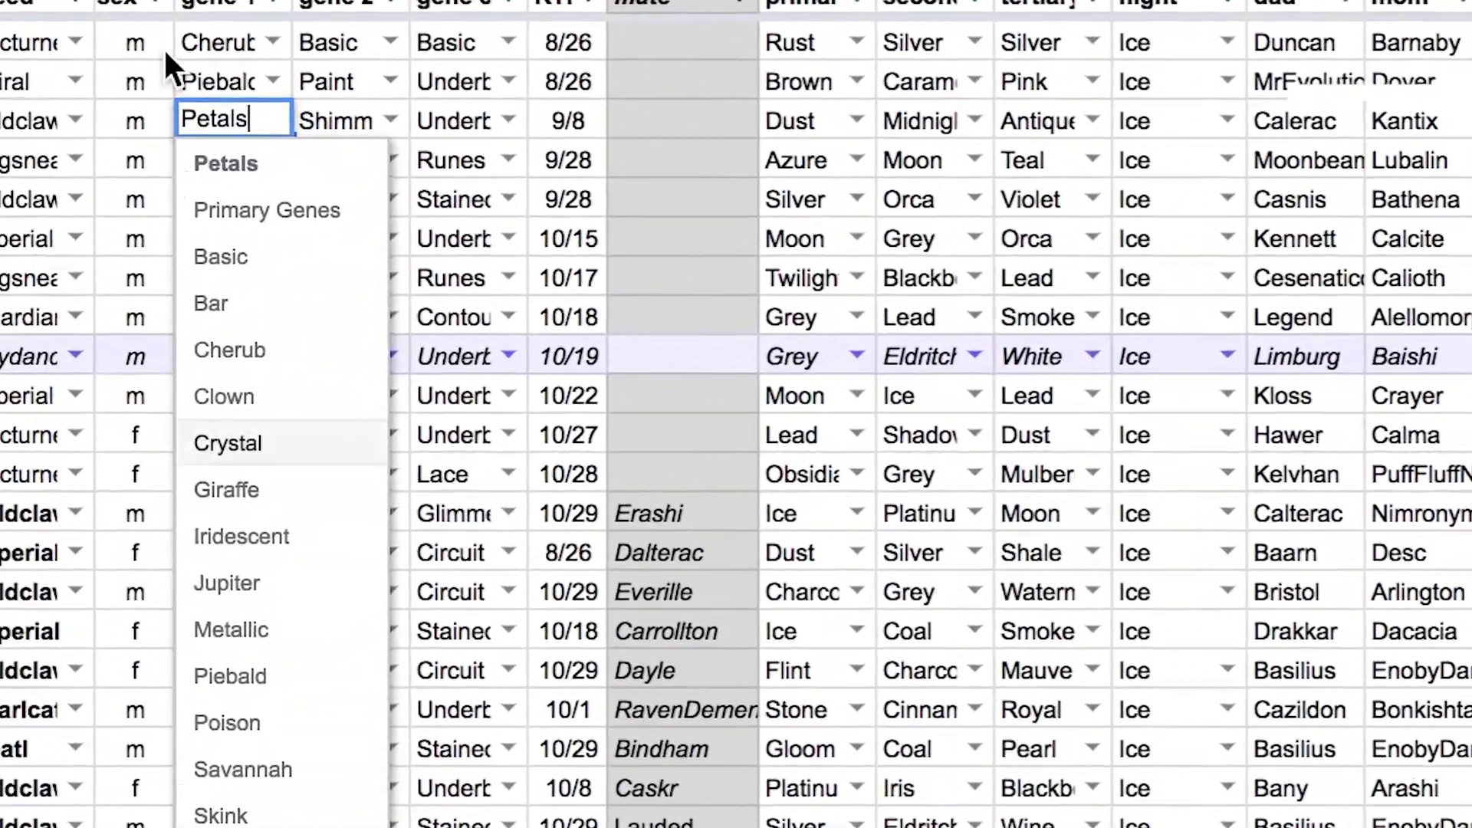
pyautogui.click(72, 111)
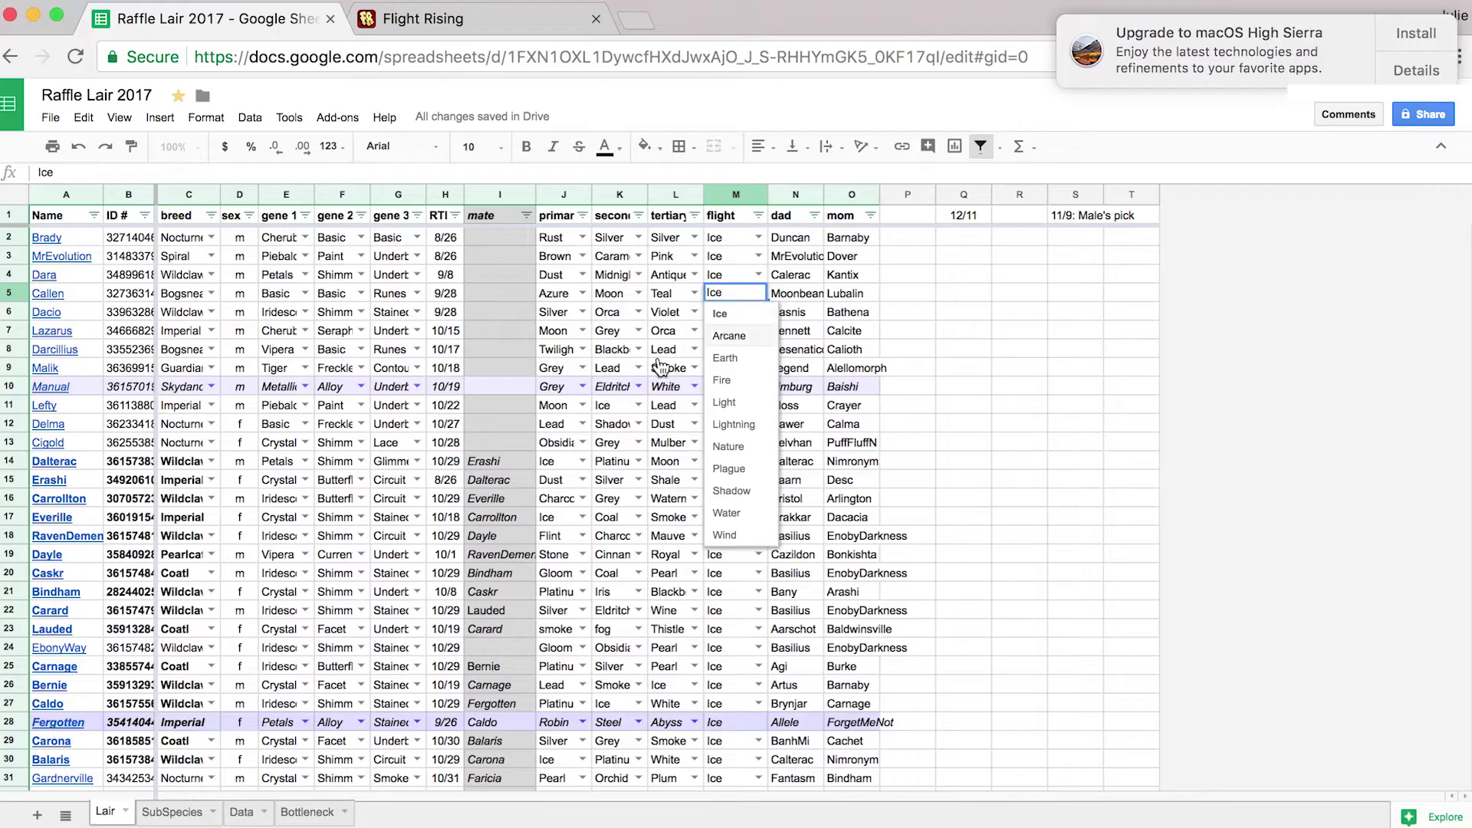
# Review Lazarus's secondary colour choices keeping Grey, then create a new spreadsheet from File.
pyautogui.click(638, 329)
pyautogui.click(638, 330)
pyautogui.scroll(-10, 618, 476)
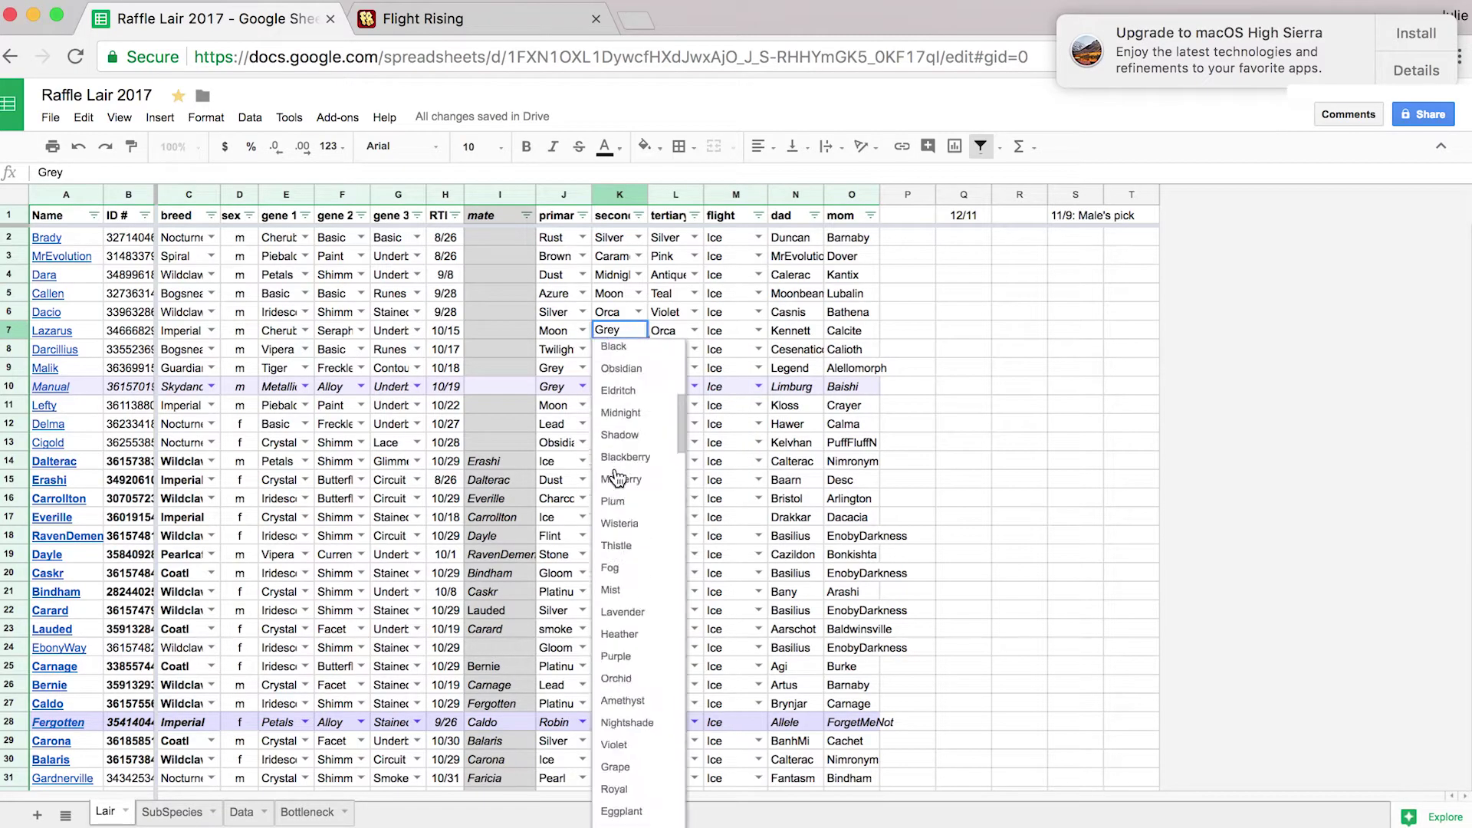
pyautogui.scroll(10, 618, 476)
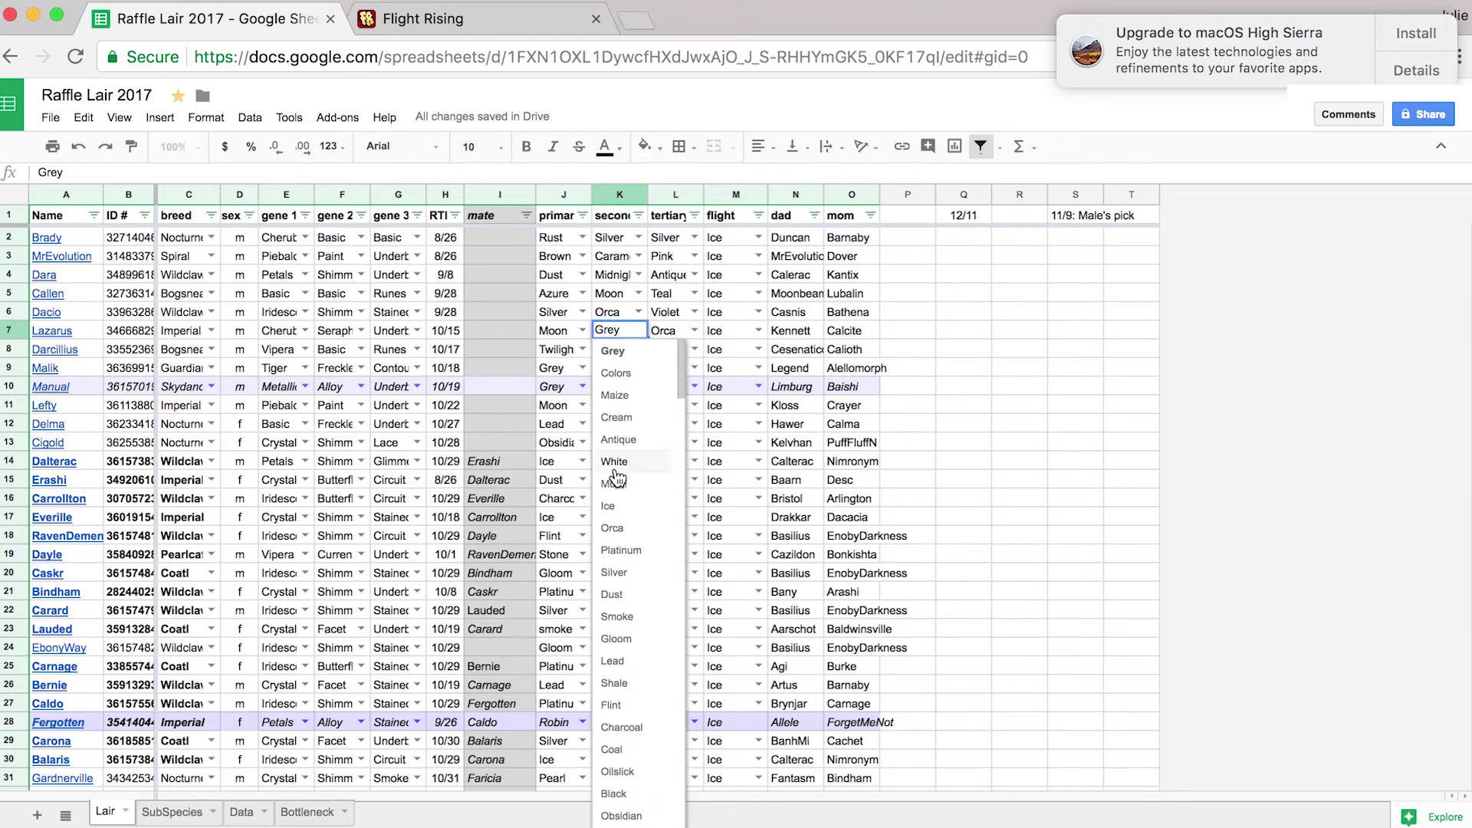
pyautogui.click(757, 329)
pyautogui.click(945, 403)
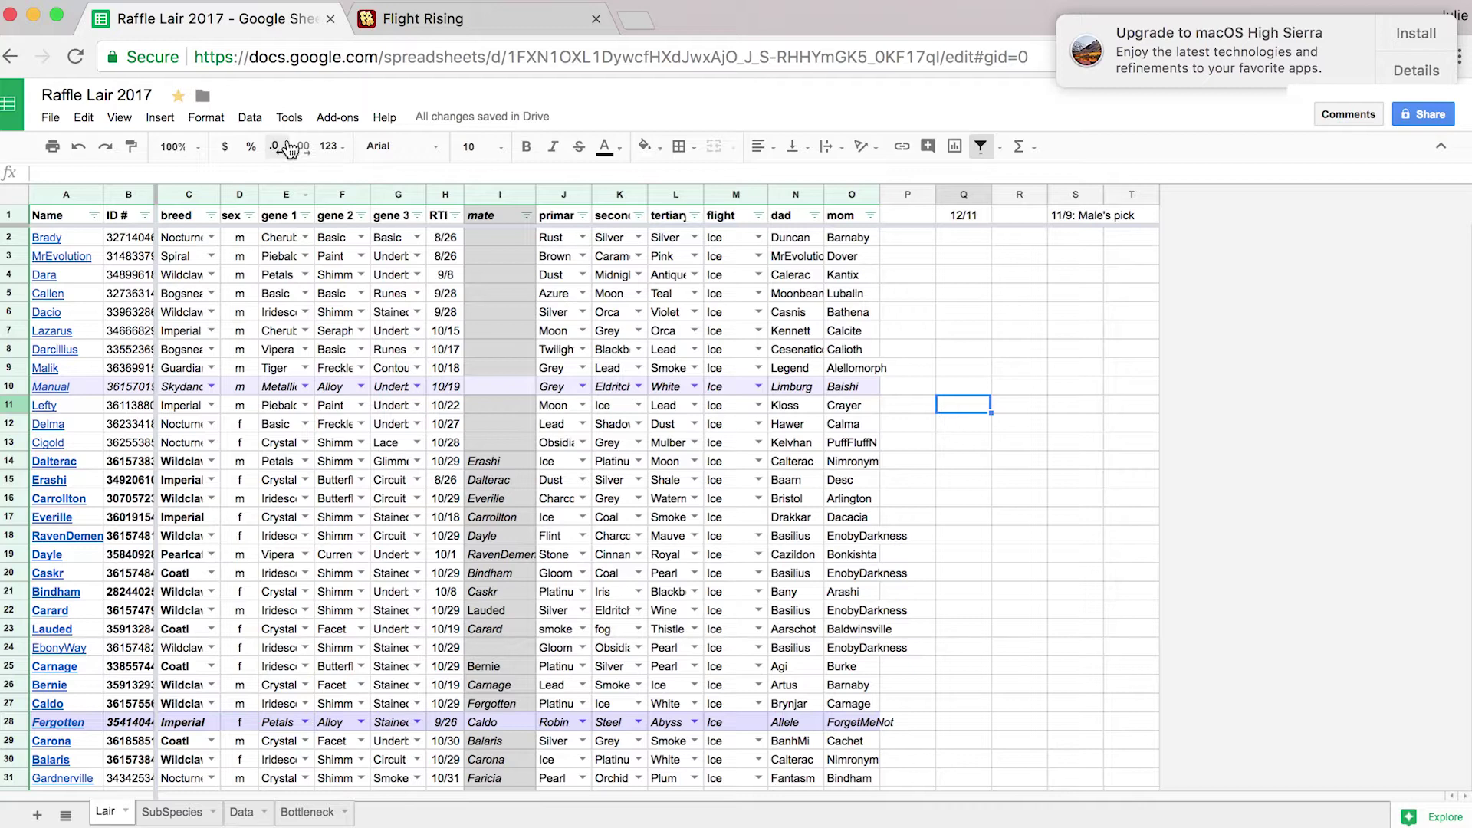
pyautogui.click(55, 117)
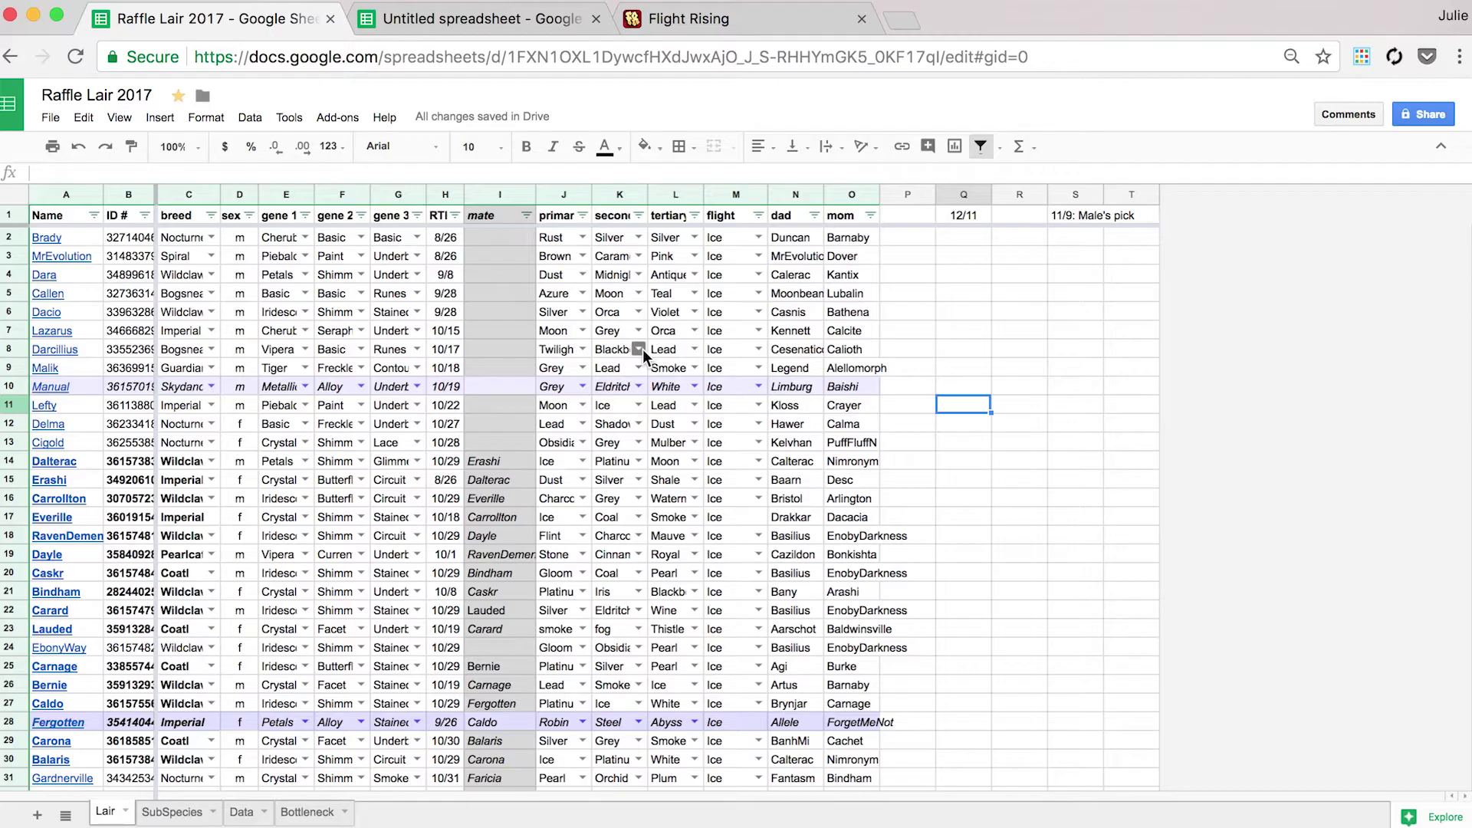
# Inspect Darcillius's secondary colour and Dacio's gene 1 dropdowns, keeping Iridescent.
pyautogui.click(639, 330)
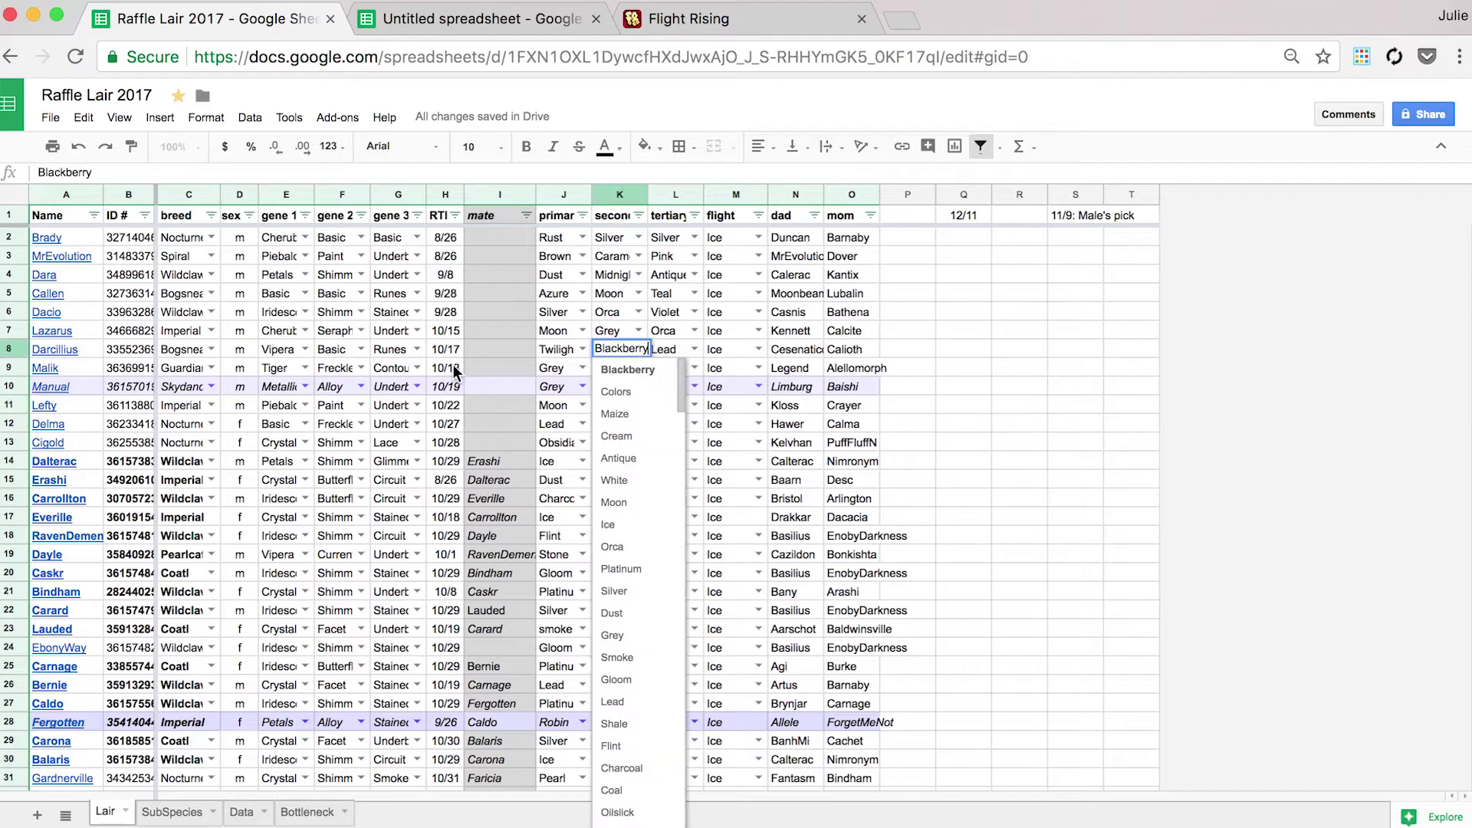
pyautogui.click(504, 310)
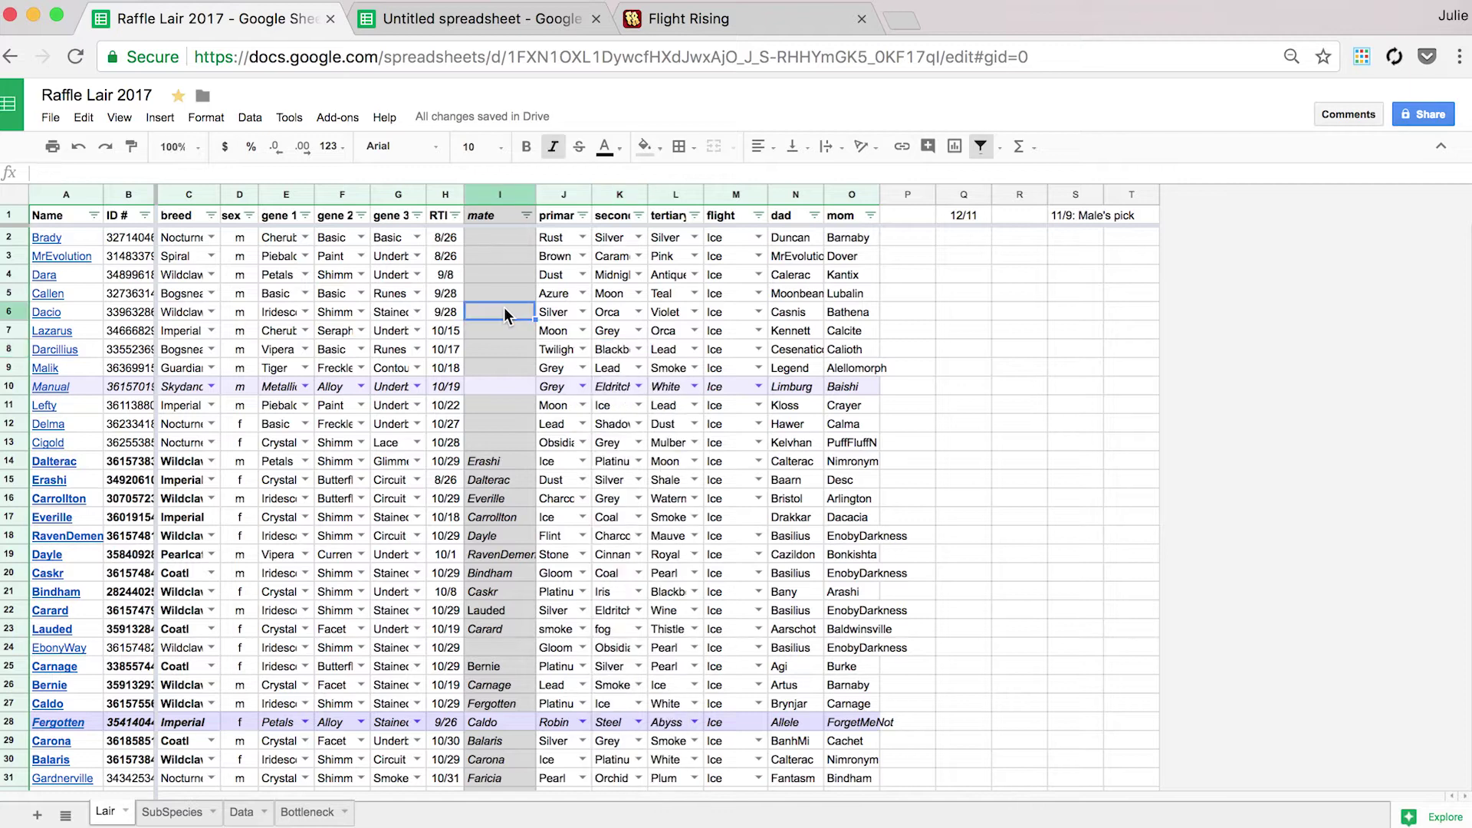
pyautogui.click(304, 314)
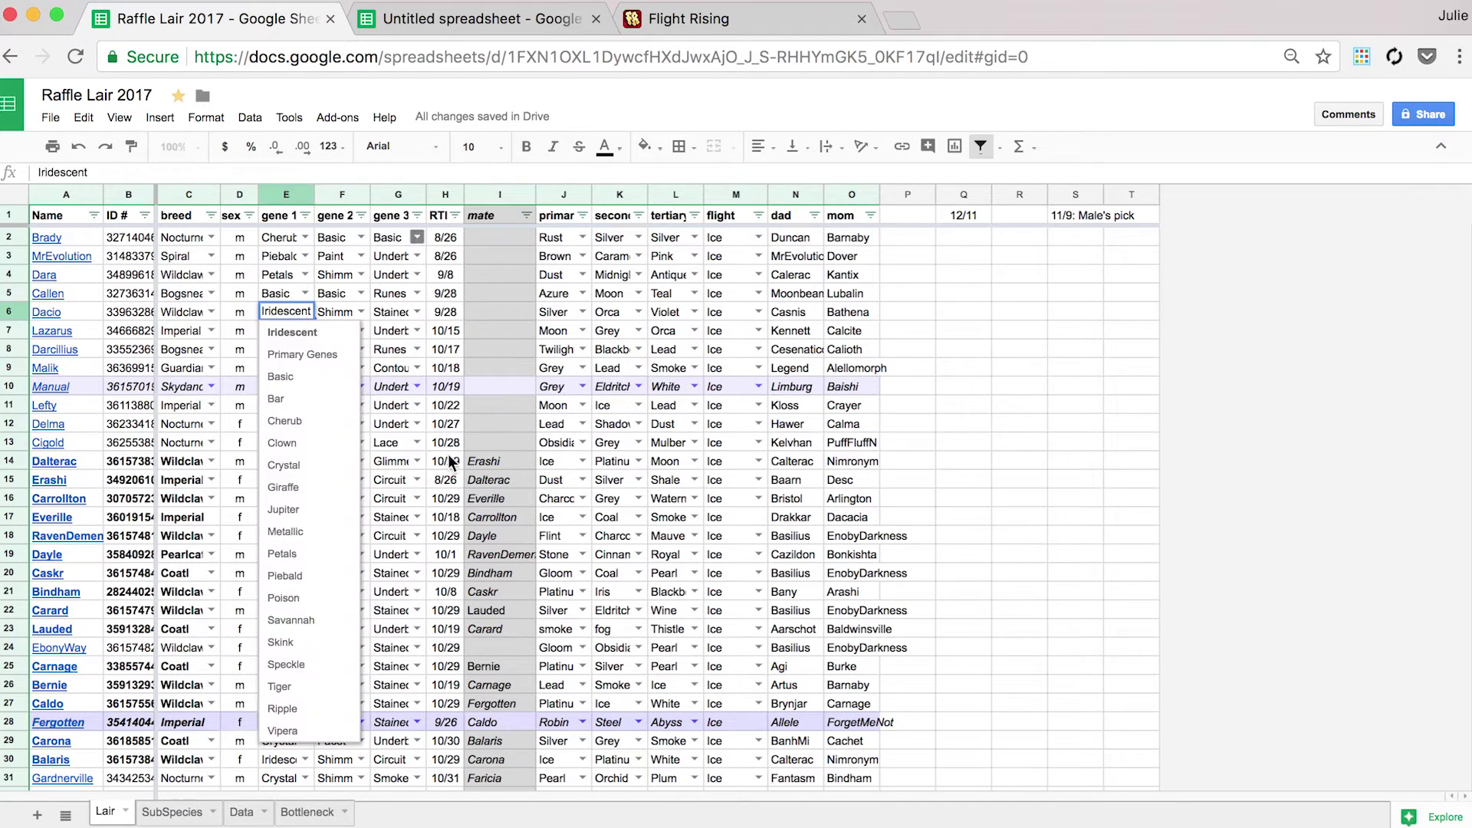
pyautogui.click(319, 333)
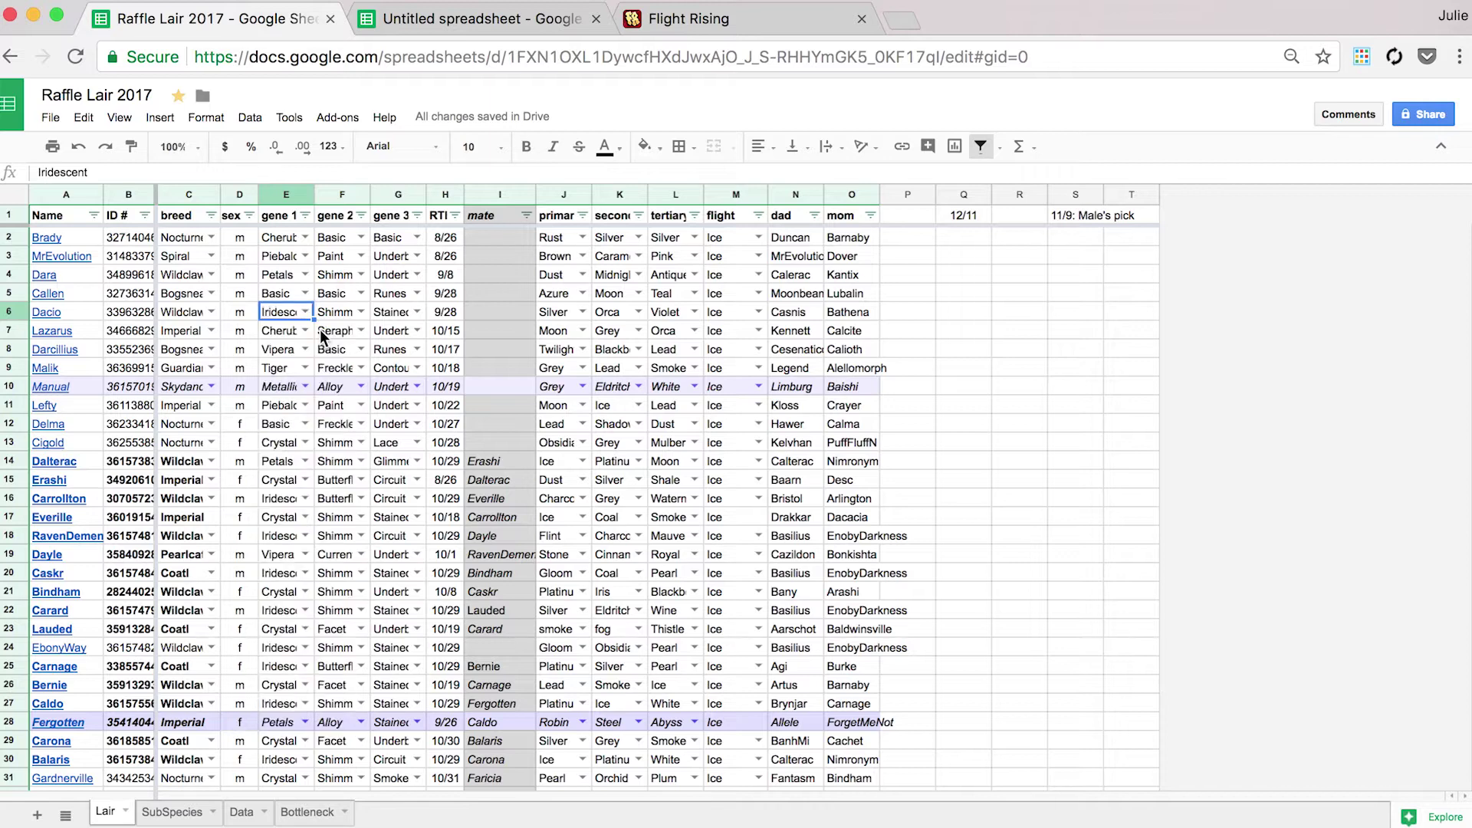
# Look over the Primary Genes list on the Data sheet, then move to the Untitled spreadsheet.
pyautogui.click(241, 813)
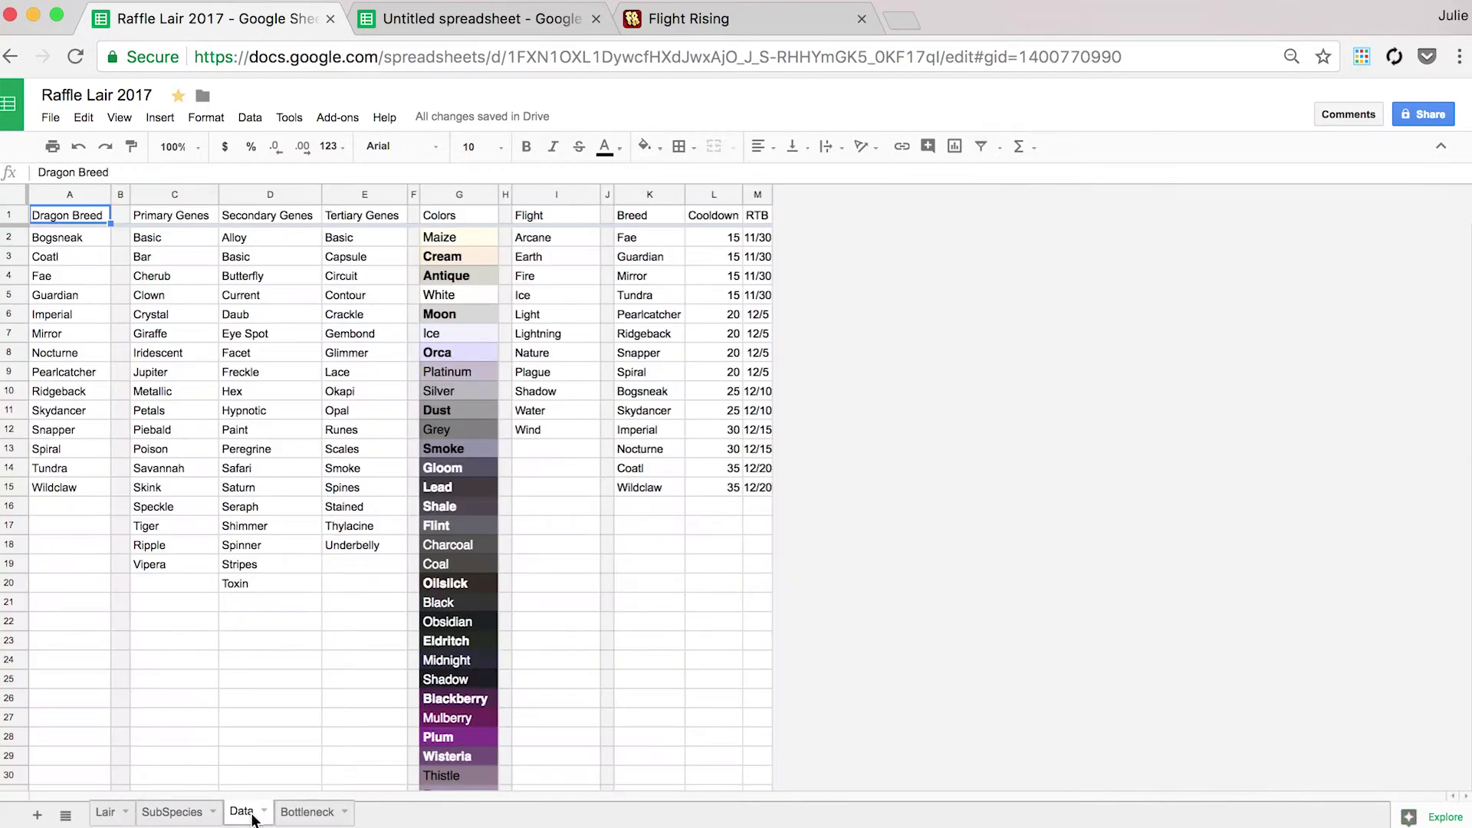
pyautogui.scroll(-15, 303, 333)
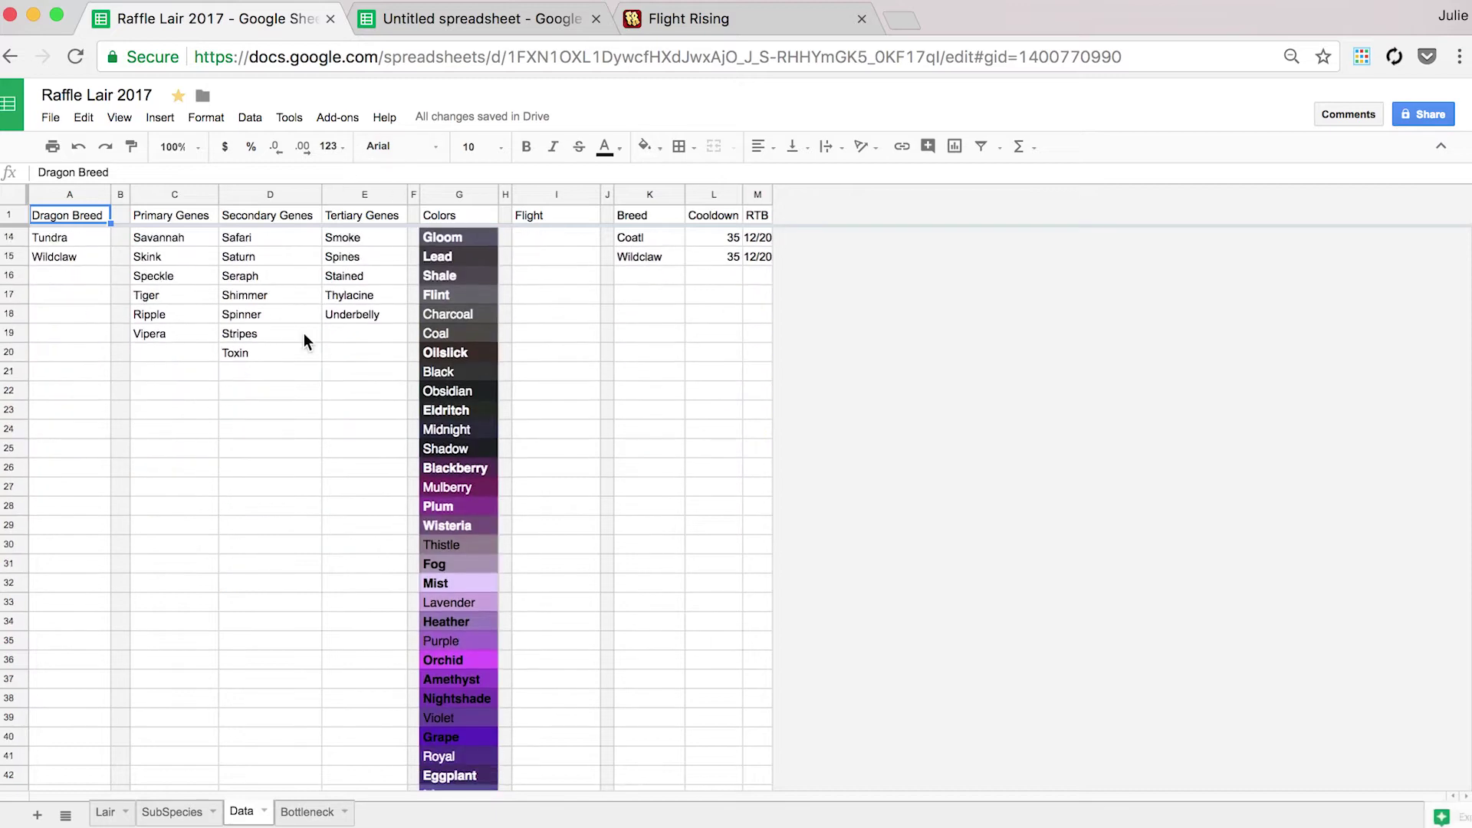
pyautogui.scroll(-20, 303, 333)
pyautogui.scroll(20, 303, 332)
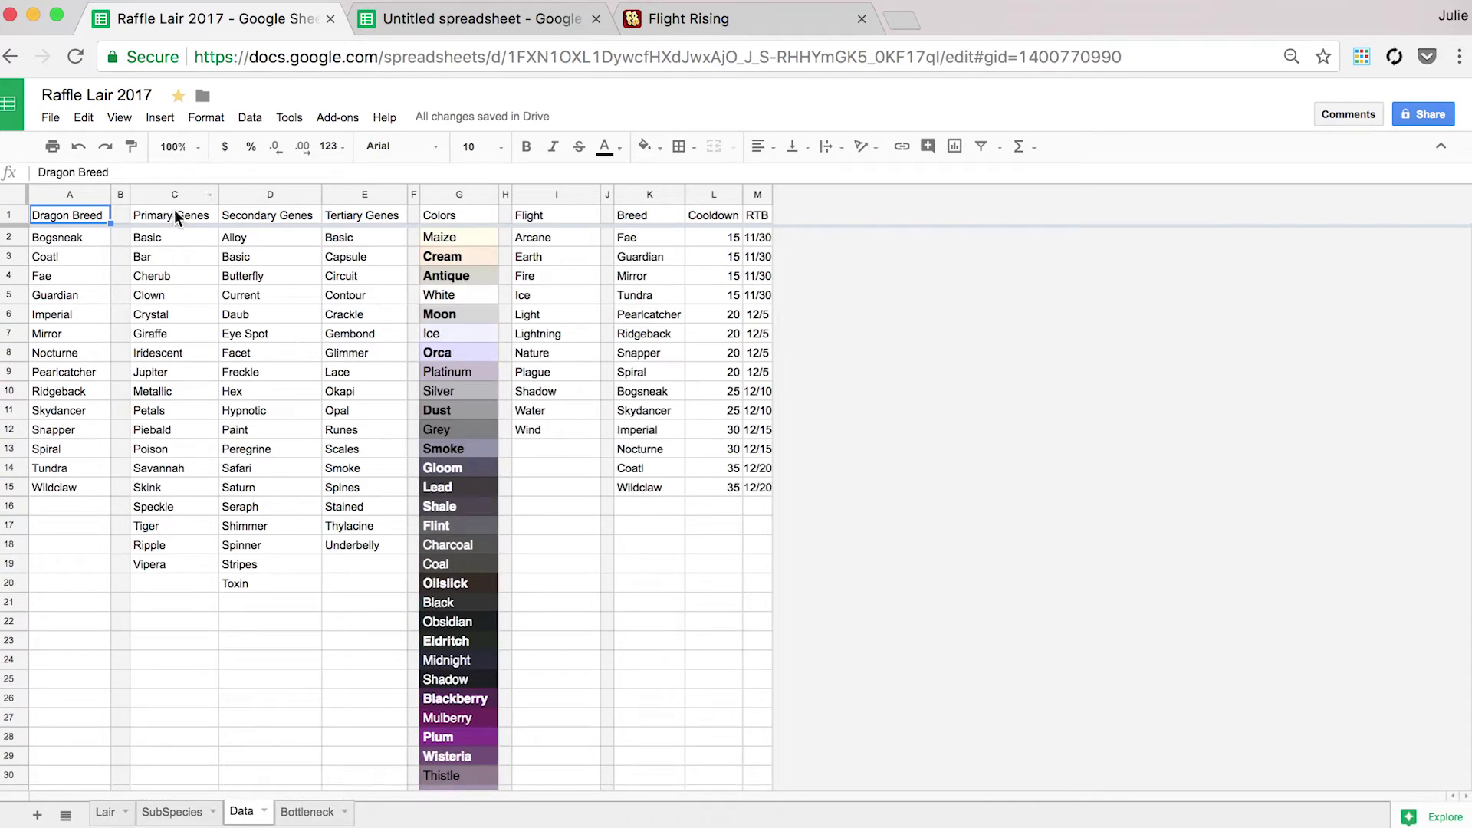
pyautogui.moveTo(169, 217); pyautogui.dragTo(187, 563)
pyautogui.click(214, 643)
pyautogui.click(523, 25)
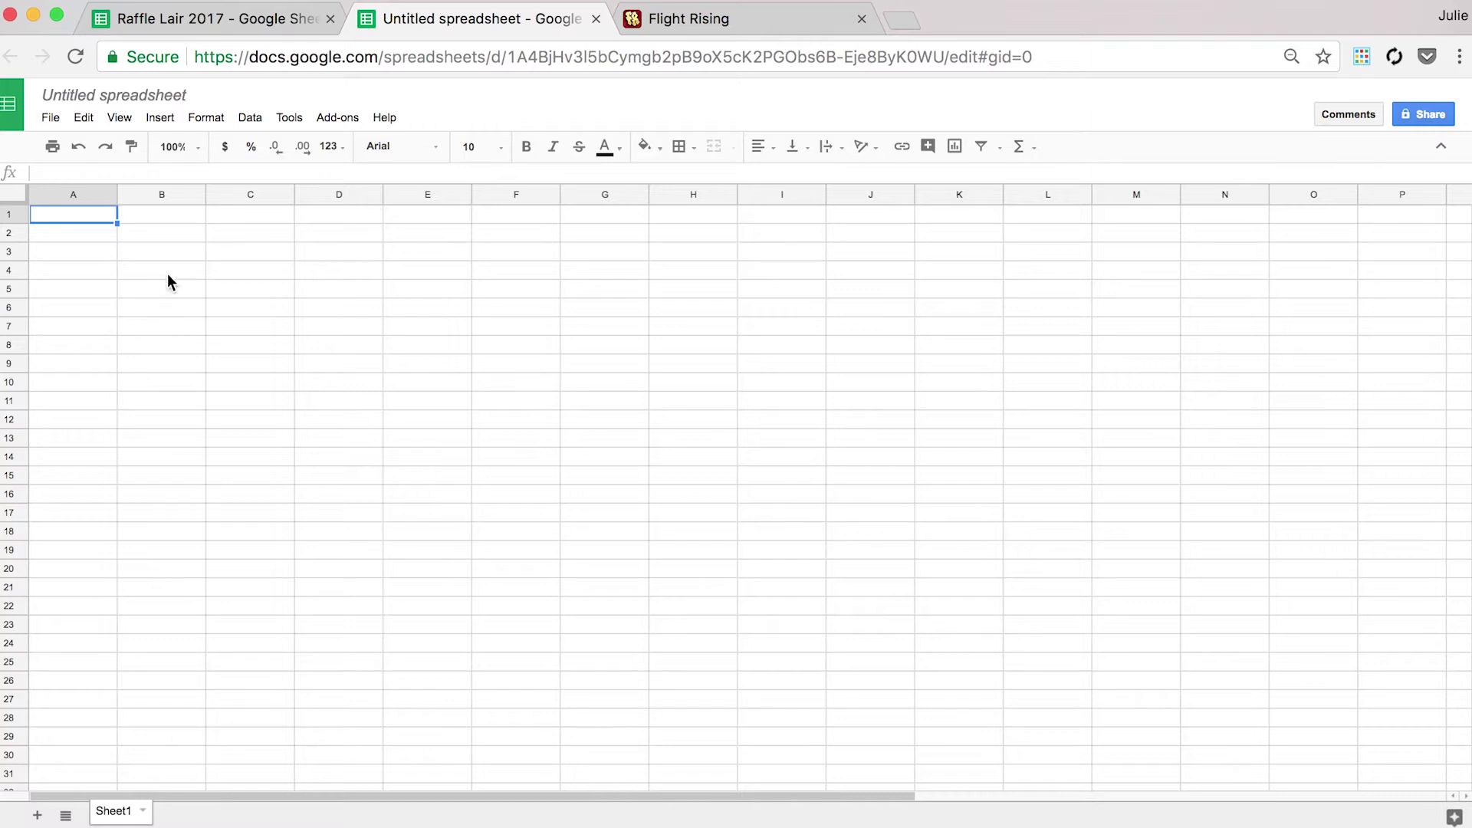
# Enter 'Fun Colors' in B2 and begin column I with mint and raspberry.
pyautogui.click(162, 236)
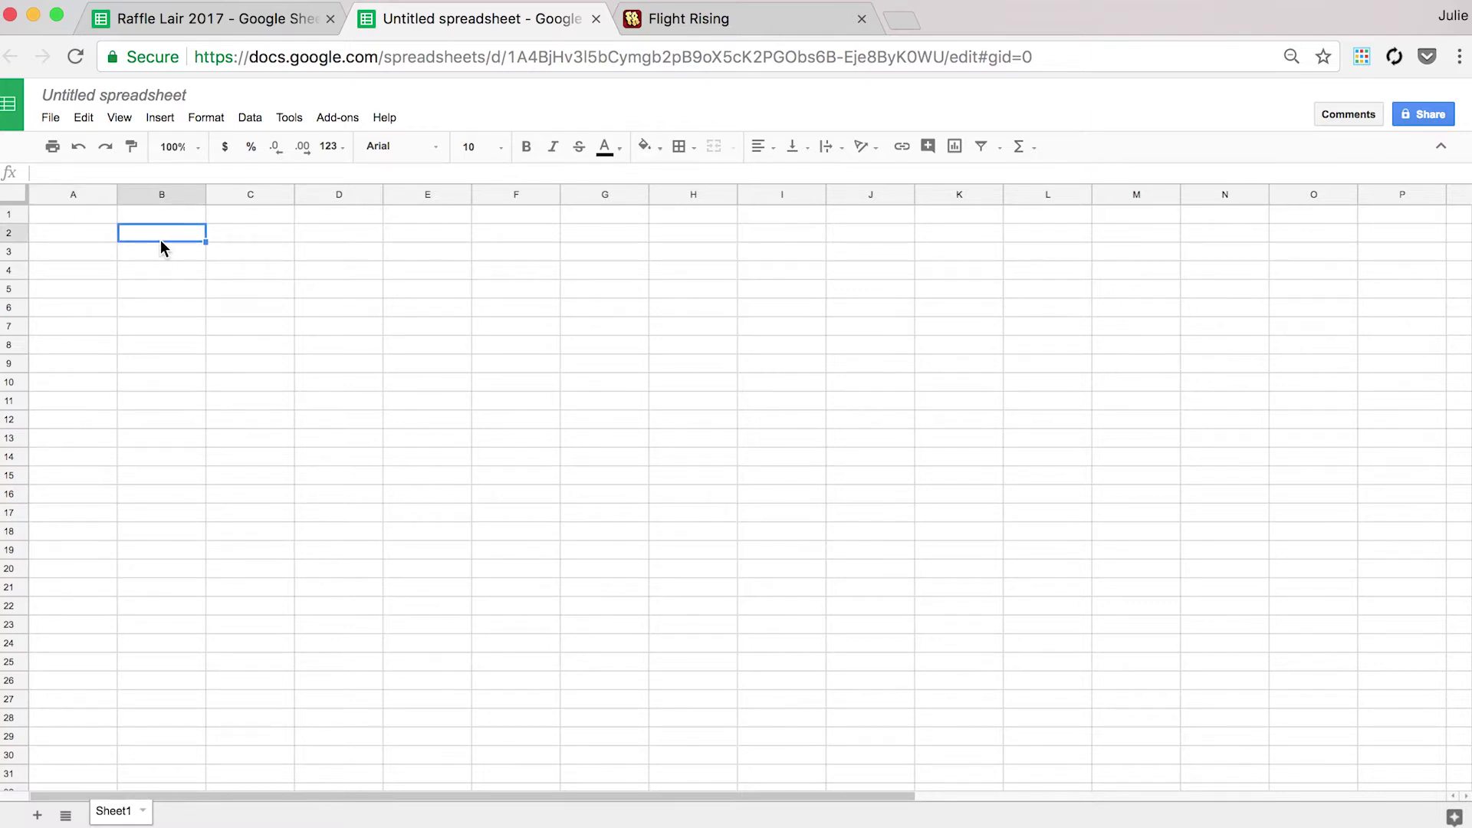
pyautogui.write('Fun Colo')
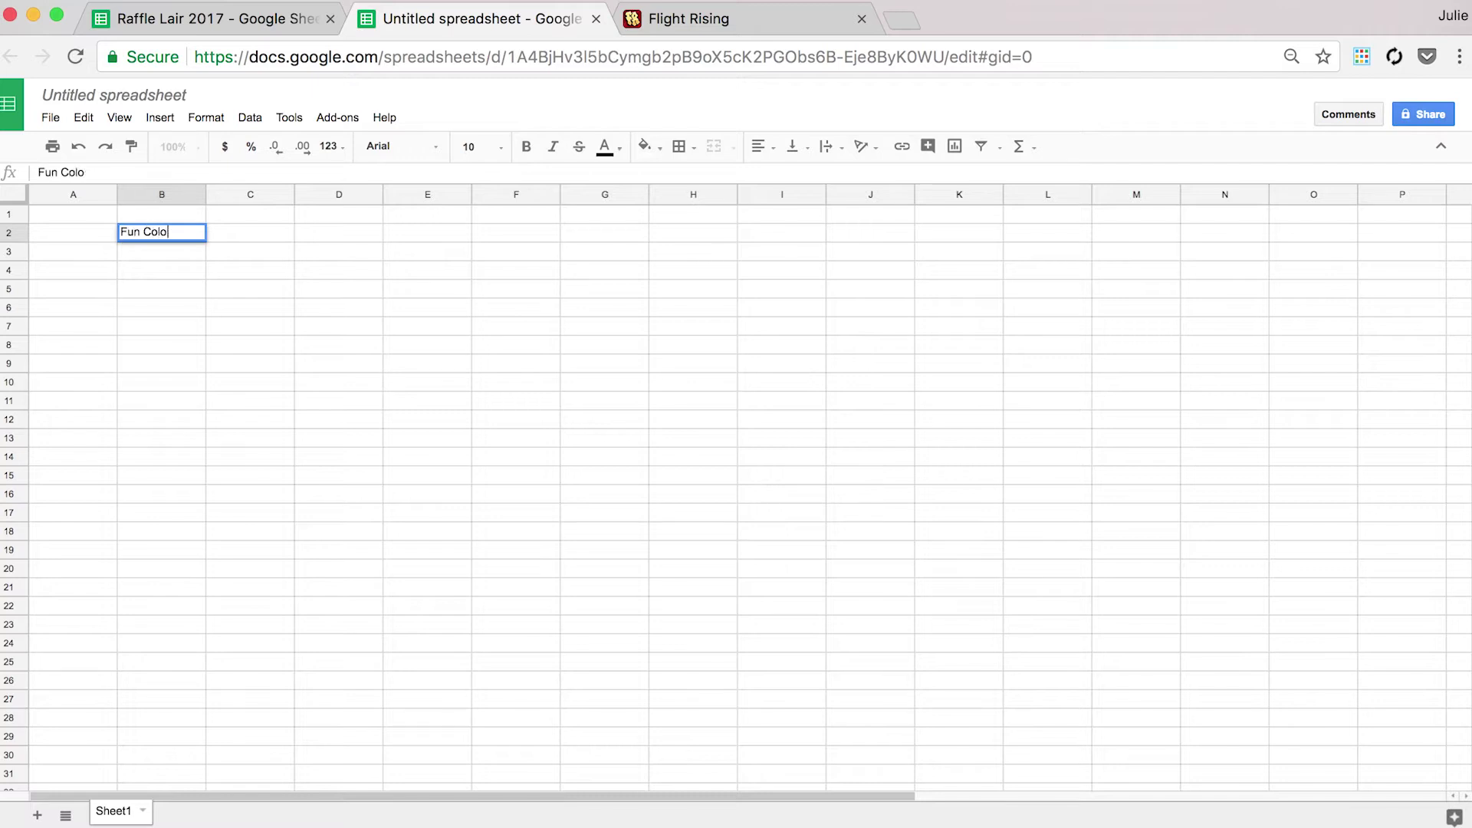
pyautogui.write('rs')
pyautogui.click(783, 229)
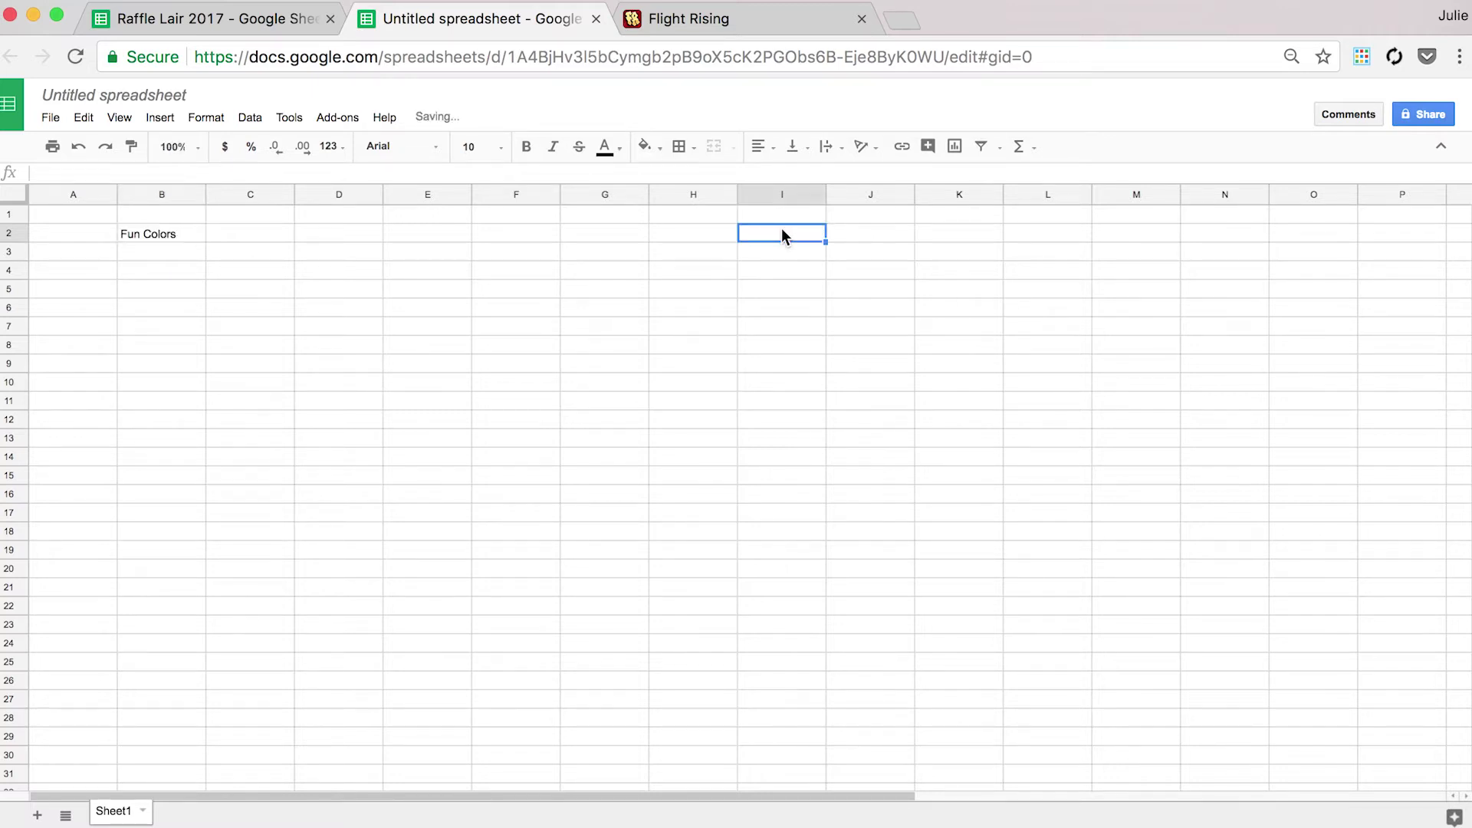
pyautogui.write('mint')
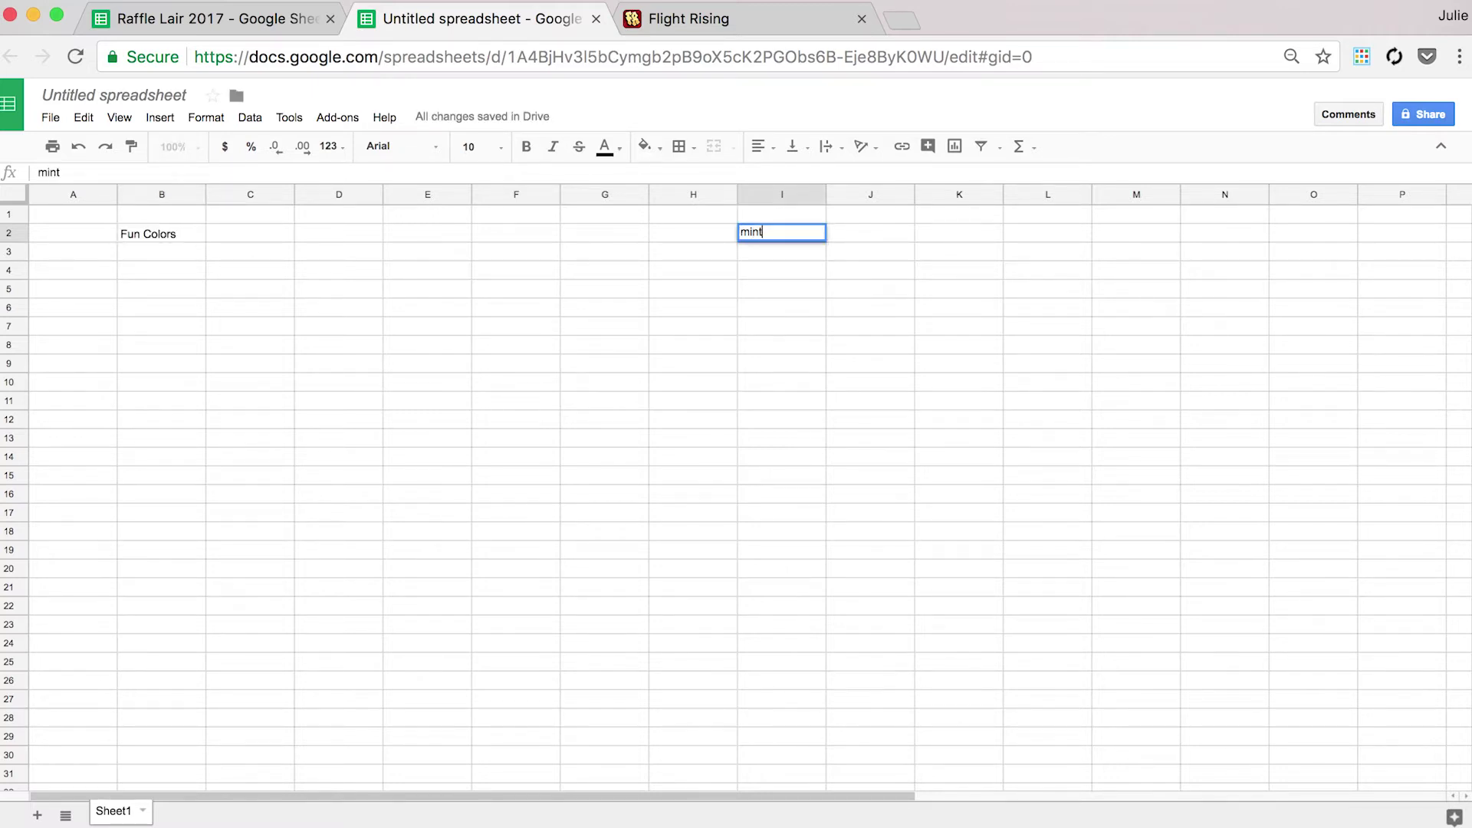
pyautogui.press('Return')
pyautogui.write('raspberry')
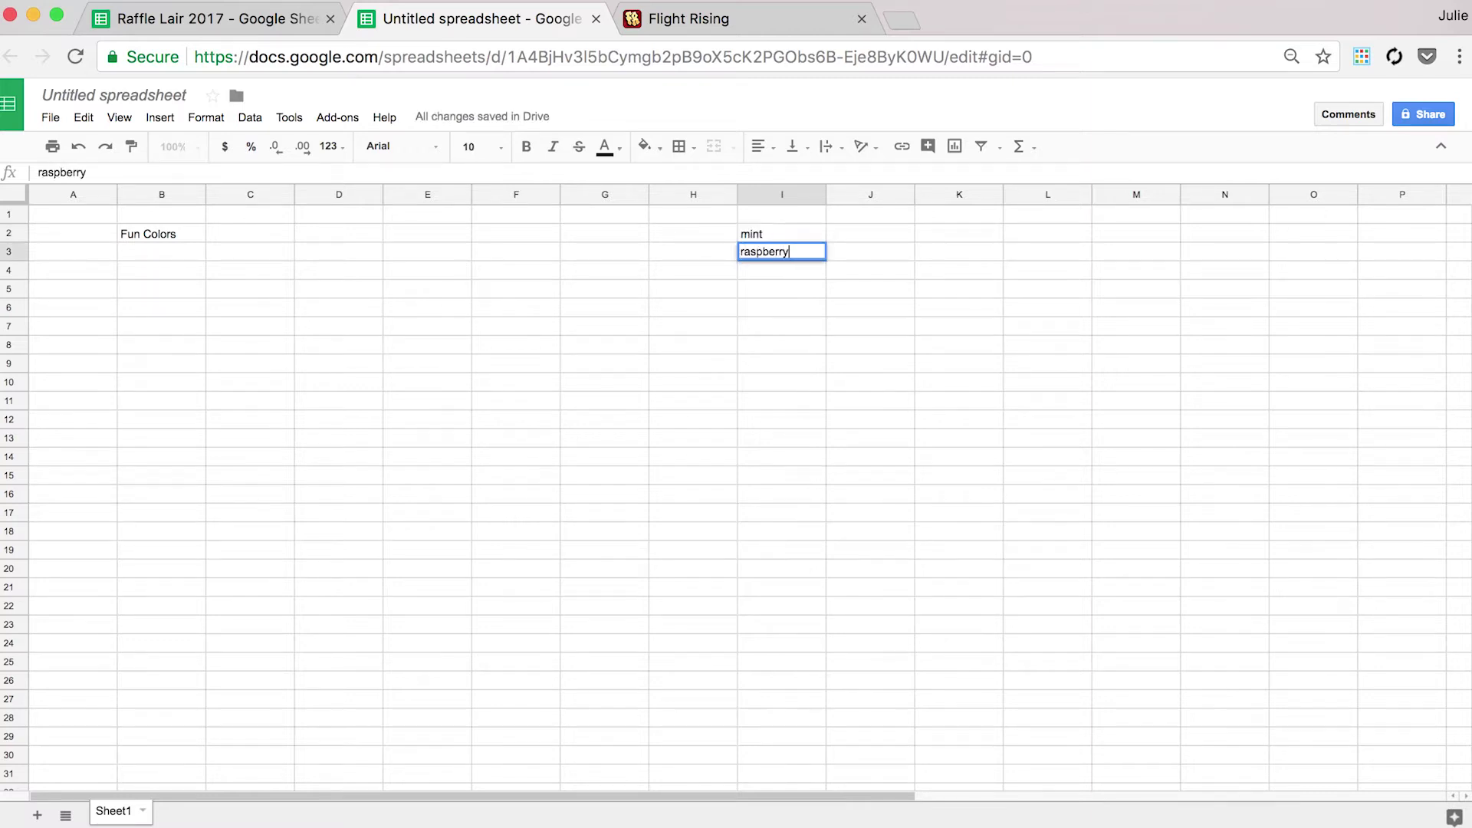
pyautogui.press('Return')
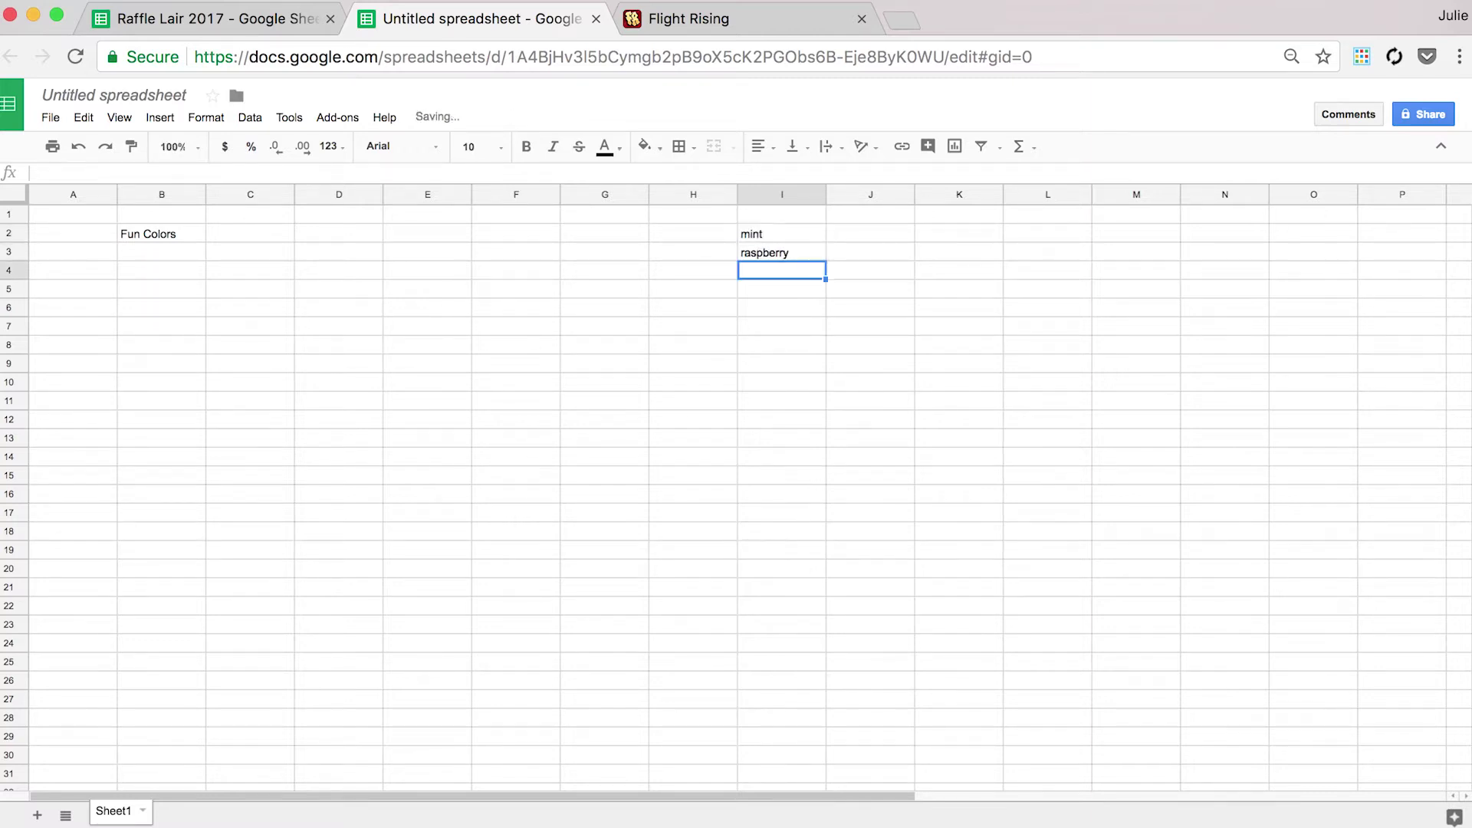
# Continue the colour list with blue, green, purple, lilac and lavender in I4:I8.
pyautogui.write('blue')
pyautogui.press('Return')
pyautogui.write('green')
pyautogui.press('Return')
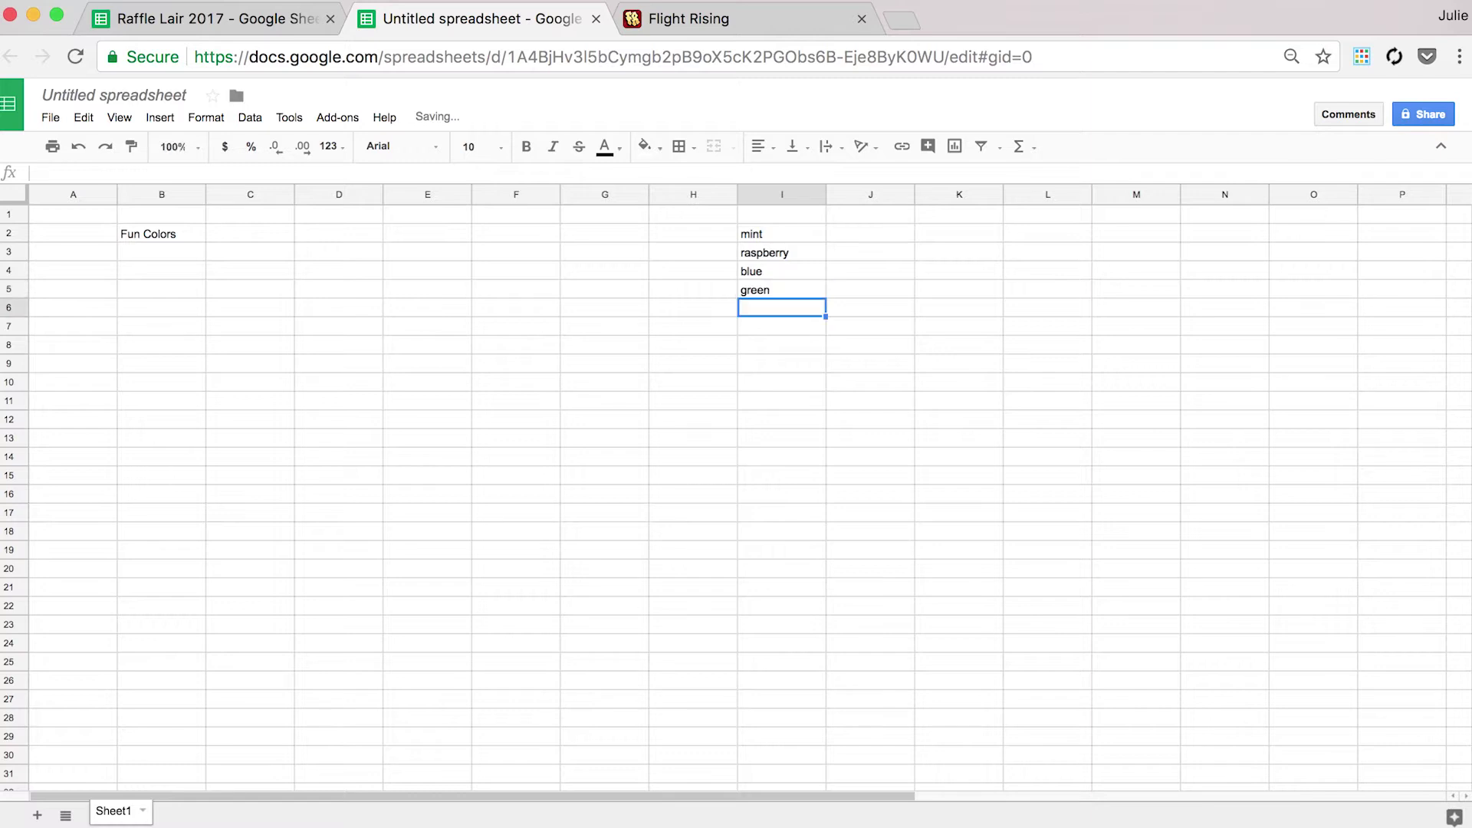
pyautogui.write('purple')
pyautogui.press('Return')
pyautogui.write('lilac')
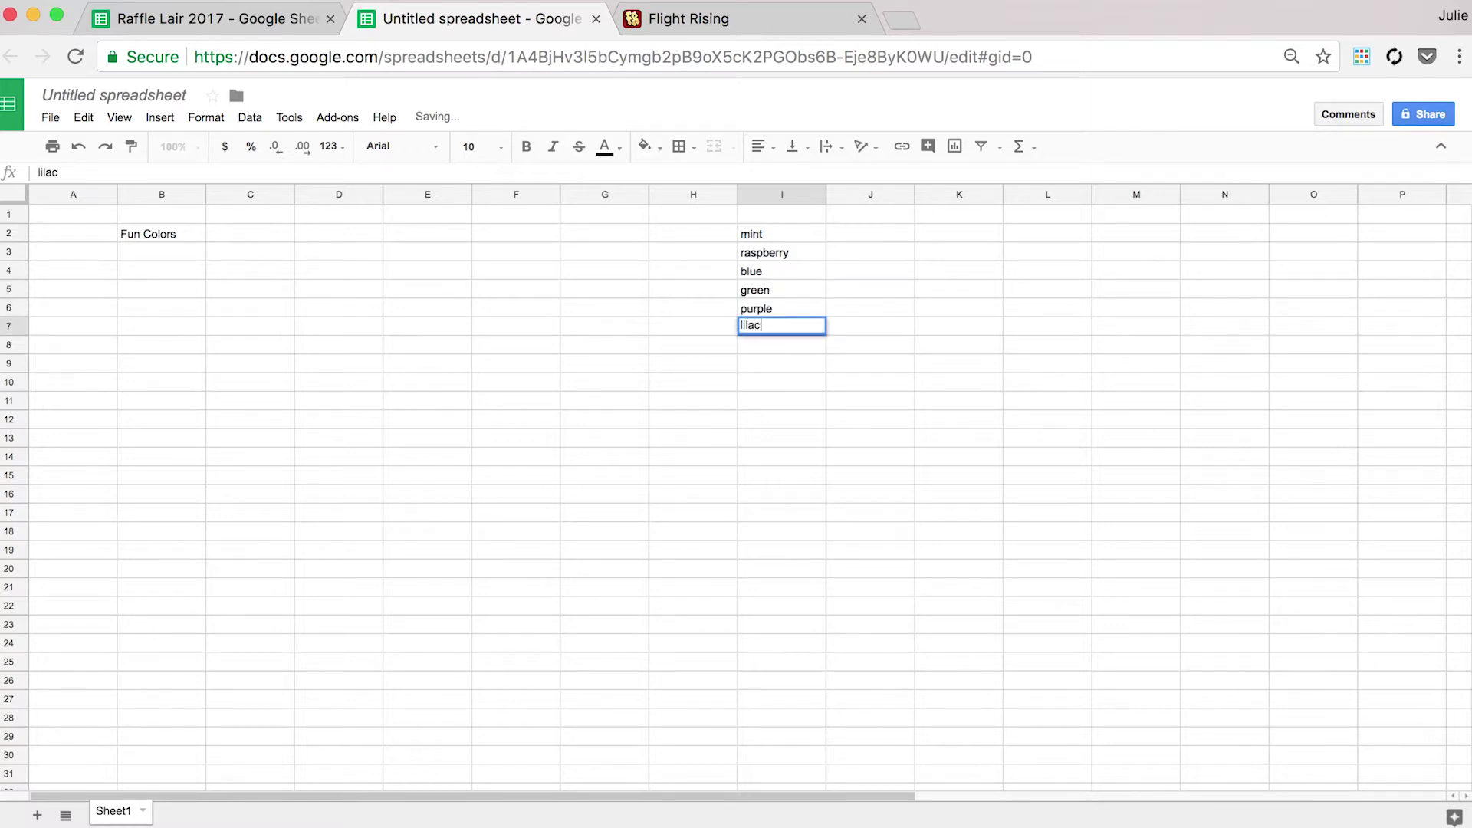
pyautogui.press('Return')
pyautogui.write('lavender')
pyautogui.press('Return')
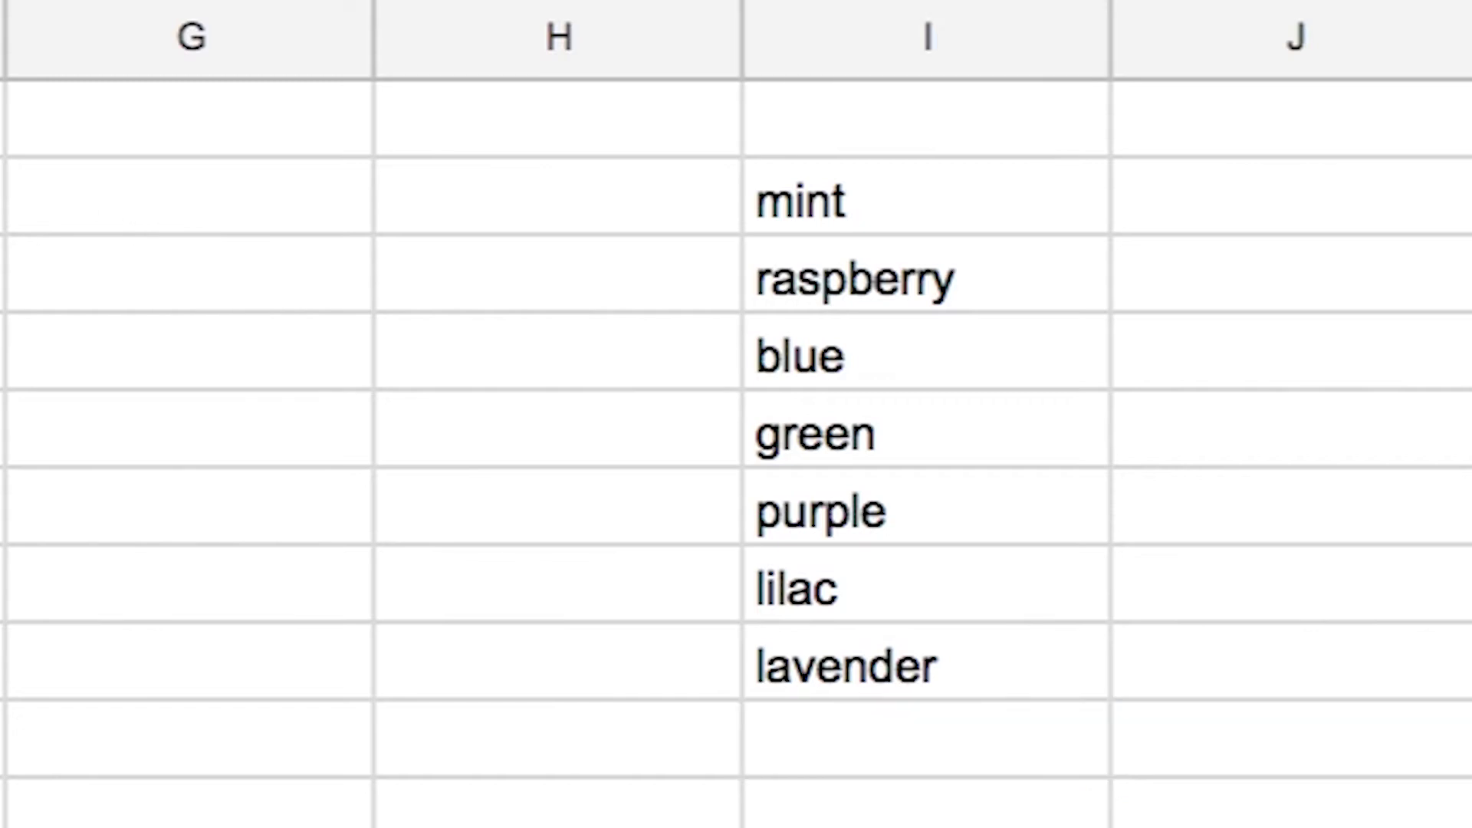
# Add a data validation rule to B2 using list from range I2:I8.
pyautogui.rightClick(181, 233)
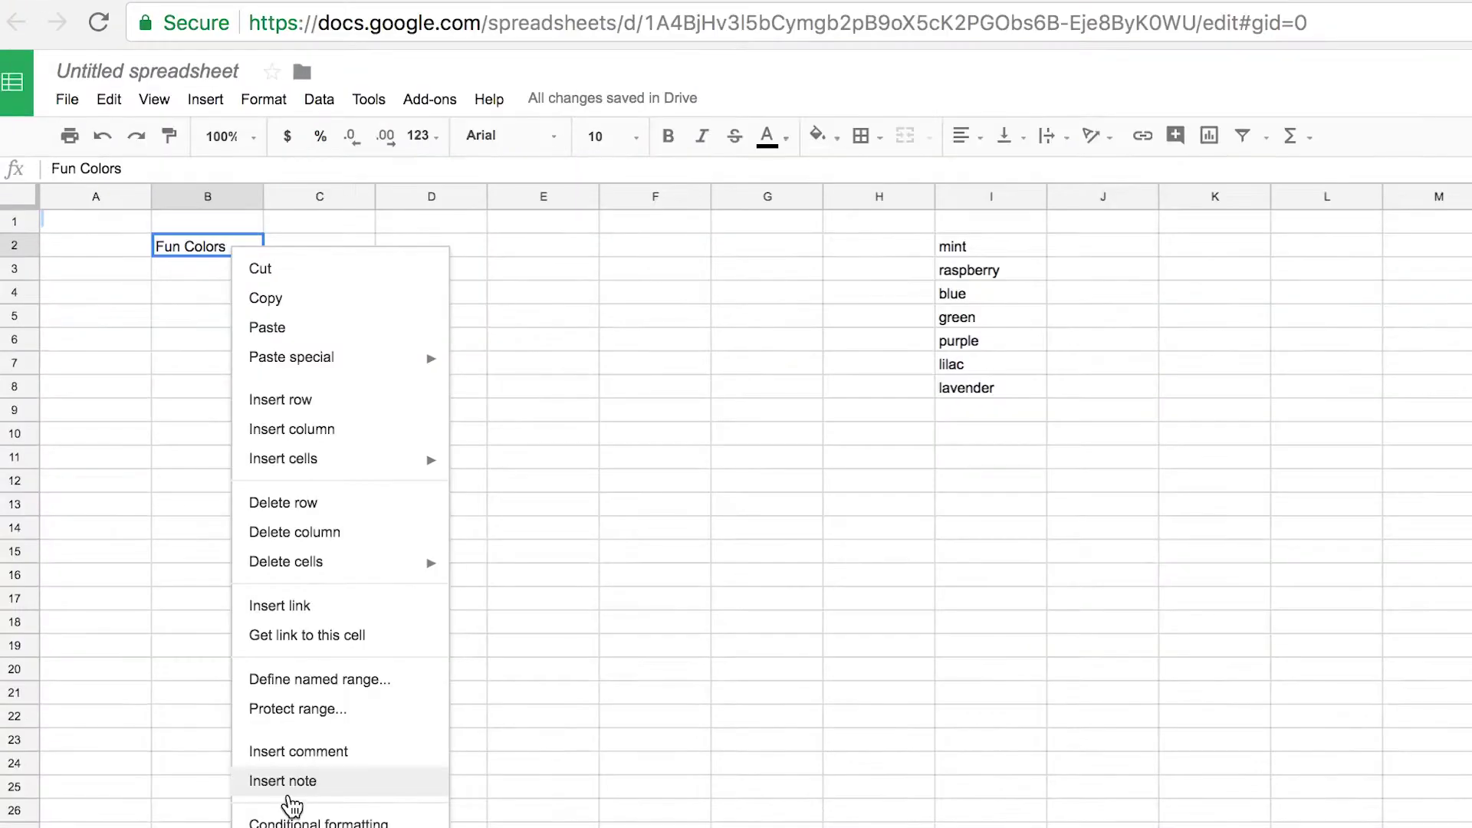
pyautogui.click(322, 827)
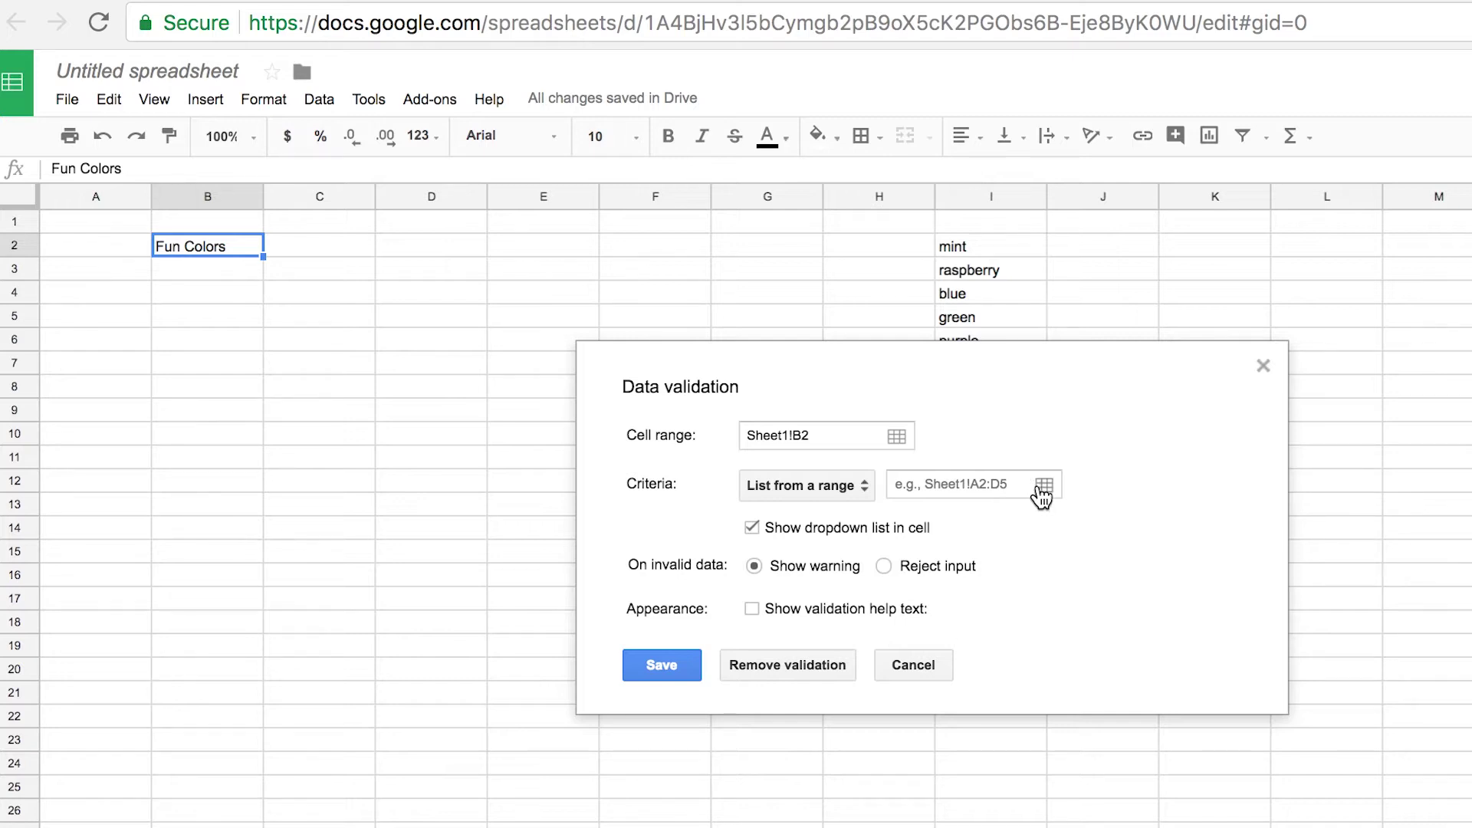
pyautogui.click(1045, 486)
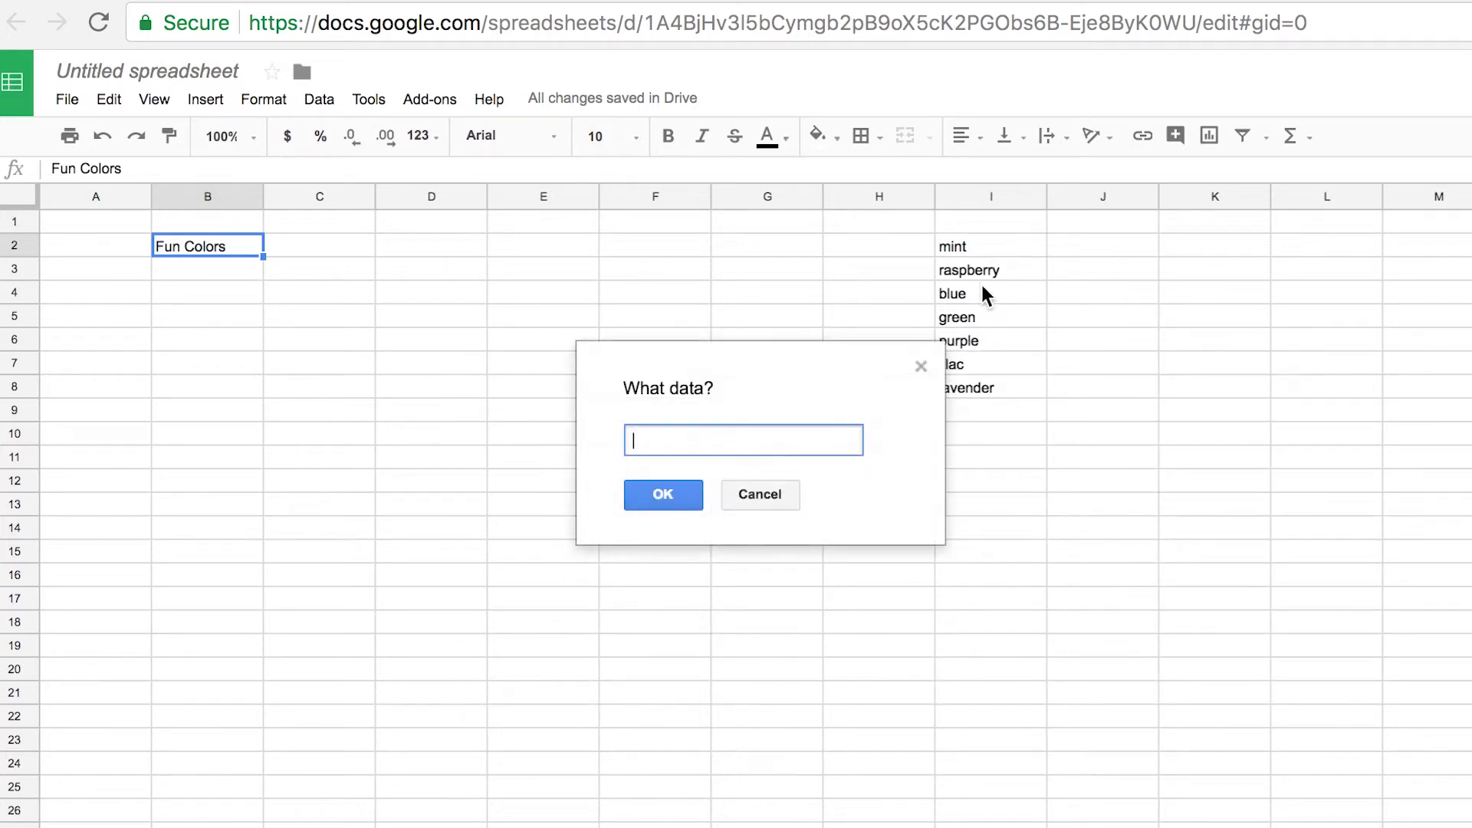
pyautogui.moveTo(981, 251); pyautogui.dragTo(979, 395)
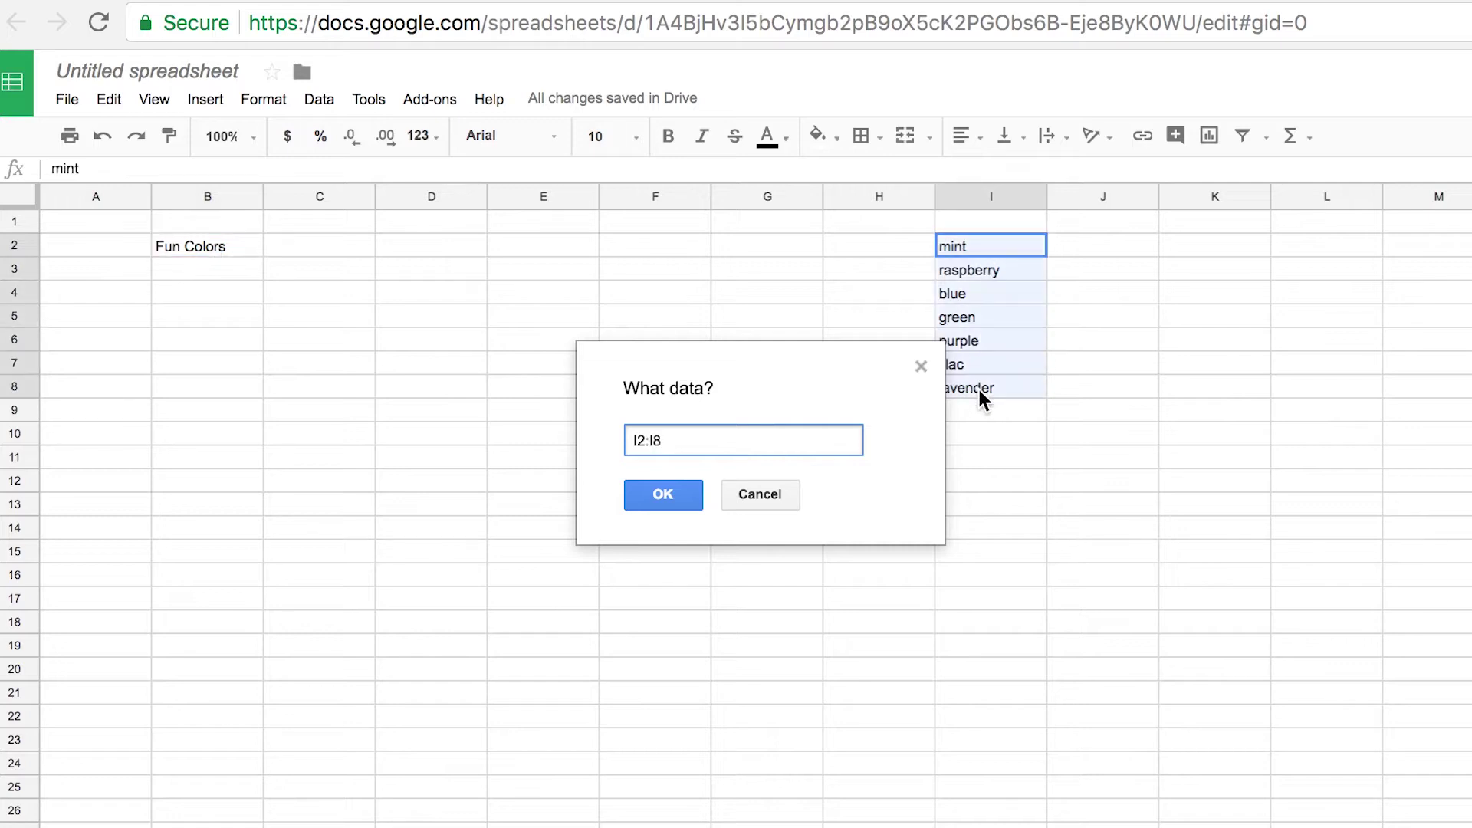
pyautogui.click(677, 497)
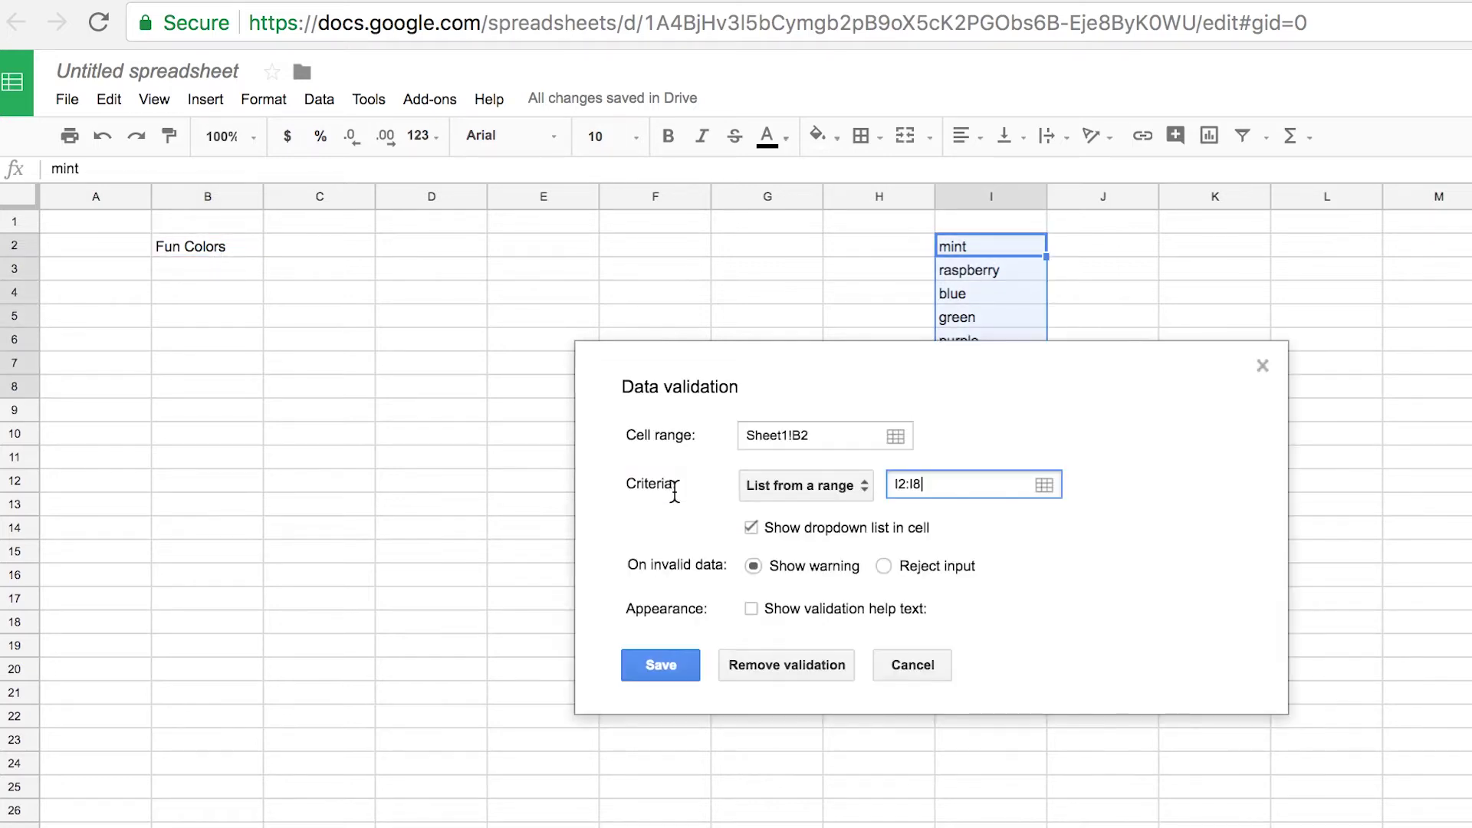
pyautogui.click(667, 763)
# Check B2's new colour dropdown and its invalid-value warning.
pyautogui.click(260, 246)
pyautogui.click(1039, 273)
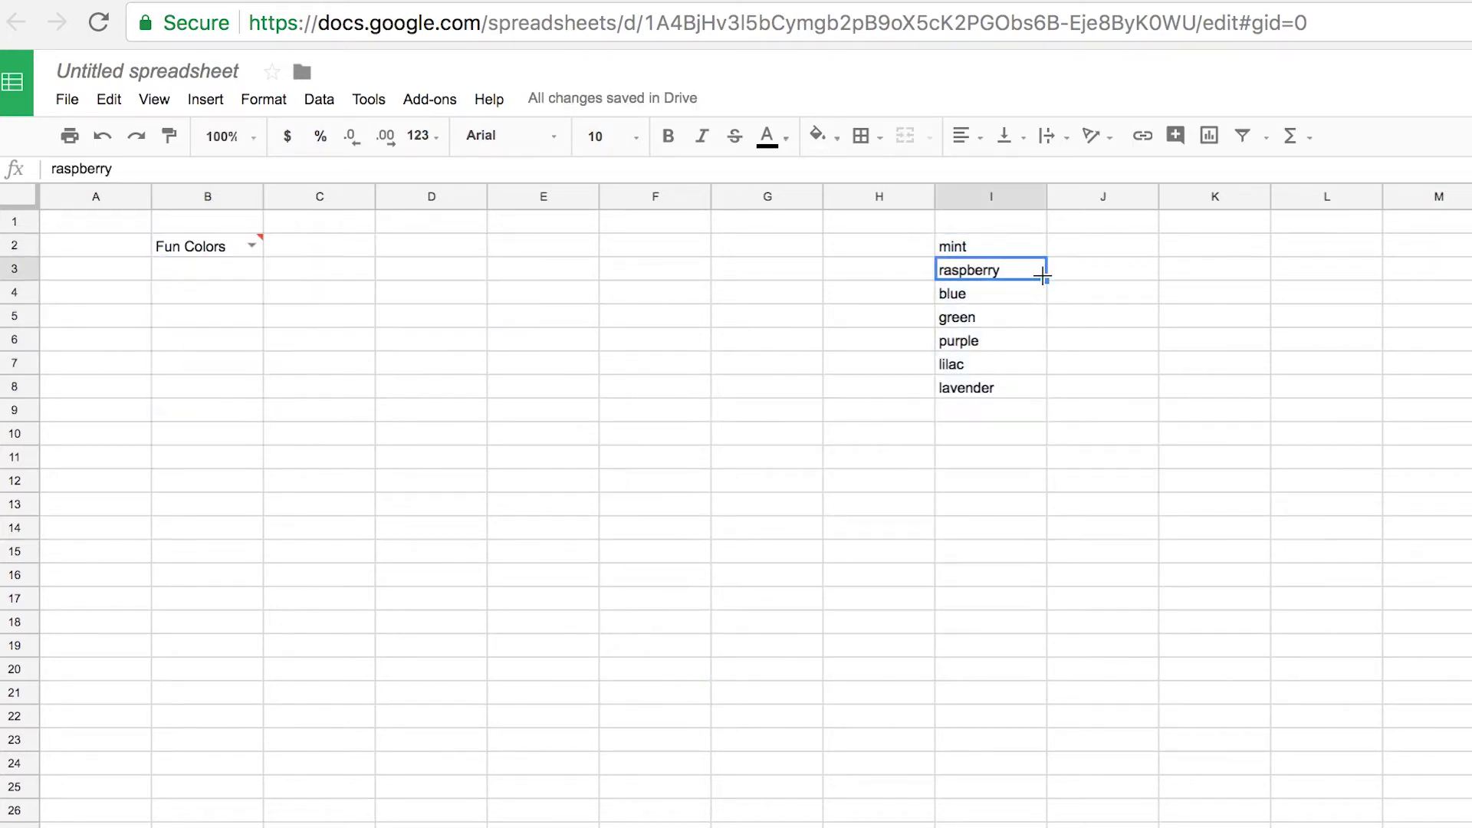
pyautogui.click(255, 251)
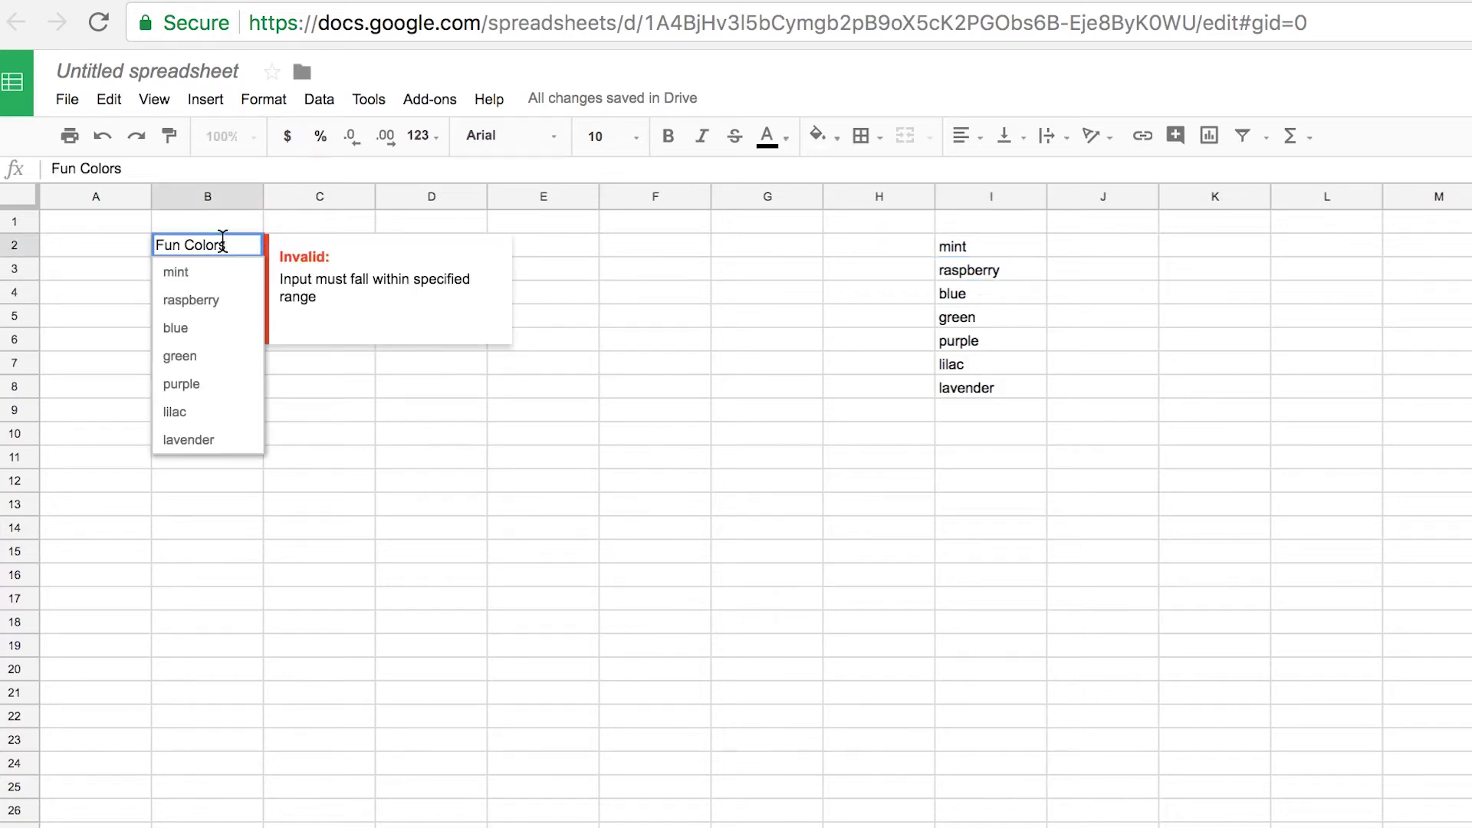
pyautogui.click(477, 438)
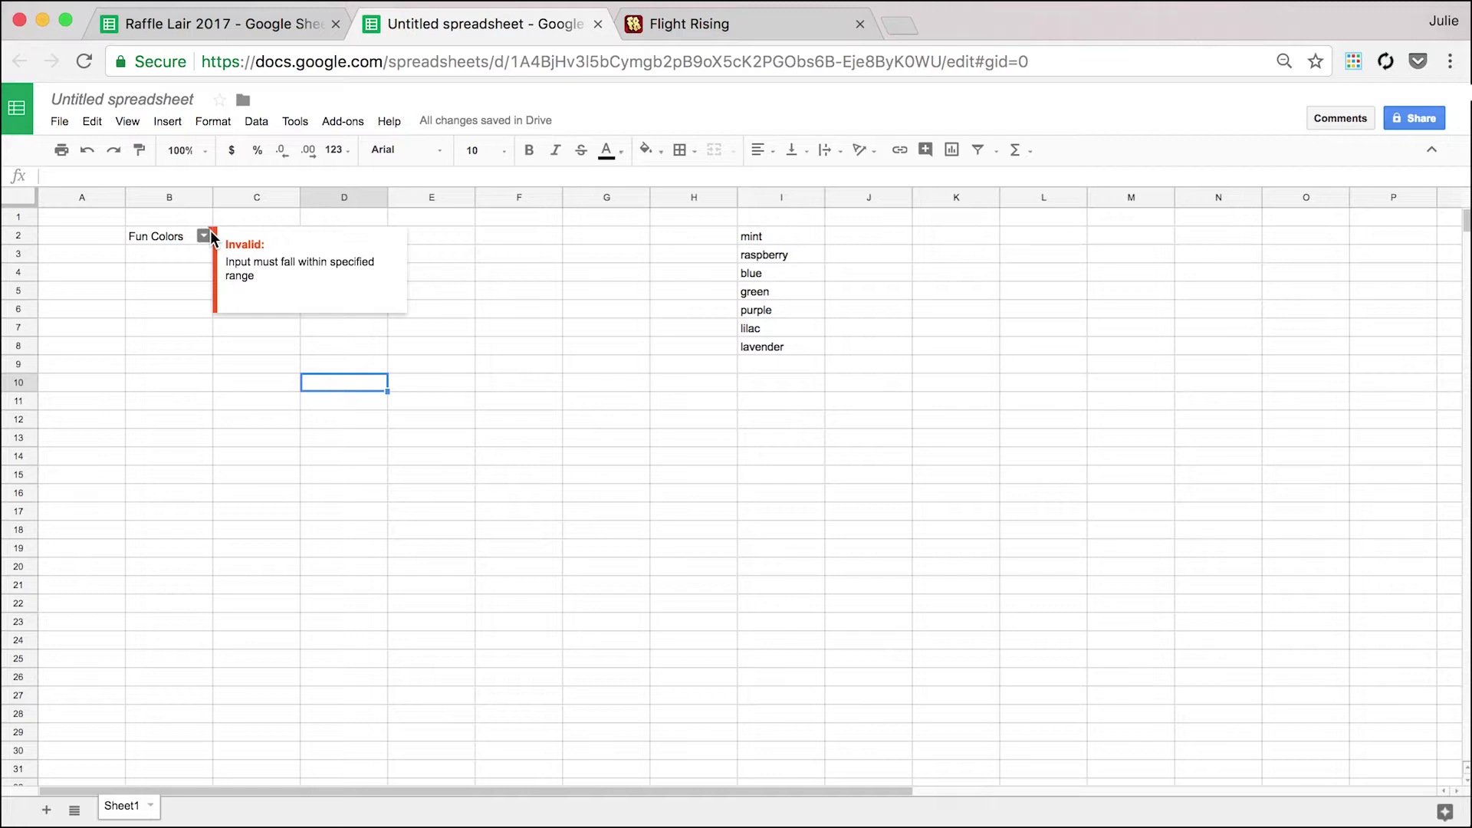
# Add the heading 'Fun Colors' in I1 above the colour list.
pyautogui.click(210, 232)
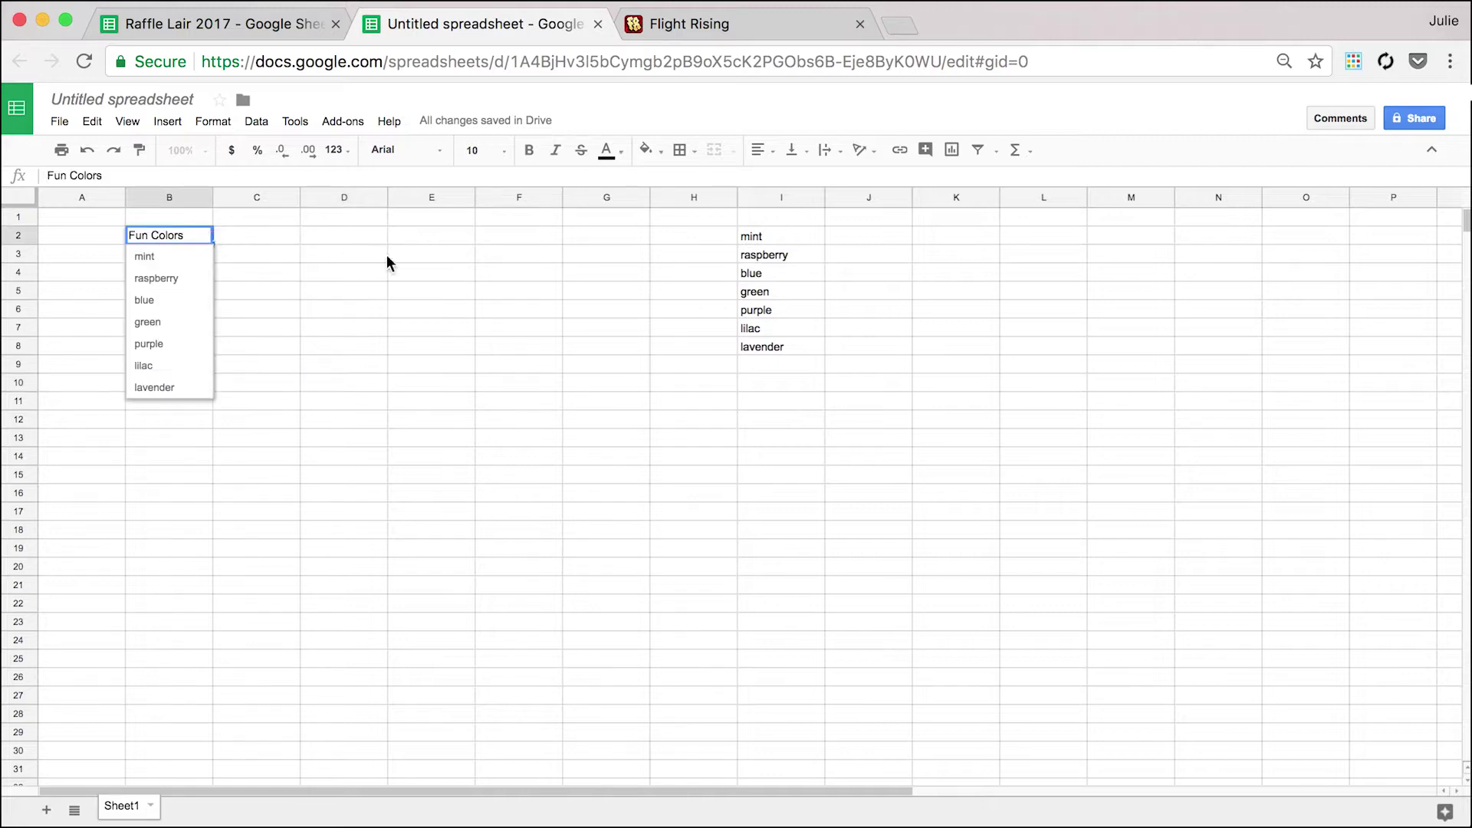
pyautogui.click(778, 235)
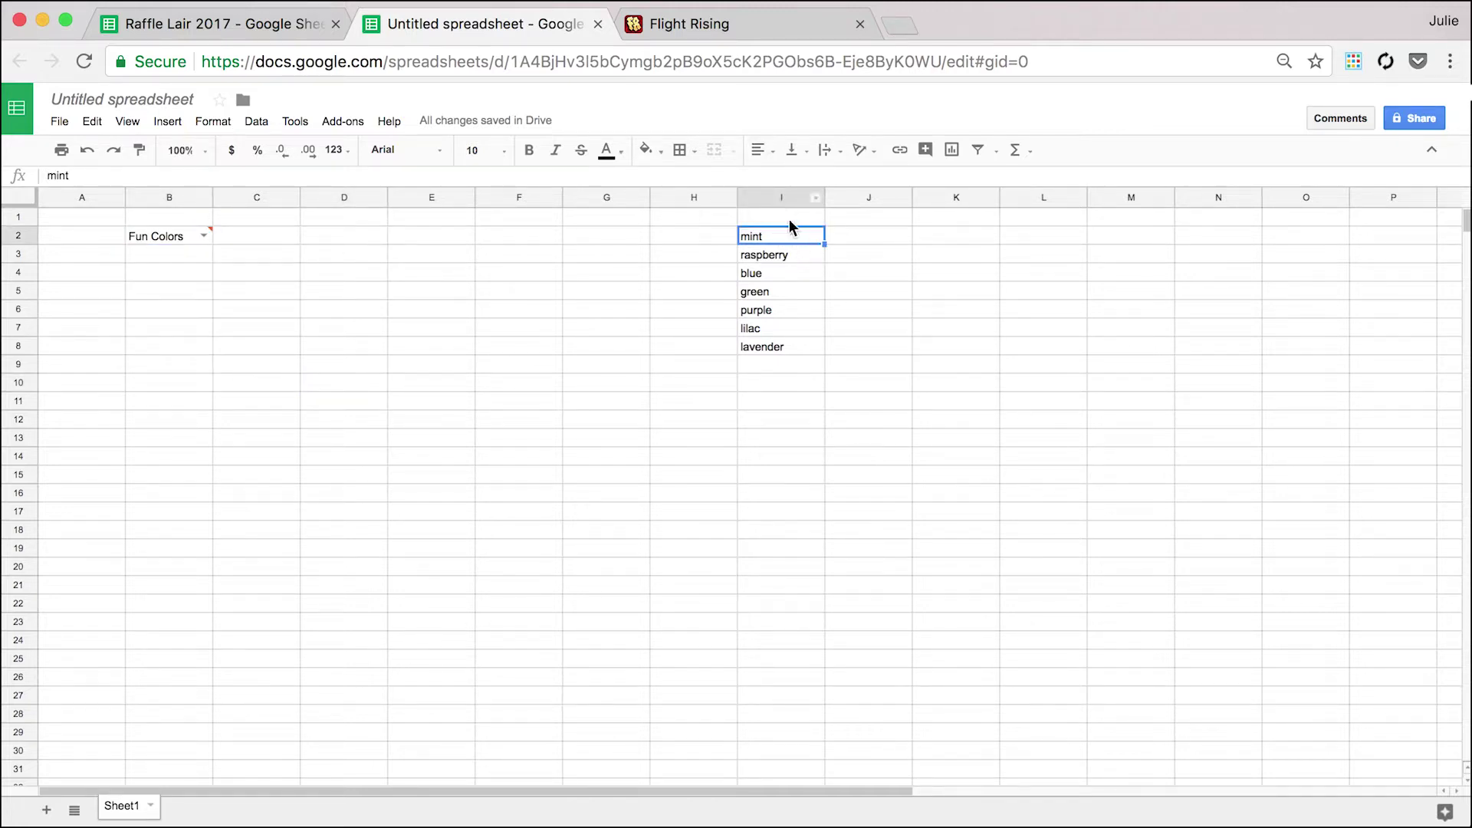
pyautogui.click(789, 218)
pyautogui.write('Fun Colors')
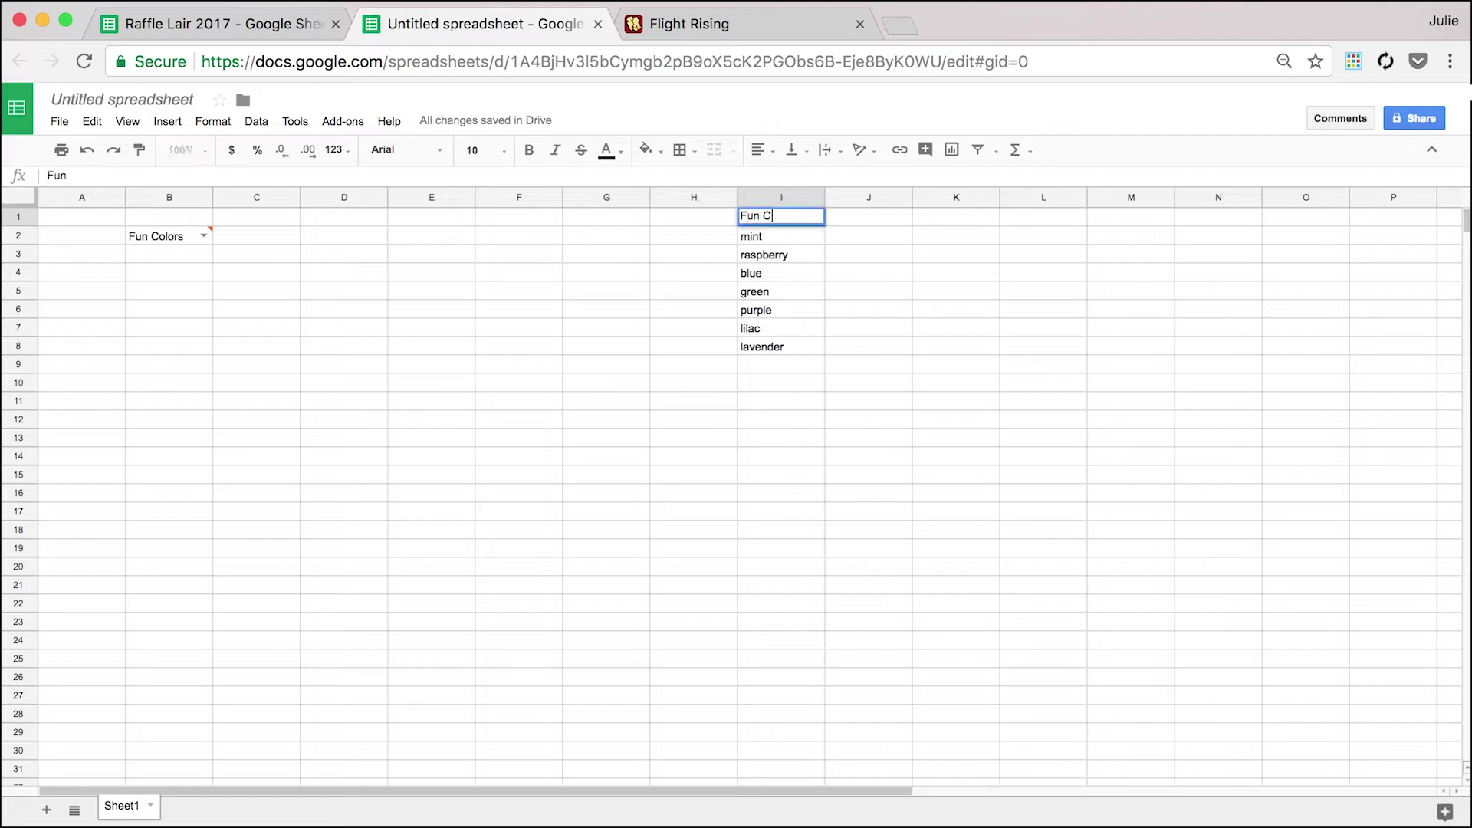
# Add red, tomato and yellow in I9:I11 and check B2's dropdown.
pyautogui.click(788, 357)
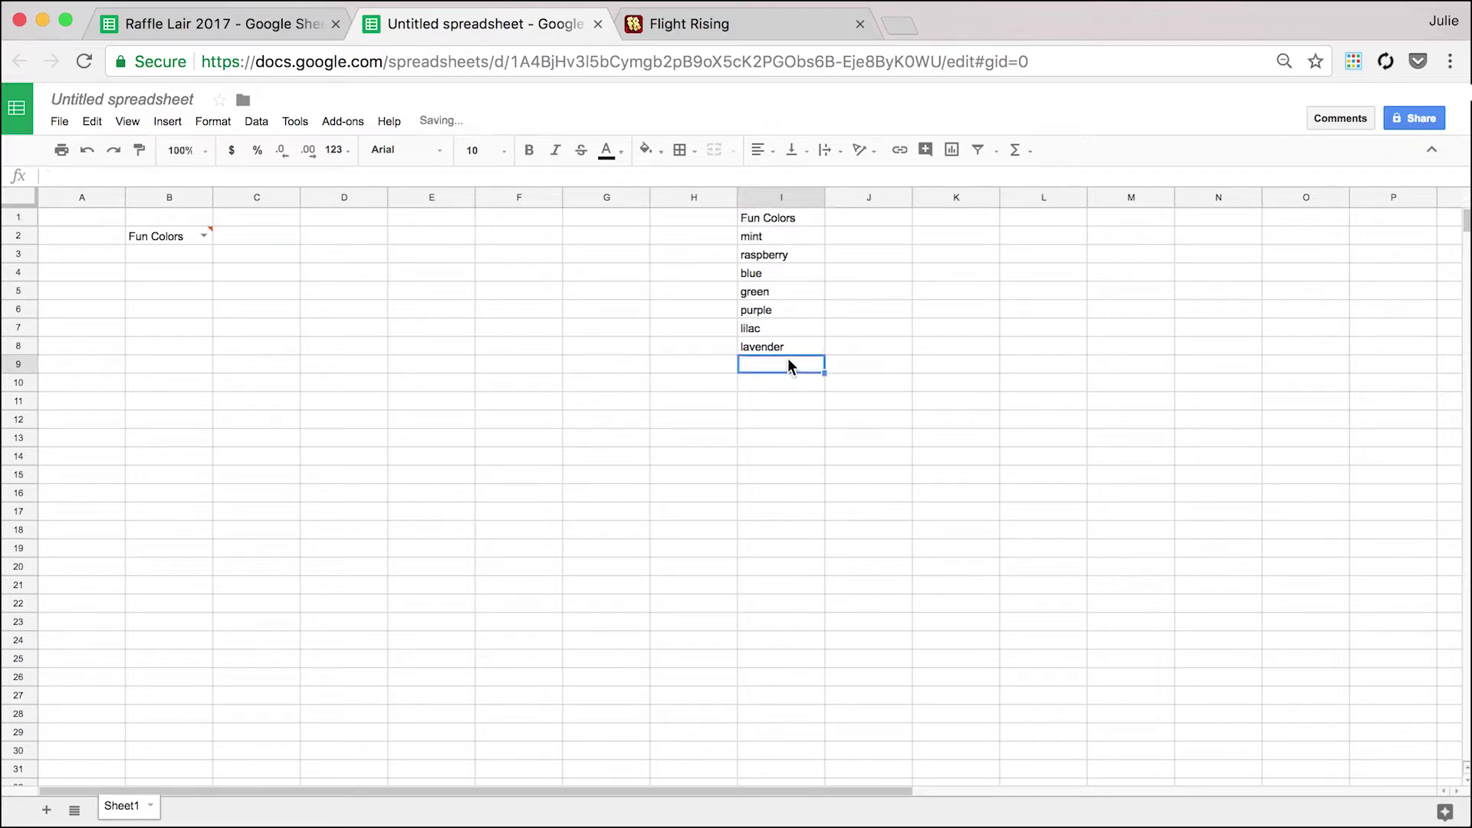
pyautogui.write('red')
pyautogui.press('Return')
pyautogui.write('tomato')
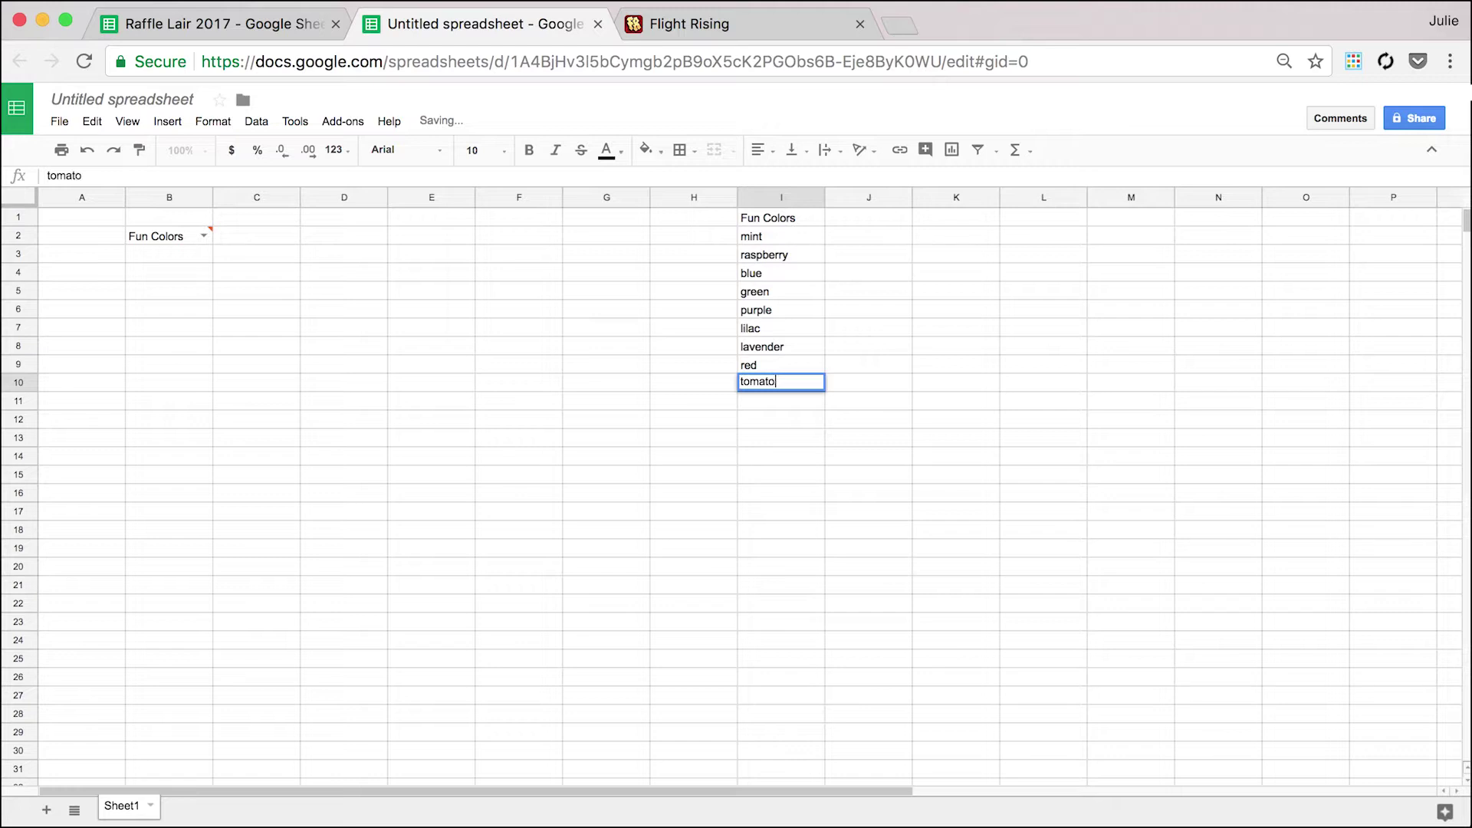
pyautogui.press('Return')
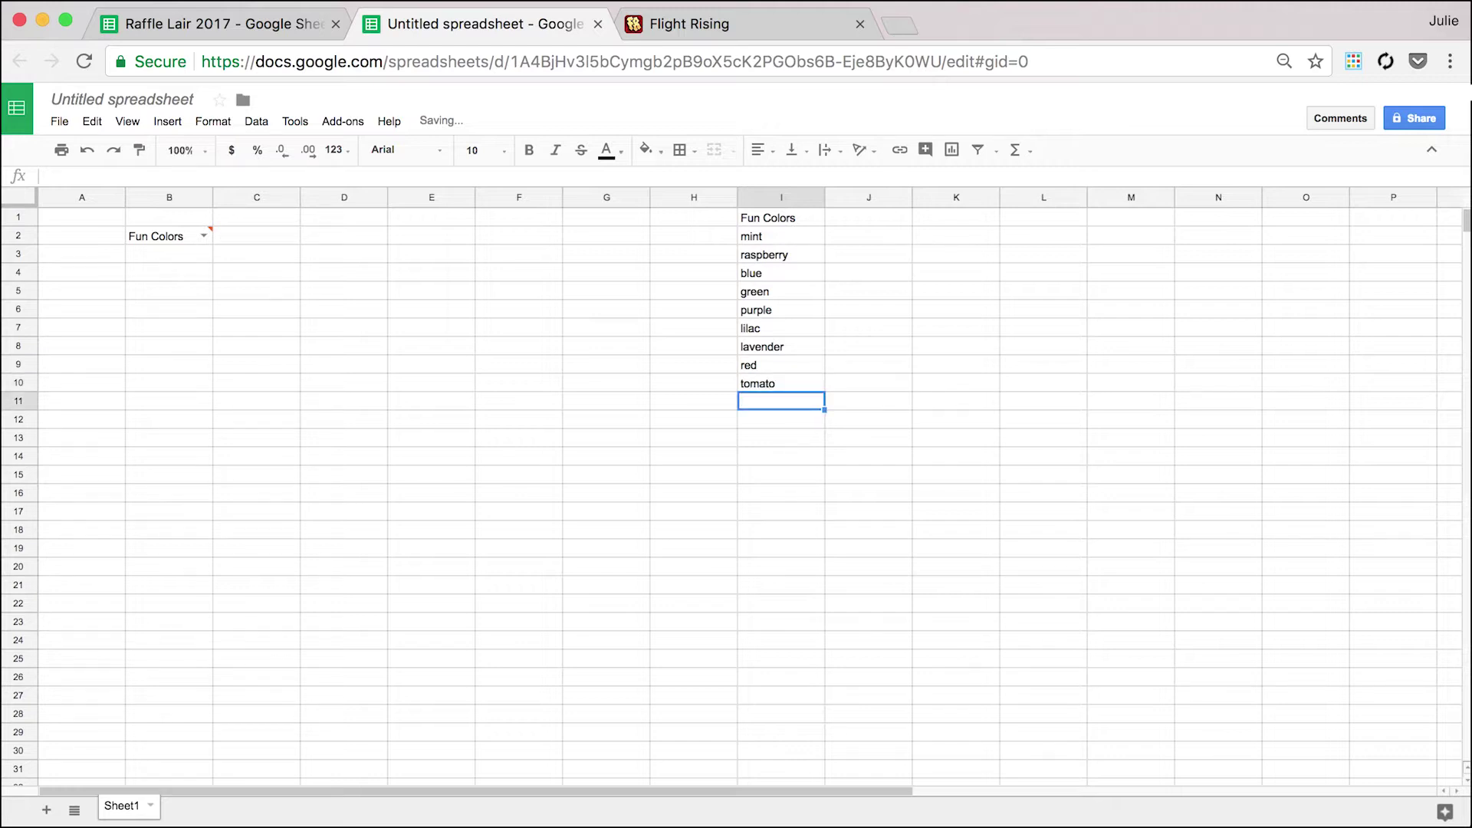
pyautogui.write('yellow')
pyautogui.press('Return')
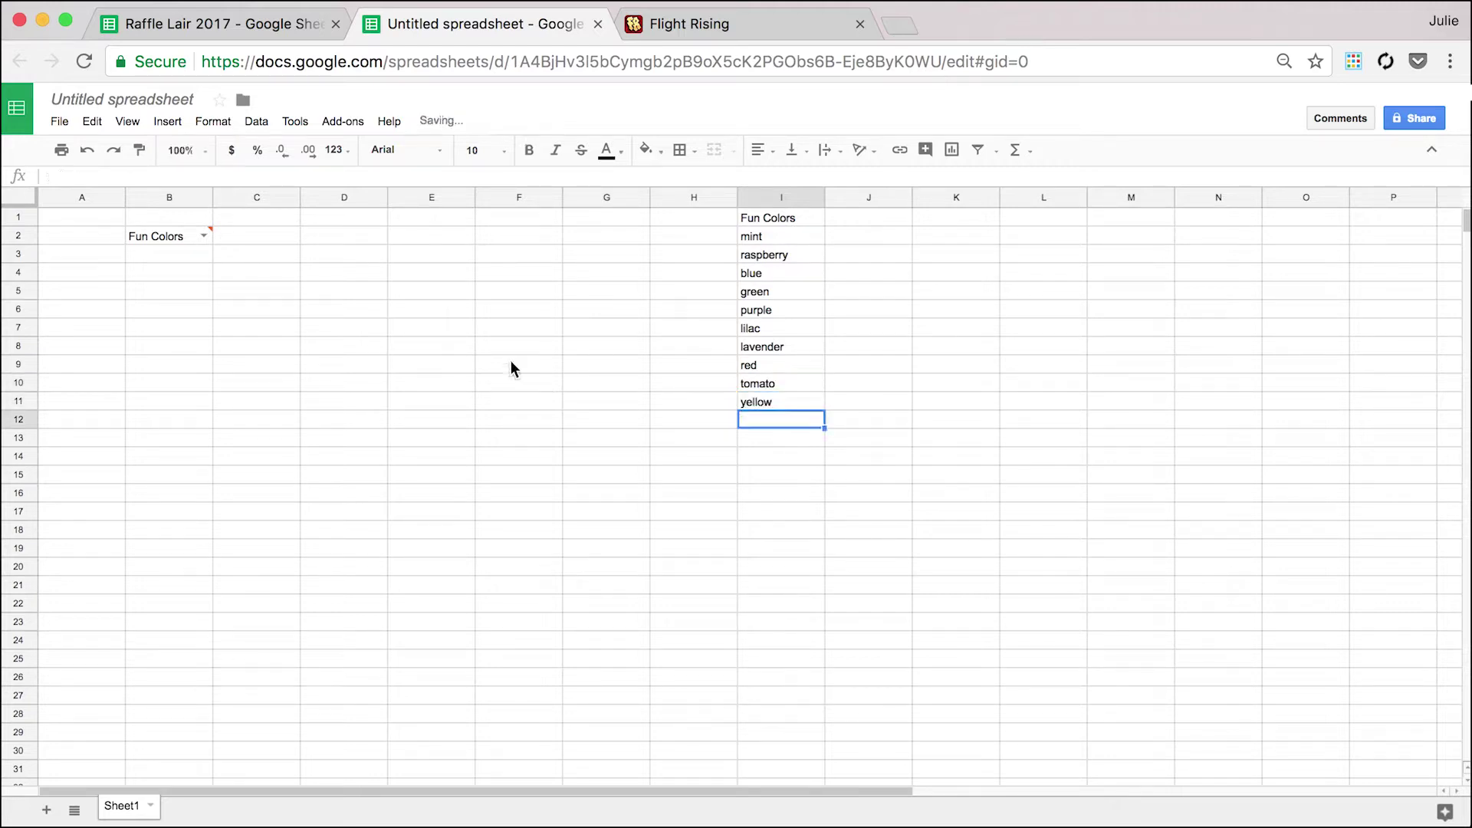
pyautogui.click(204, 236)
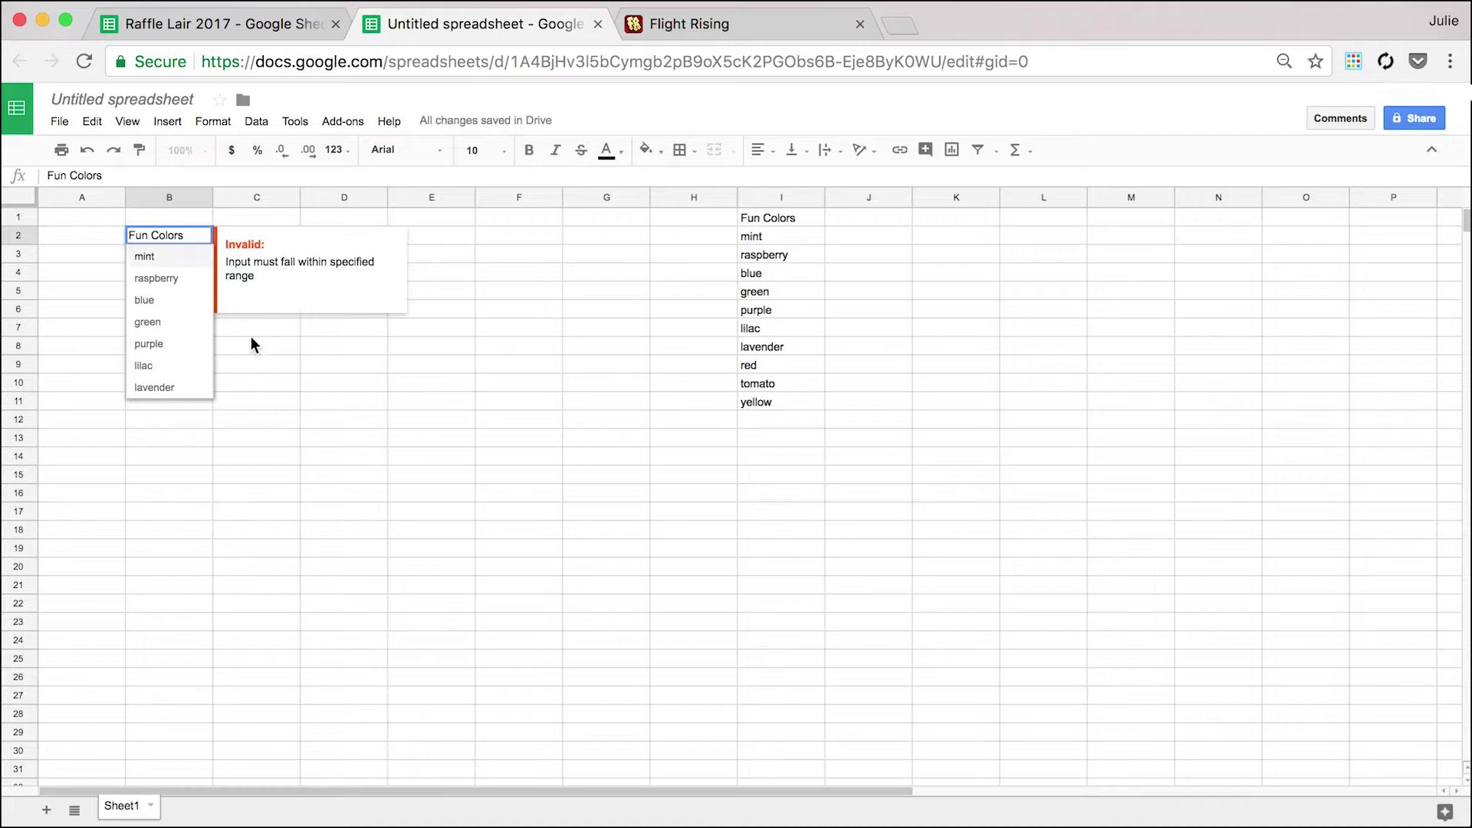
# Change B2's dropdown source range from I1:I11 to the whole column I:I.
pyautogui.click(273, 385)
pyautogui.rightClick(184, 238)
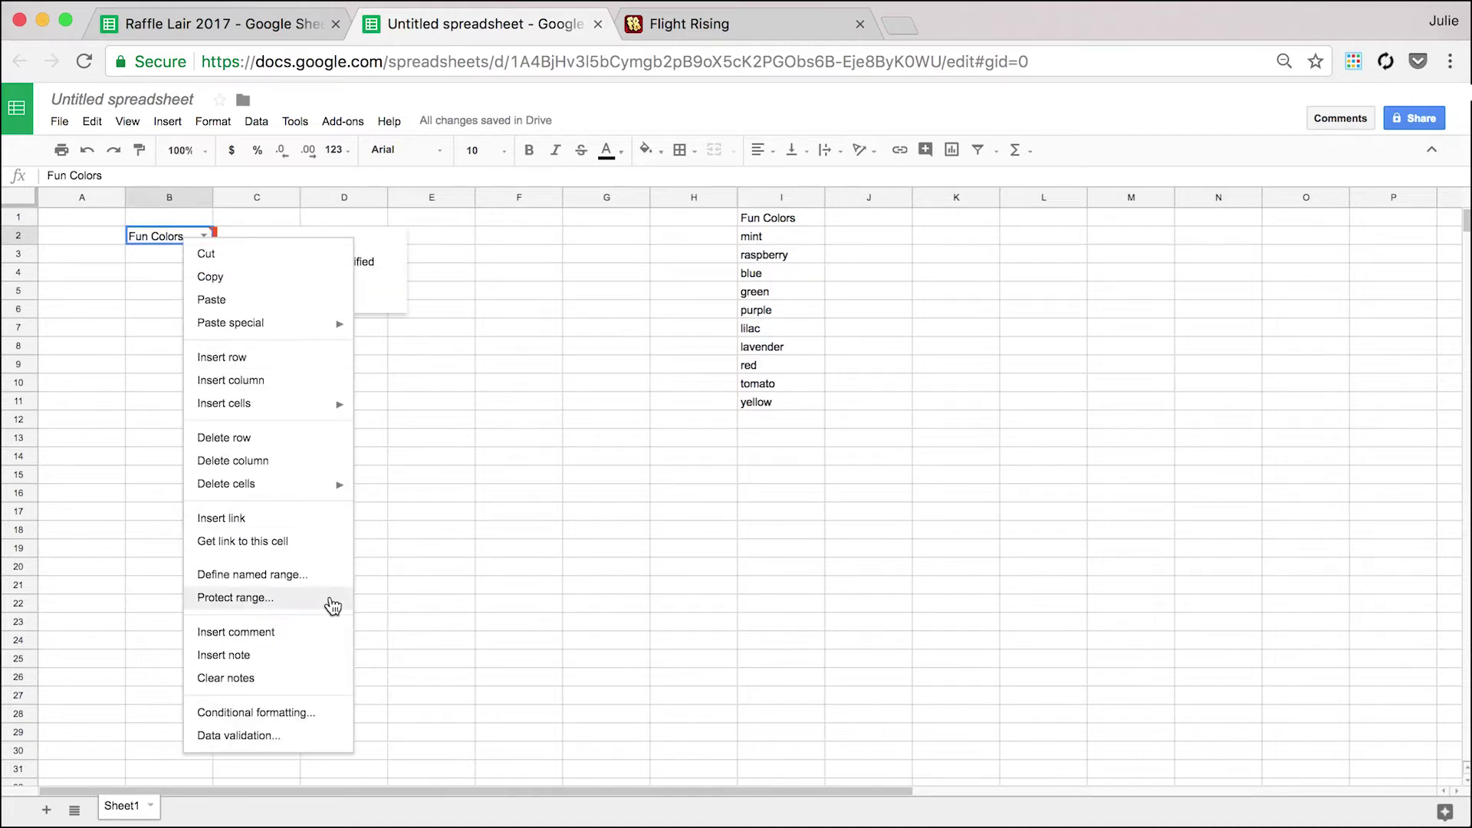
pyautogui.click(237, 736)
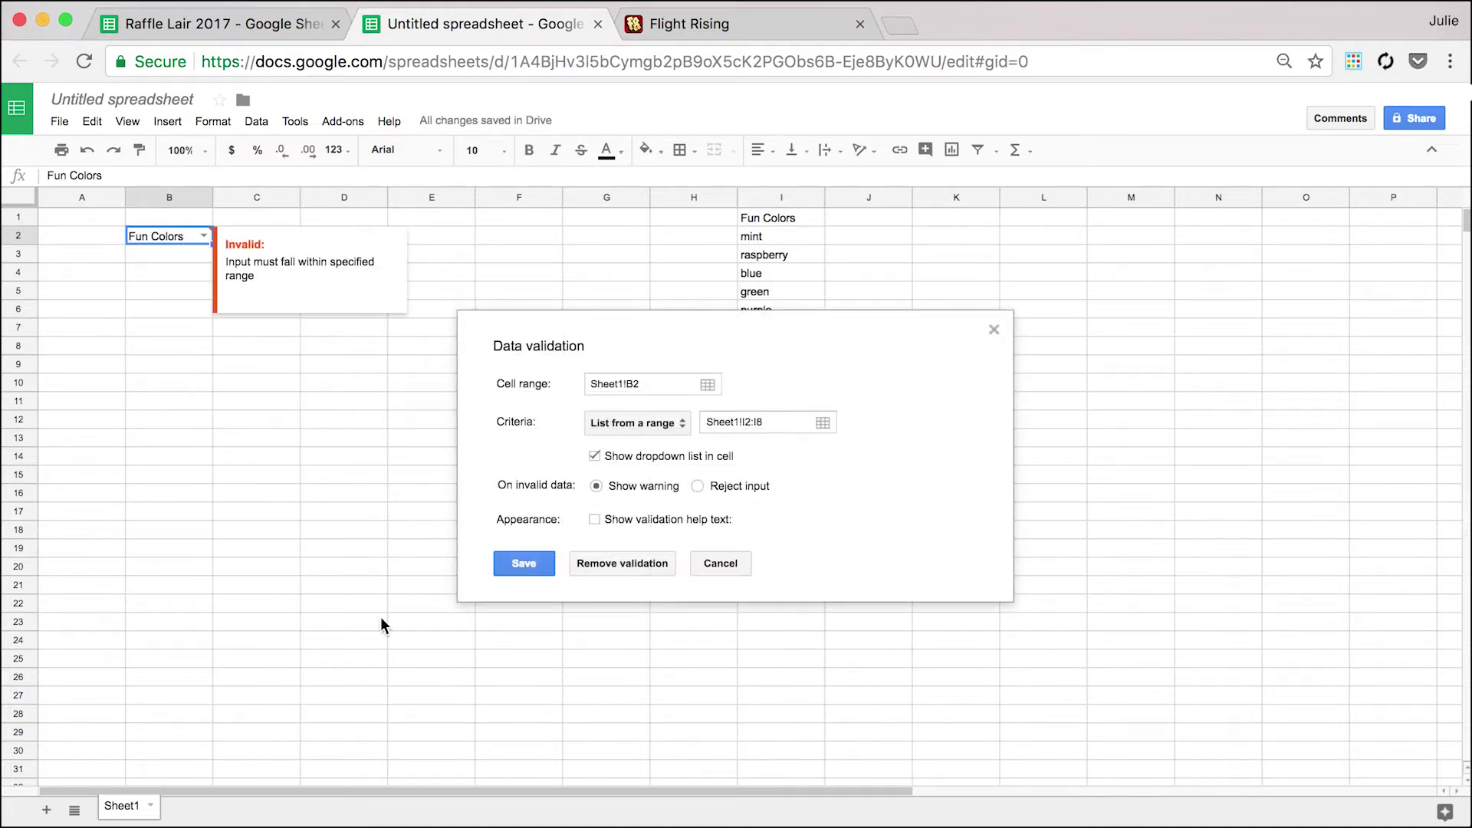
pyautogui.click(822, 422)
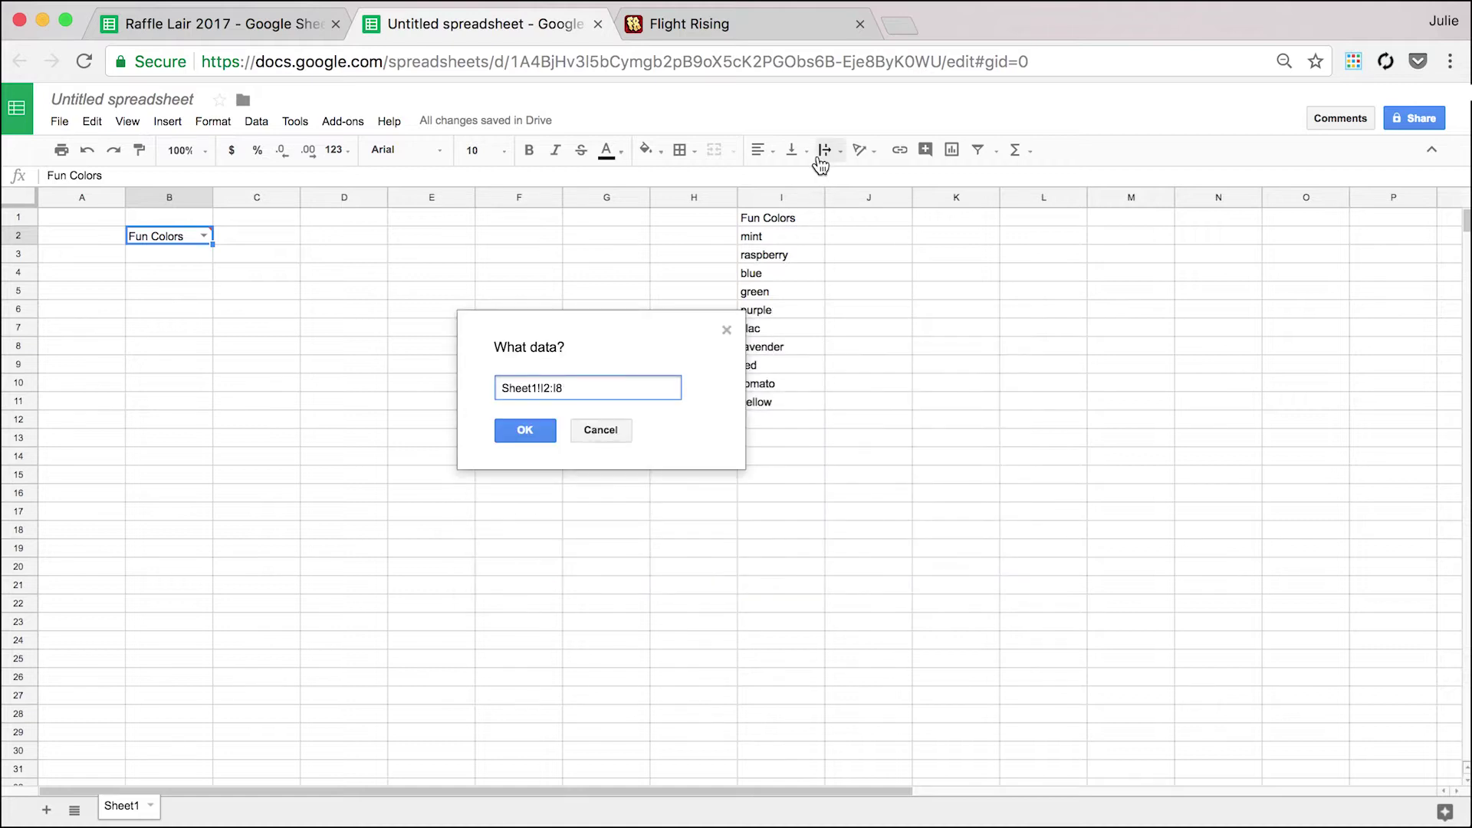
pyautogui.moveTo(782, 216); pyautogui.dragTo(784, 407)
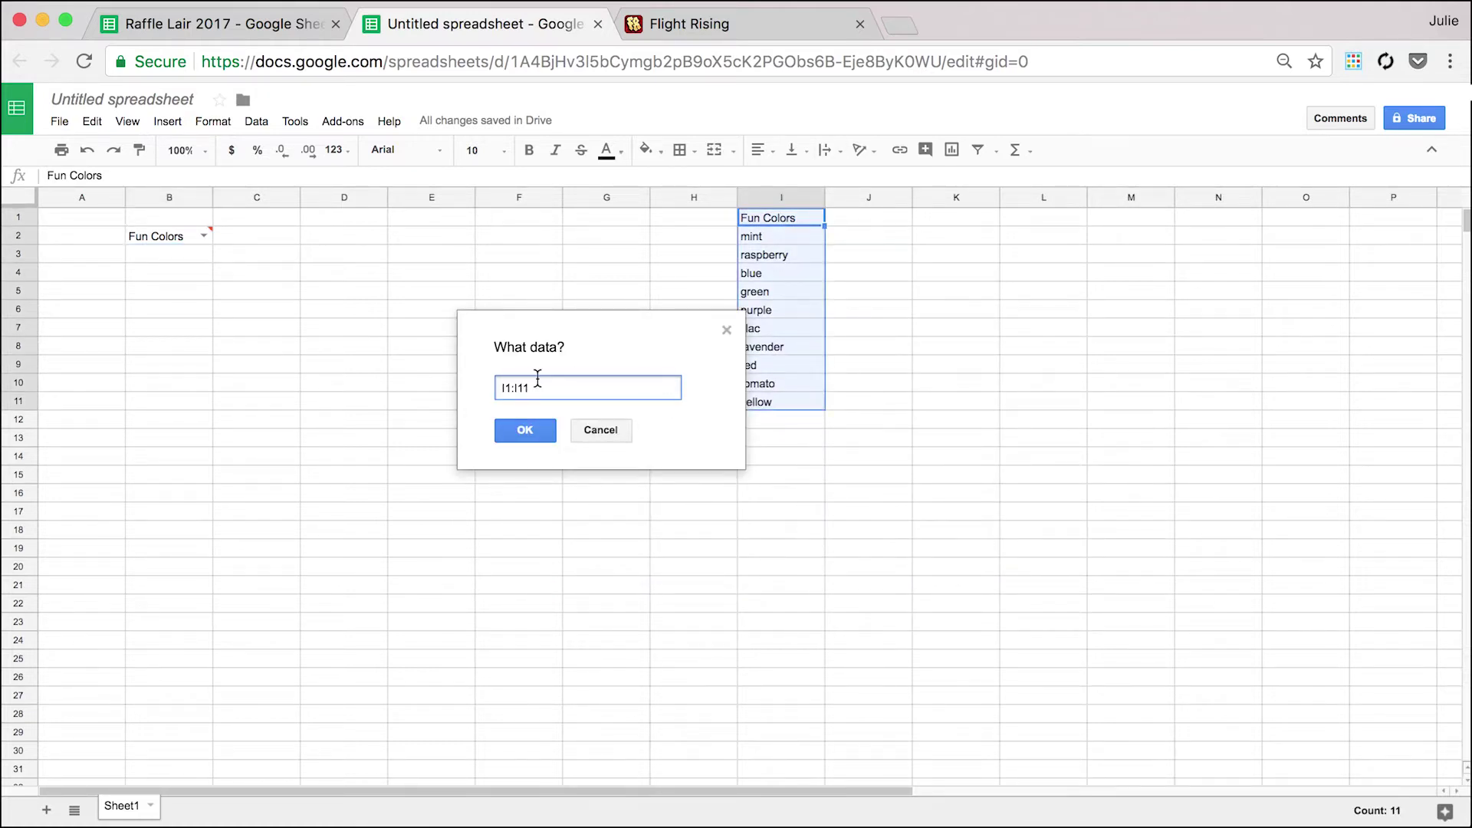
pyautogui.press('BackSpace')
pyautogui.press('BackSpace')
pyautogui.press('BackSpace')
pyautogui.press('BackSpace')
pyautogui.press('BackSpace')
pyautogui.press('BackSpace')
pyautogui.click(783, 196)
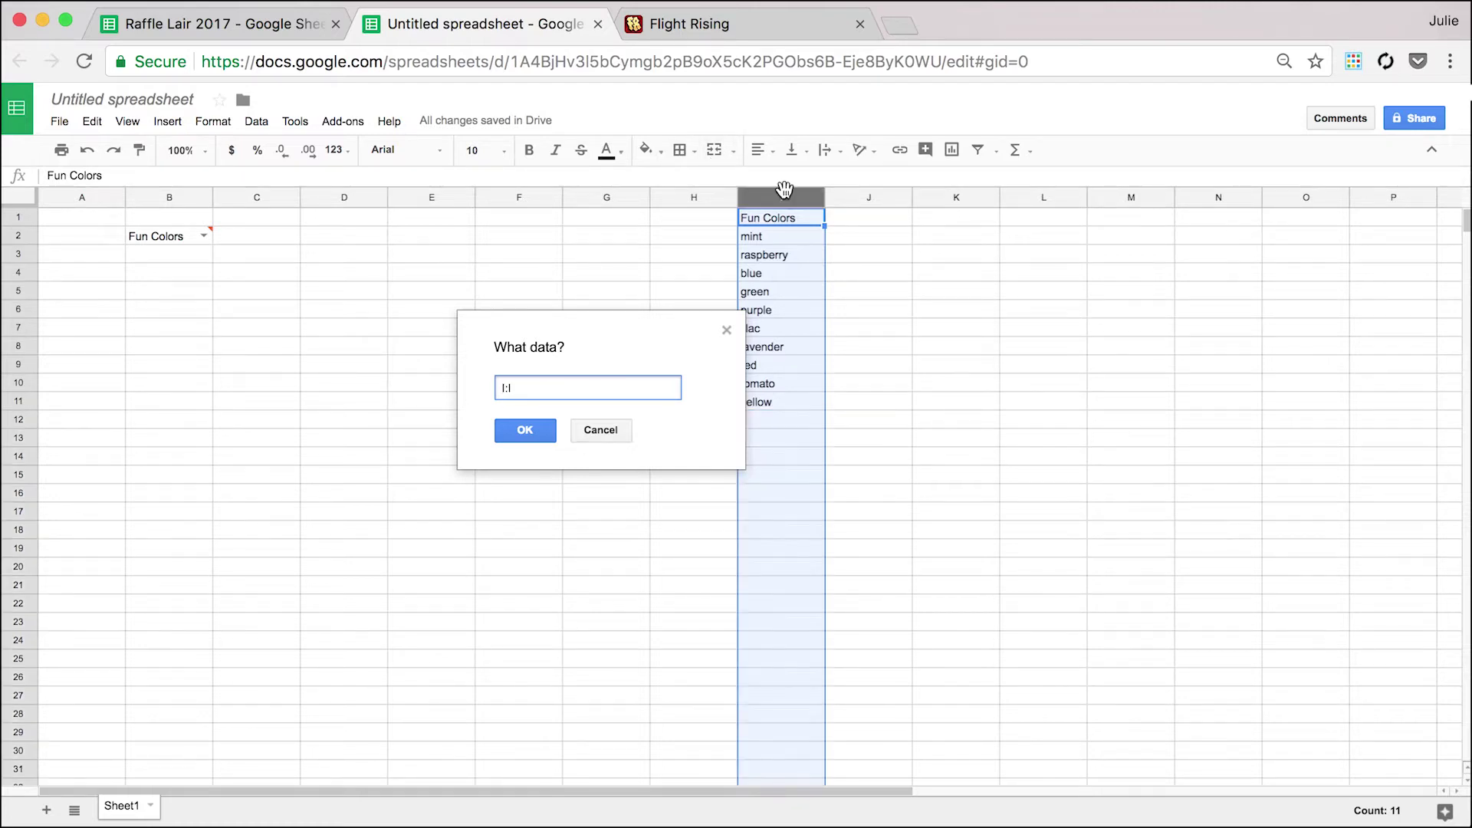
pyautogui.click(524, 436)
pyautogui.click(527, 562)
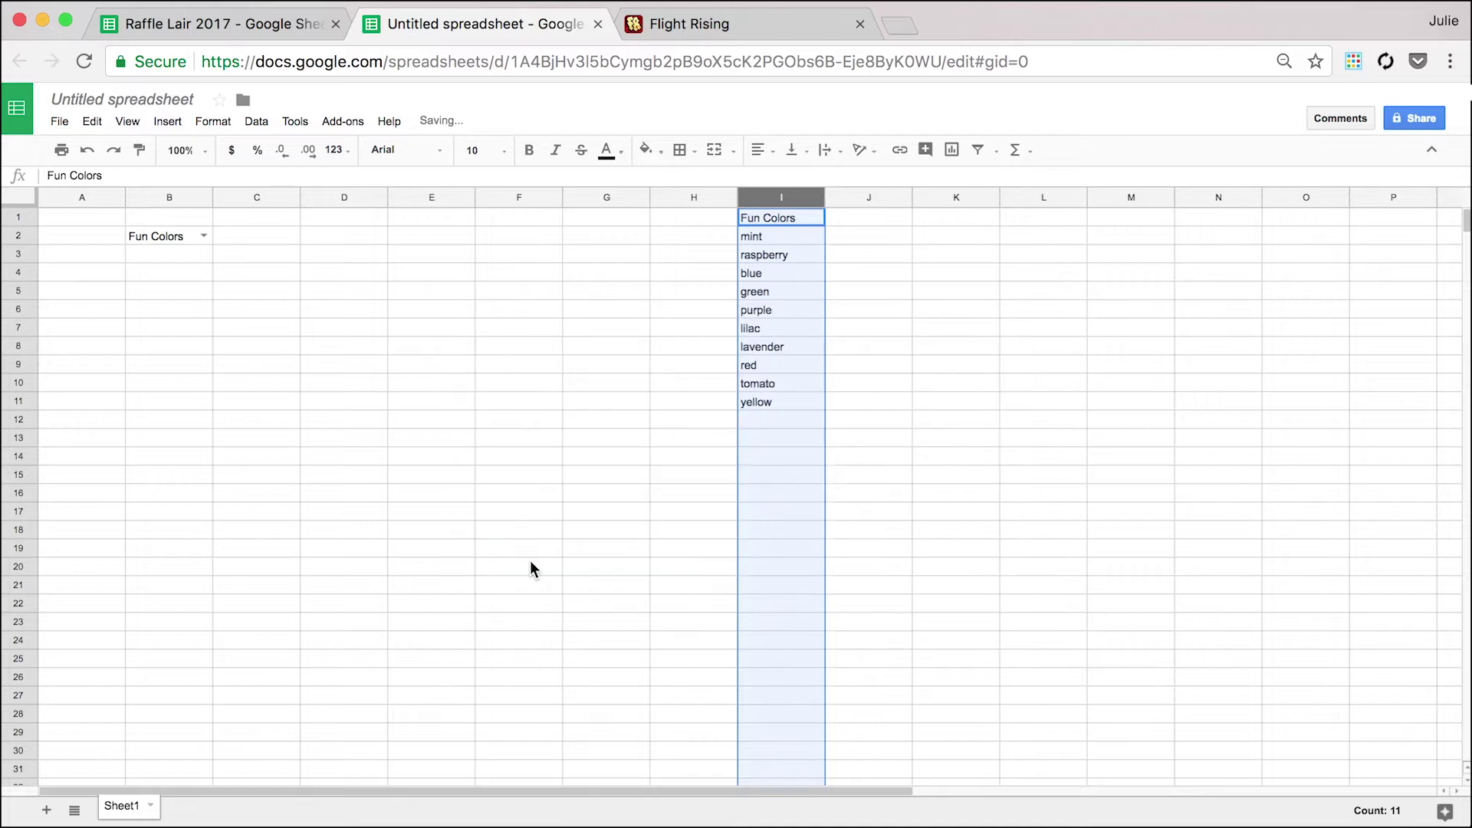
# Add teal in I12 and confirm it appears in B2's colour dropdown.
pyautogui.click(203, 236)
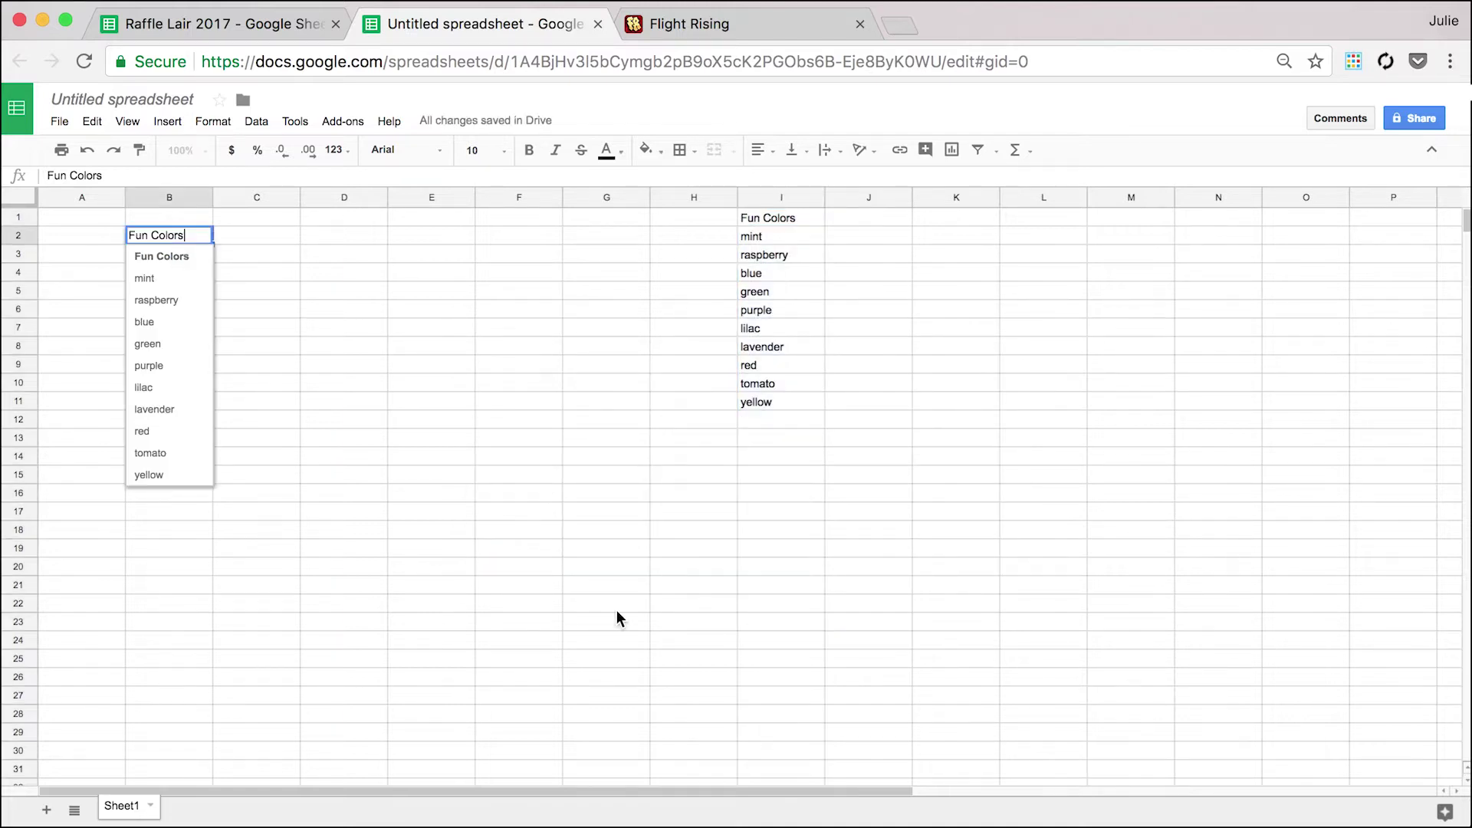
pyautogui.click(694, 512)
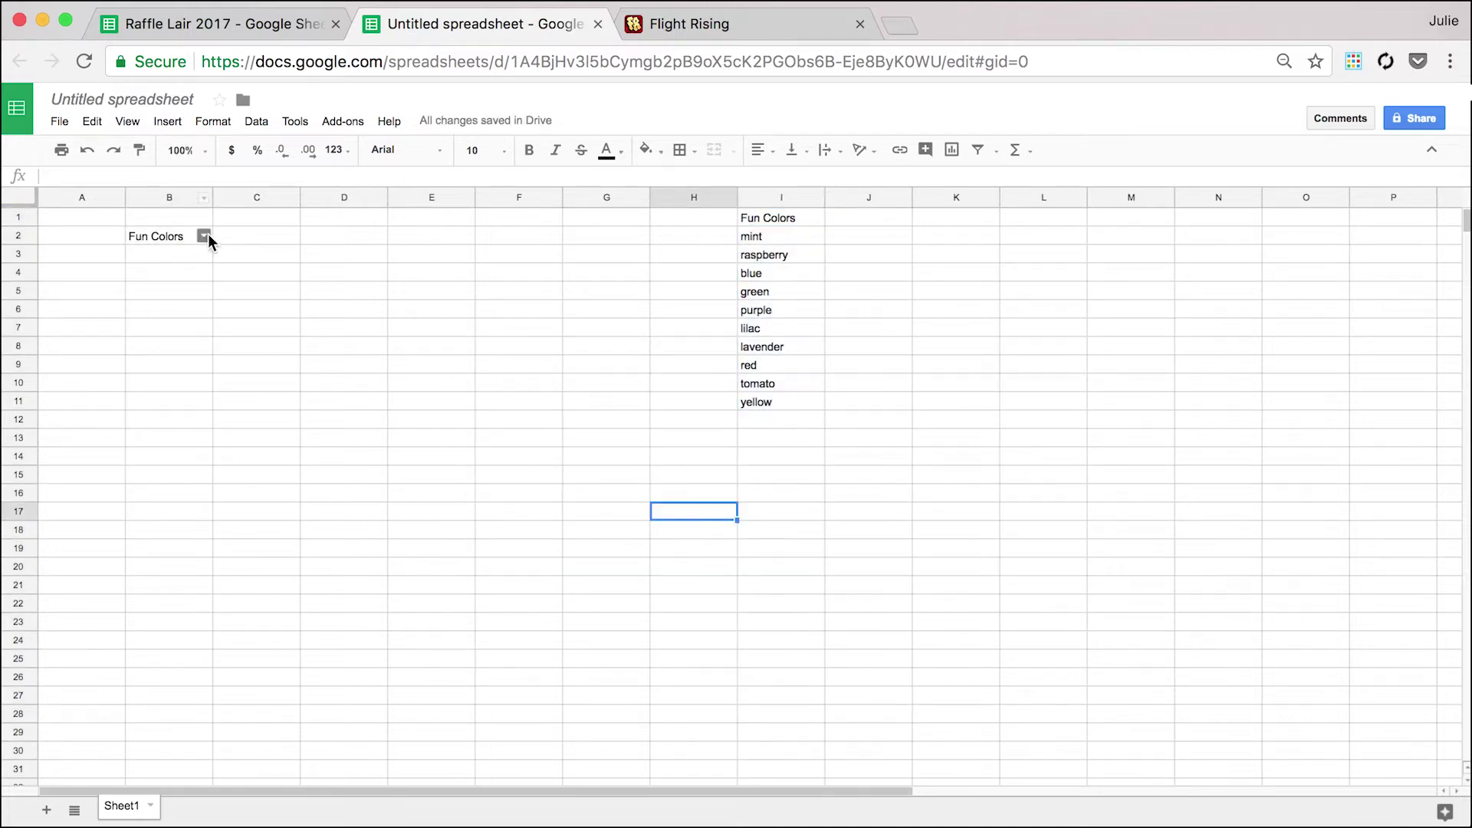
pyautogui.click(207, 234)
pyautogui.click(569, 349)
pyautogui.click(773, 427)
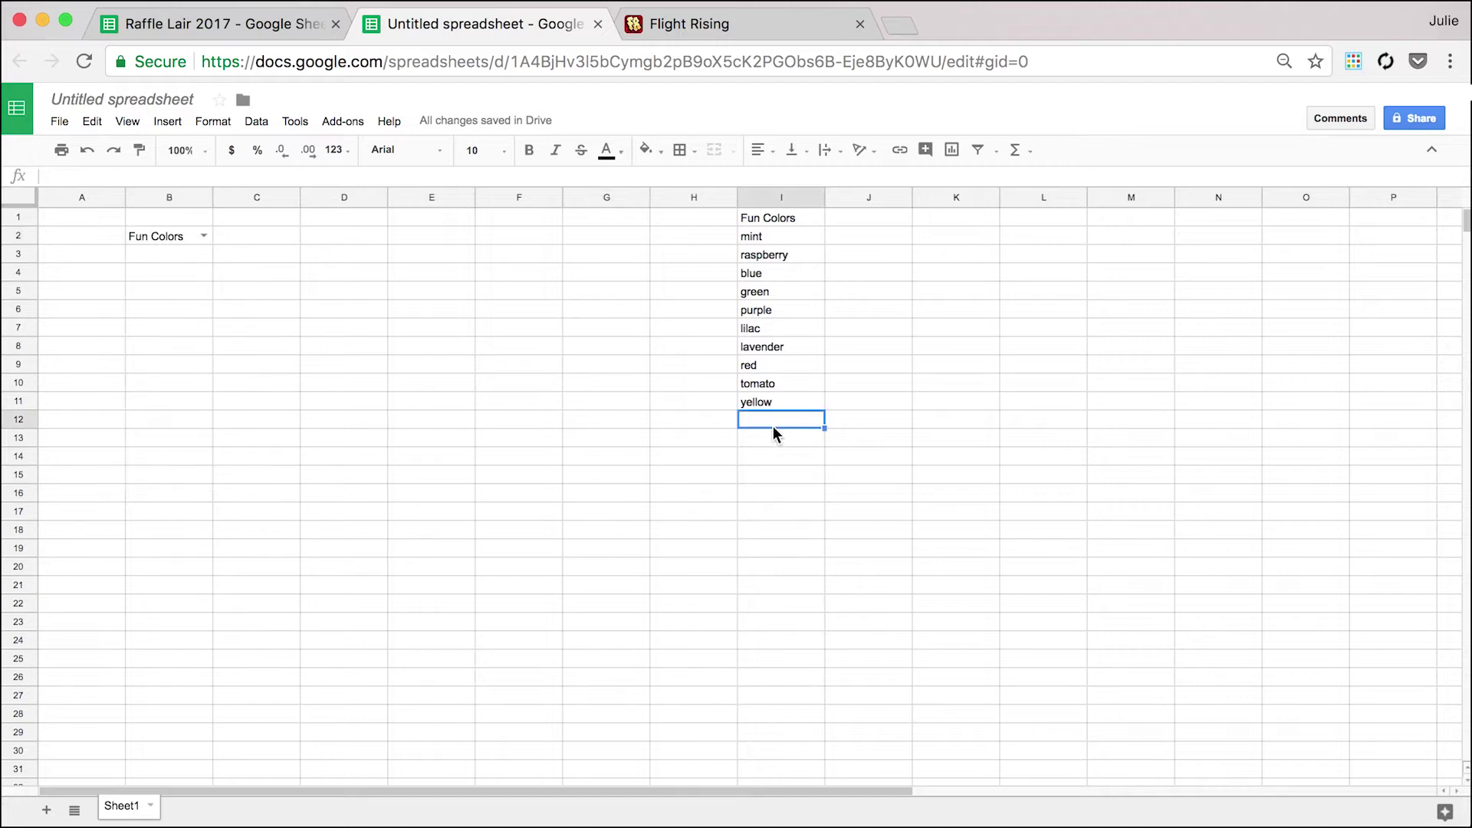
pyautogui.write('teal')
pyautogui.press('Return')
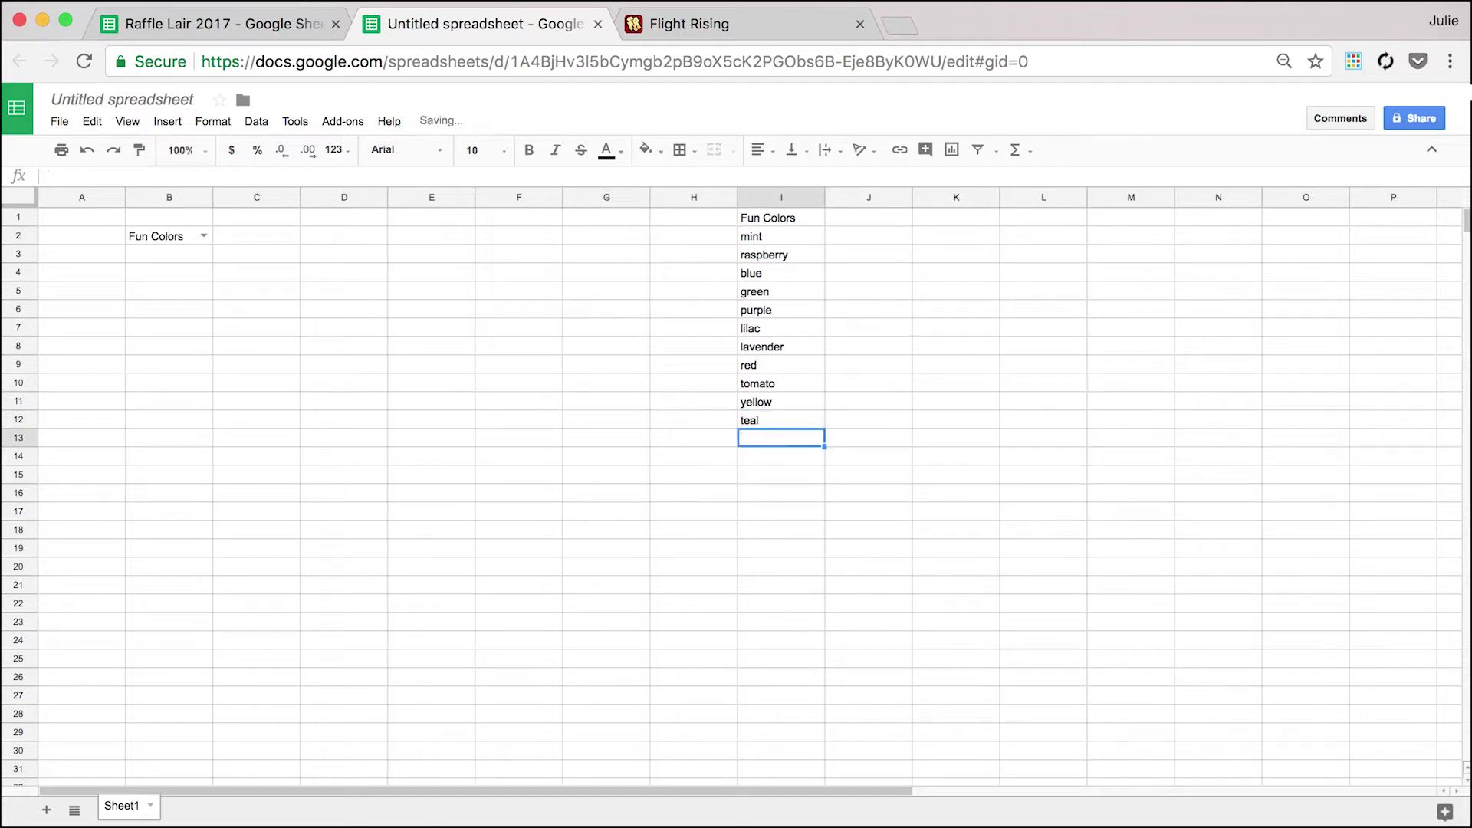
pyautogui.click(205, 235)
pyautogui.click(468, 349)
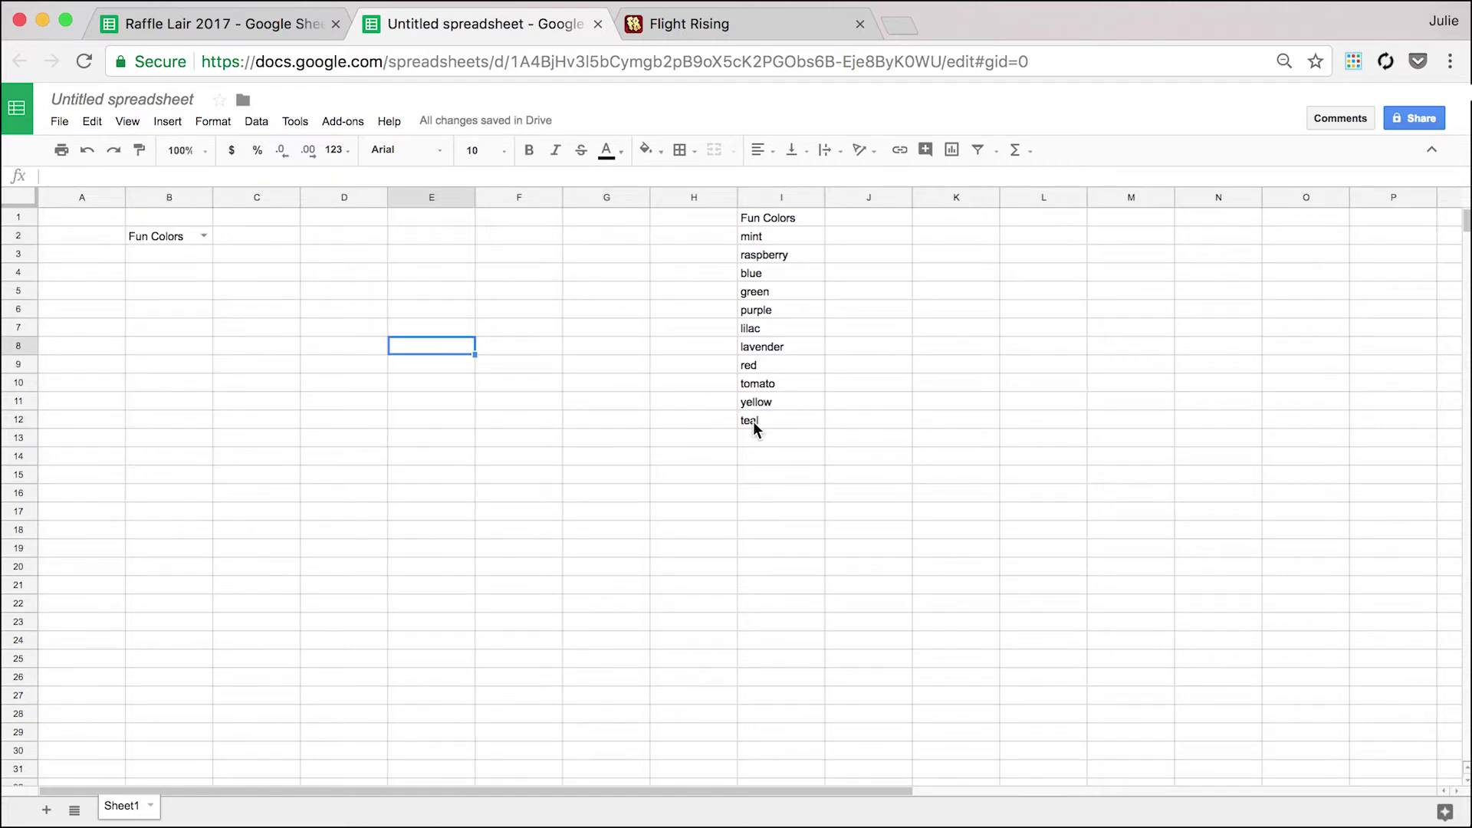
pyautogui.moveTo(754, 422); pyautogui.dragTo(772, 243)
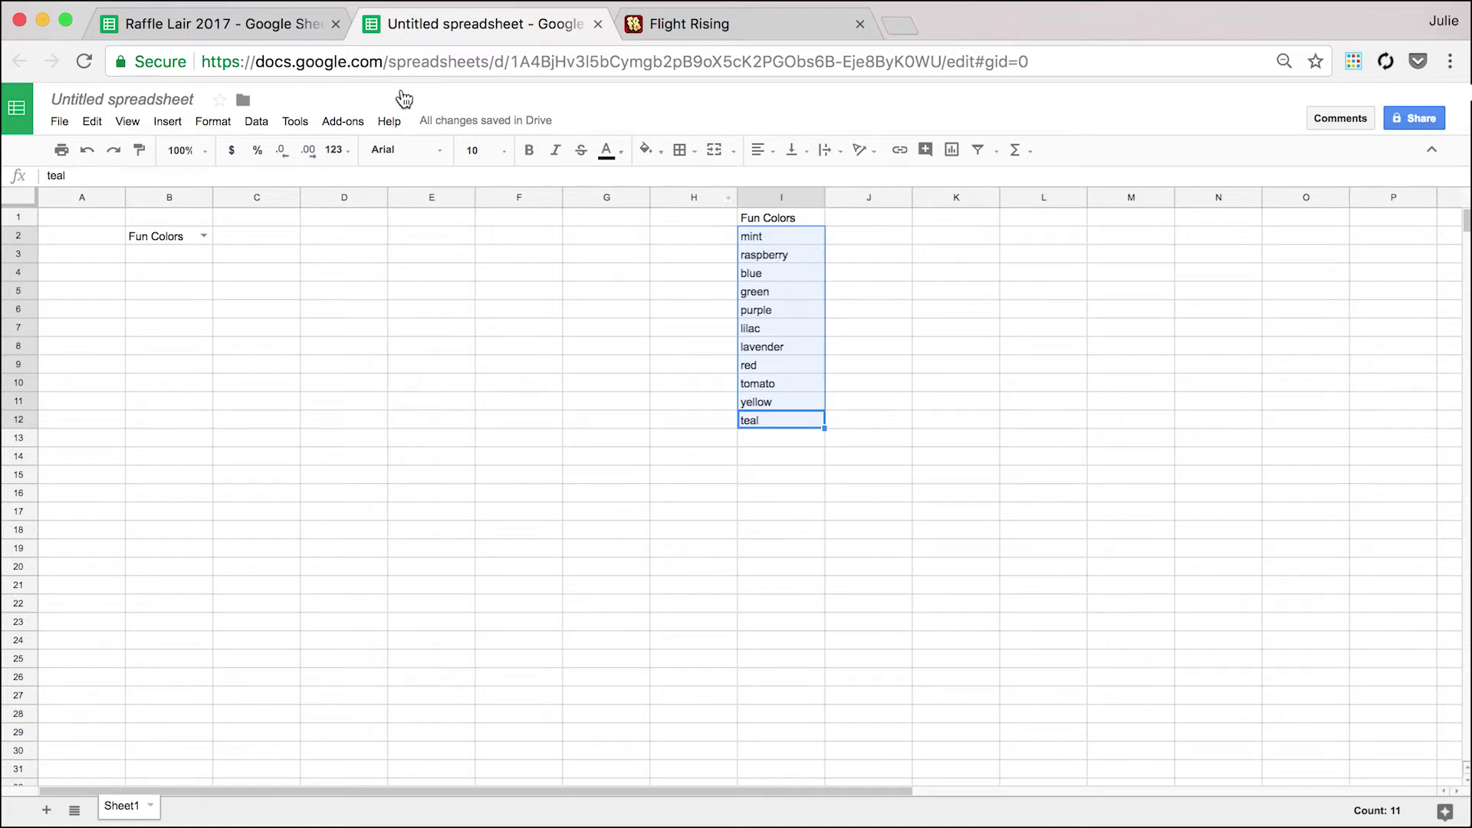
# Sort I2:I12 A→Z with Sort range and check B2's list order.
pyautogui.rightClick(773, 274)
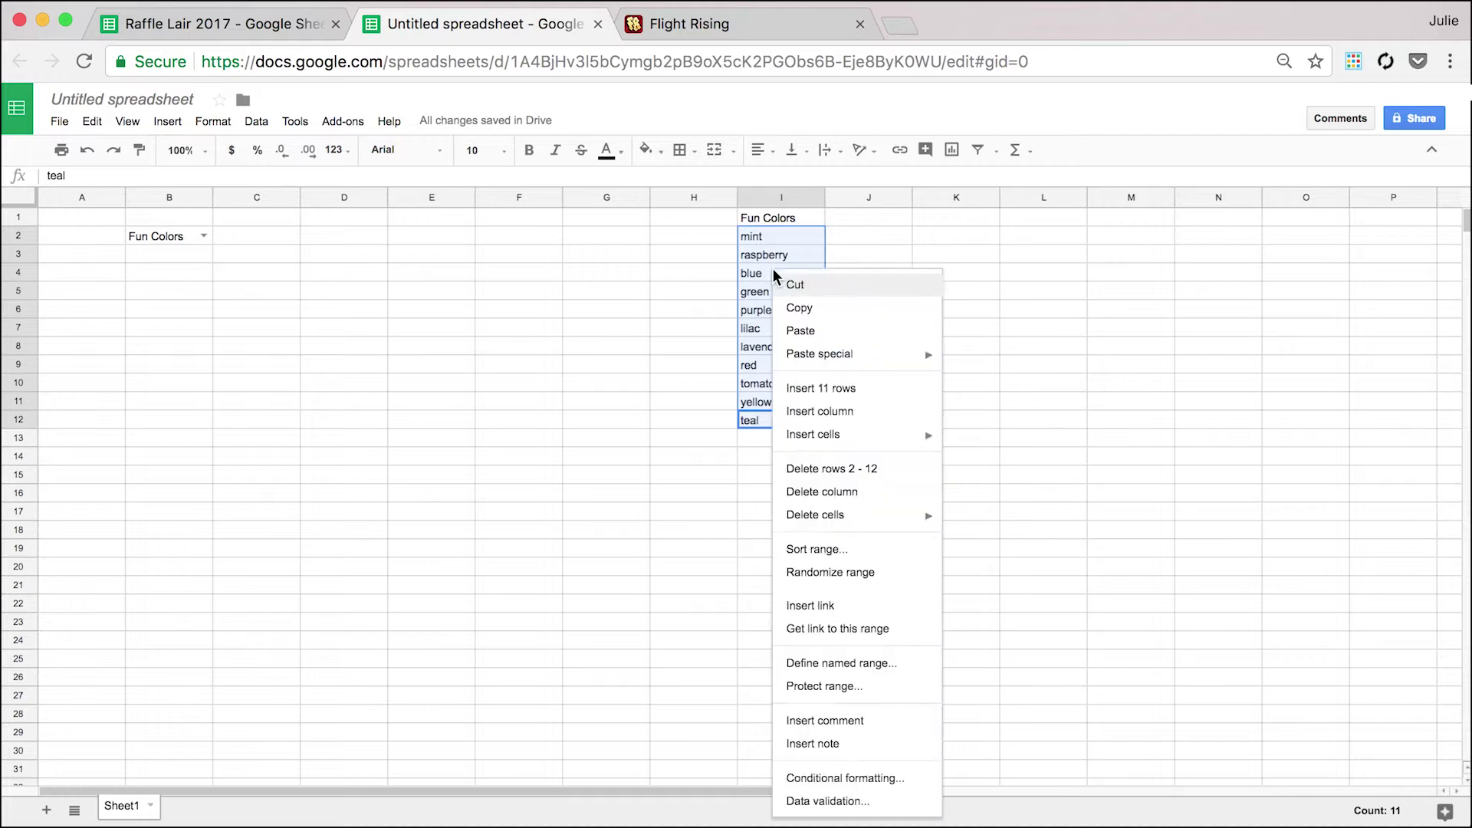
pyautogui.click(869, 552)
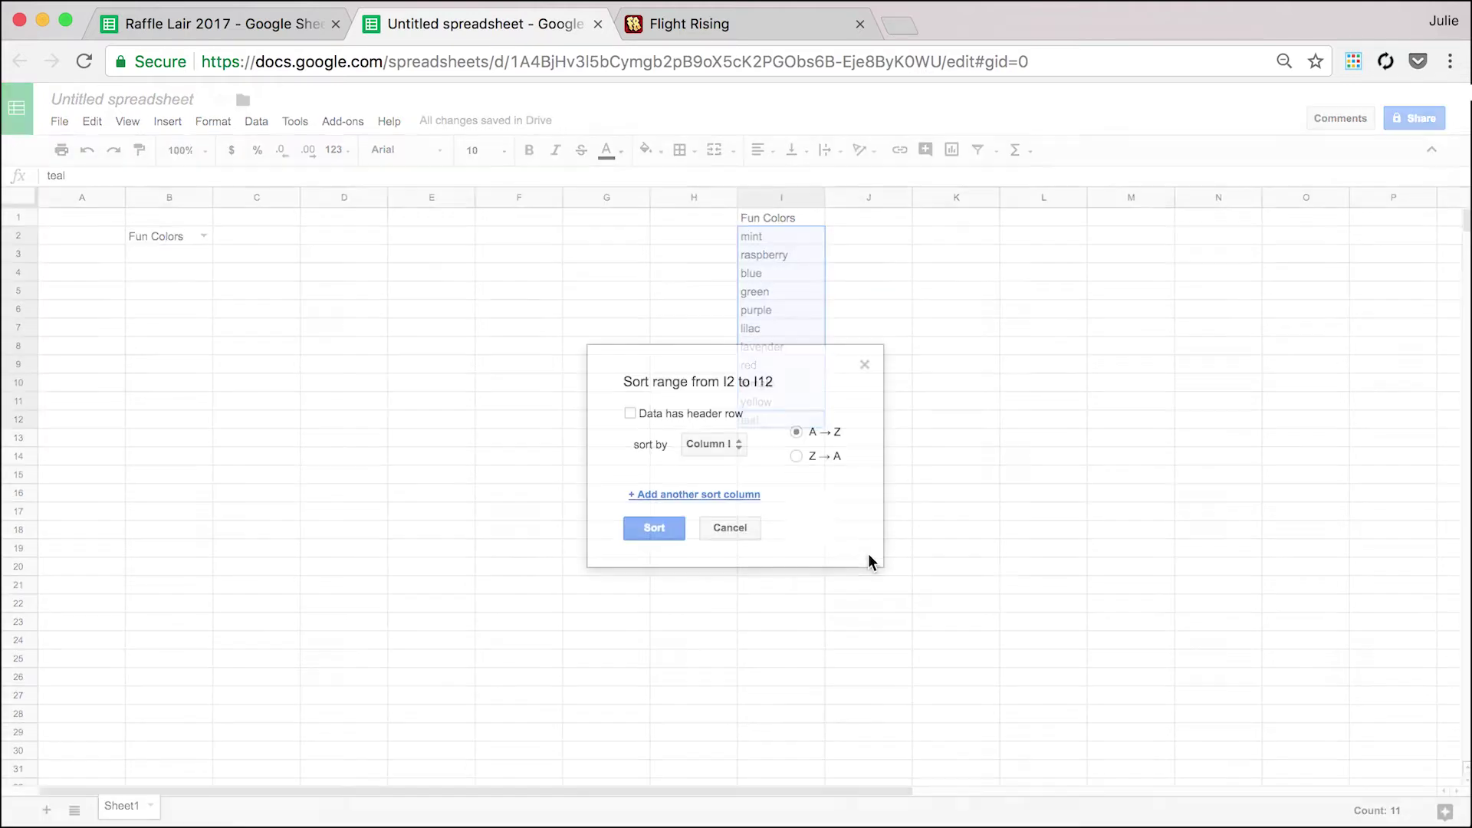
pyautogui.click(653, 529)
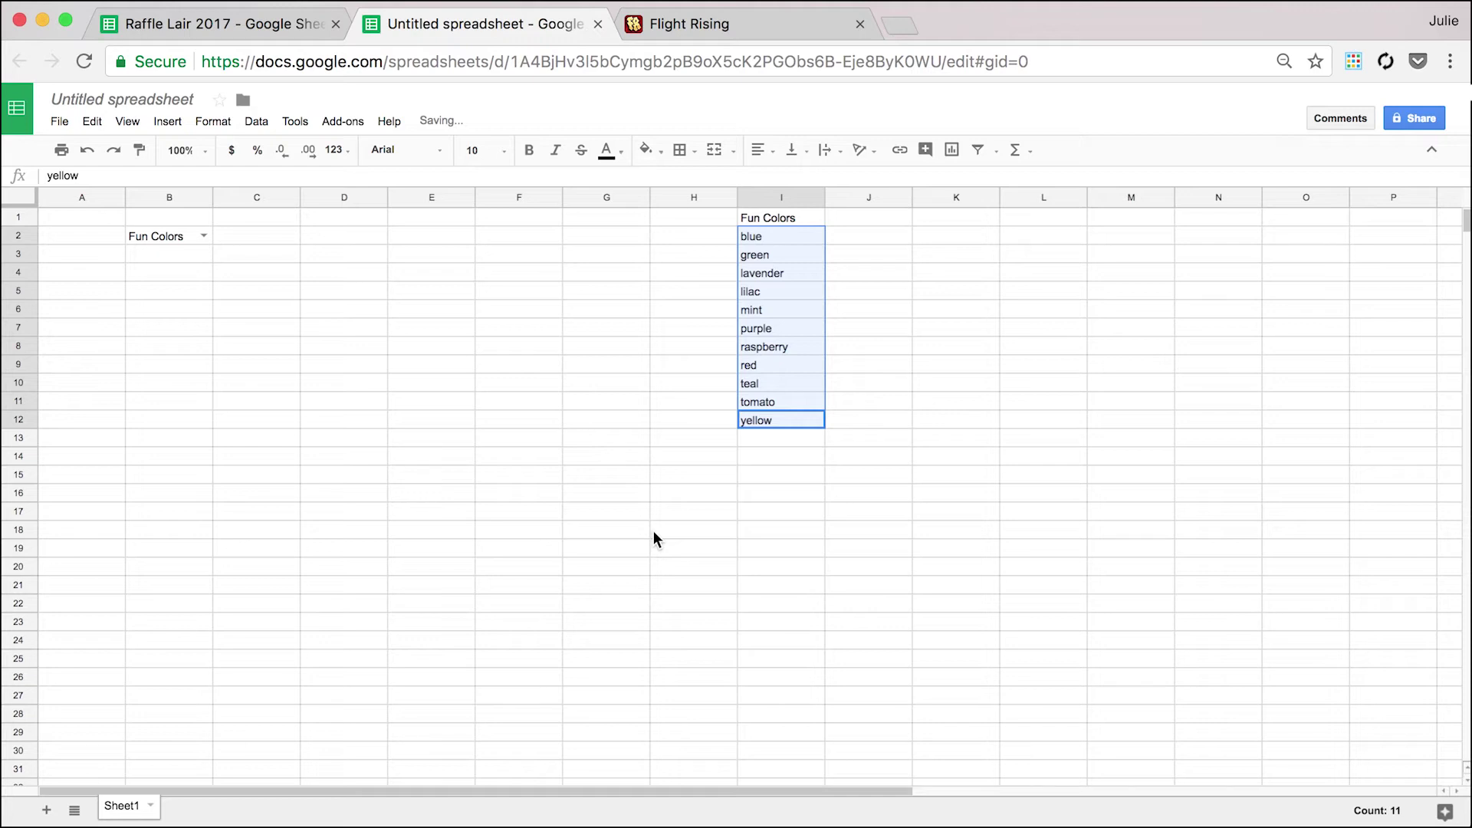
pyautogui.click(204, 236)
# Apply B2's dropdown format to B3 with Paint format.
pyautogui.click(303, 314)
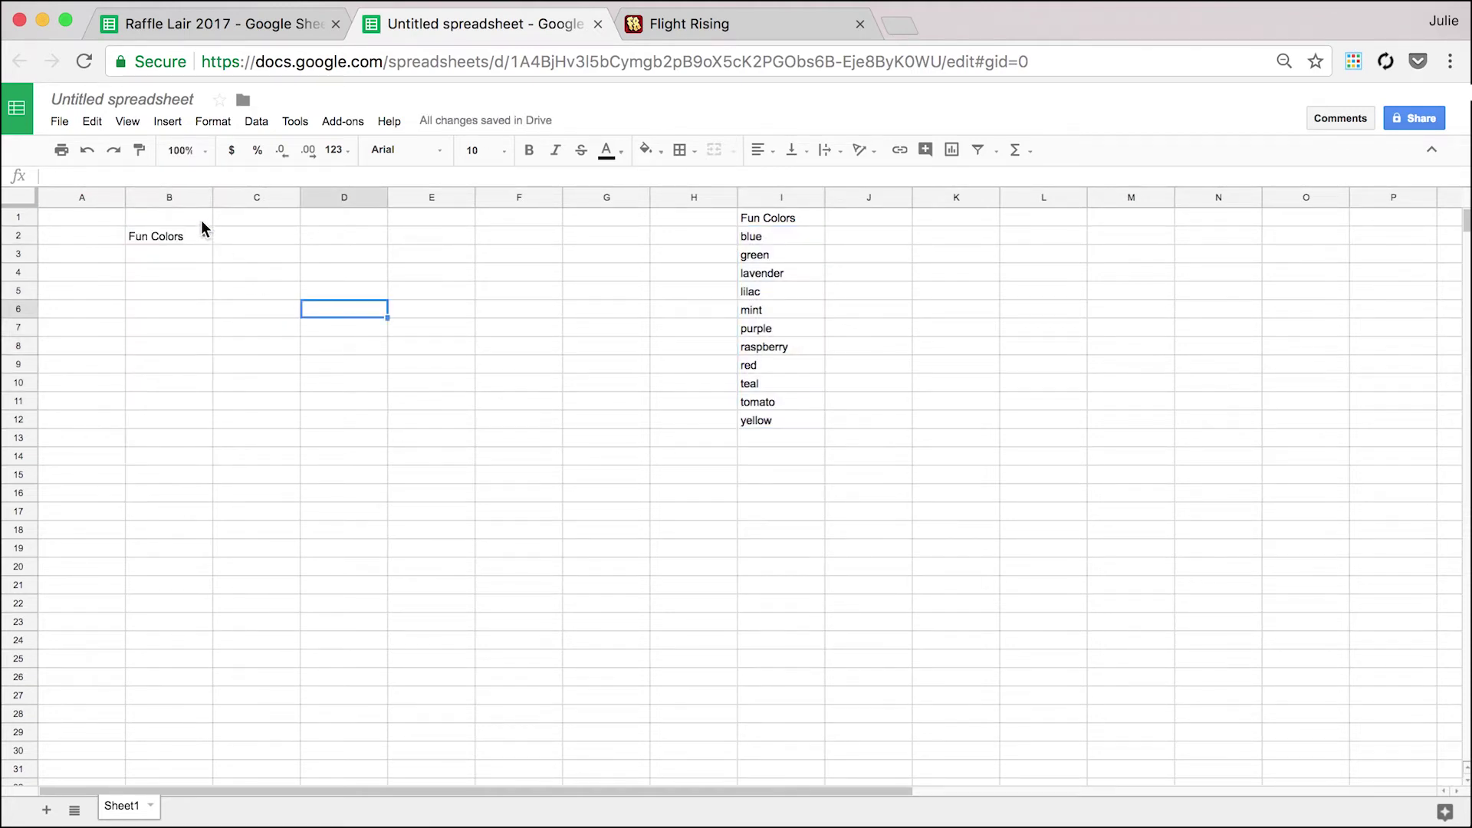
pyautogui.click(188, 234)
pyautogui.click(139, 149)
pyautogui.click(160, 257)
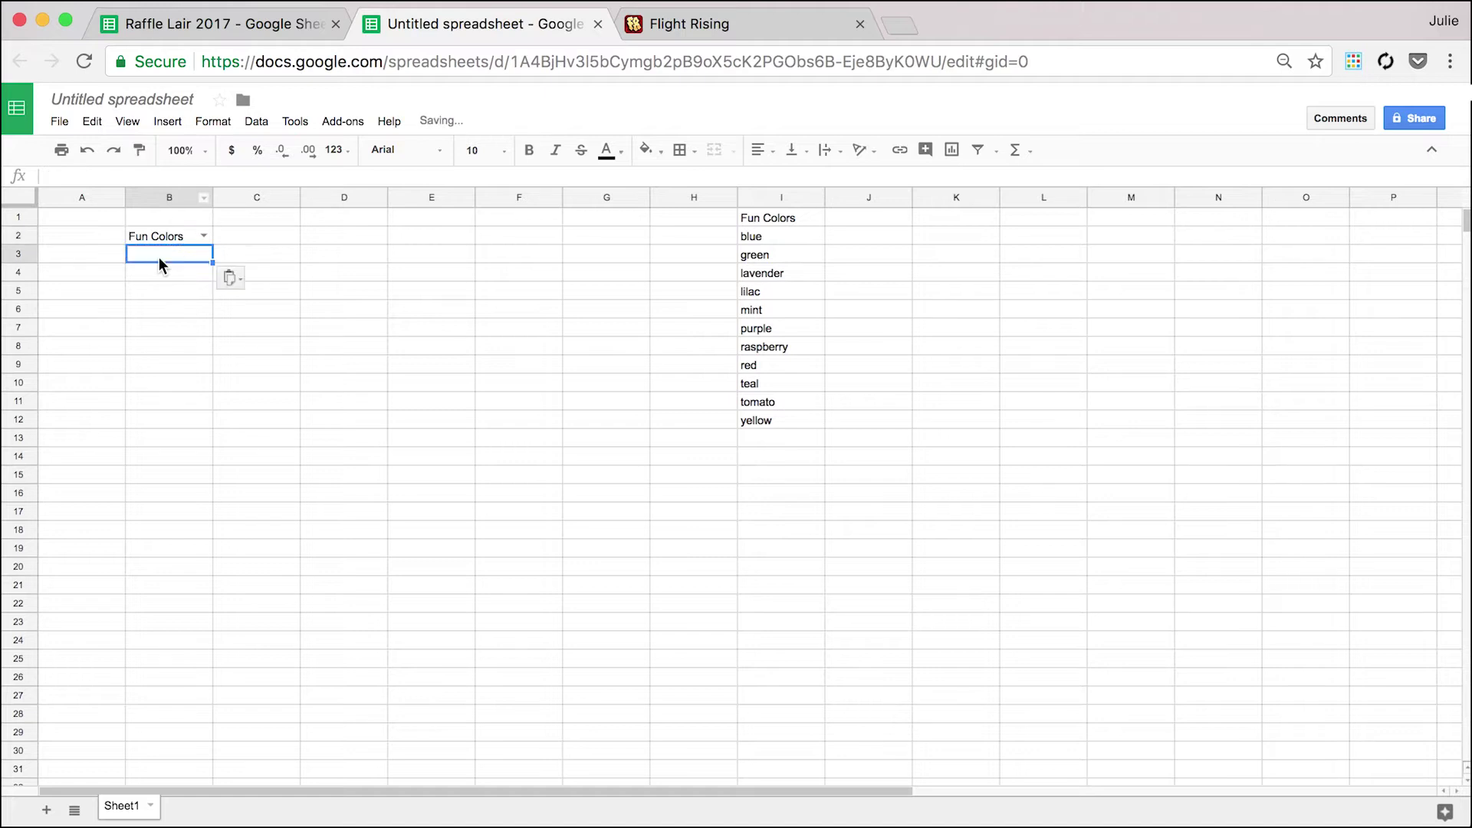
# Copy B2's dropdown and paste it into B3, B4, B5 and B6.
pyautogui.click(182, 238)
pyautogui.press('super+c')
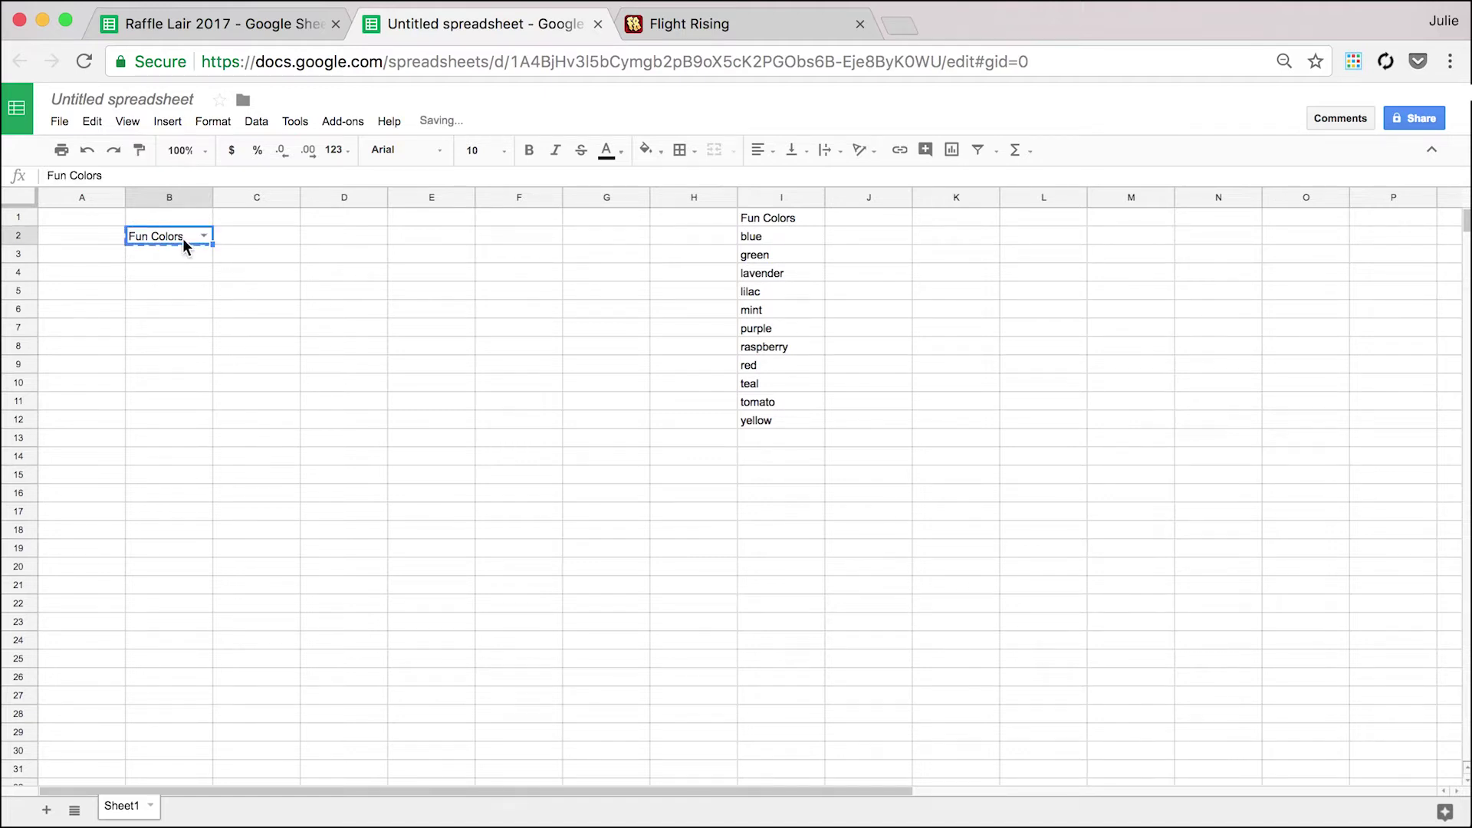
pyautogui.press('Down')
pyautogui.press('super+v')
pyautogui.press('Down')
pyautogui.press('super+v')
pyautogui.press('Down')
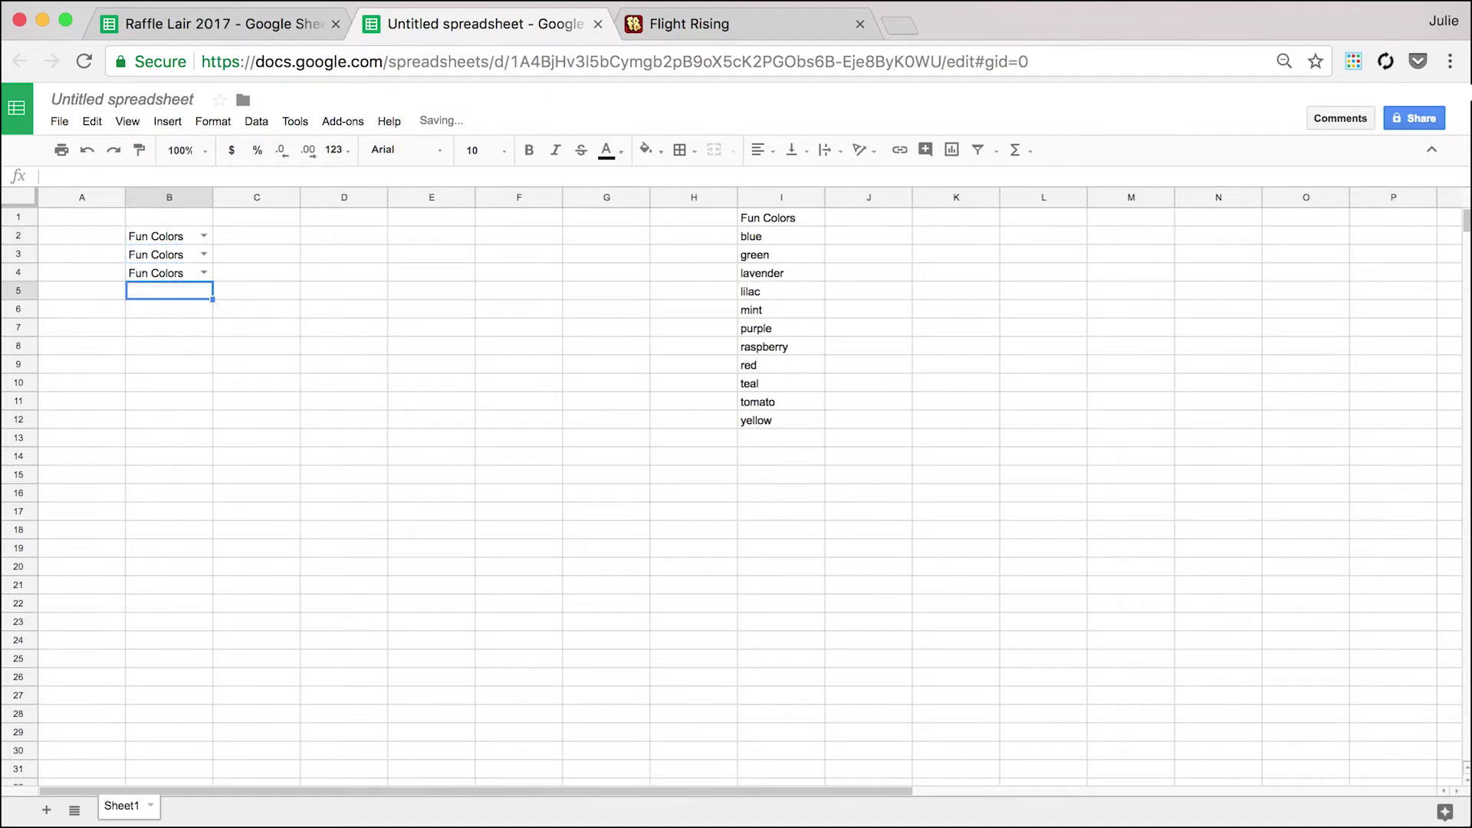
pyautogui.press('super+v')
pyautogui.press('Down')
pyautogui.press('super+v')
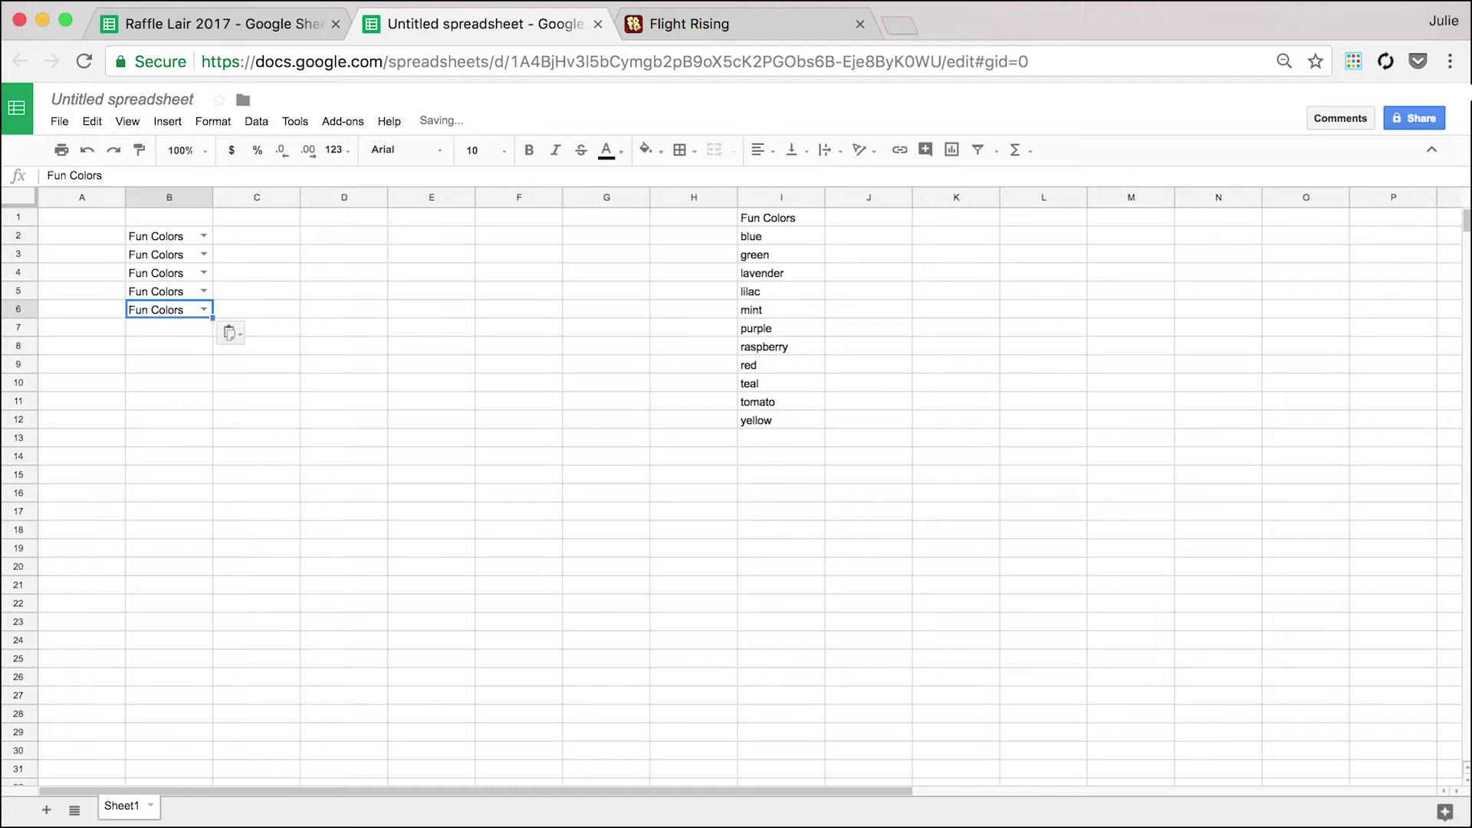
# Test B6's colour dropdown, then move to the Raffle Lair 2017 spreadsheet.
pyautogui.click(204, 309)
pyautogui.click(355, 514)
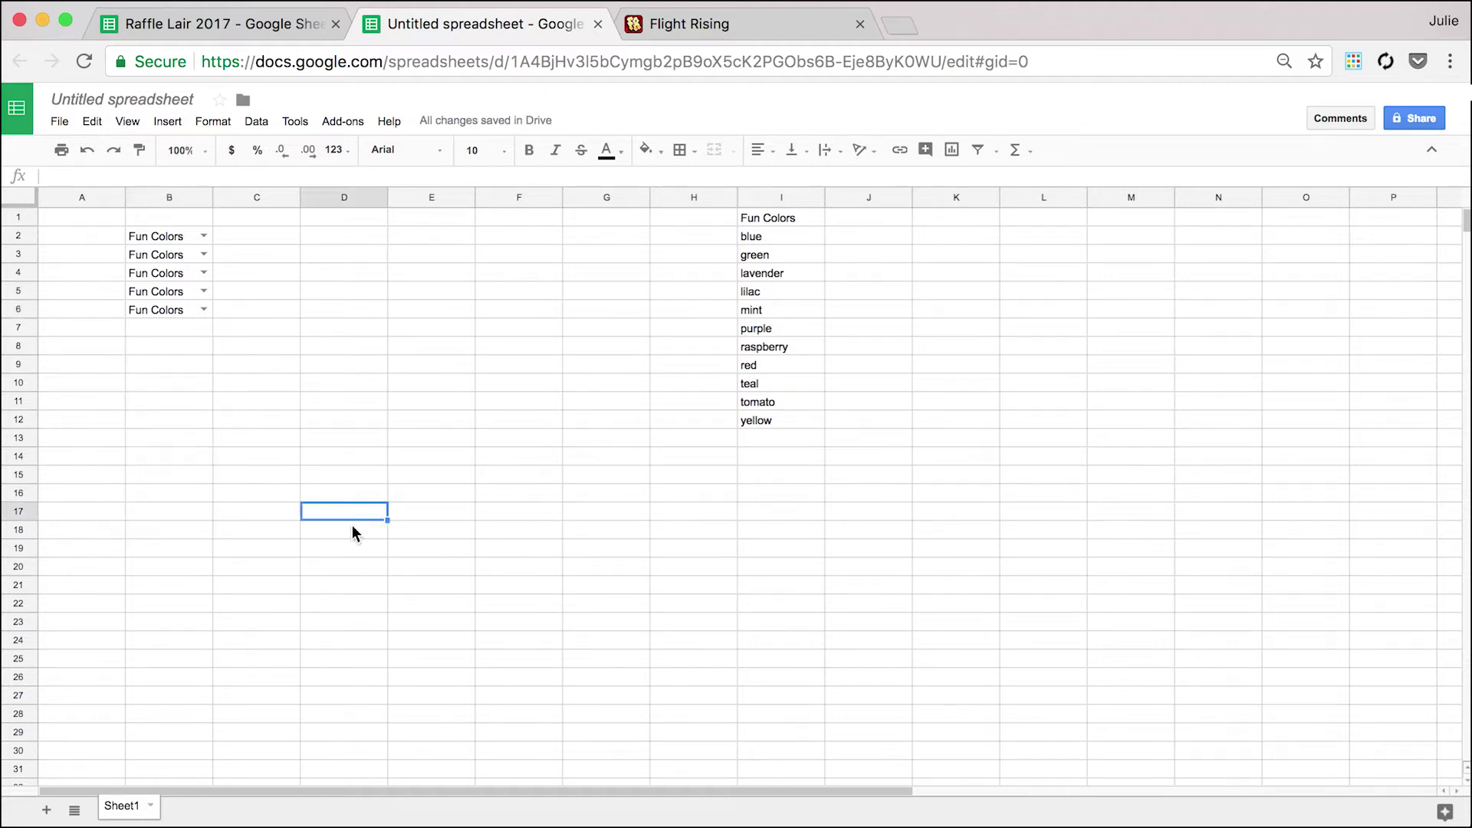
pyautogui.click(279, 31)
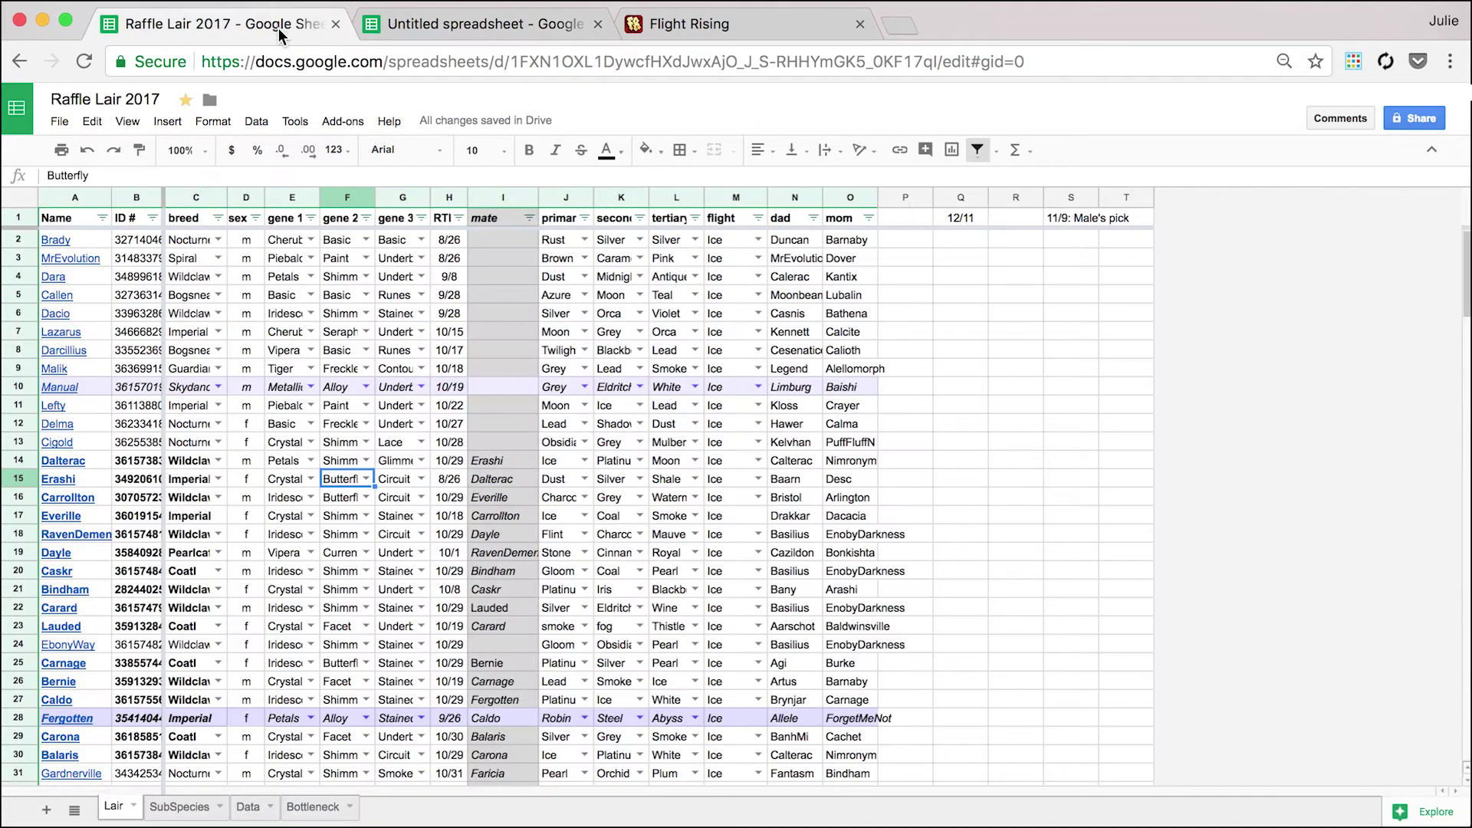
# Review the Data sheet's Colors, Breed, Cooldown, RTB and gene lists.
pyautogui.click(310, 405)
pyautogui.click(513, 420)
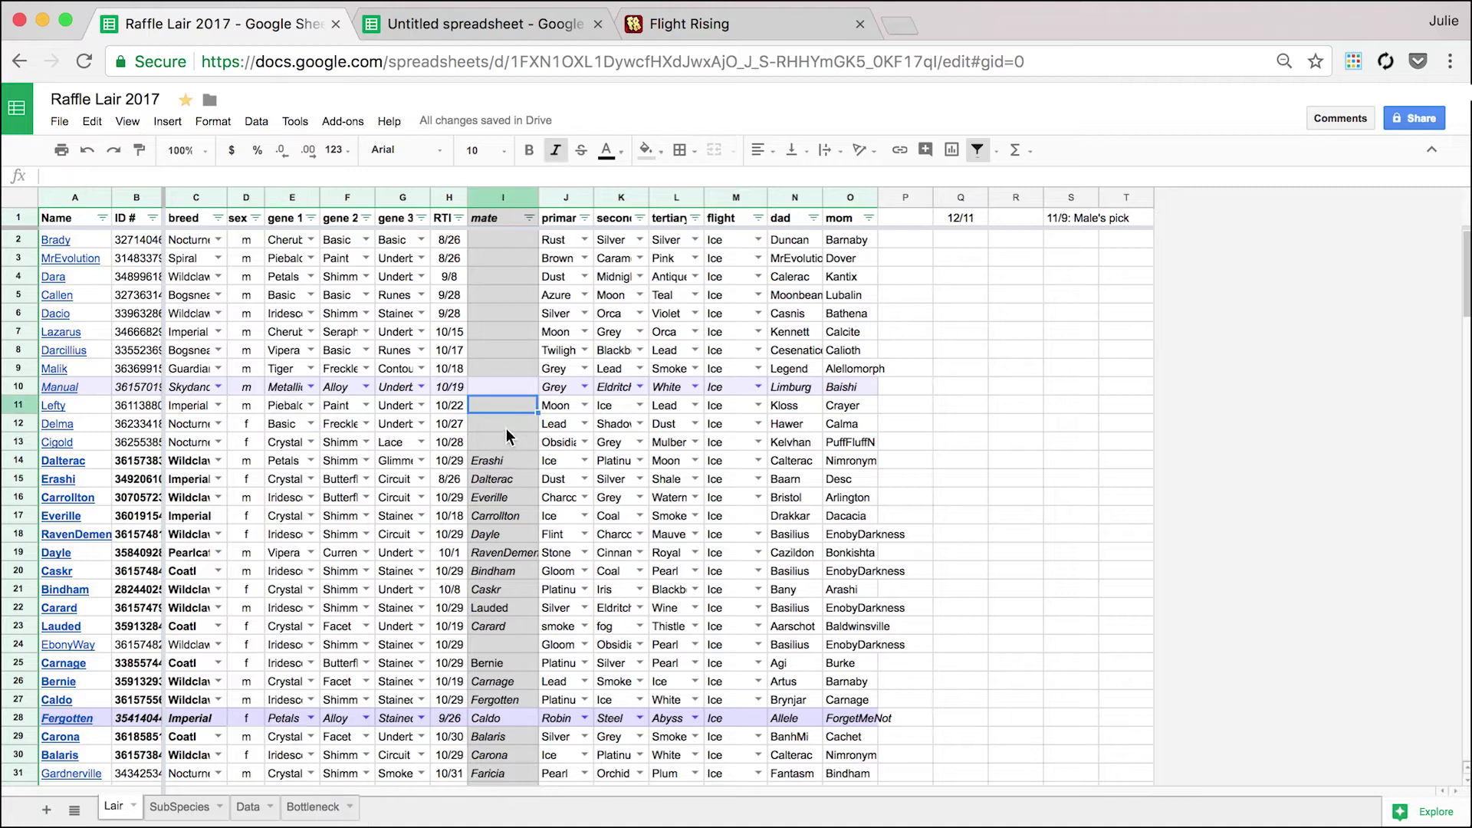
pyautogui.click(247, 805)
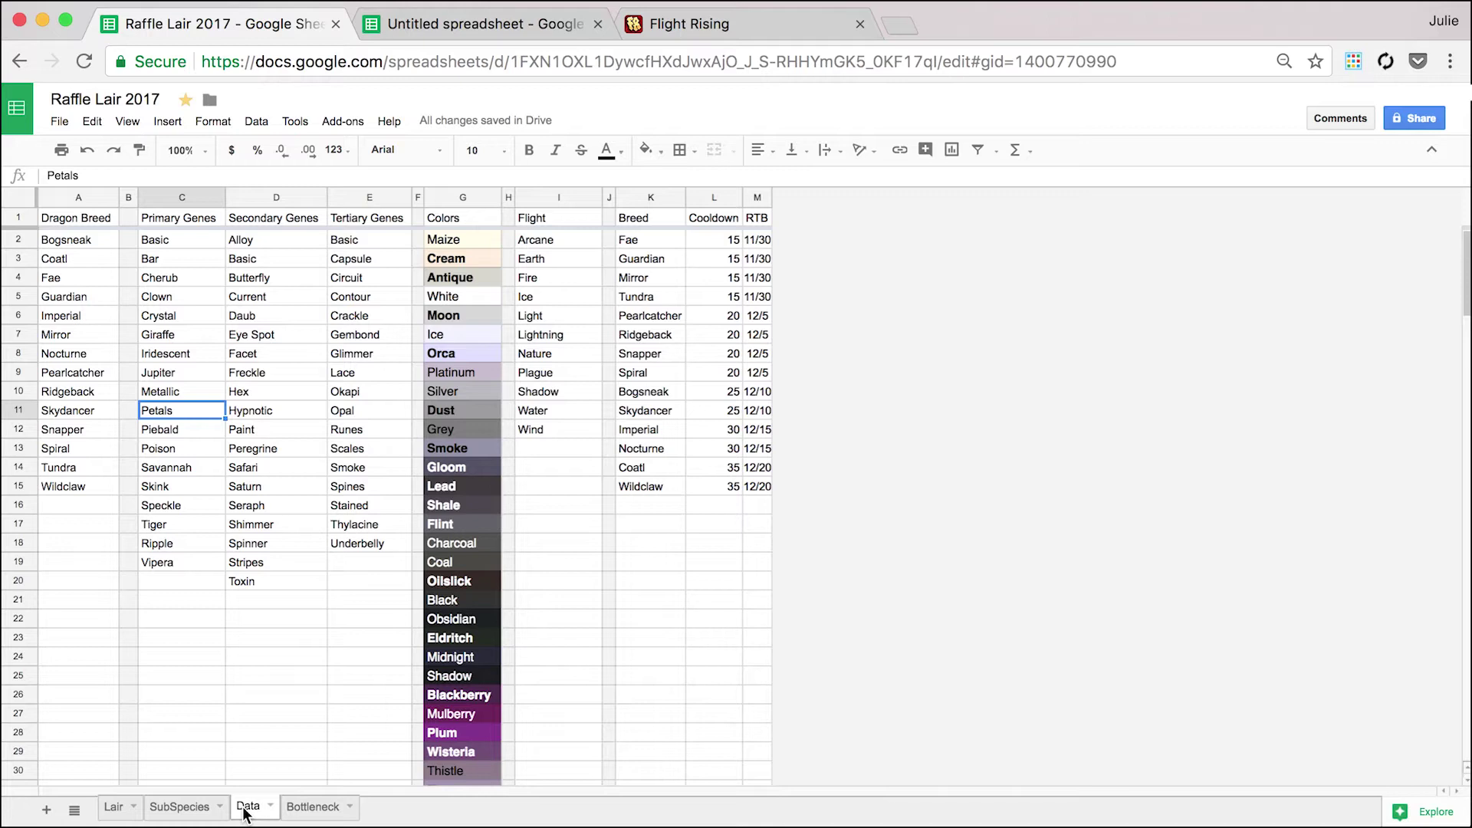
pyautogui.click(464, 197)
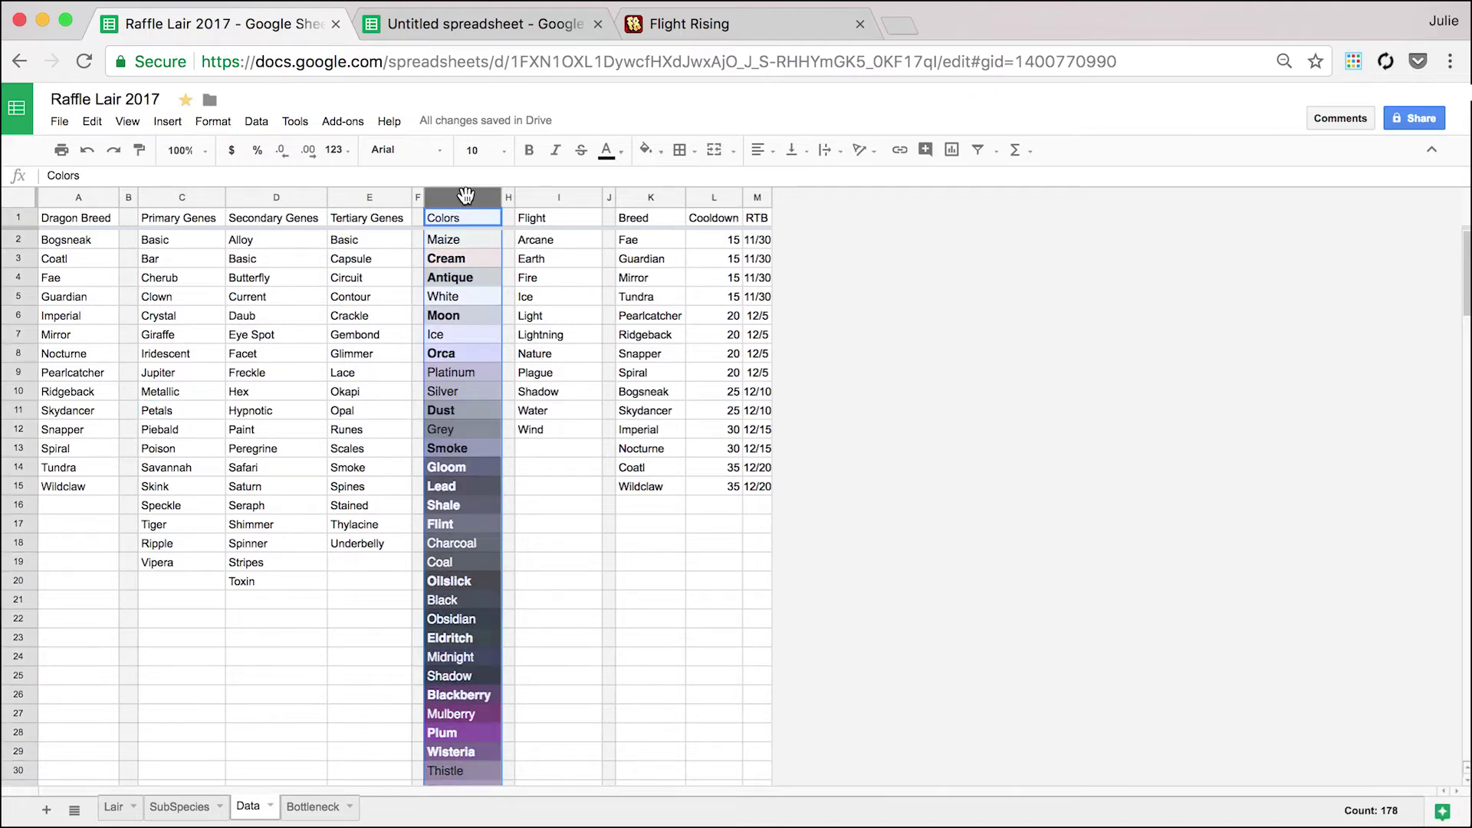
pyautogui.click(591, 641)
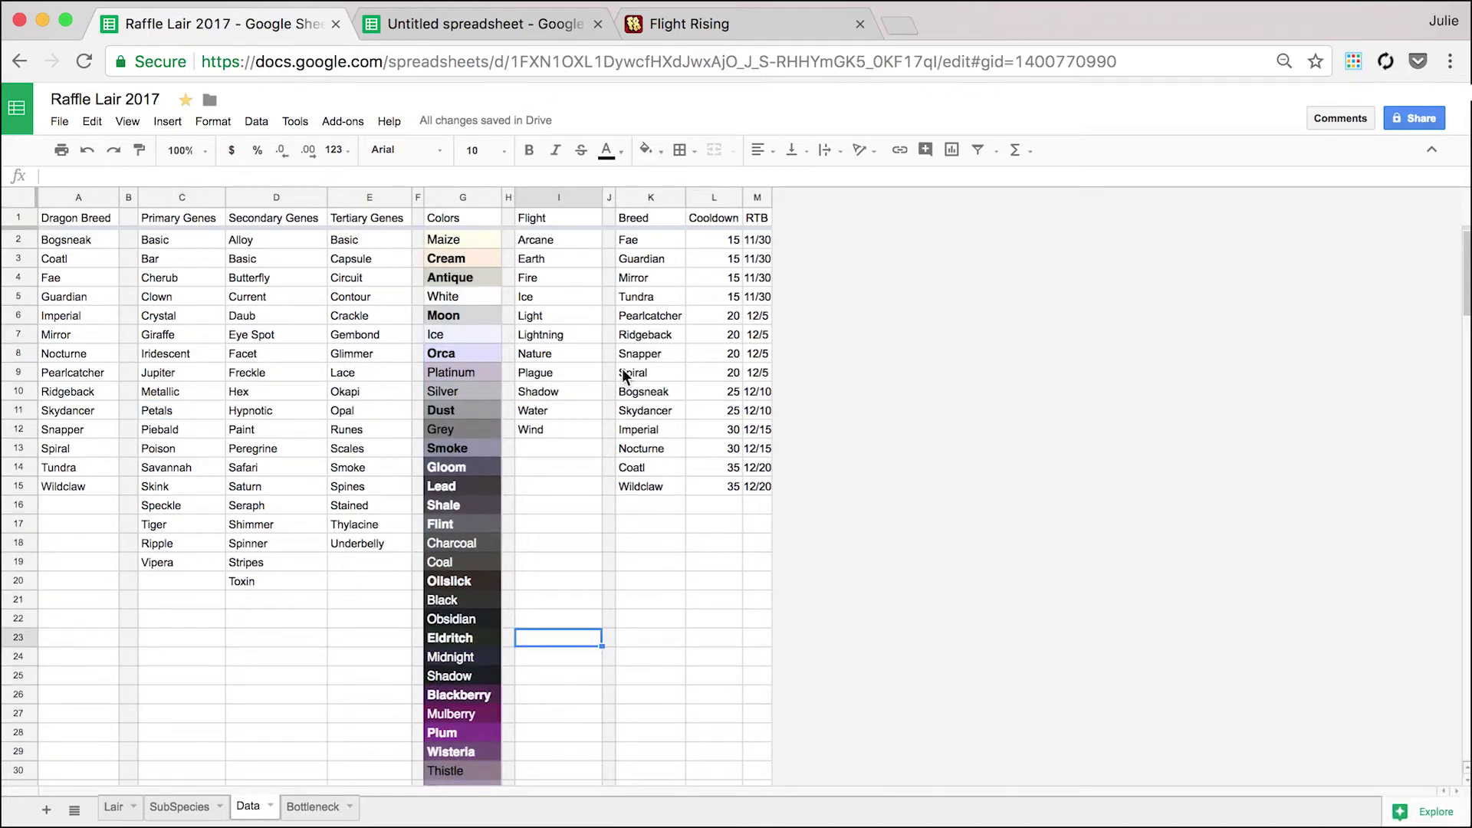
pyautogui.click(651, 197)
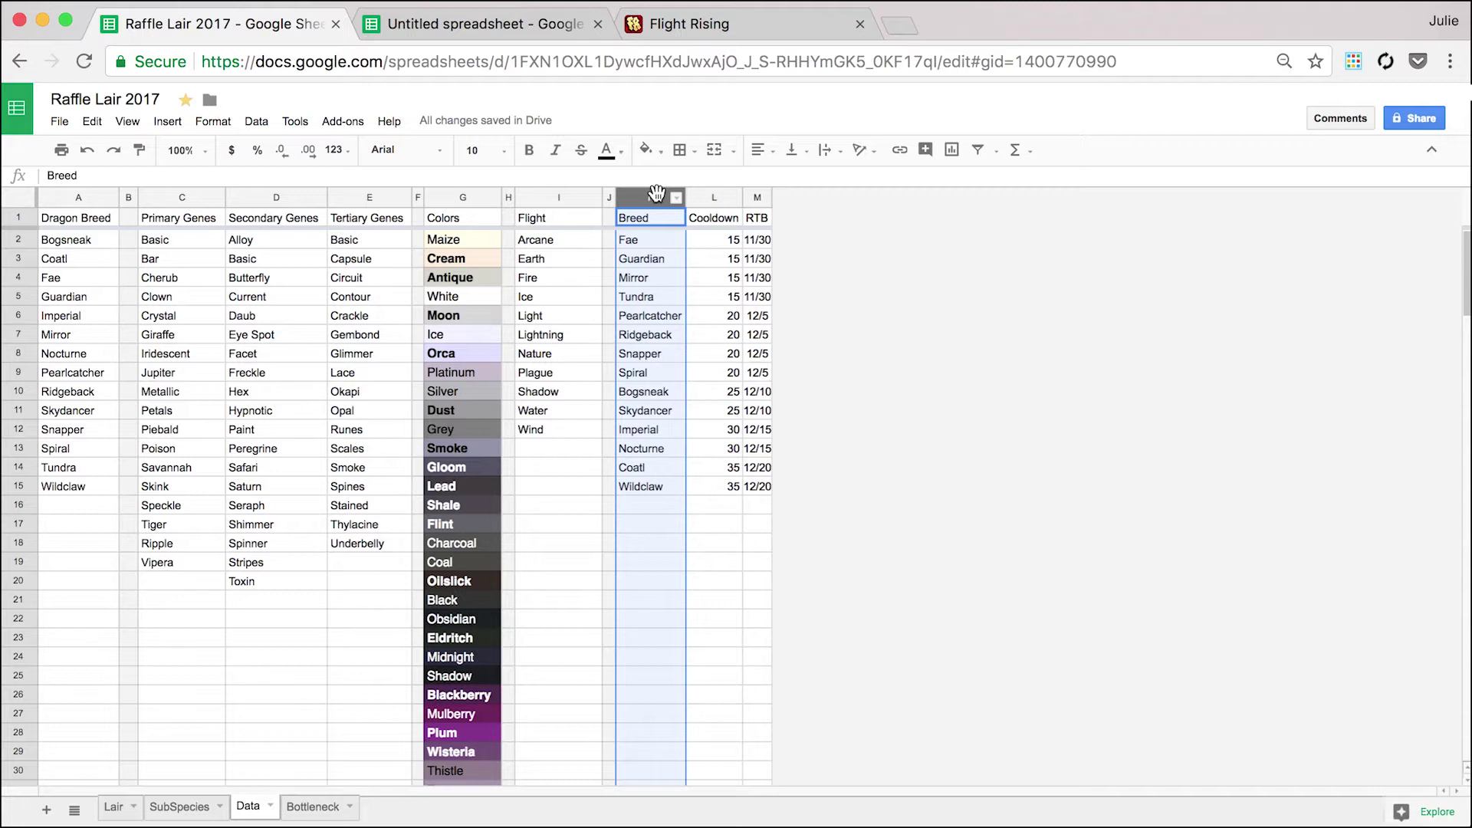
pyautogui.click(717, 195)
pyautogui.click(754, 198)
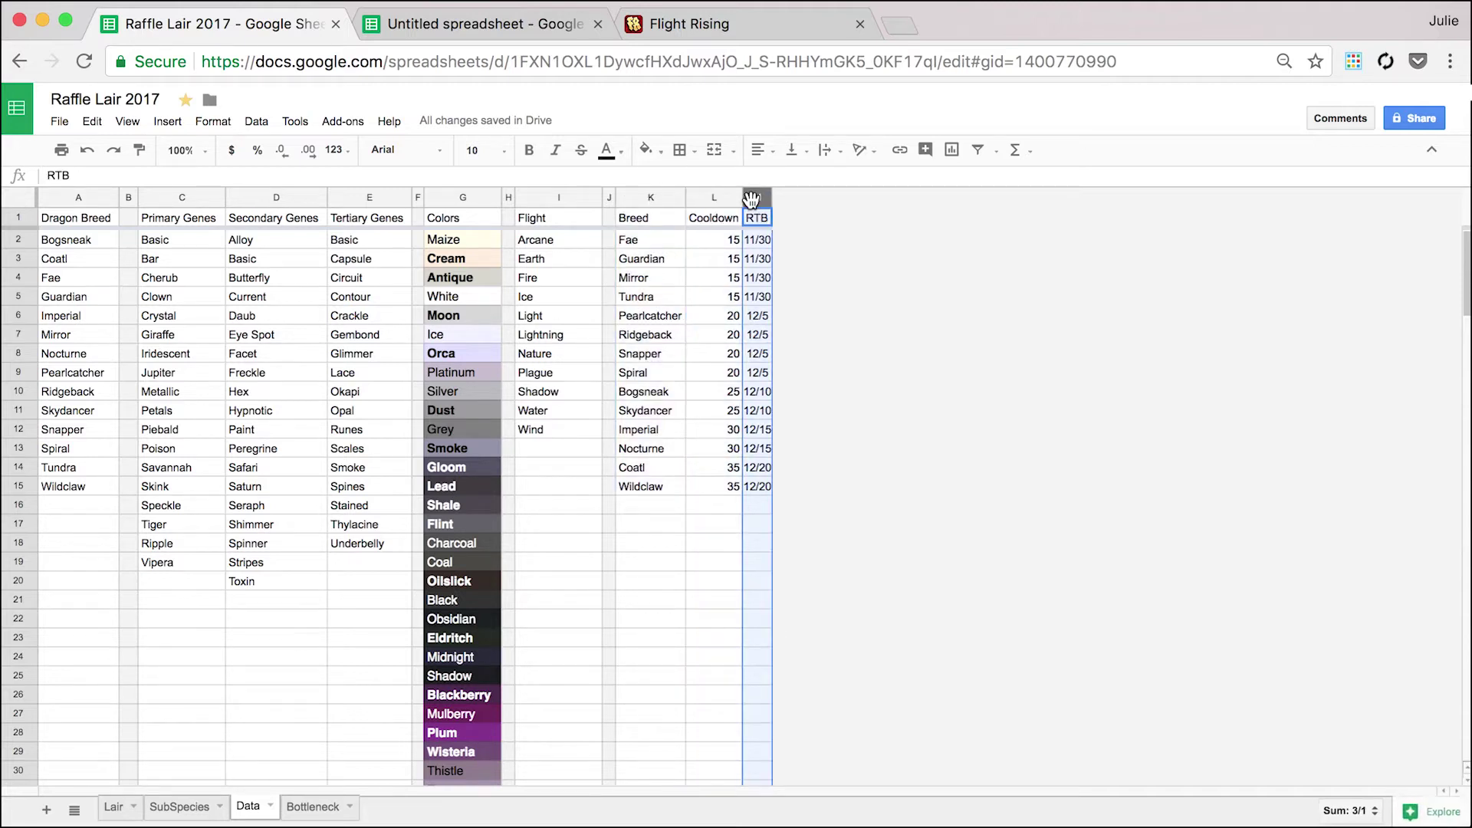
pyautogui.click(168, 193)
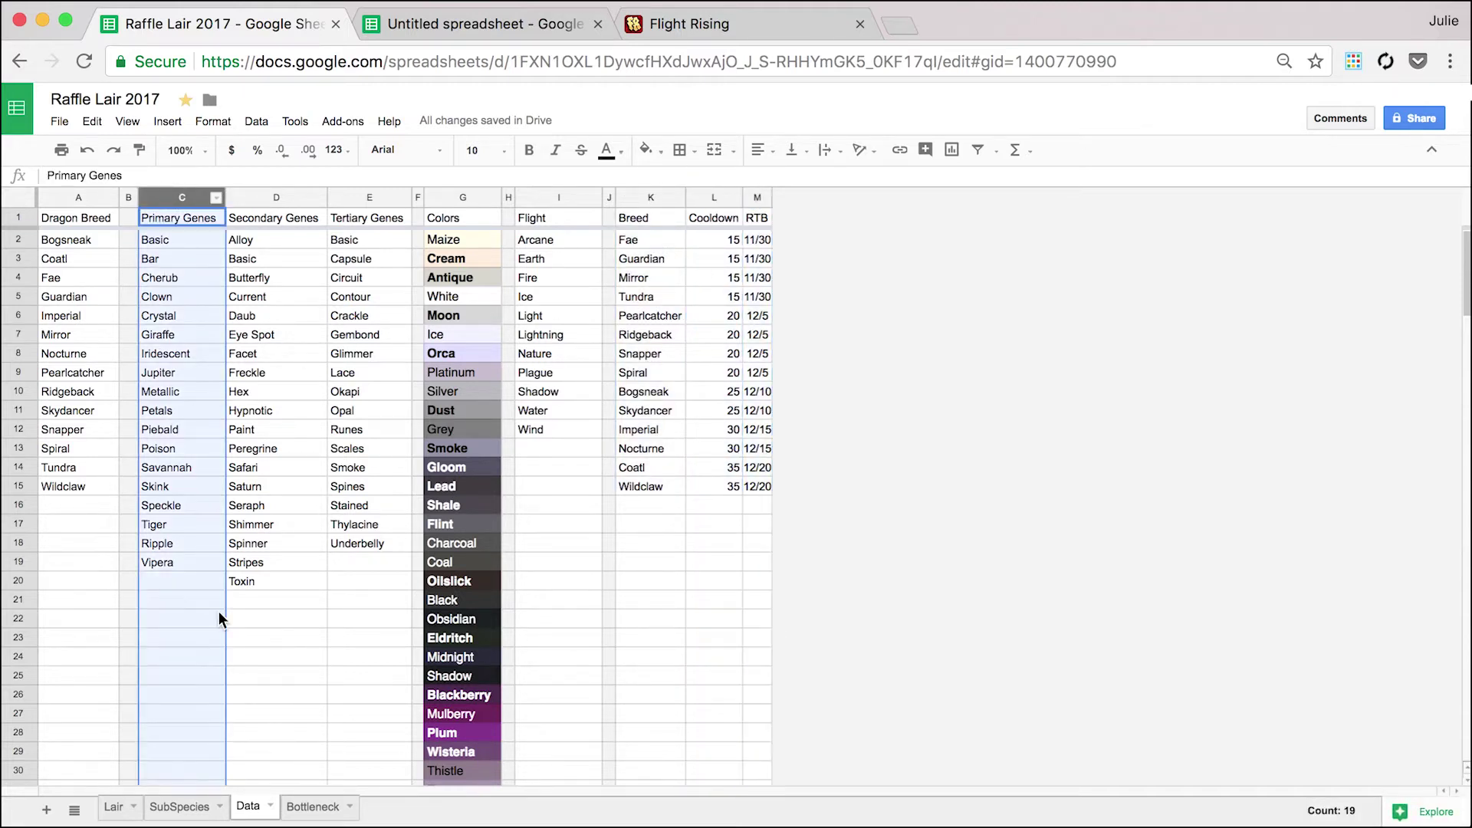
pyautogui.moveTo(345, 651); pyautogui.dragTo(172, 223)
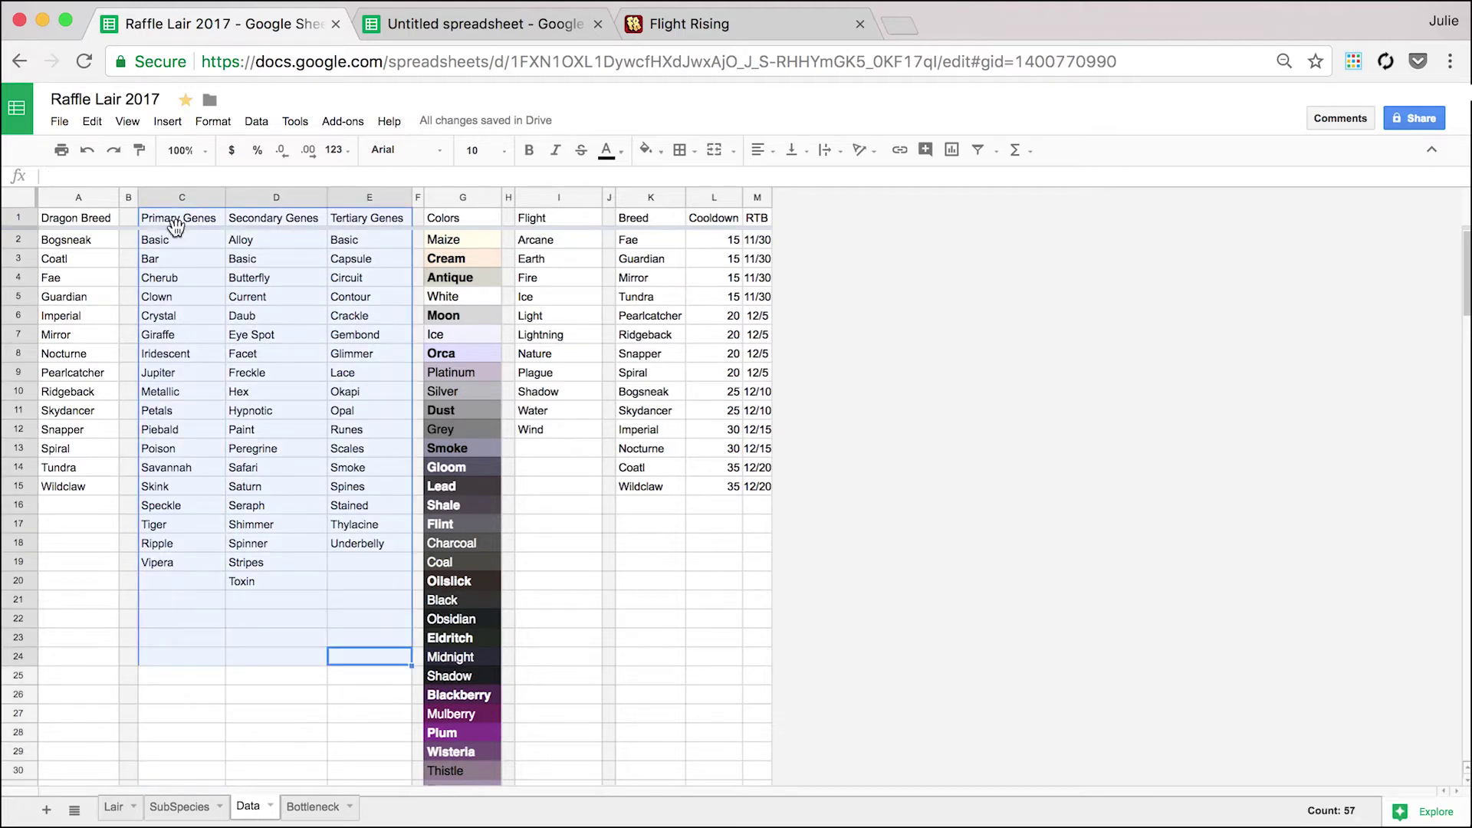
pyautogui.click(201, 603)
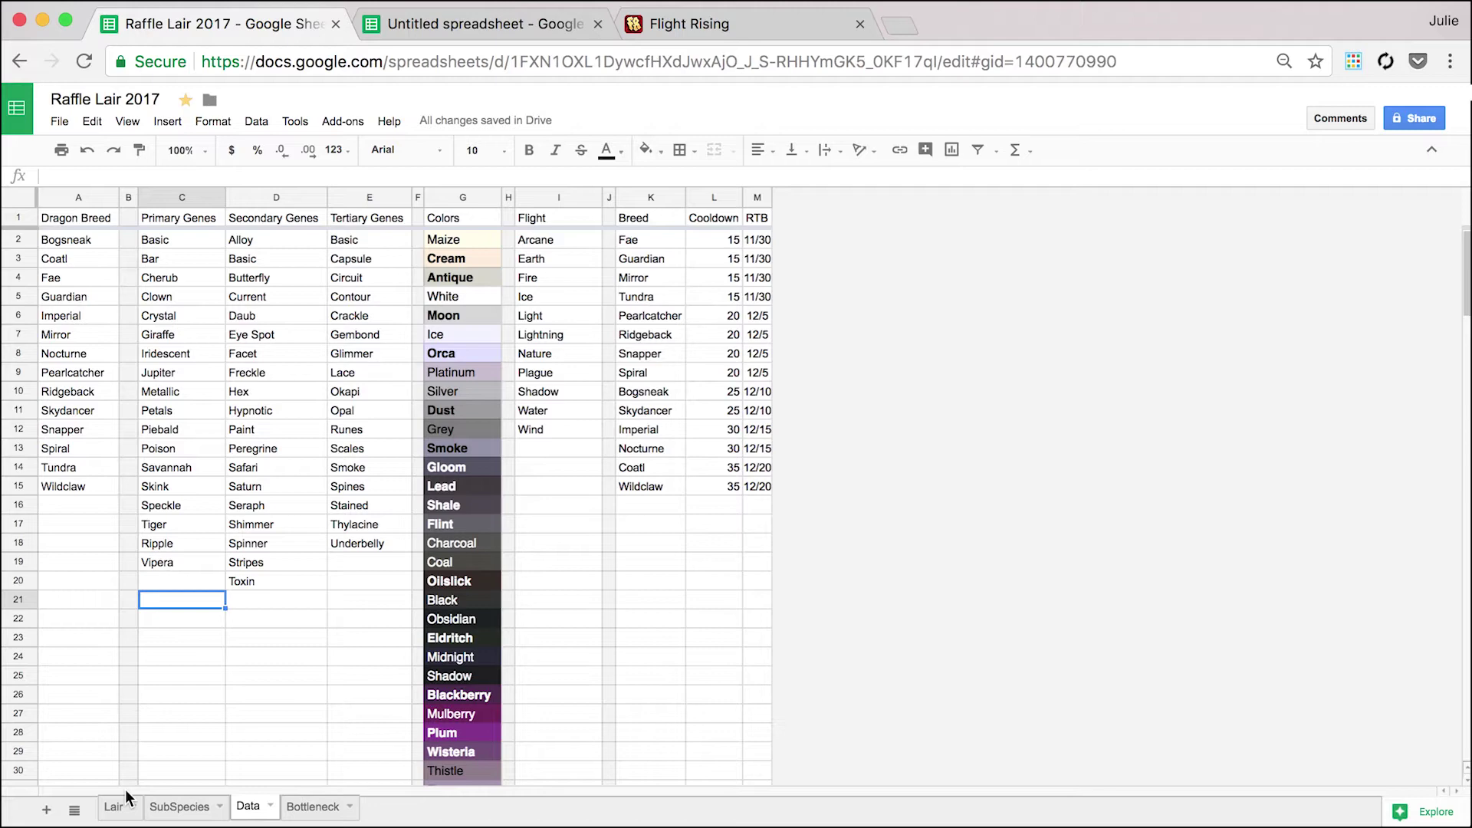
# Glance at the Fun Colors spreadsheet, then return to Raffle Lair 2017's Lair sheet.
pyautogui.click(494, 36)
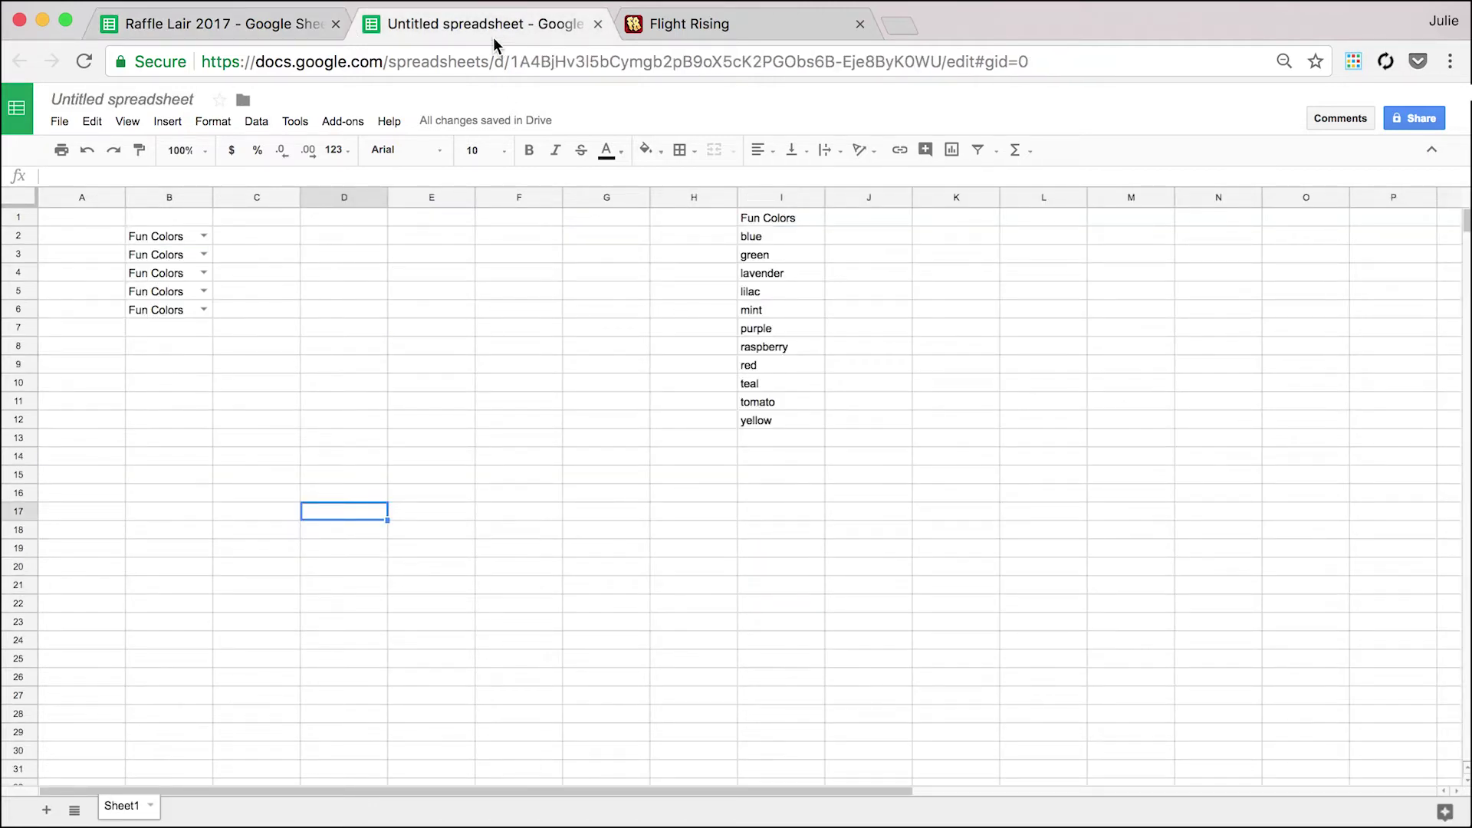
pyautogui.click(237, 21)
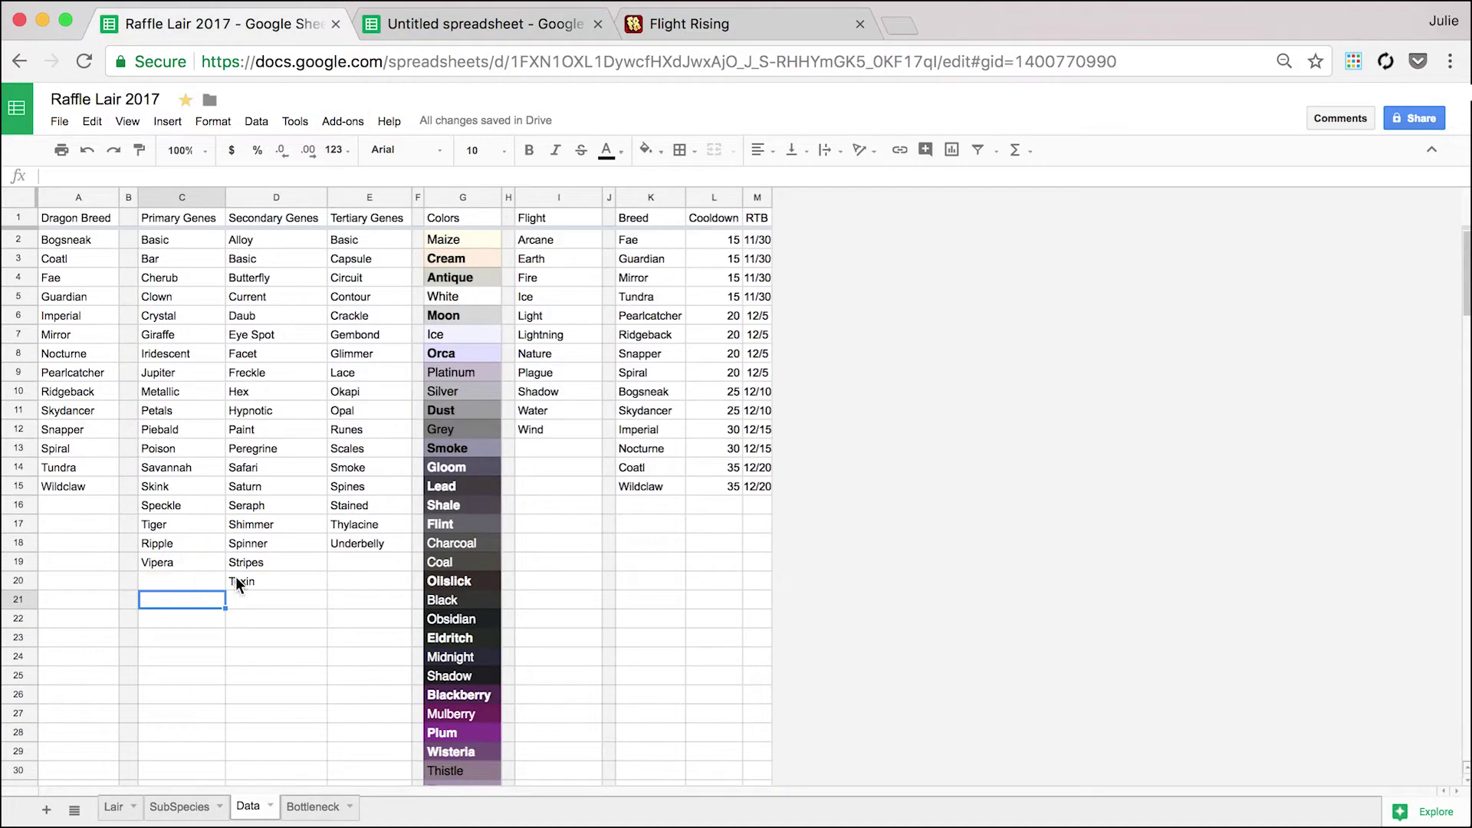
pyautogui.click(113, 807)
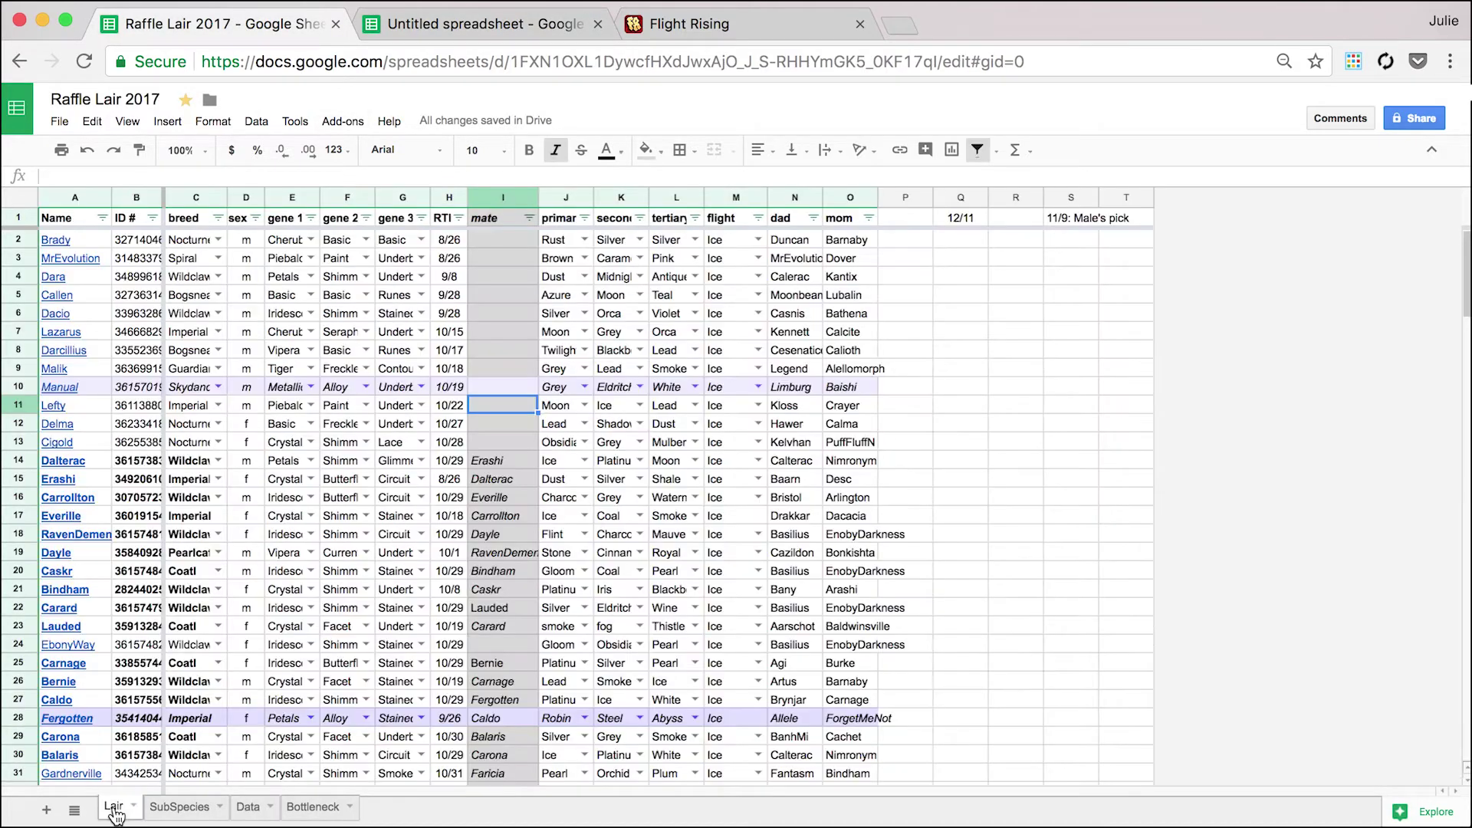
# Turn the Lair table's filter off and then back on.
pyautogui.click(499, 219)
pyautogui.click(977, 151)
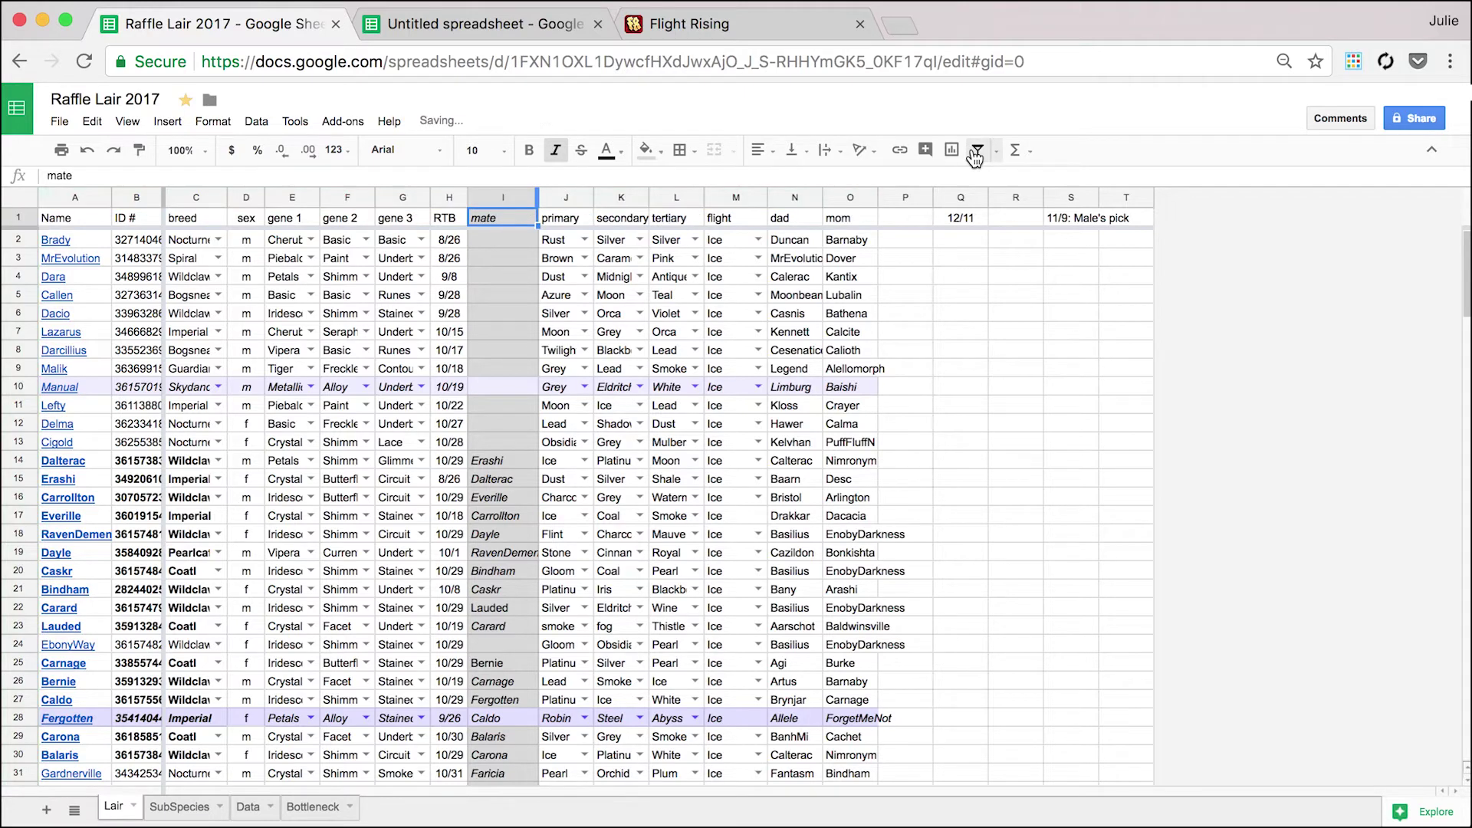
pyautogui.click(499, 356)
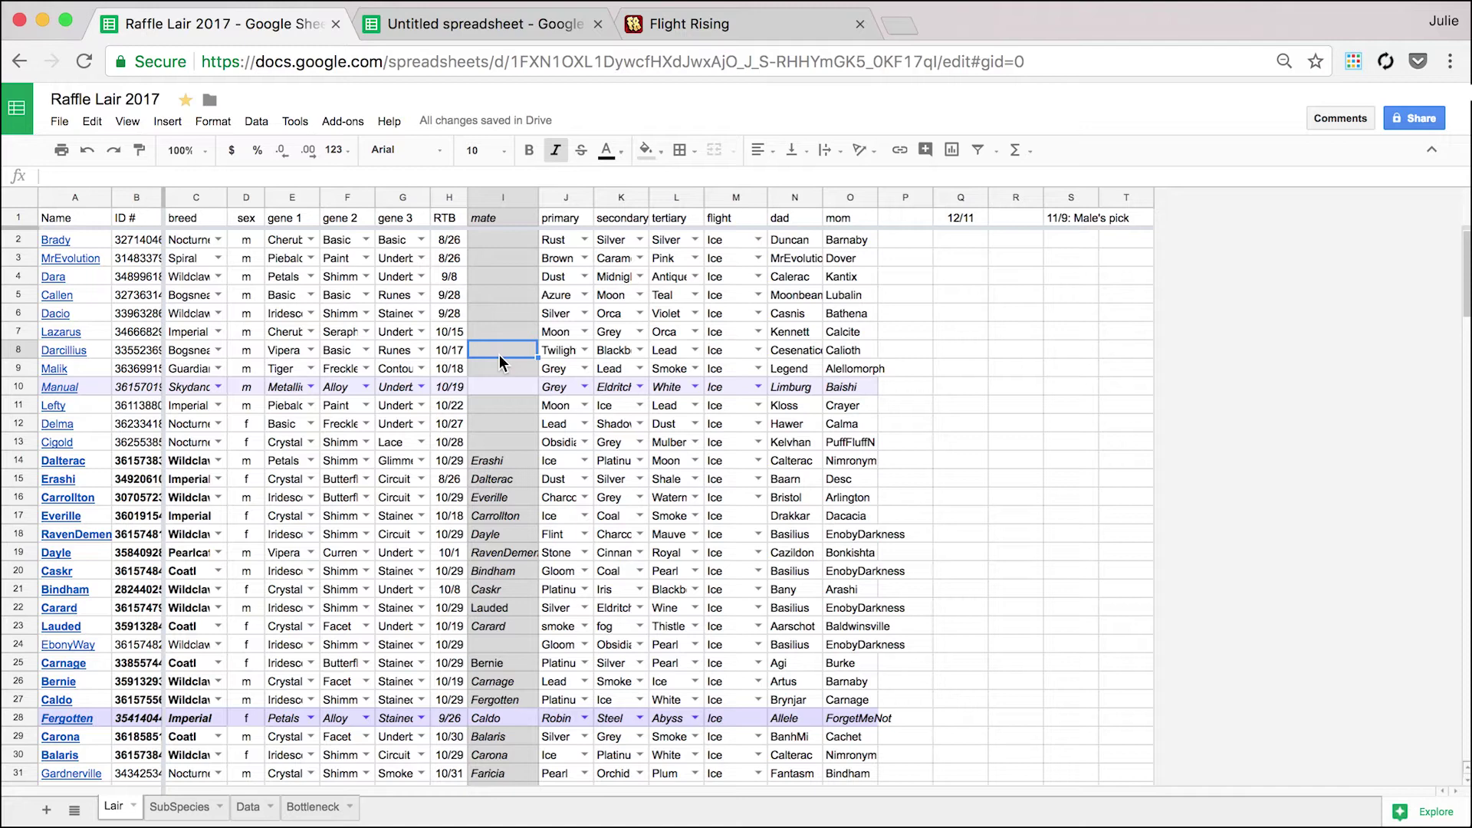
pyautogui.click(730, 223)
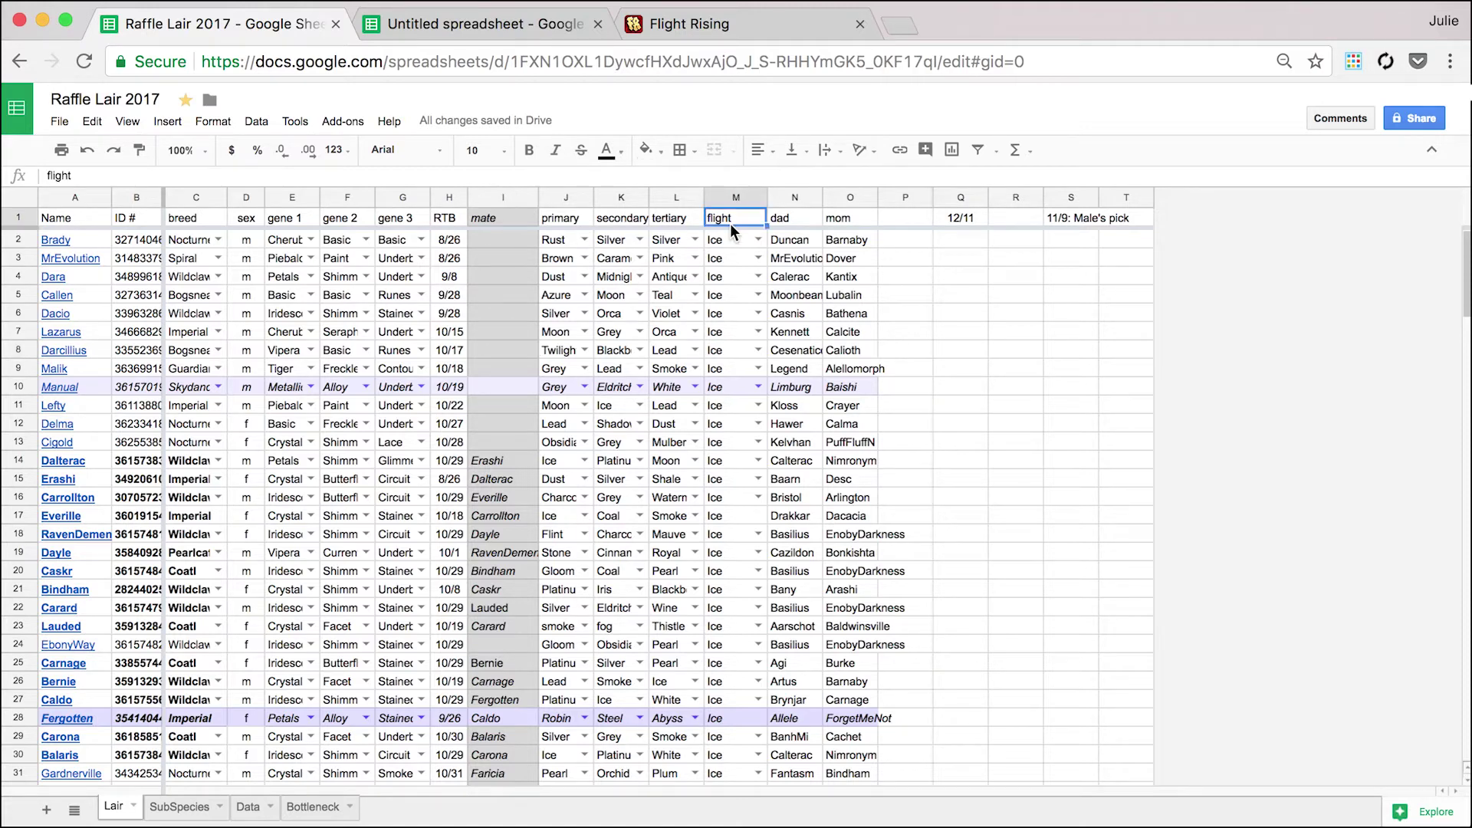
pyautogui.click(978, 150)
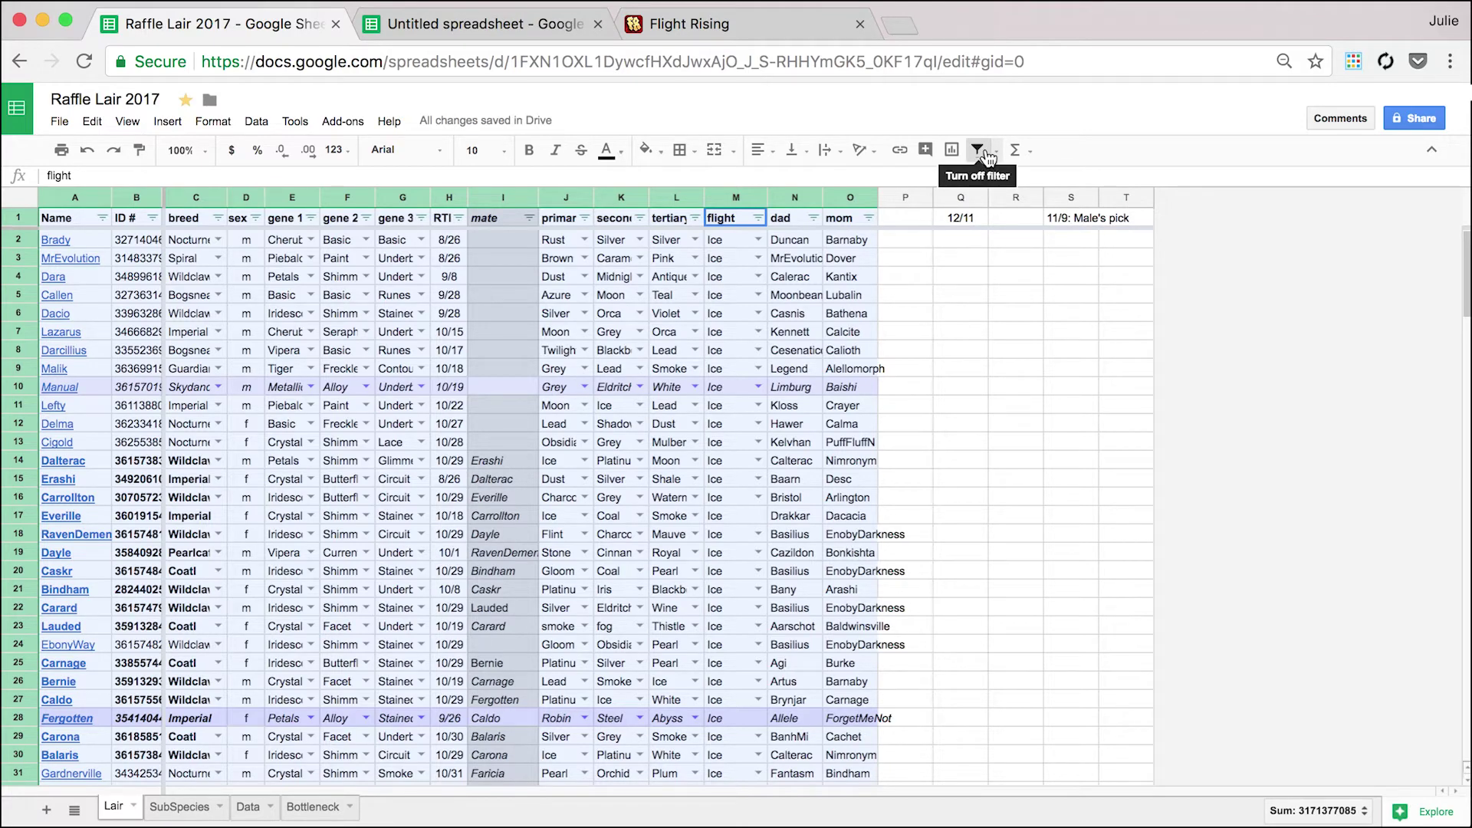
# Filter the mate column to show only (Blanks), the unmated dragons.
pyautogui.click(503, 306)
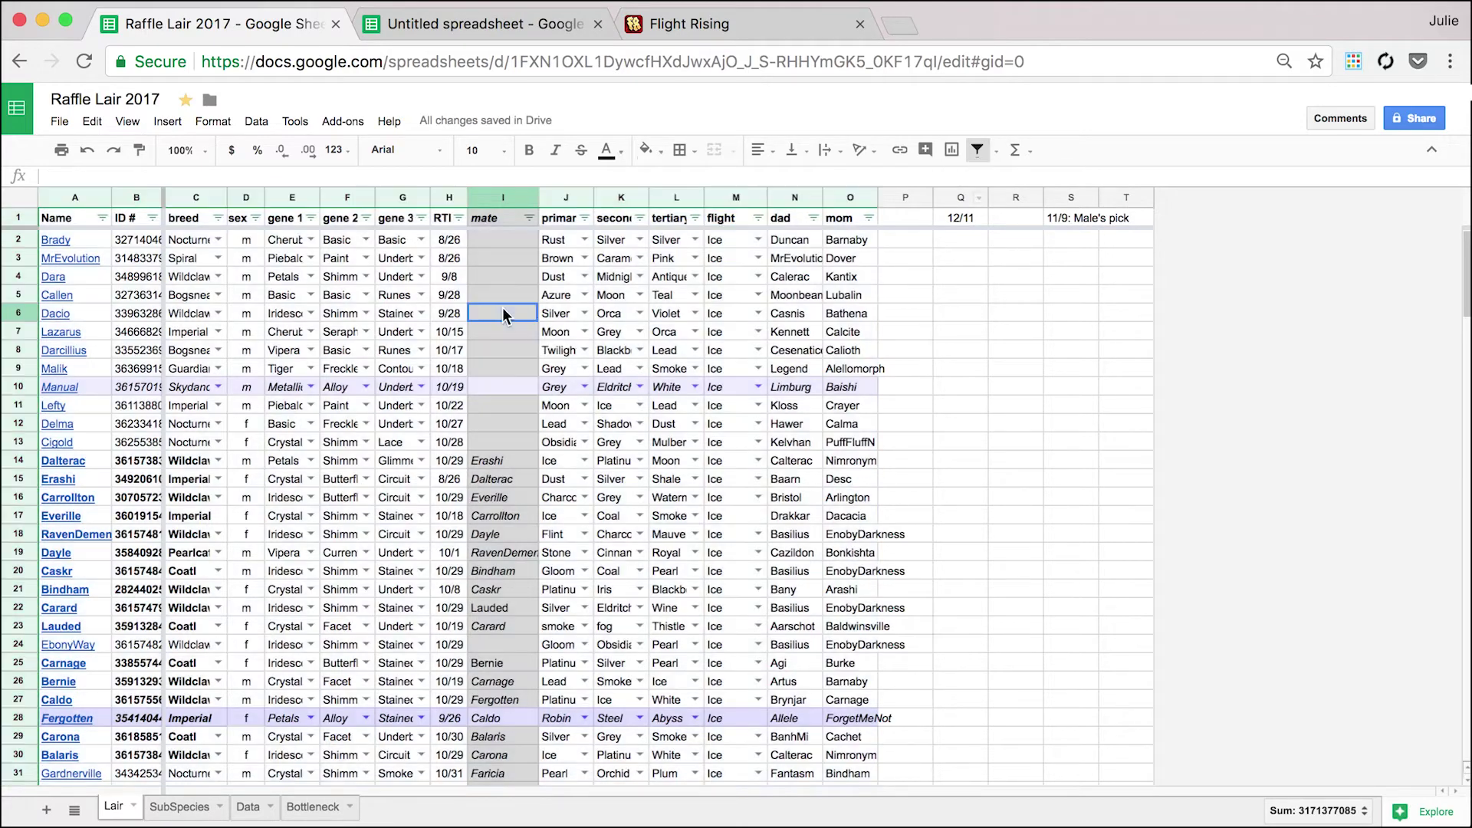
pyautogui.click(529, 219)
pyautogui.click(401, 346)
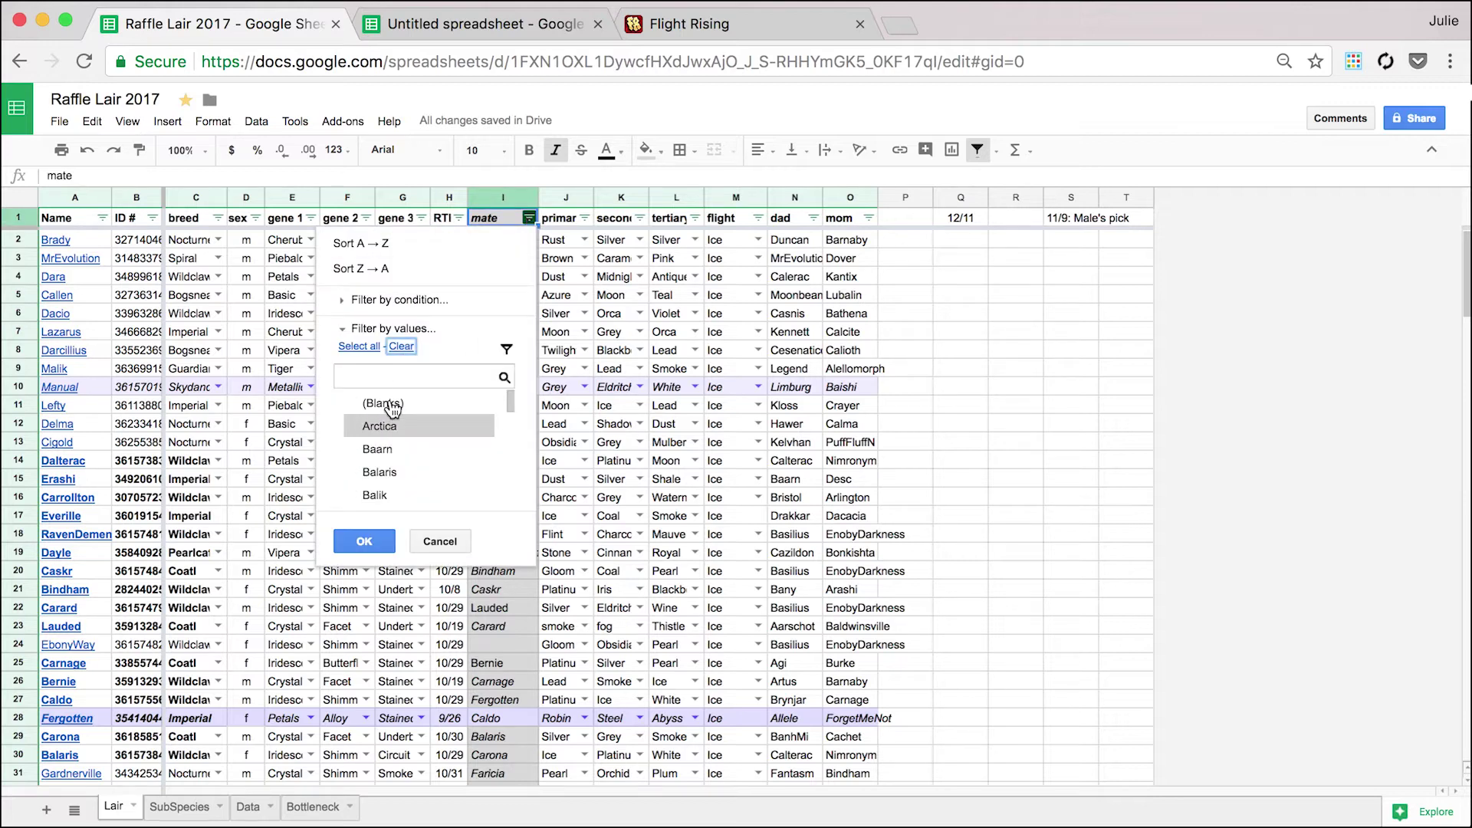
pyautogui.click(391, 404)
pyautogui.click(364, 541)
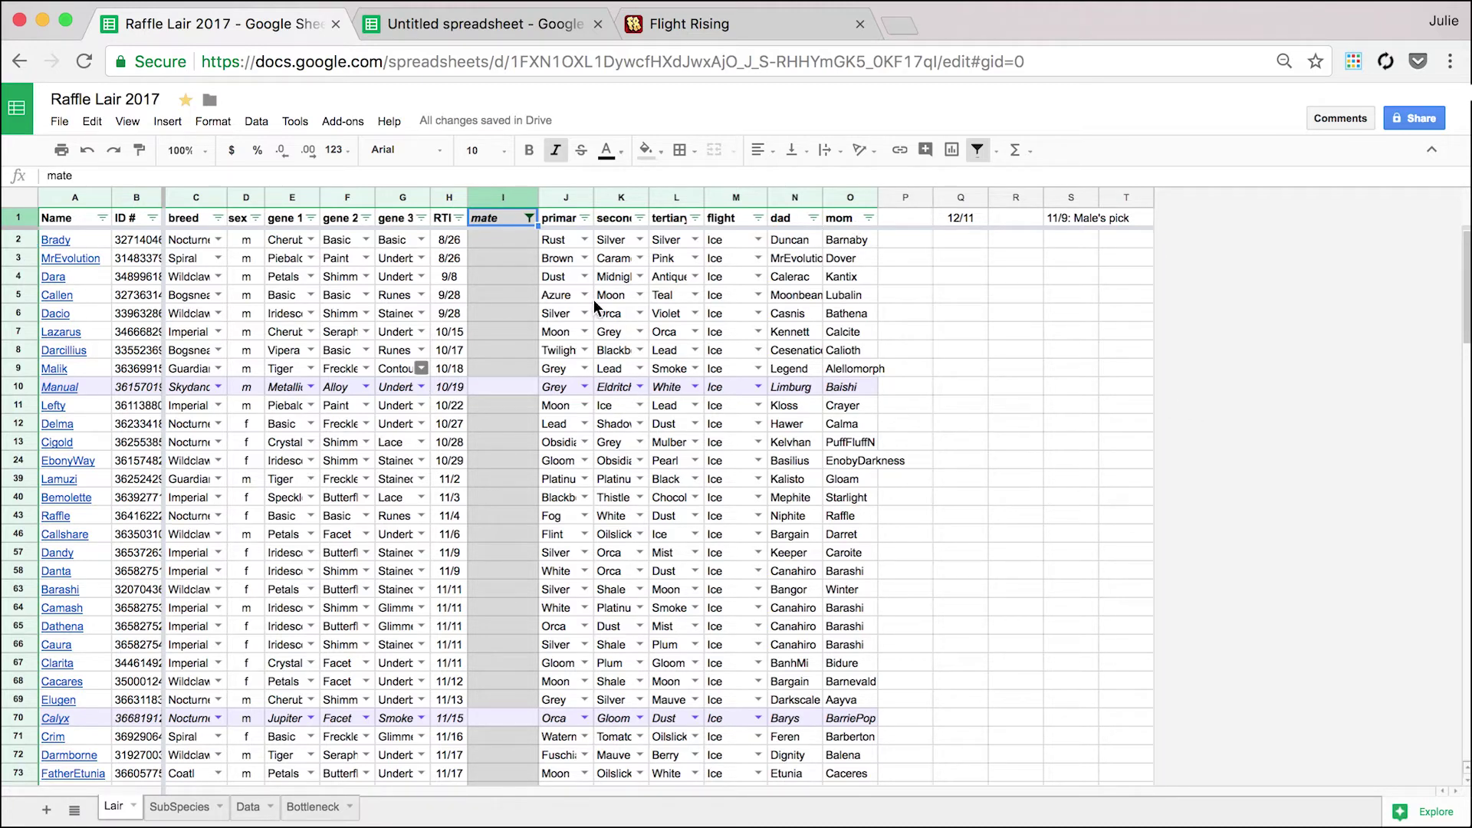
# Filter gene 2 to Basic and sex to f, then turn the filter off.
pyautogui.click(361, 217)
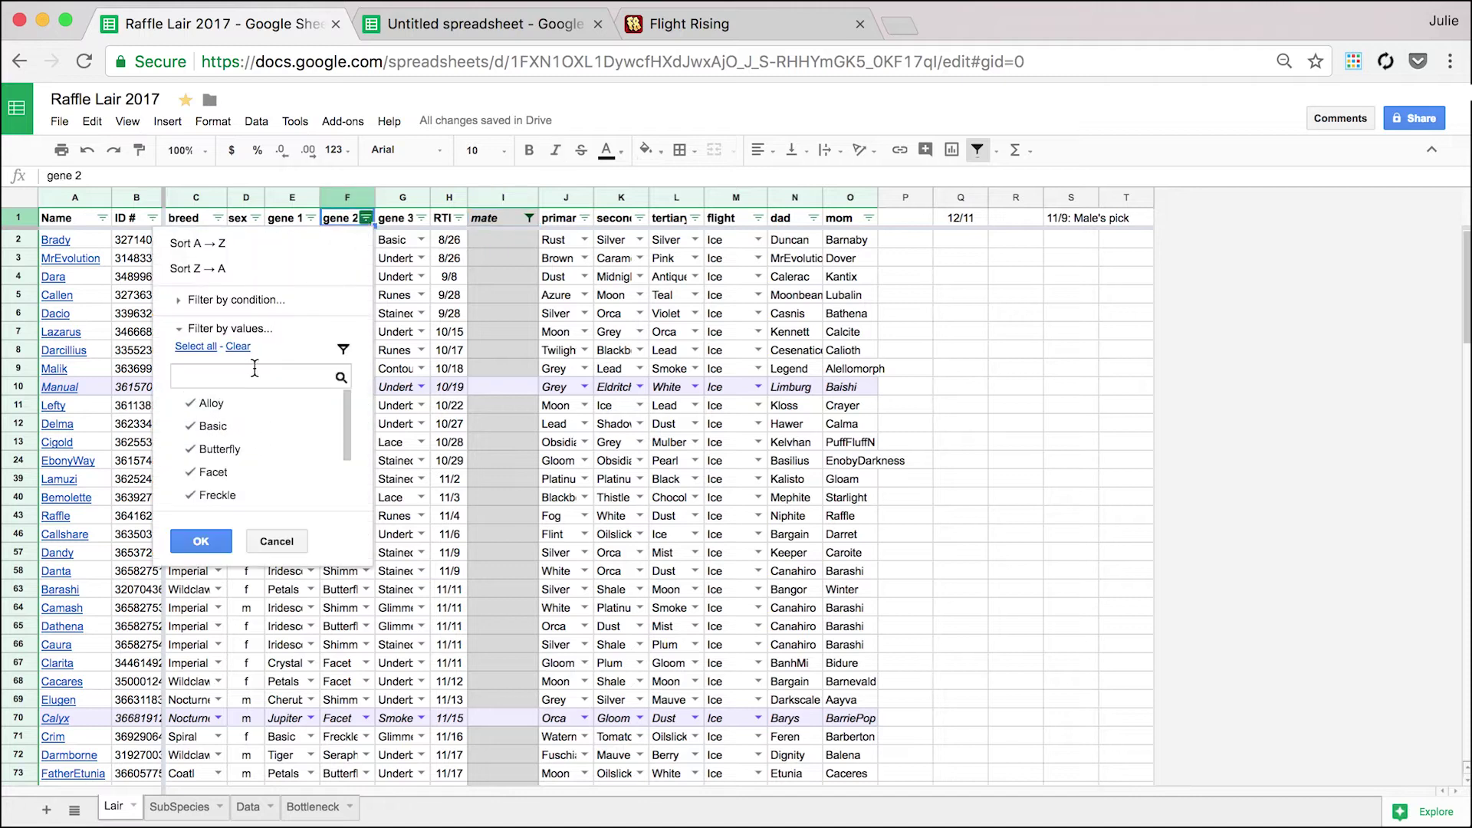
pyautogui.click(237, 346)
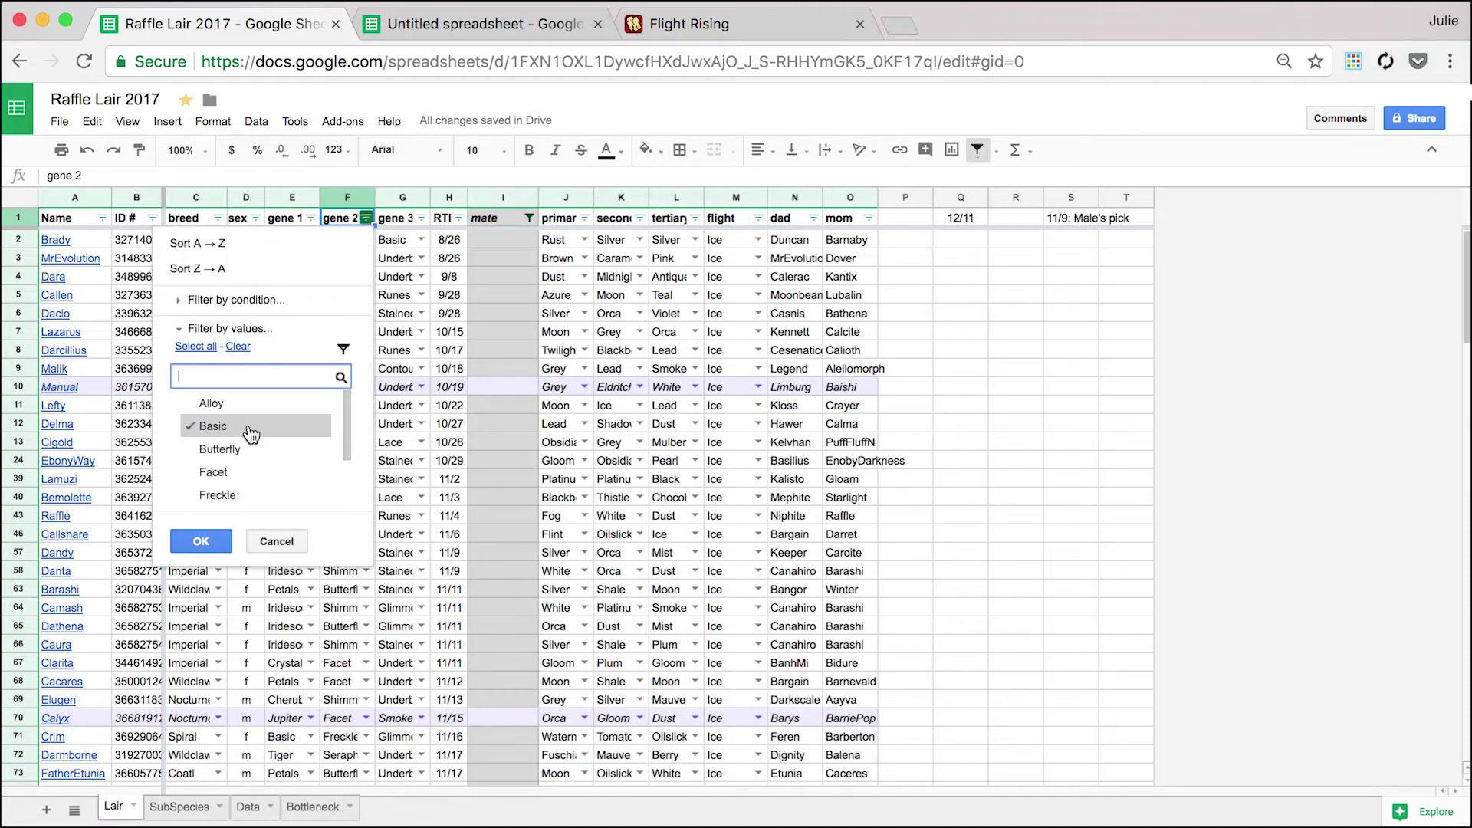
pyautogui.click(230, 426)
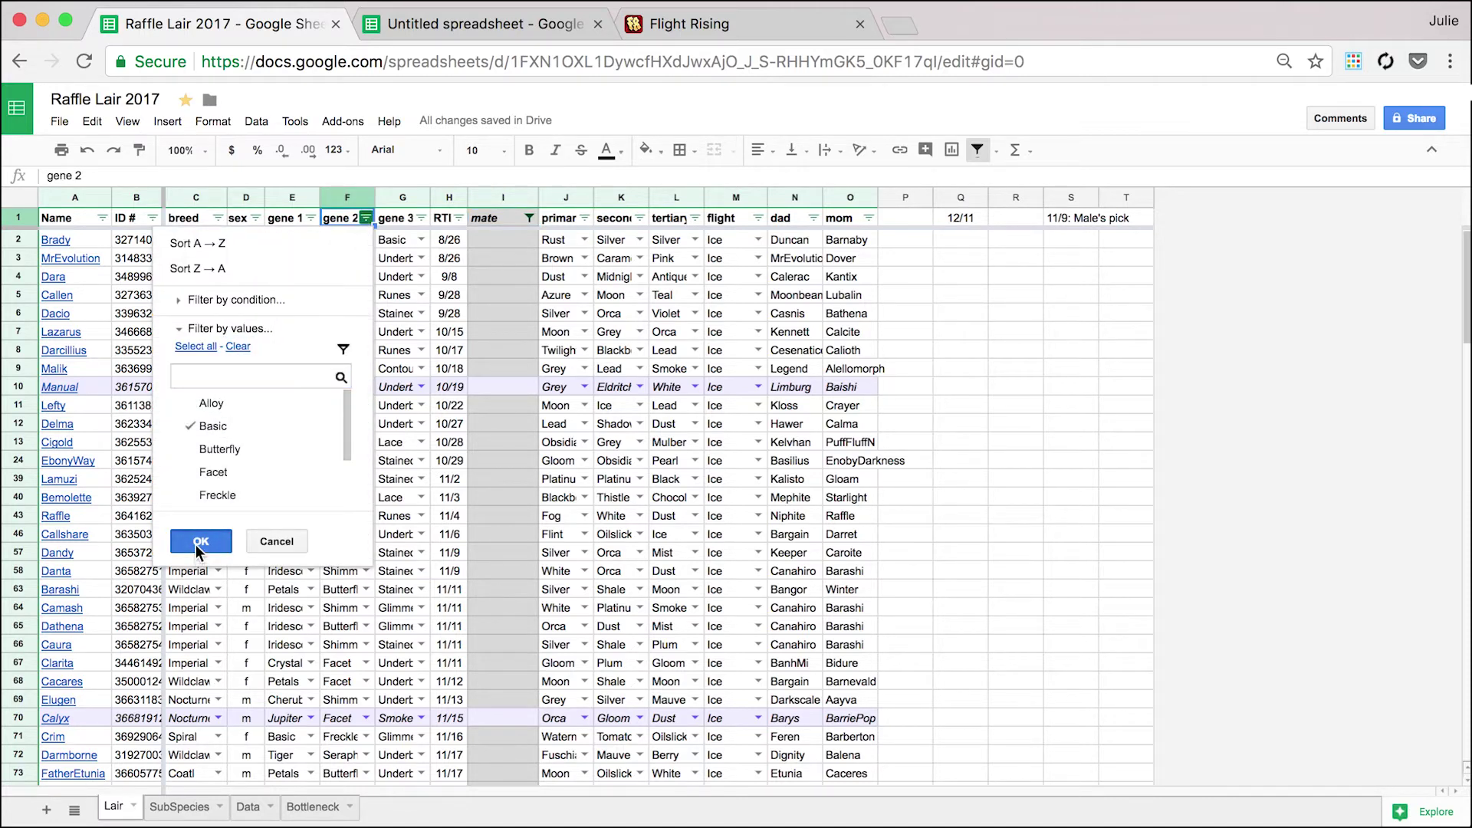
pyautogui.click(200, 541)
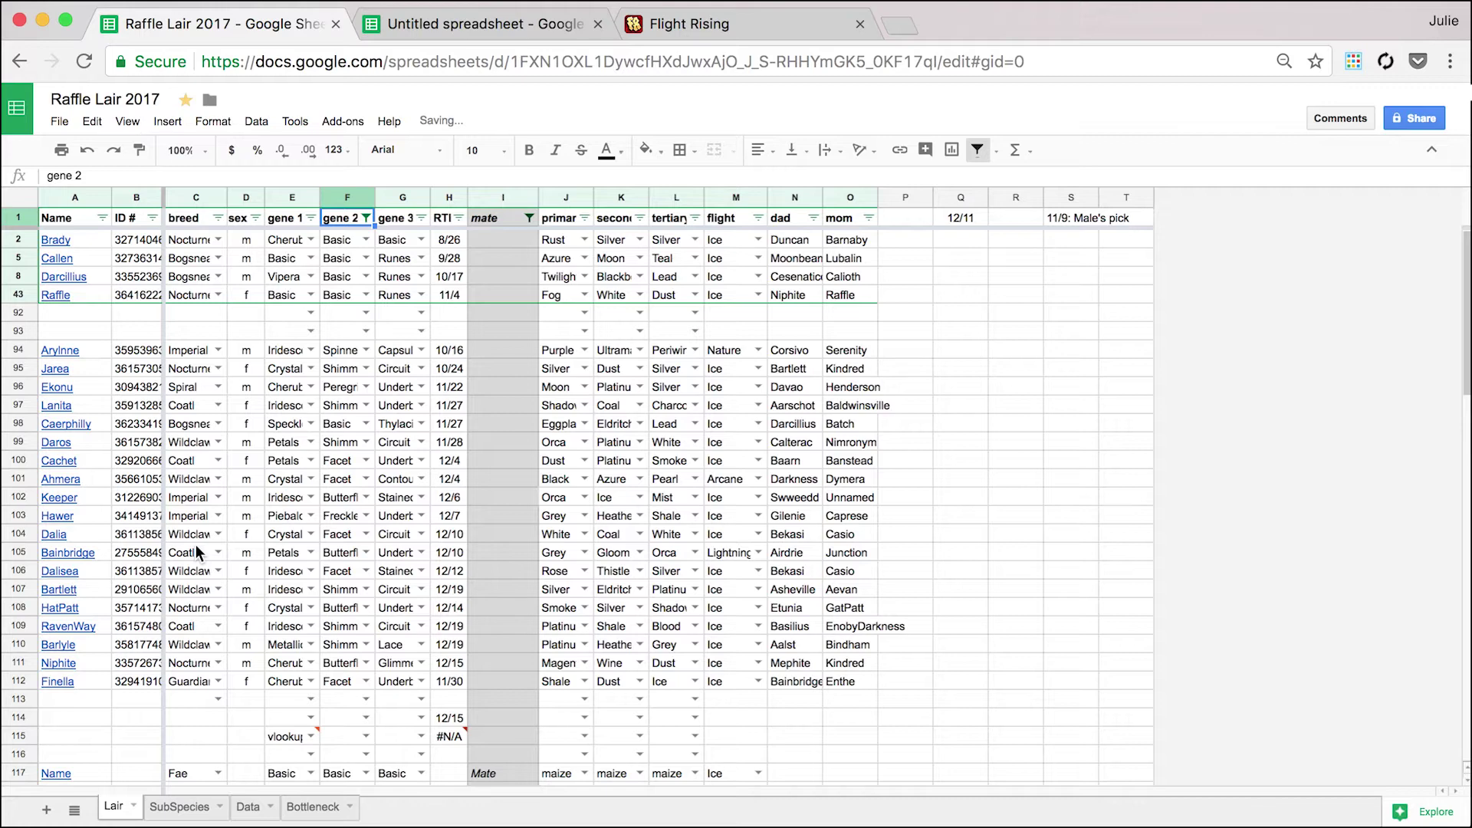
pyautogui.click(253, 218)
pyautogui.click(122, 428)
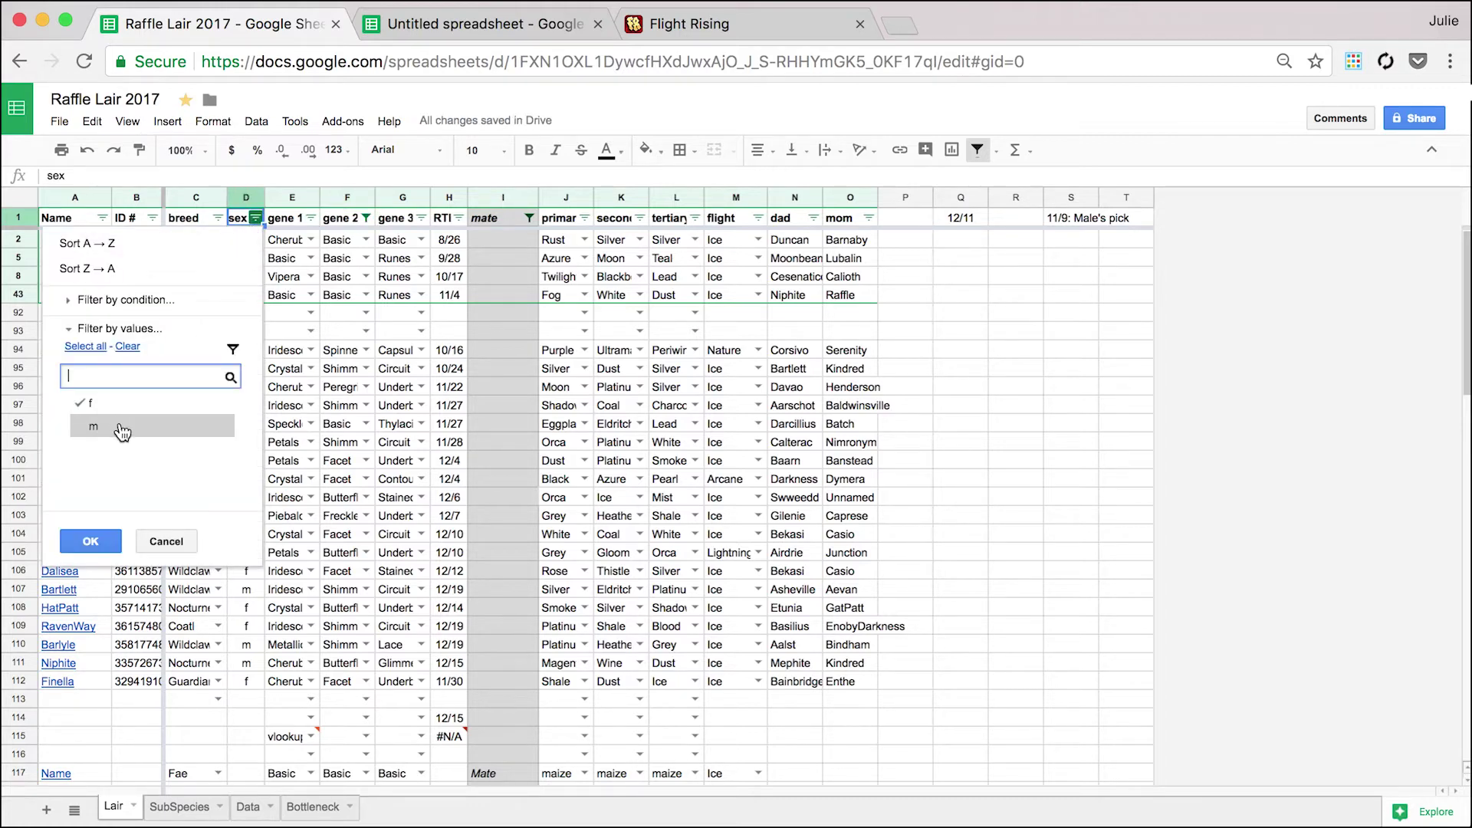
pyautogui.click(99, 543)
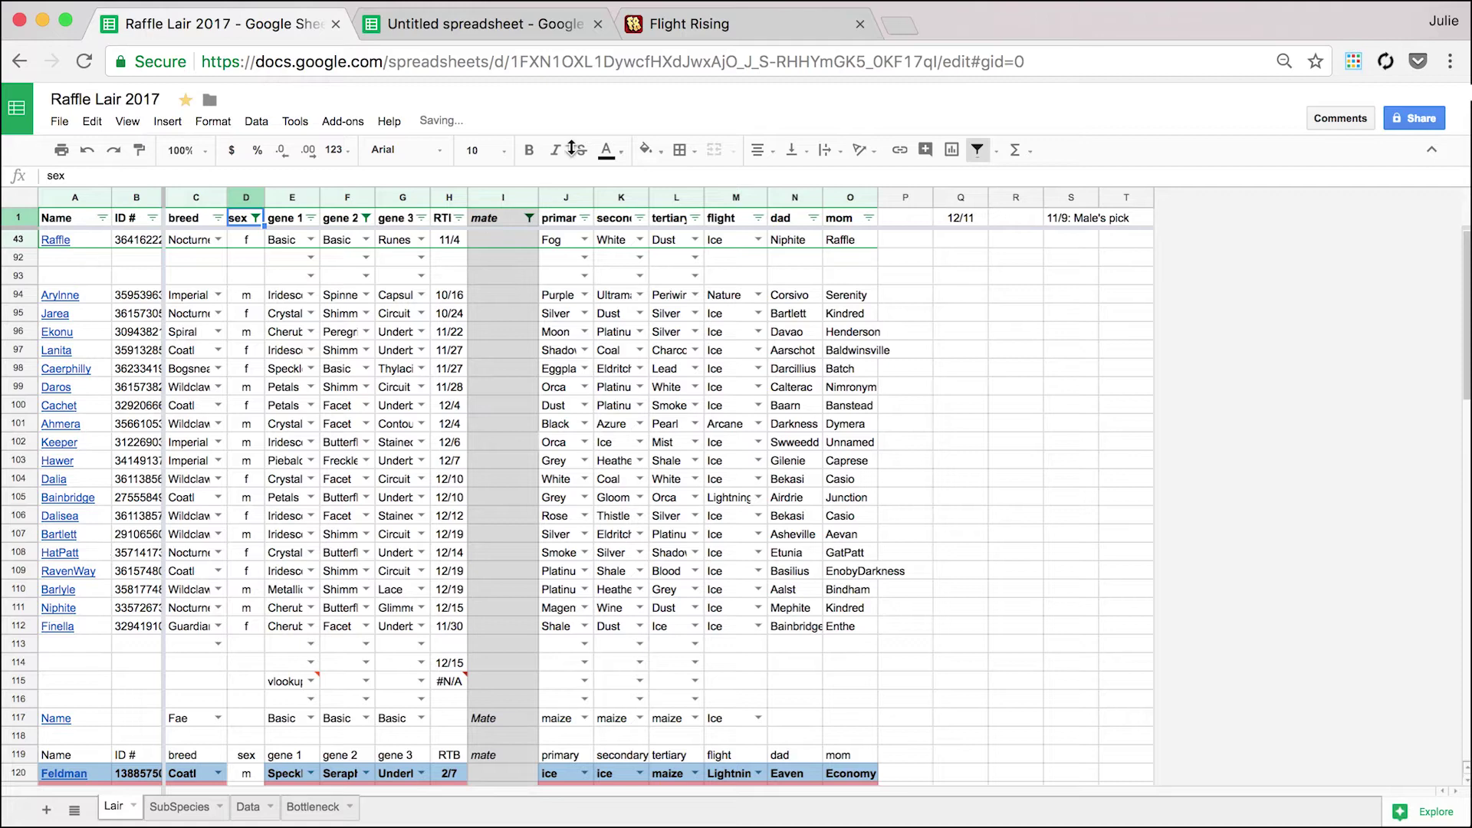
pyautogui.click(977, 150)
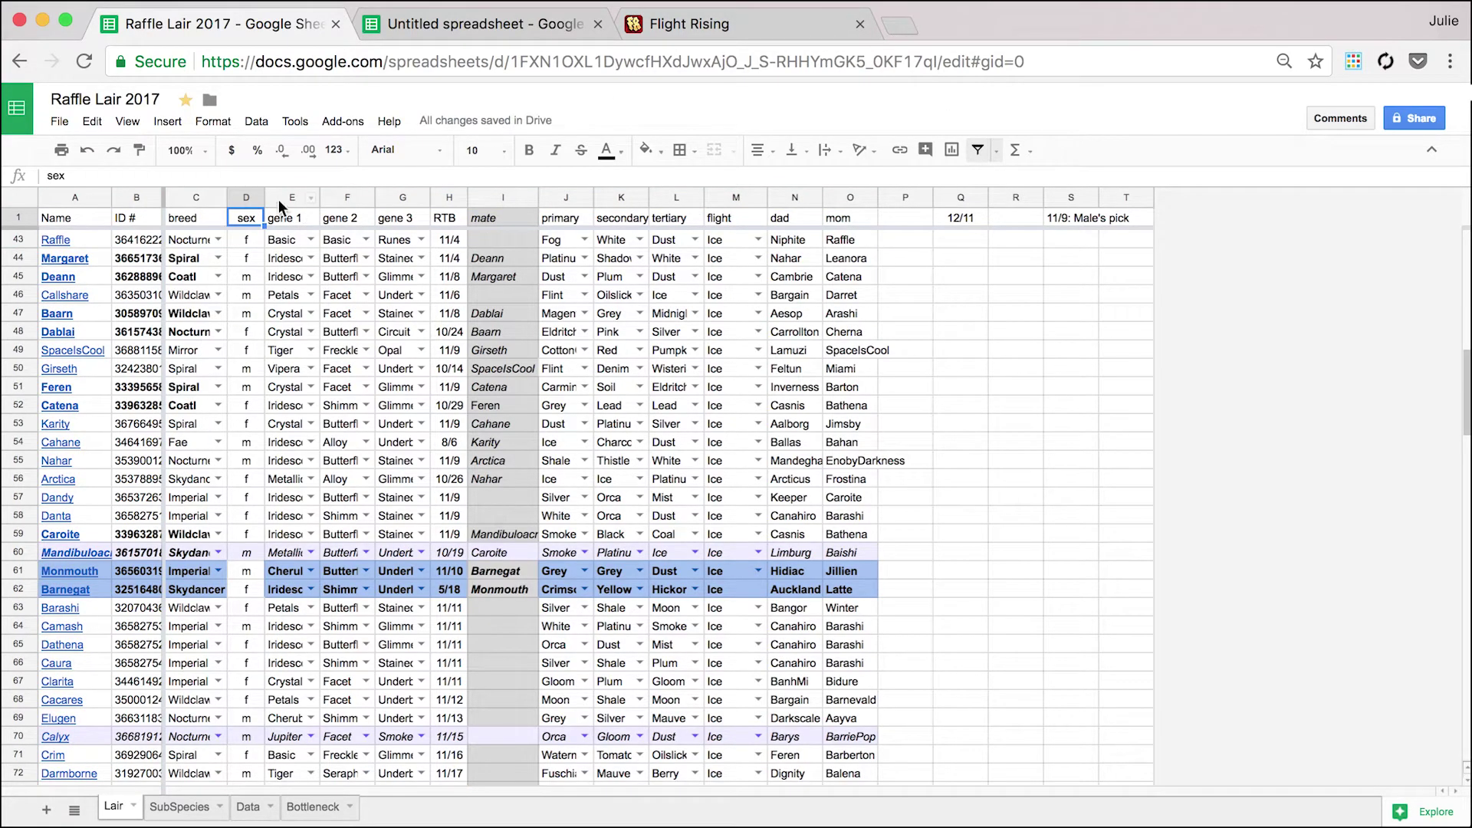
pyautogui.click(429, 26)
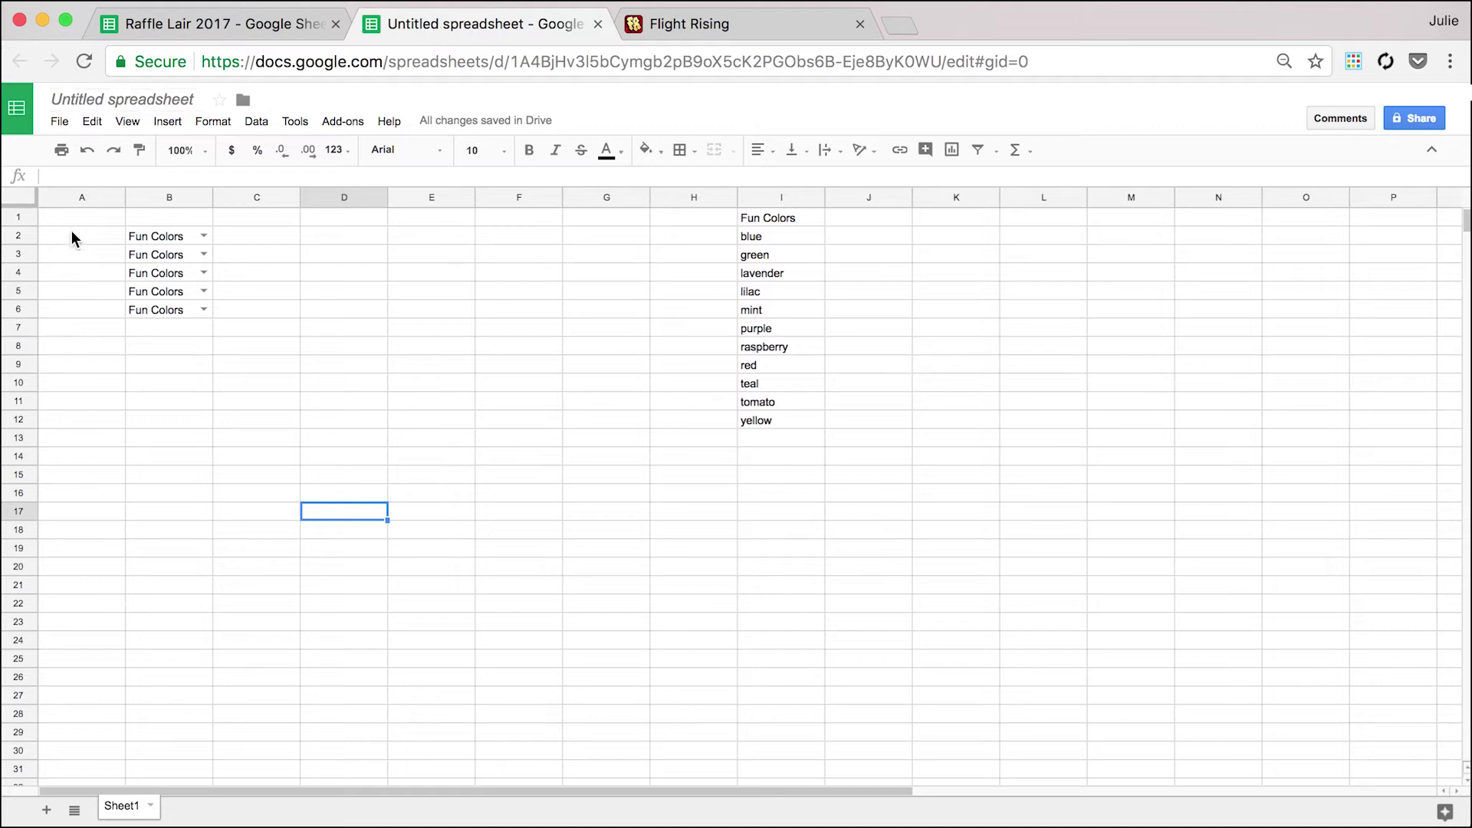
pyautogui.moveTo(16, 206); pyautogui.dragTo(211, 221)
pyautogui.scroll(-3, 454, 550)
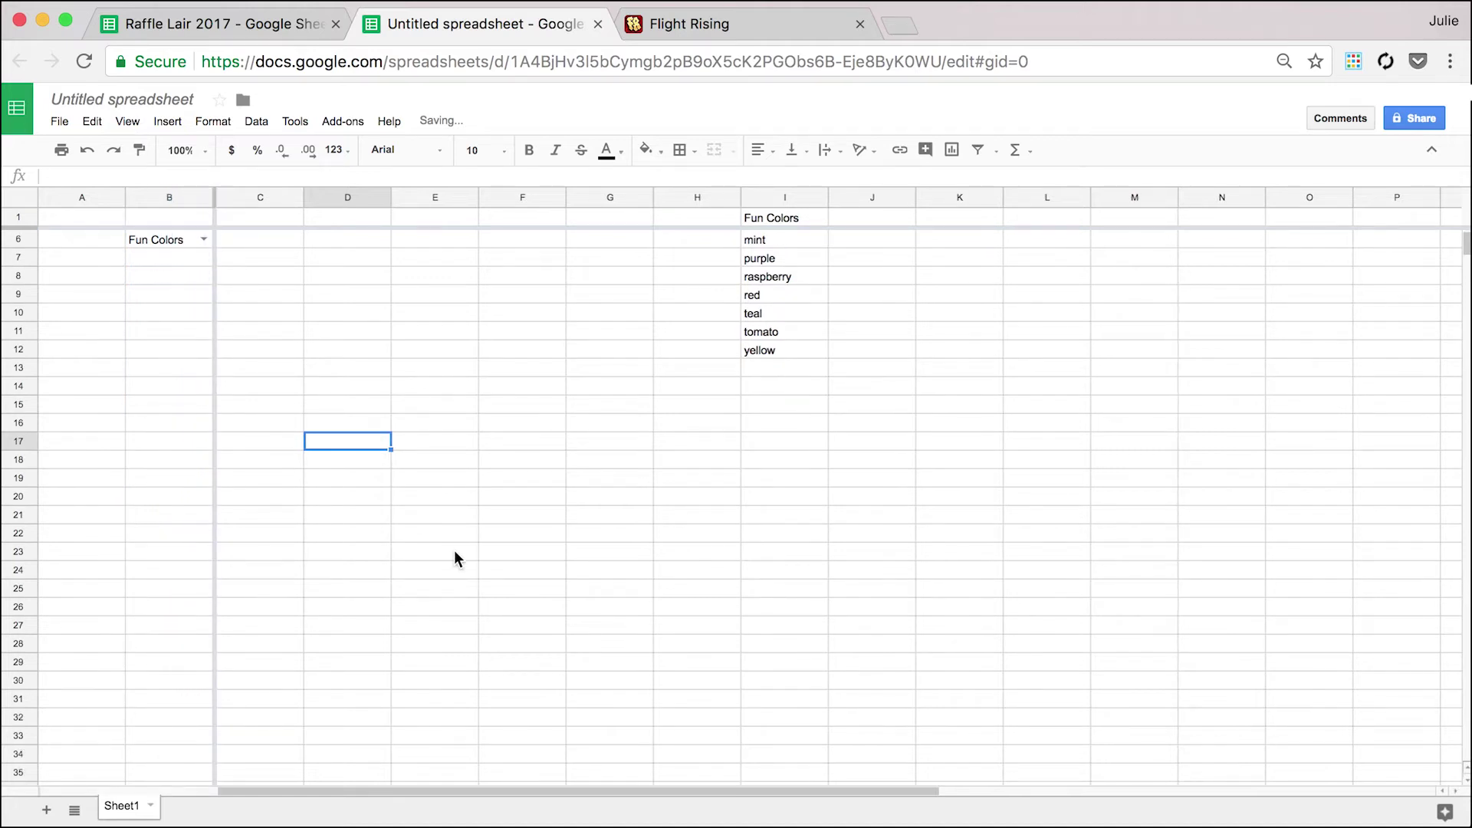
pyautogui.scroll(3, 454, 550)
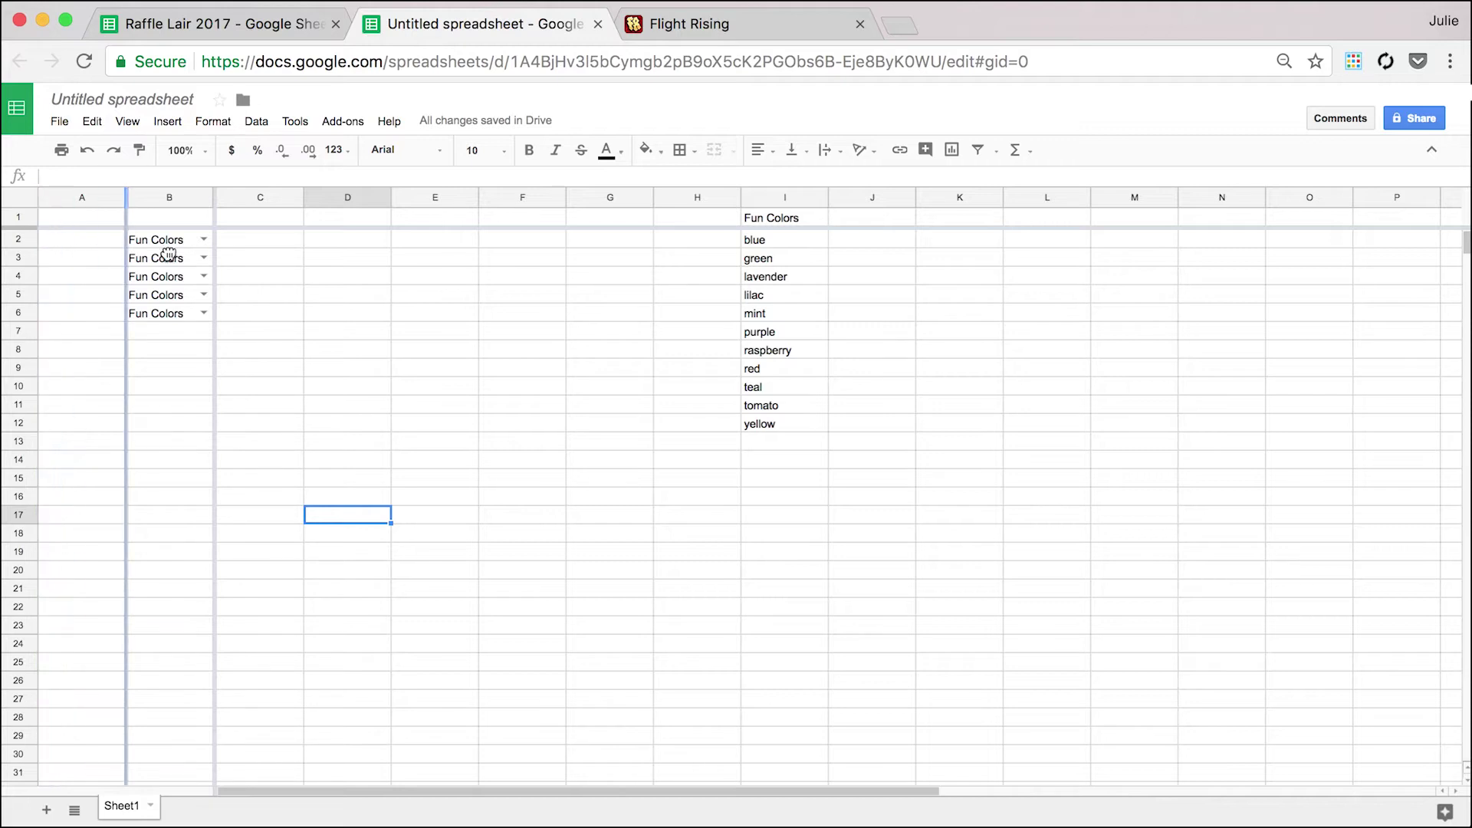
pyautogui.moveTo(214, 267); pyautogui.dragTo(223, 468)
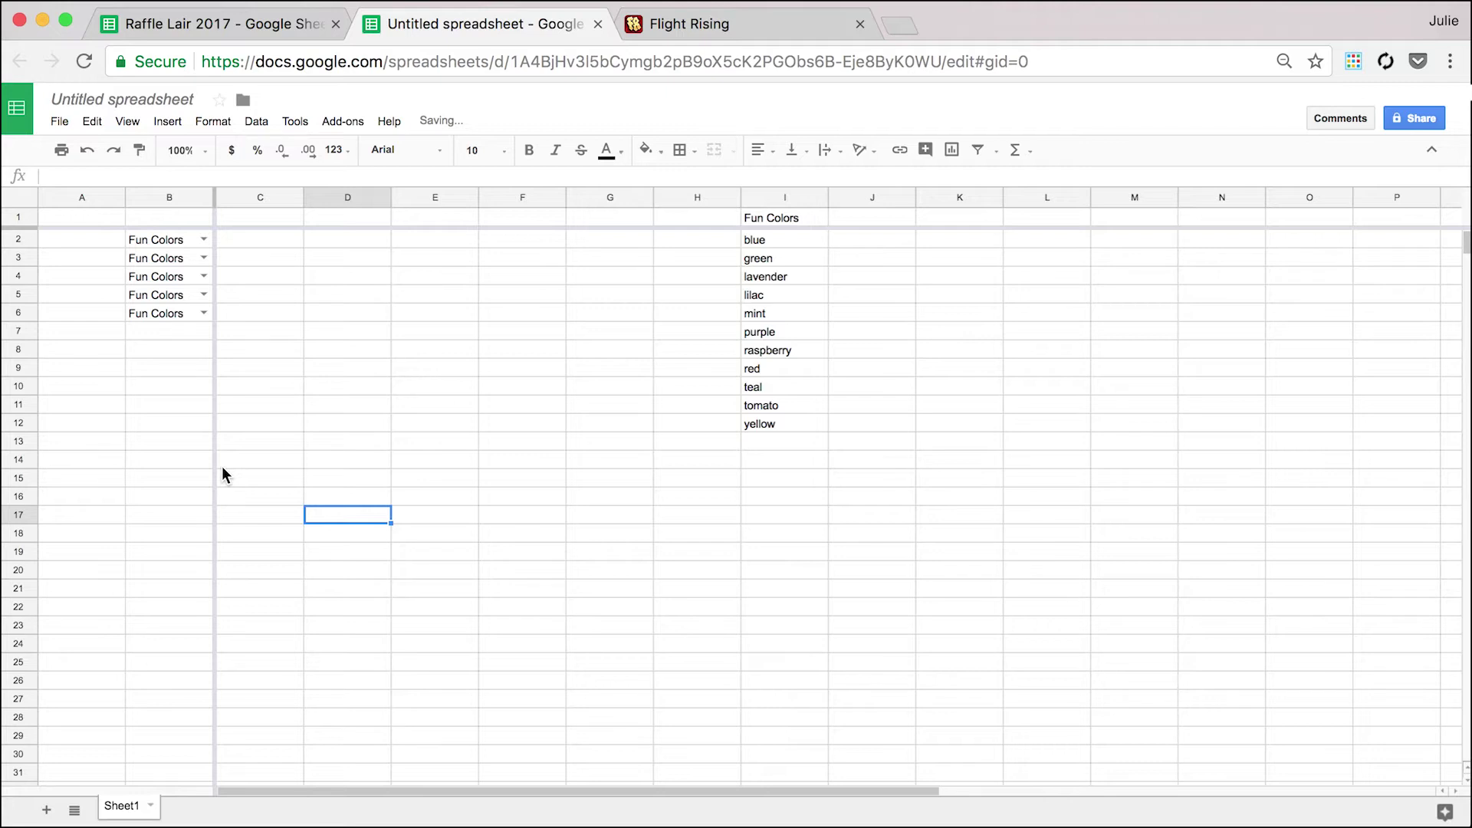
pyautogui.click(218, 468)
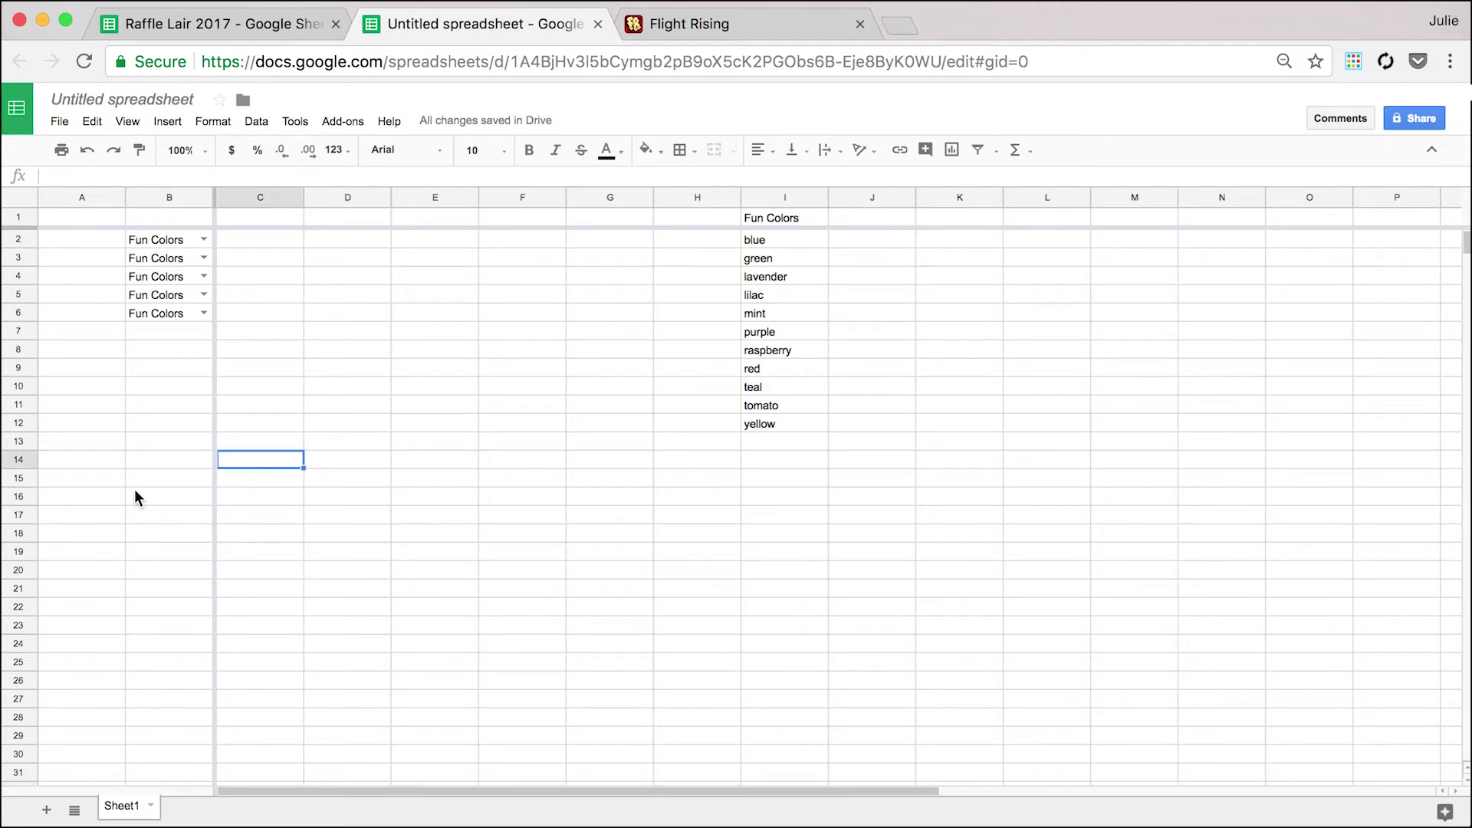
pyautogui.click(213, 477)
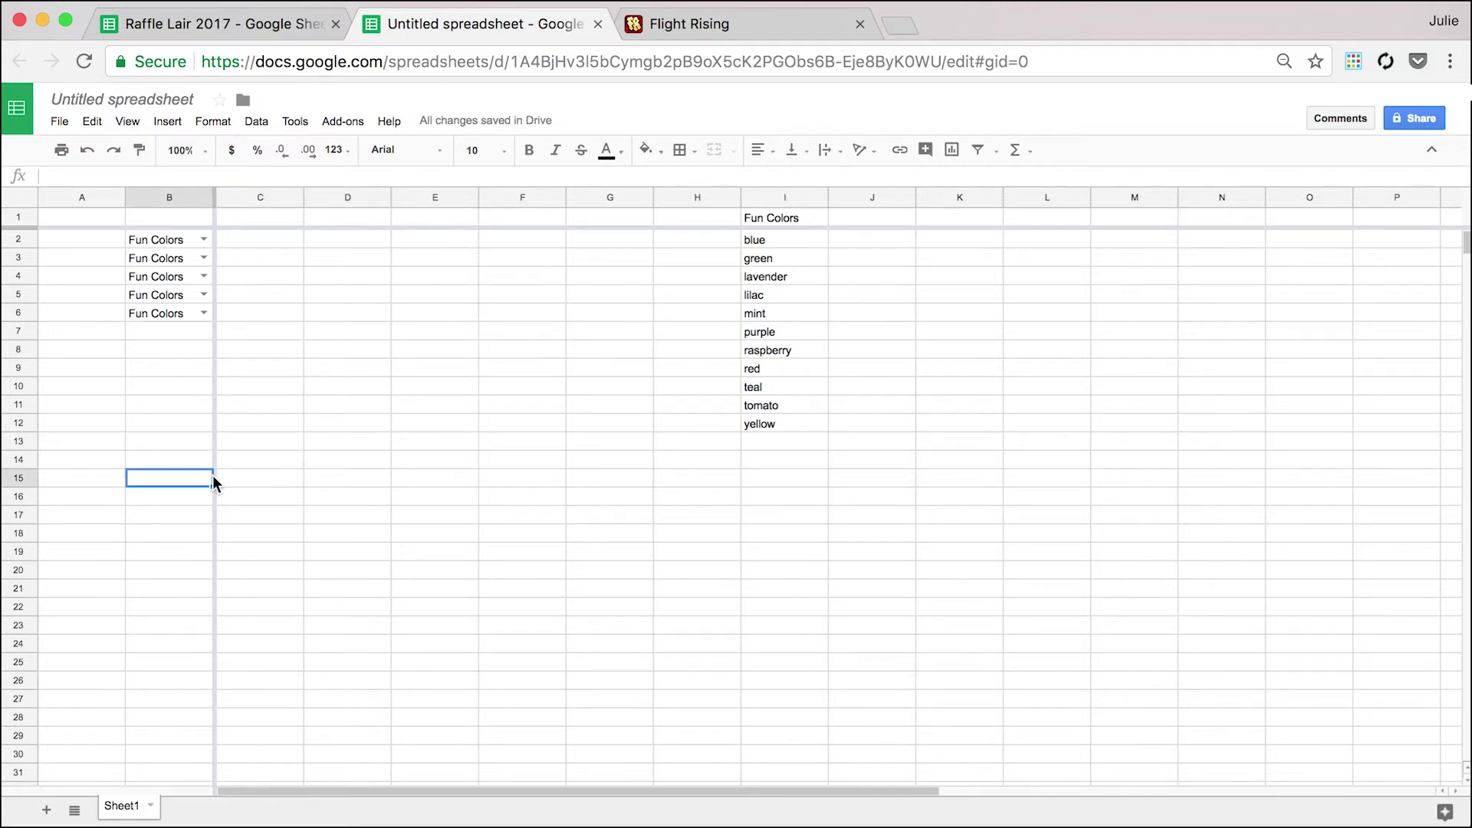
pyautogui.moveTo(215, 476); pyautogui.dragTo(136, 482)
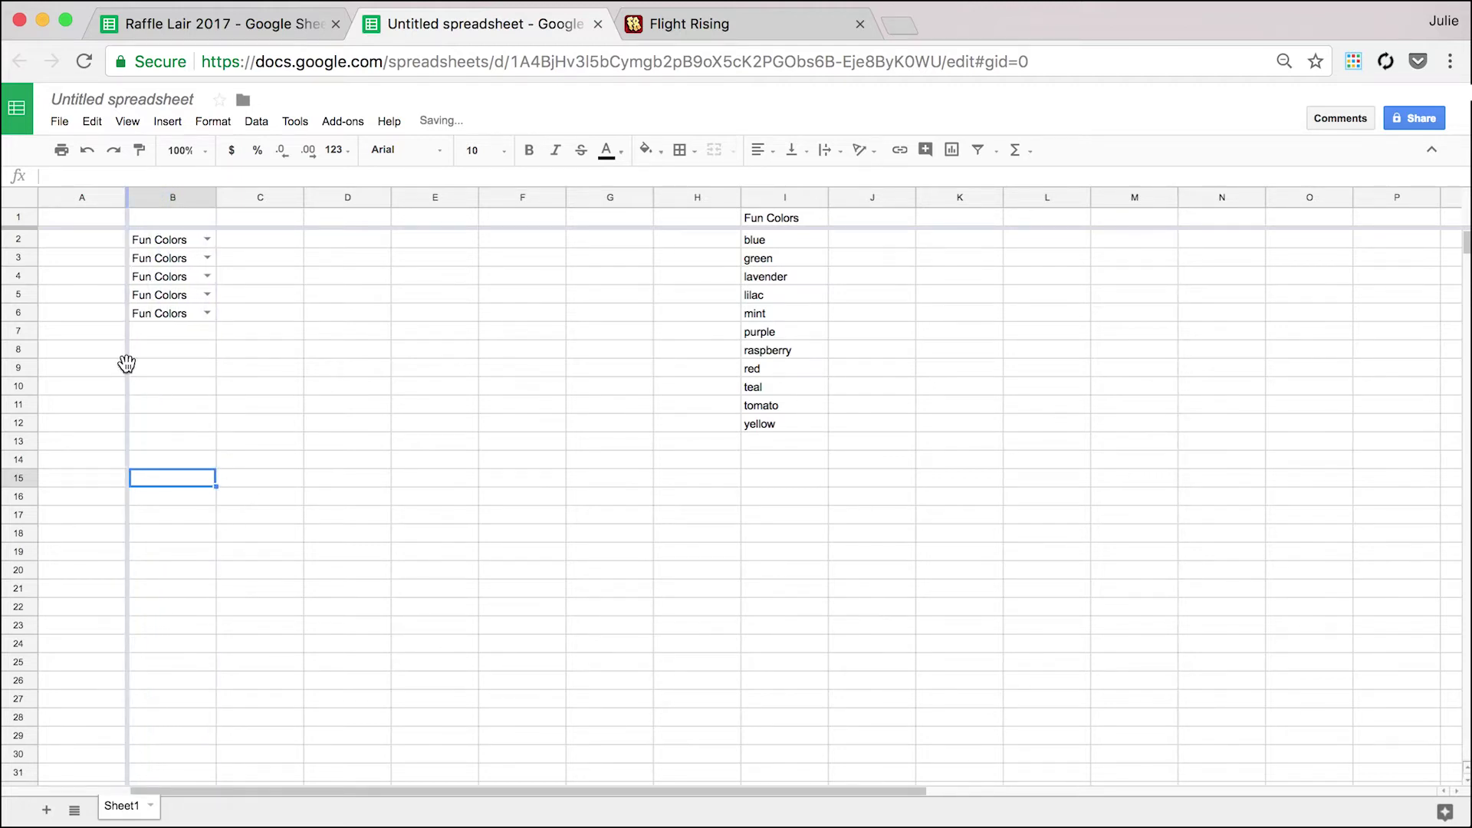
pyautogui.moveTo(126, 363); pyautogui.dragTo(76, 311)
pyautogui.moveTo(63, 227); pyautogui.dragTo(71, 244)
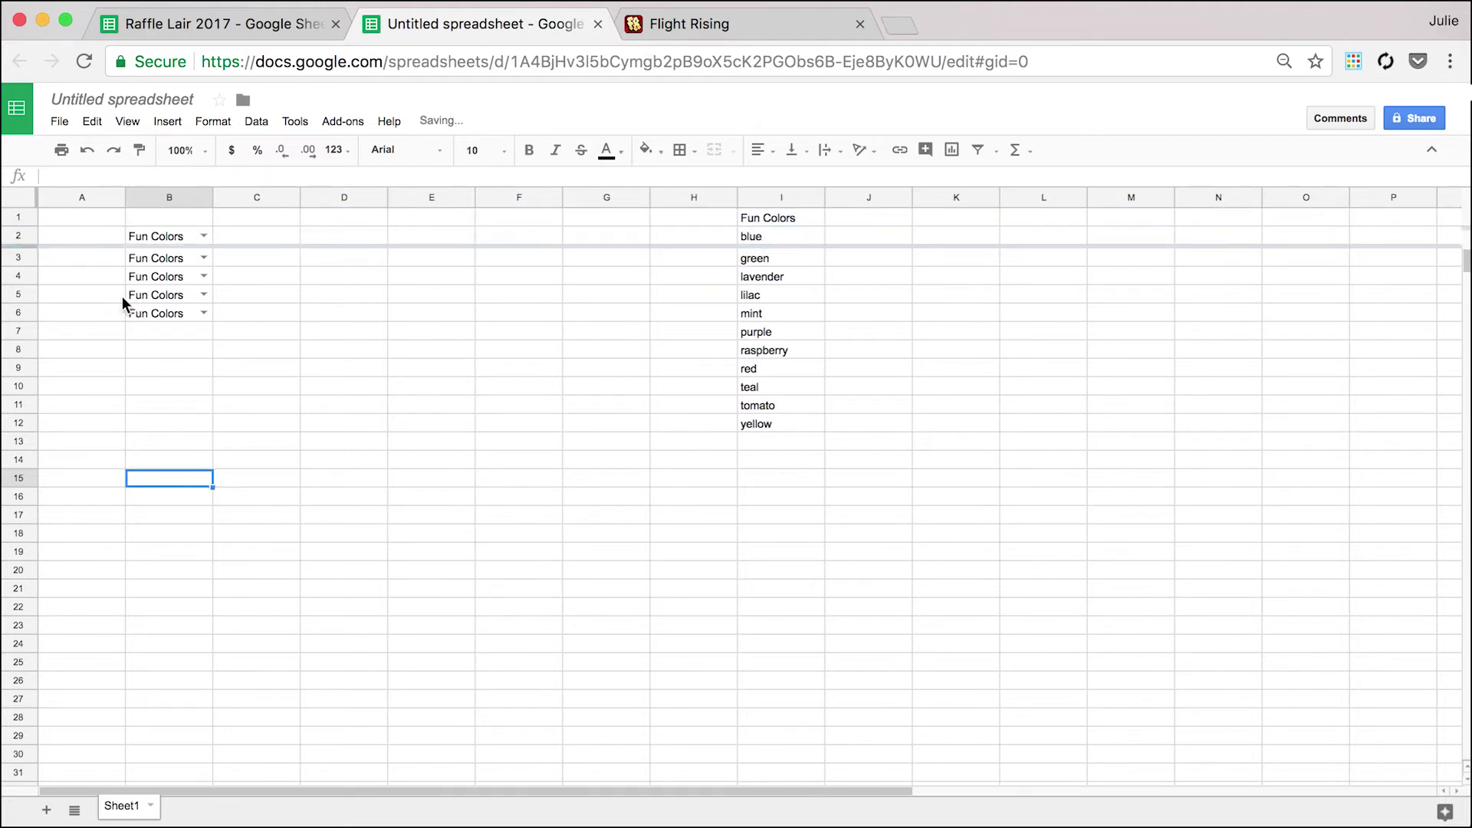
pyautogui.scroll(-4, 260, 463)
pyautogui.scroll(4, 260, 464)
pyautogui.hscroll(1, 260, 463)
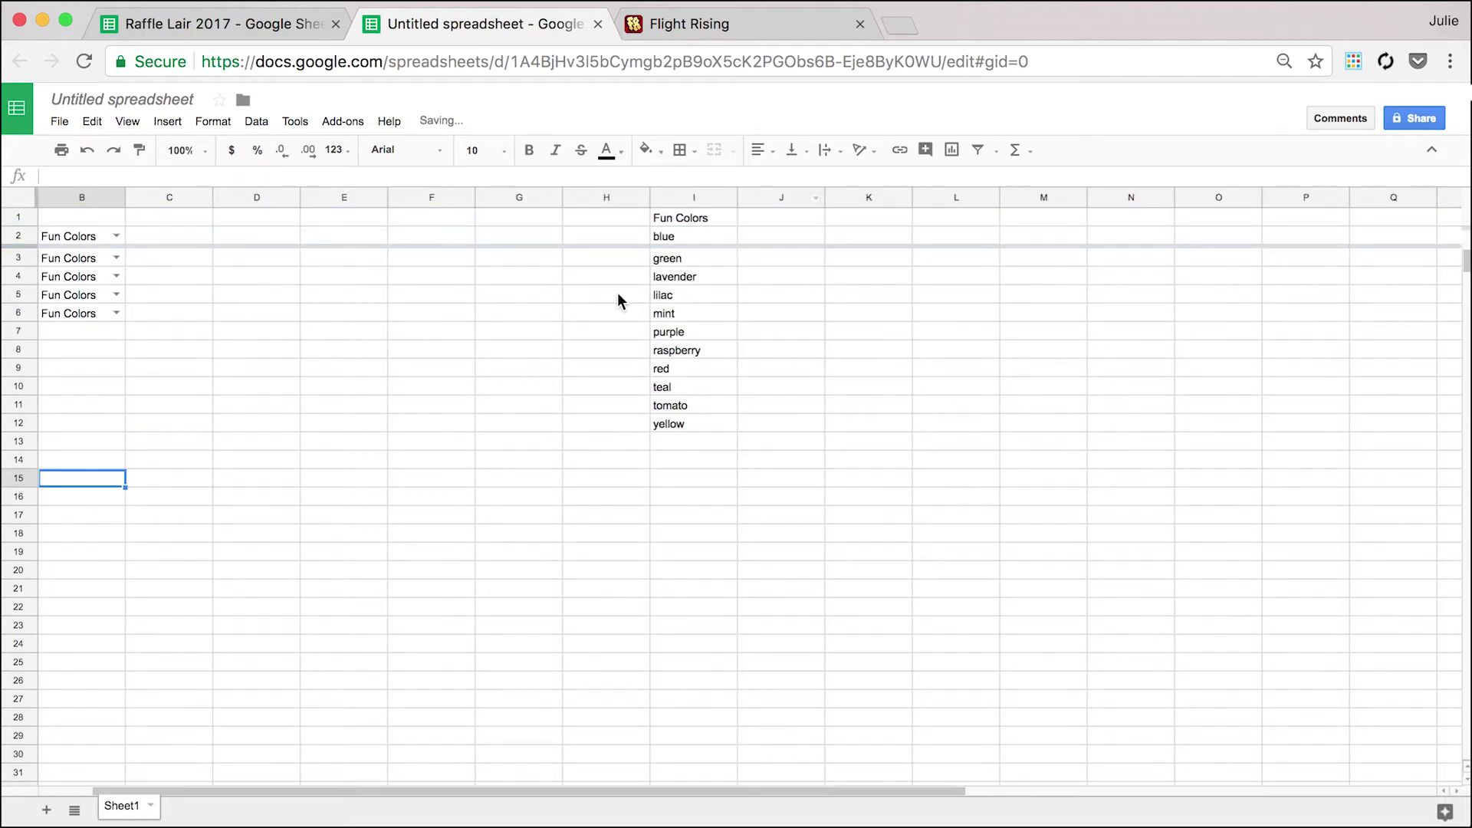
pyautogui.hscroll(-1, 618, 295)
pyautogui.scroll(-3, 619, 295)
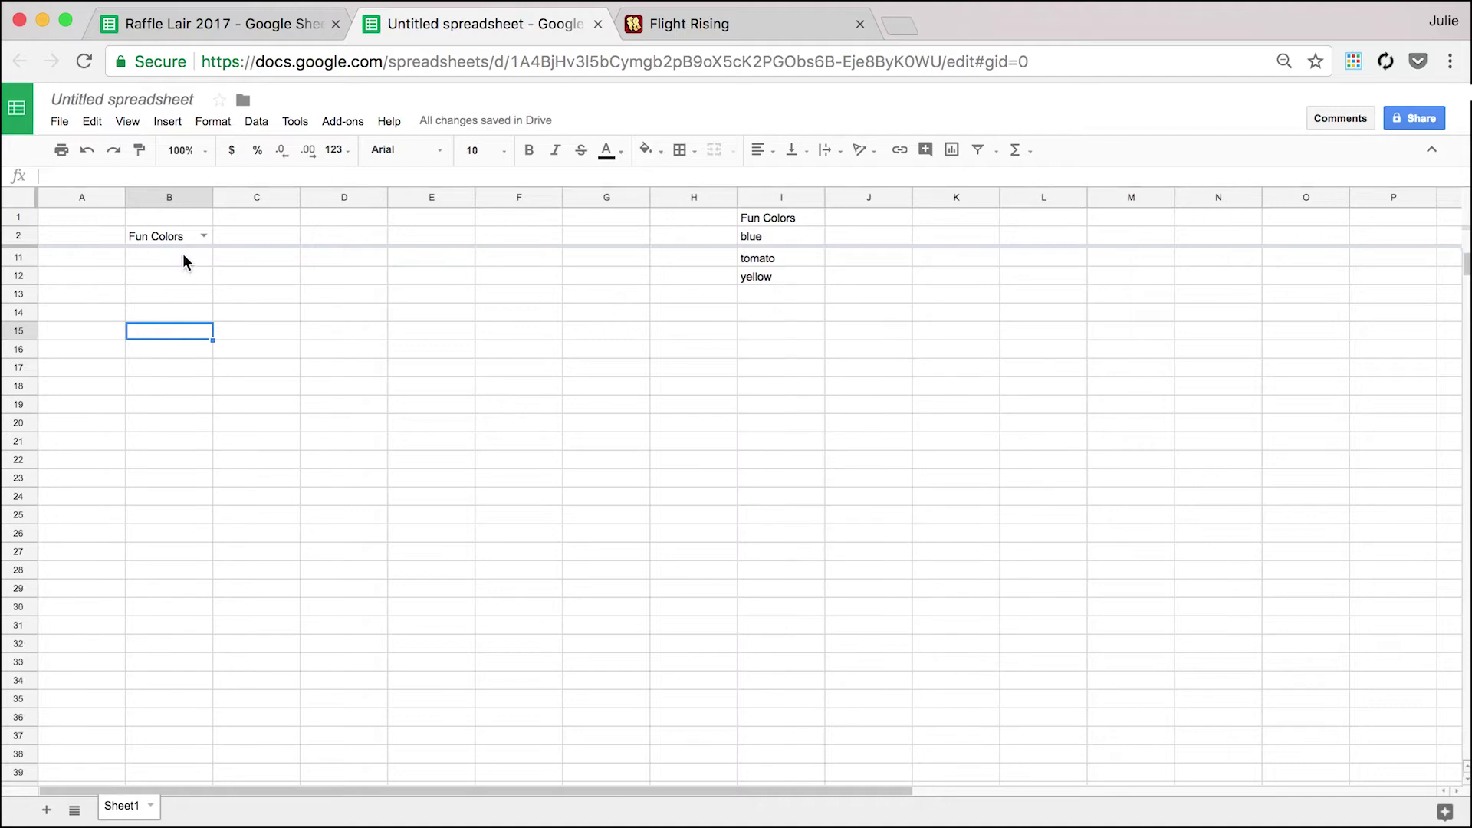
pyautogui.click(284, 241)
pyautogui.scroll(3, 283, 241)
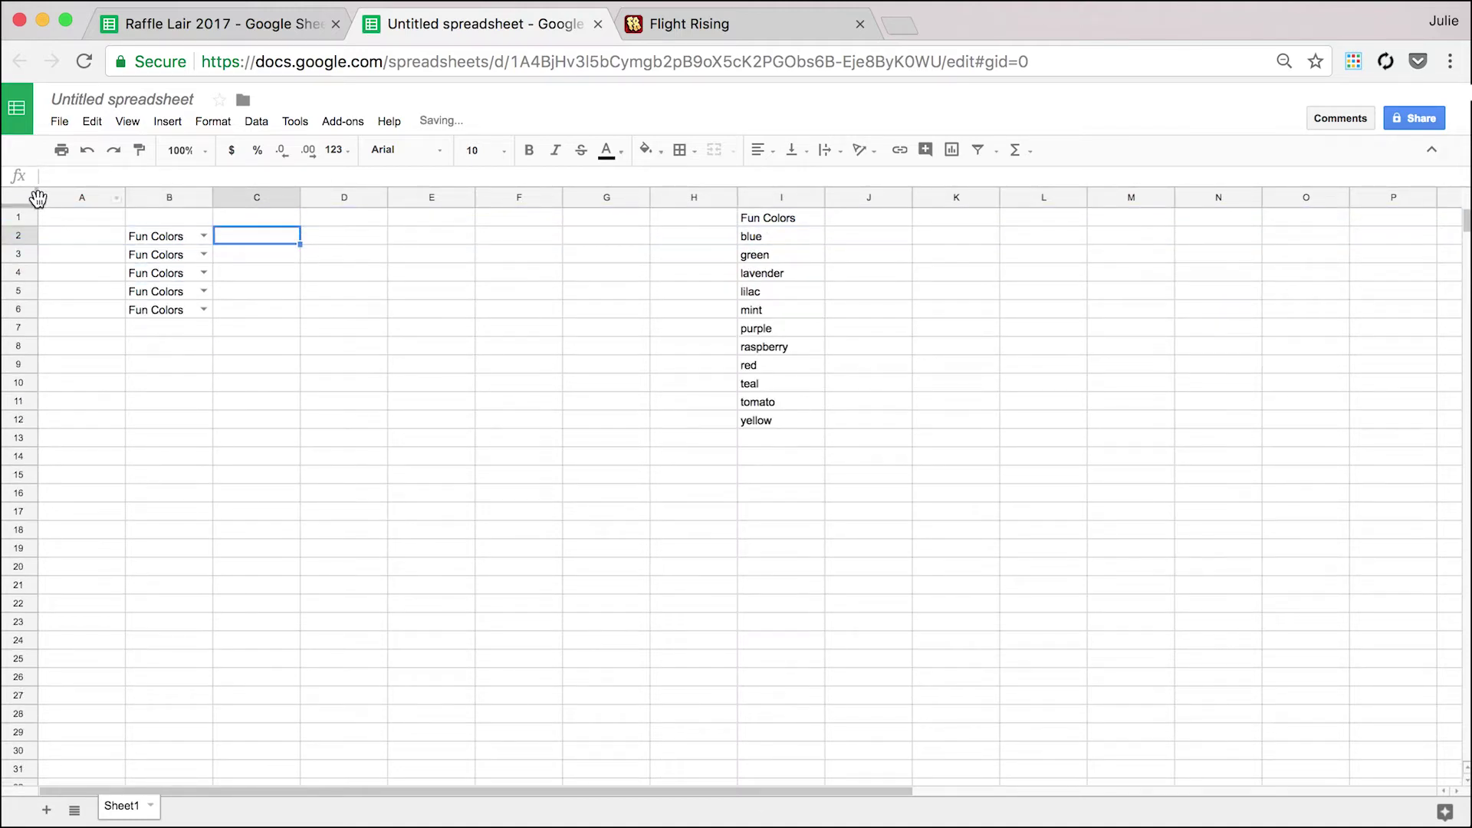
pyautogui.moveTo(37, 199)
pyautogui.mouseDown()
pyautogui.moveTo(172, 238)
pyautogui.moveTo(147, 244)
pyautogui.moveTo(56, 204)
pyautogui.mouseUp()
pyautogui.hscroll(4, 302, 320)
pyautogui.hscroll(-4, 302, 321)
pyautogui.scroll(-1, 231, 291)
pyautogui.click(247, 27)
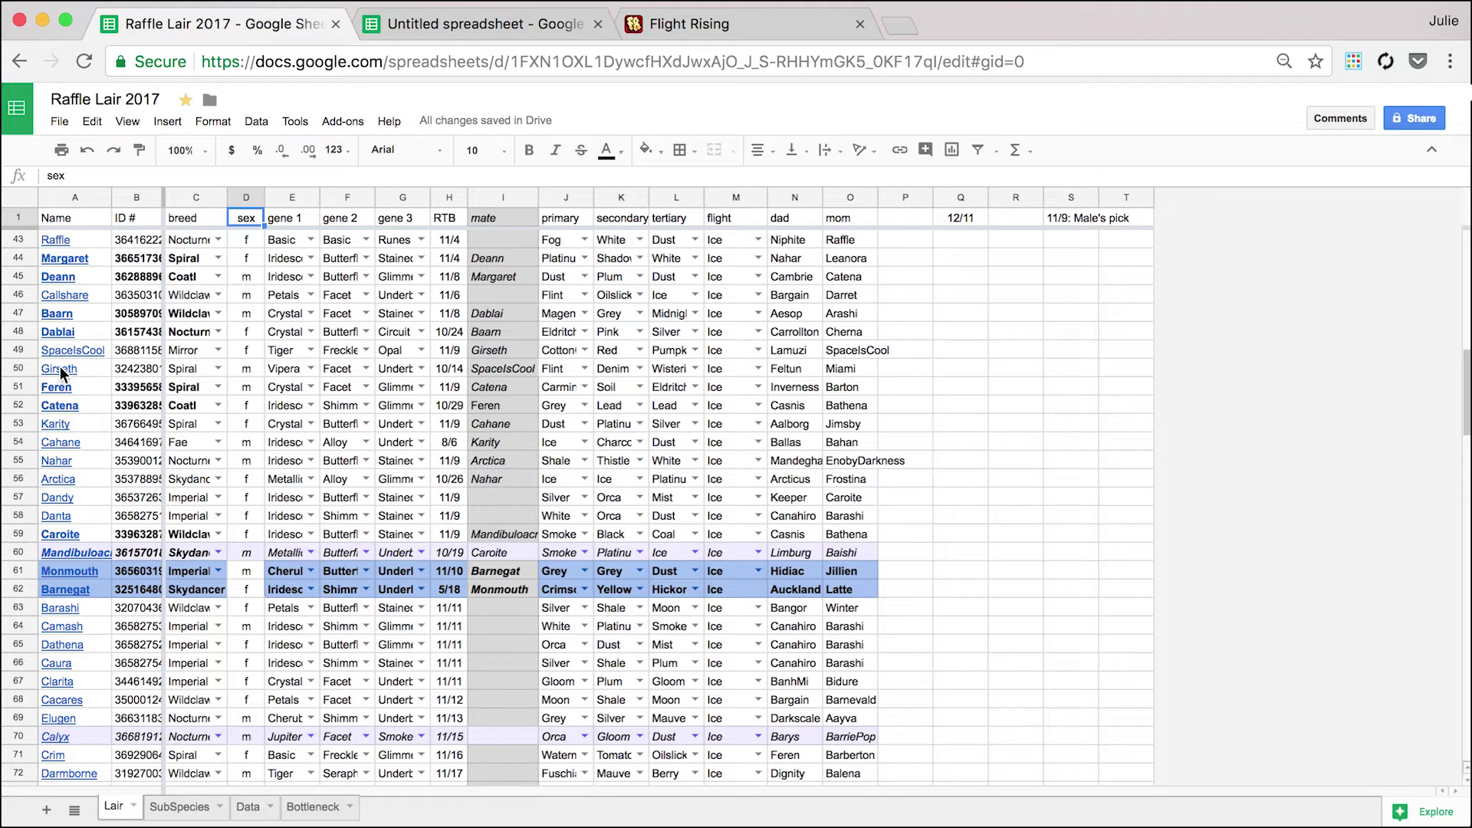
pyautogui.scroll(10, 304, 259)
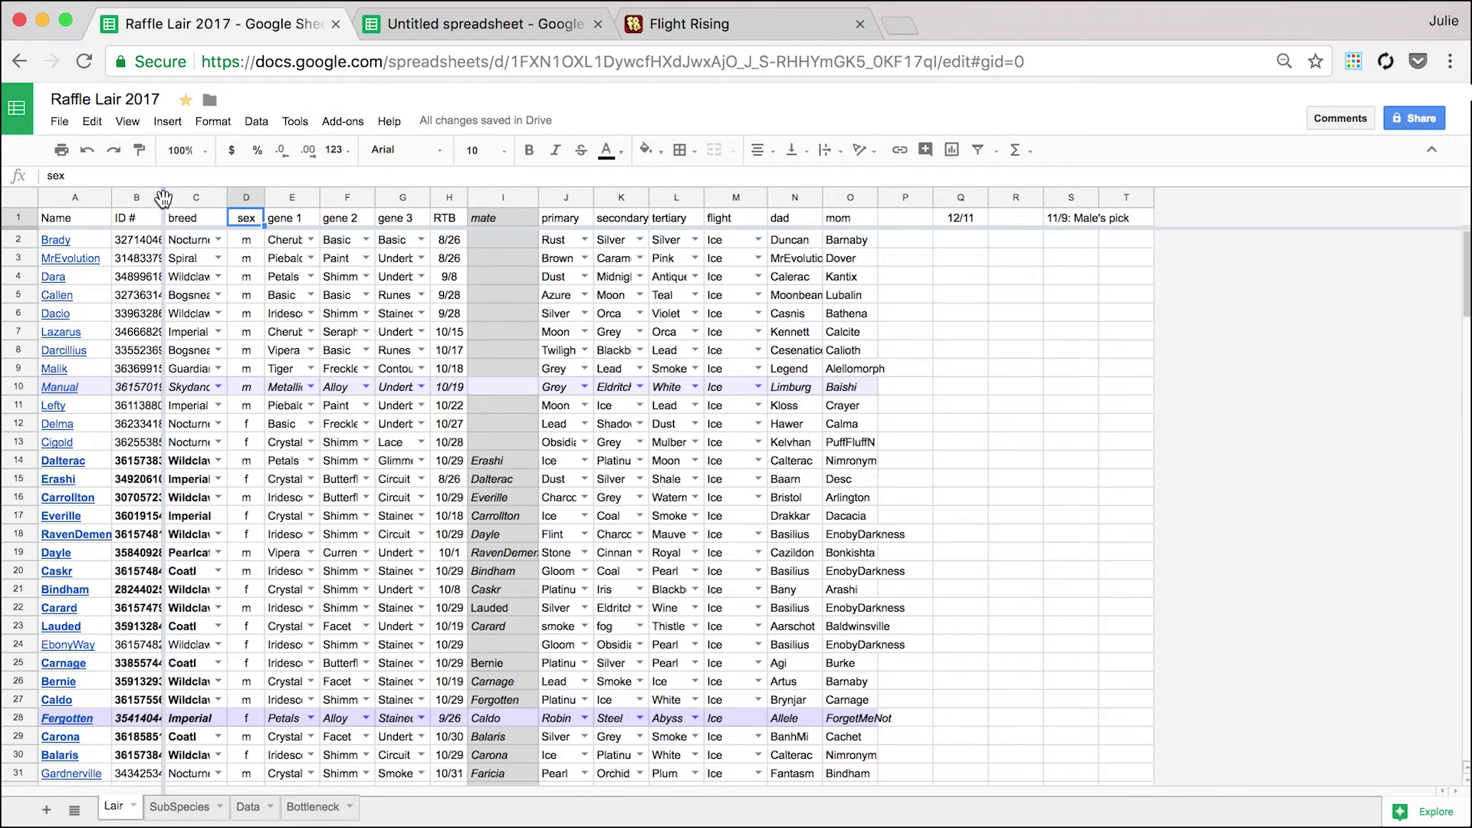
pyautogui.moveTo(160, 193); pyautogui.dragTo(136, 201)
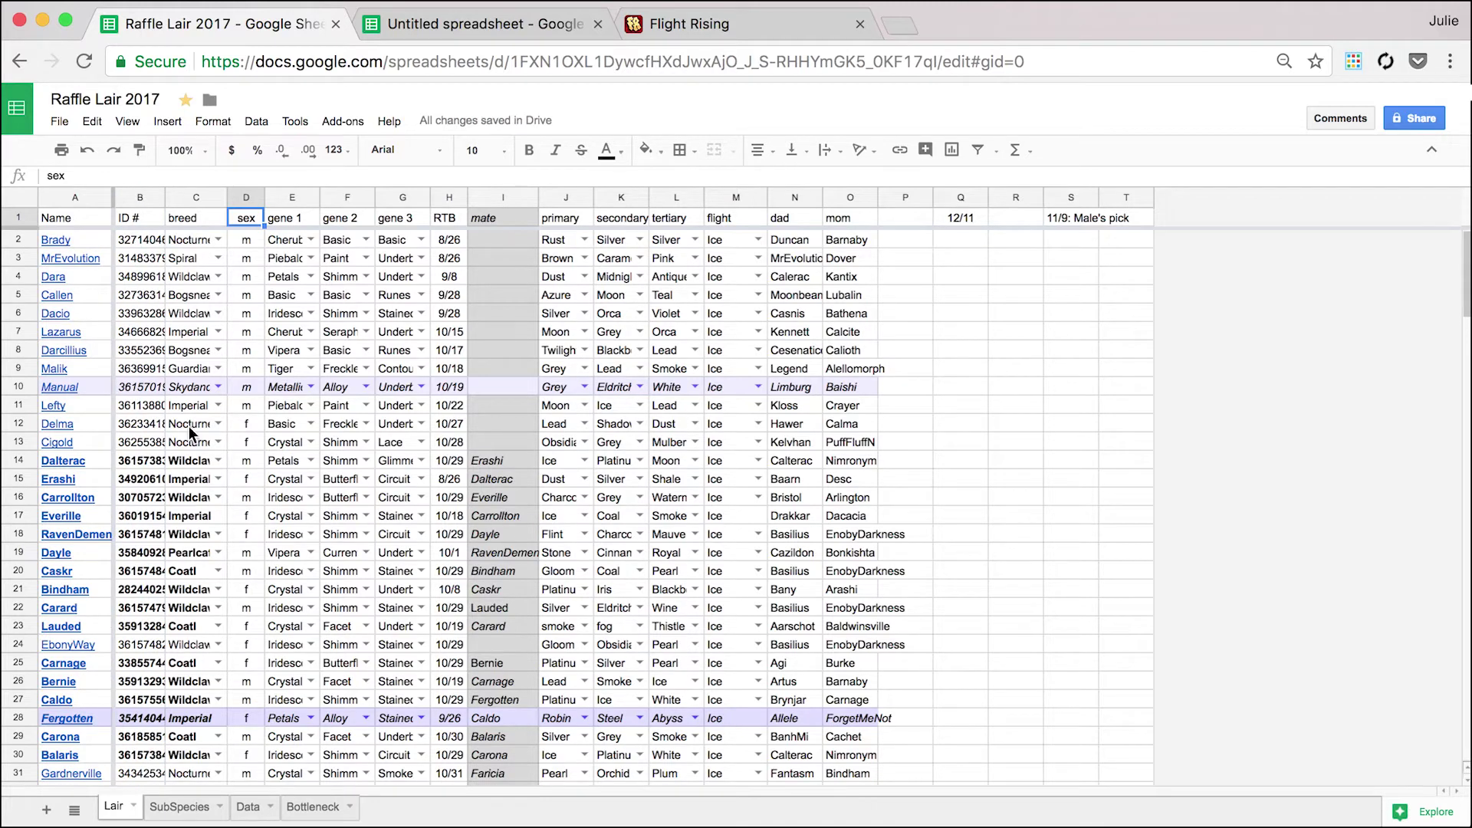
pyautogui.moveTo(119, 208); pyautogui.dragTo(158, 209)
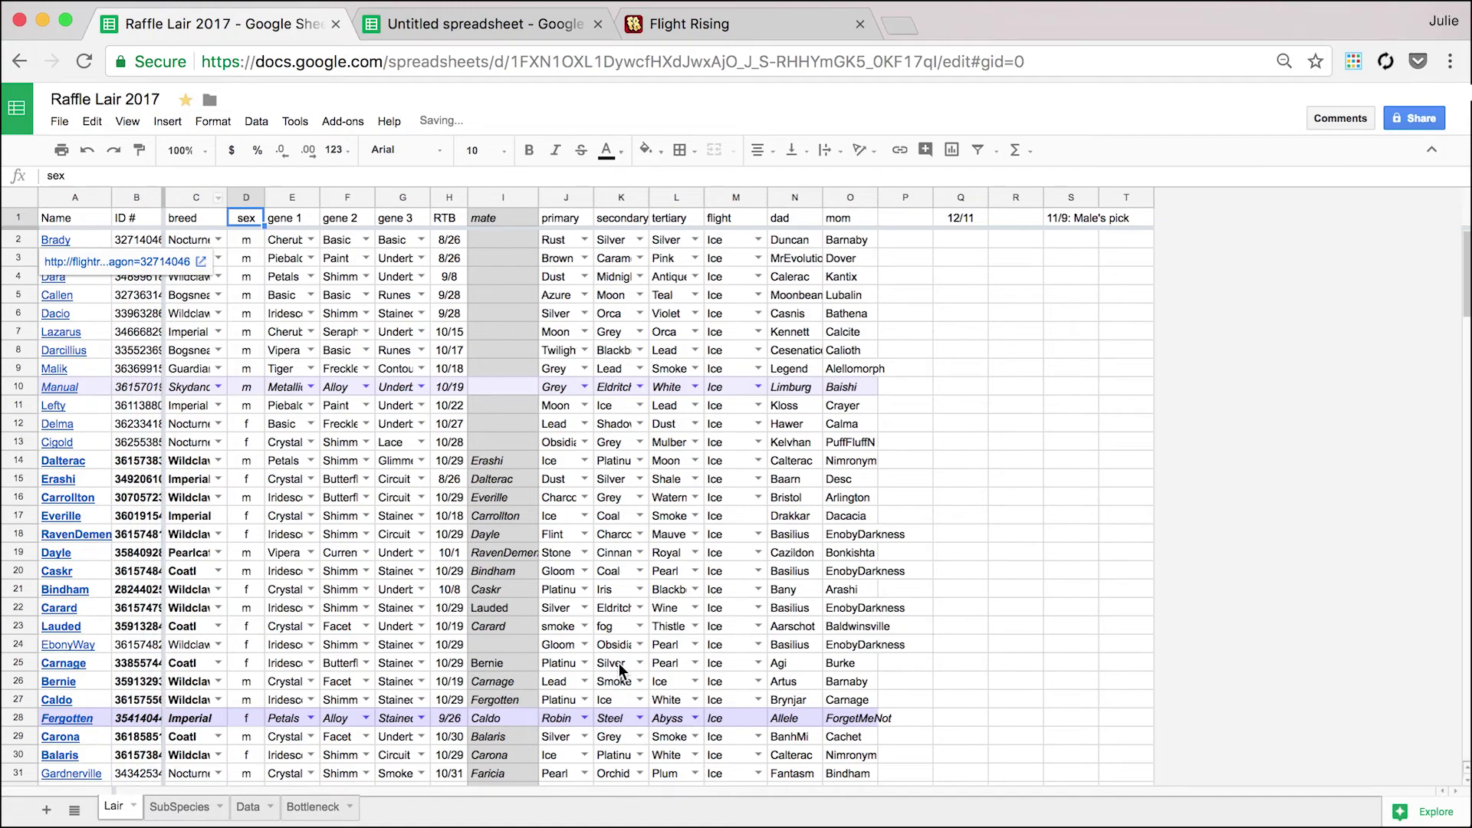
pyautogui.scroll(-20, 310, 510)
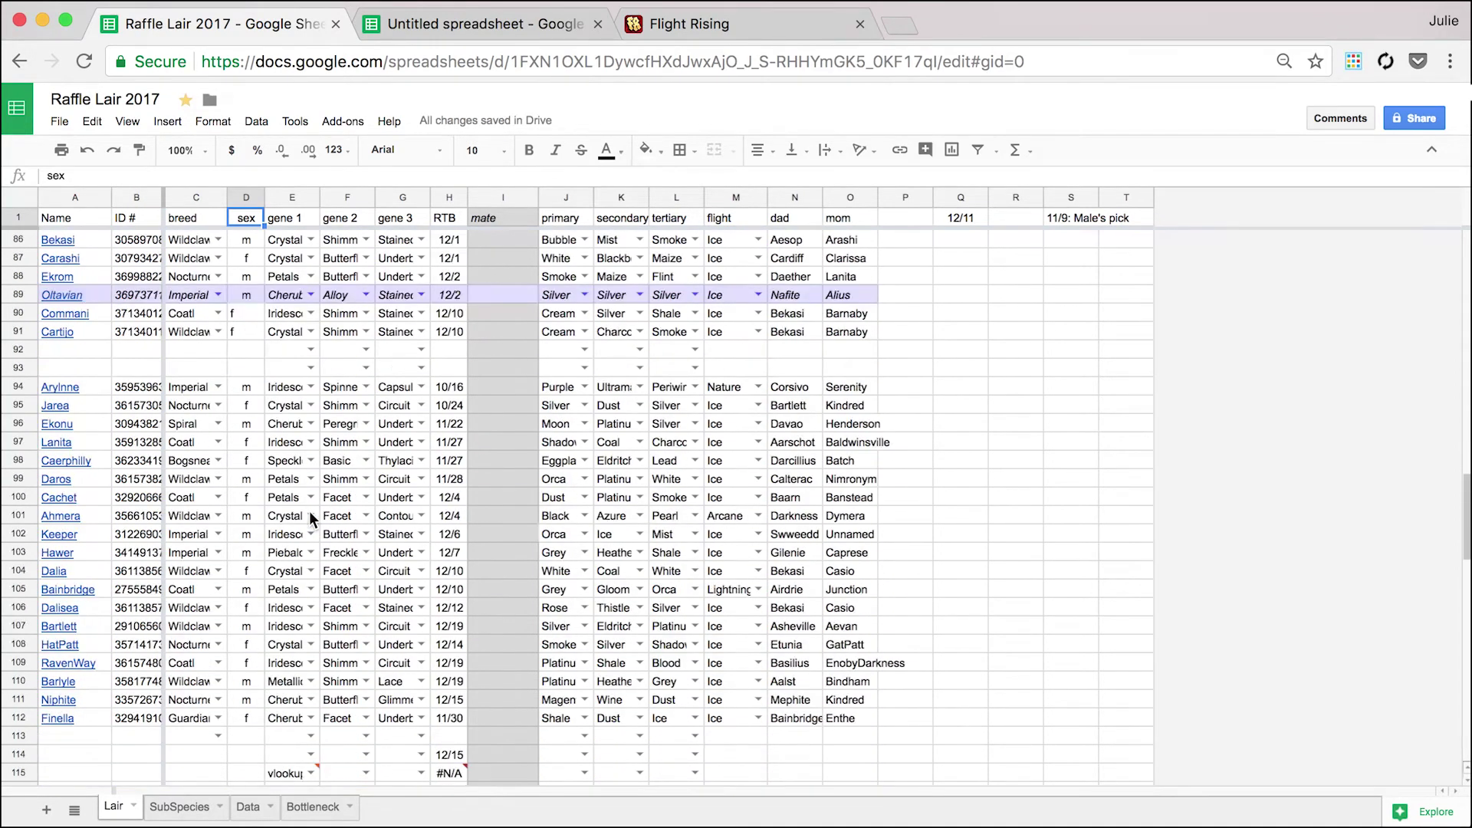
pyautogui.scroll(-8, 310, 511)
pyautogui.scroll(6, 310, 510)
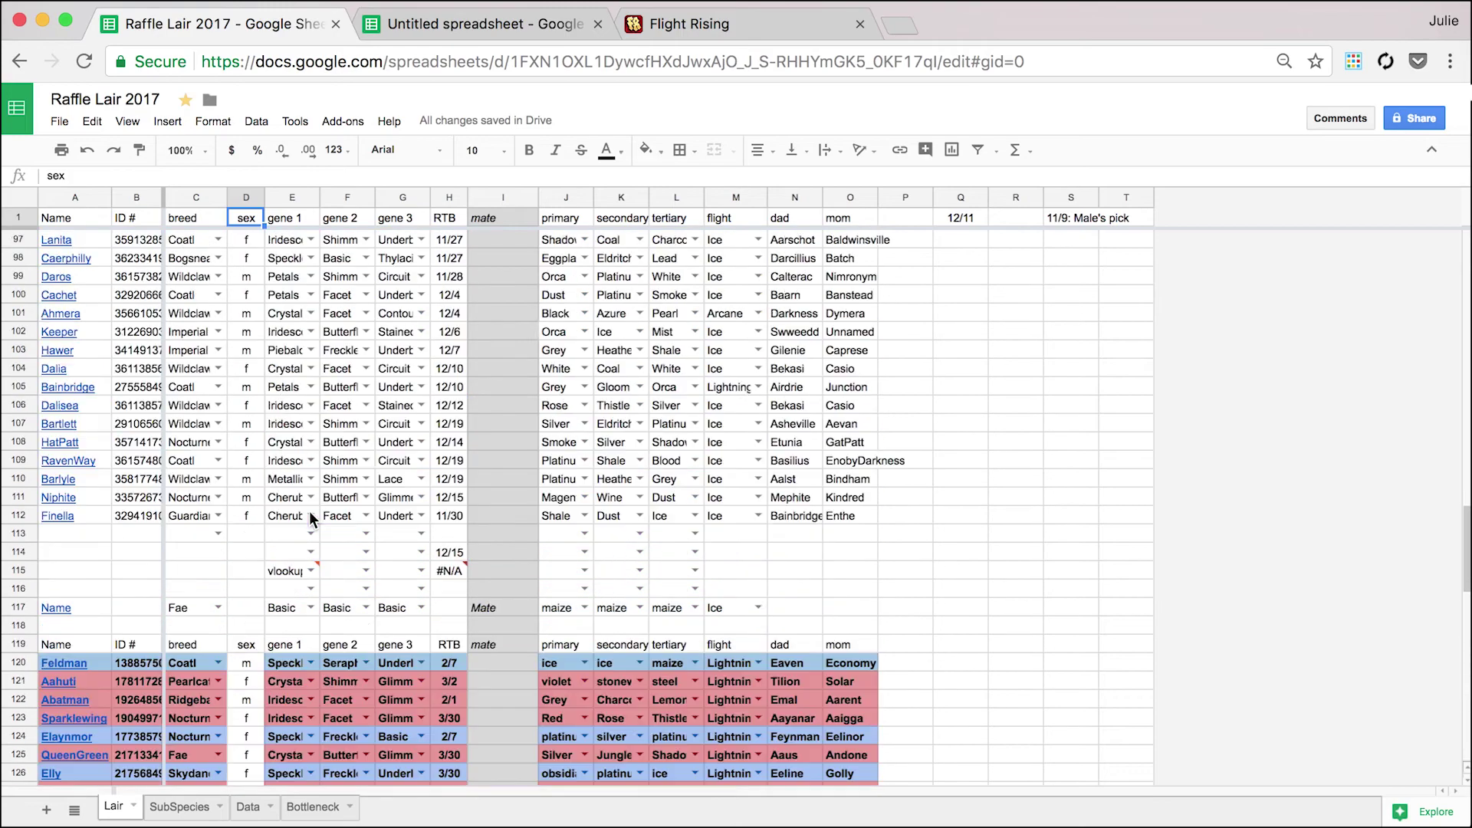
pyautogui.scroll(20, 310, 510)
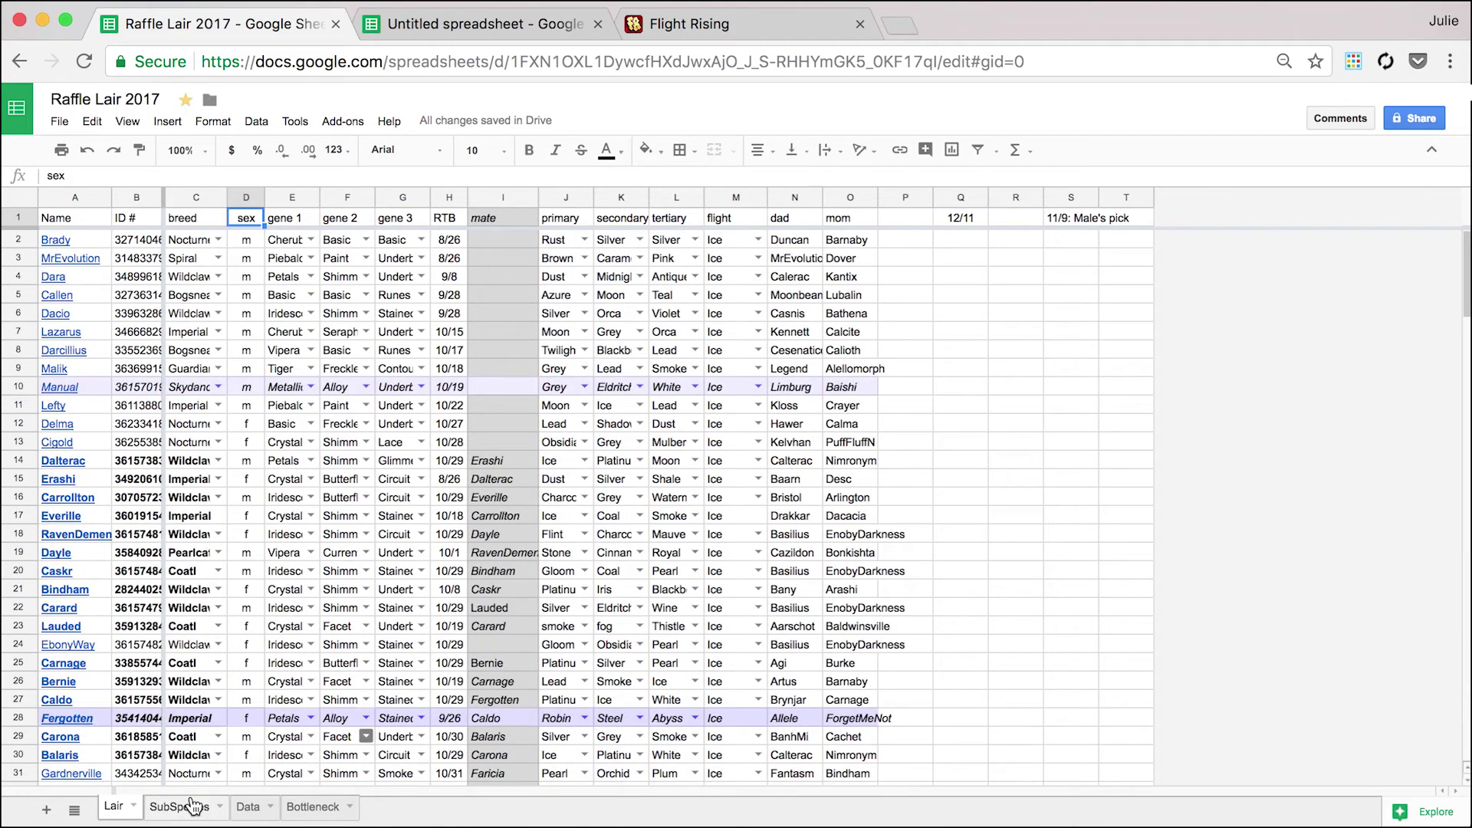
pyautogui.click(192, 806)
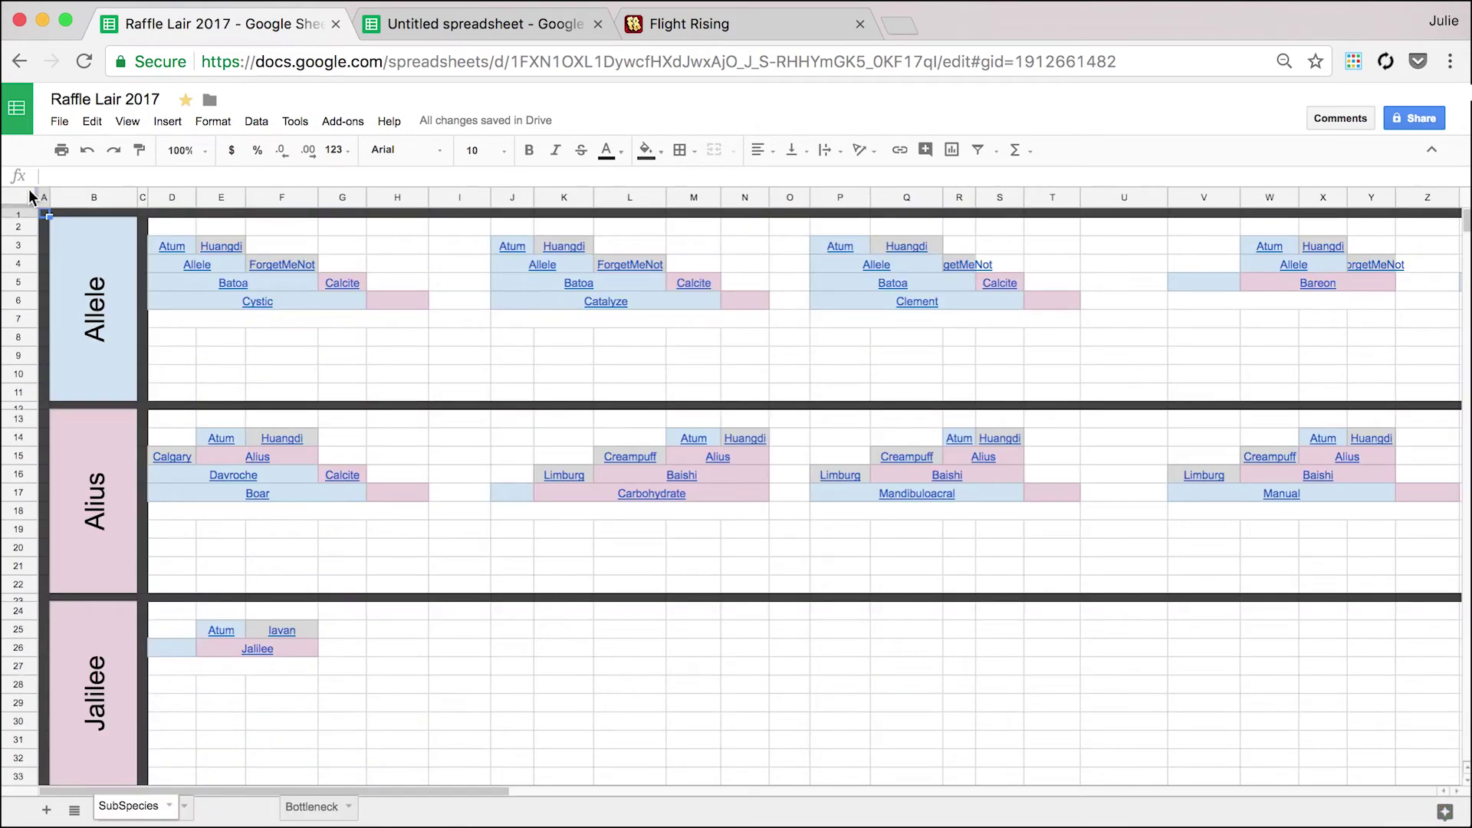
# Freeze columns A–C on the SubSpecies sheet, check by scrolling, and return to Lair.
pyautogui.moveTo(37, 197); pyautogui.dragTo(142, 202)
pyautogui.hscroll(10, 344, 369)
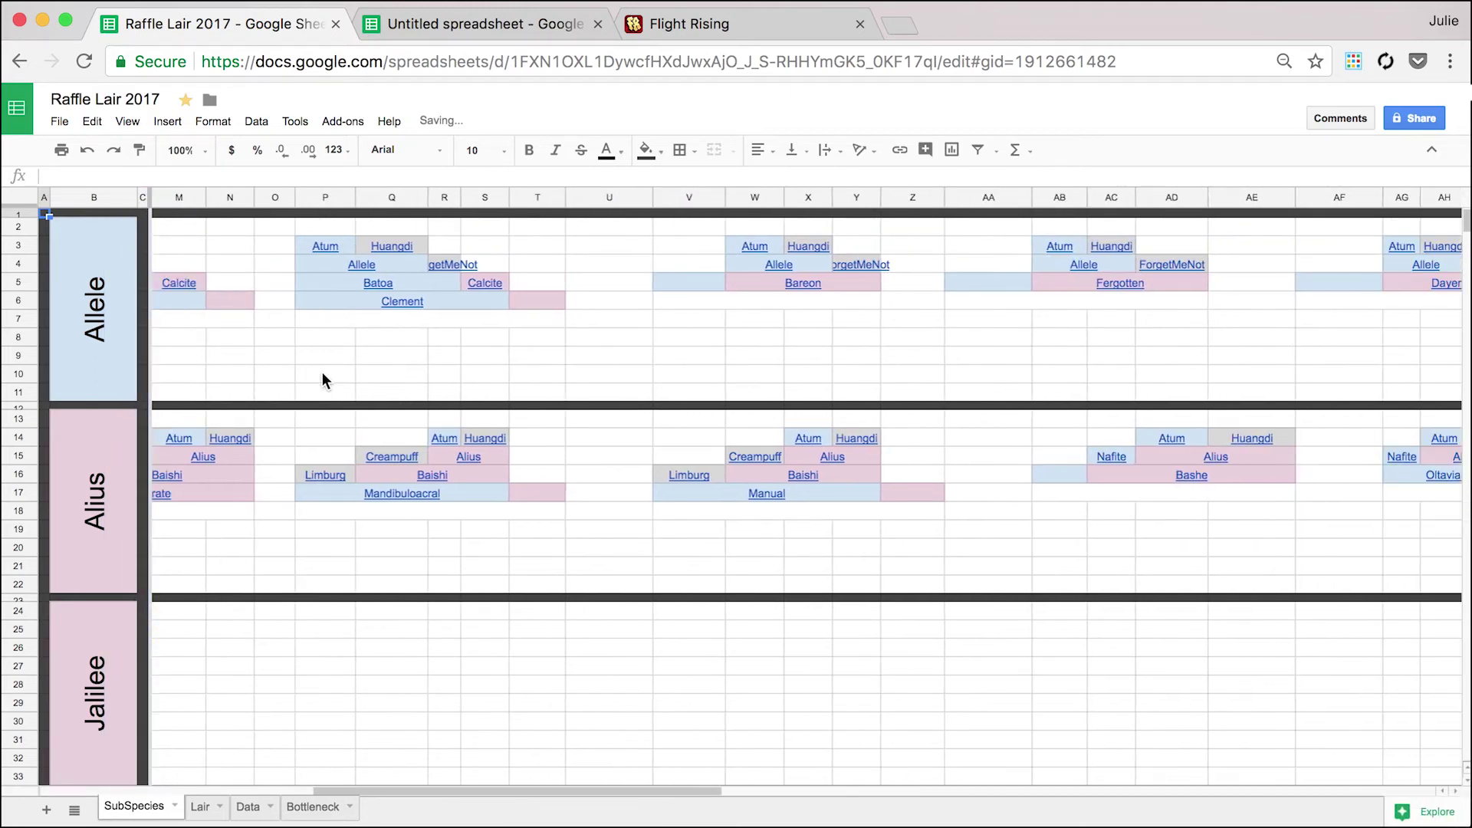
pyautogui.hscroll(-10, 323, 375)
pyautogui.scroll(-1, 322, 376)
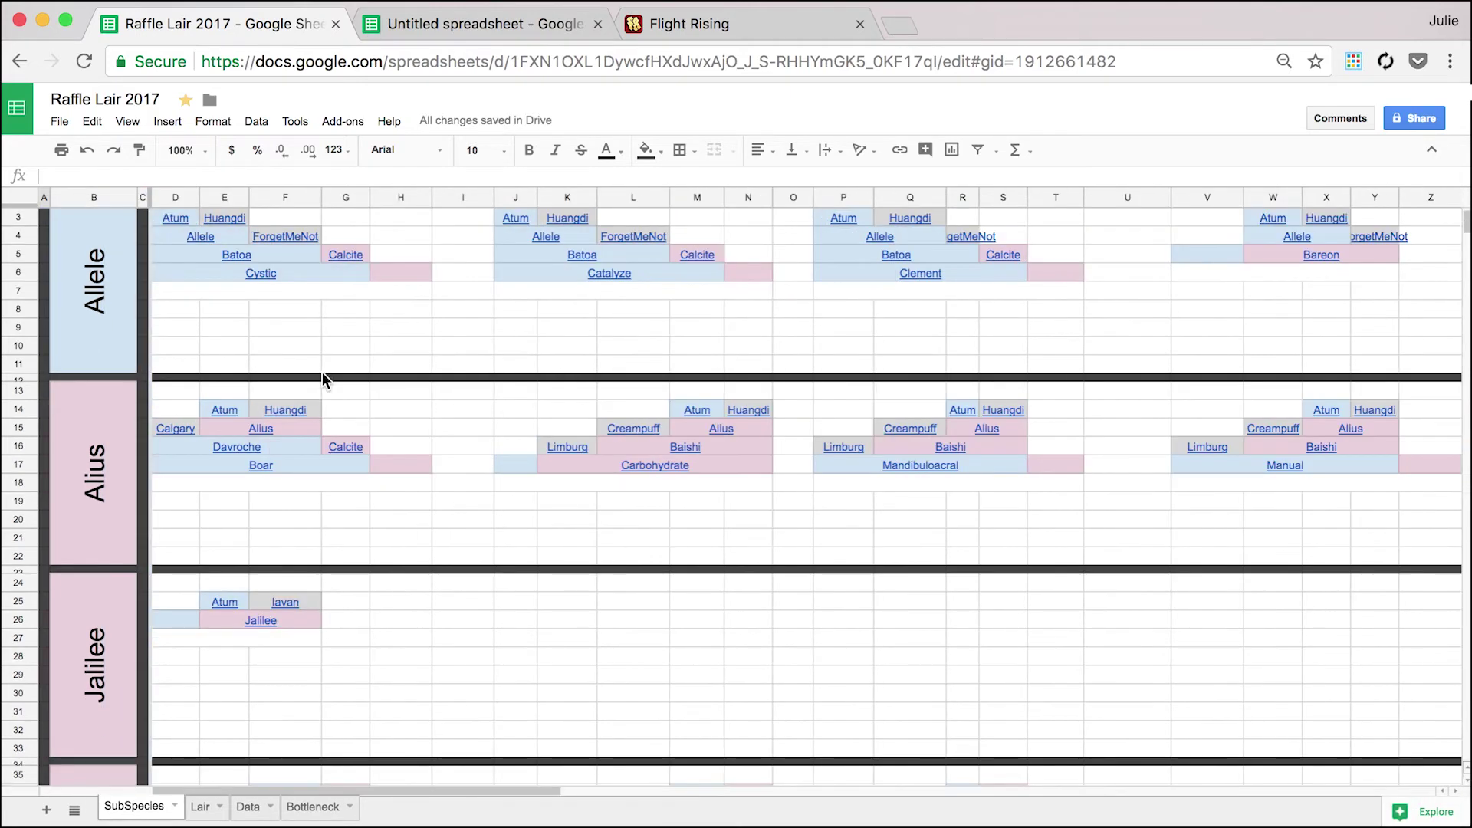
pyautogui.scroll(1, 322, 371)
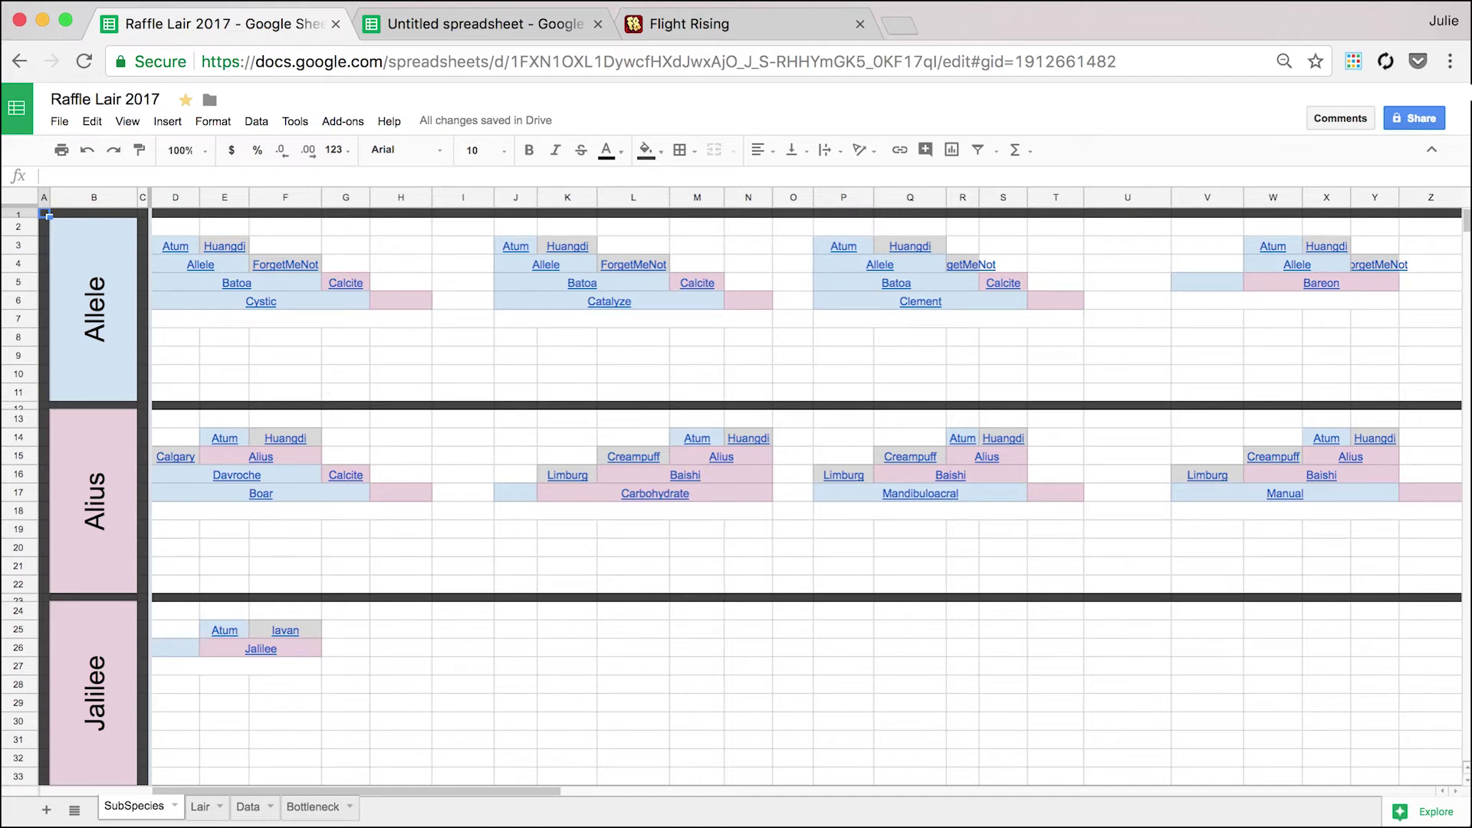
pyautogui.click(203, 812)
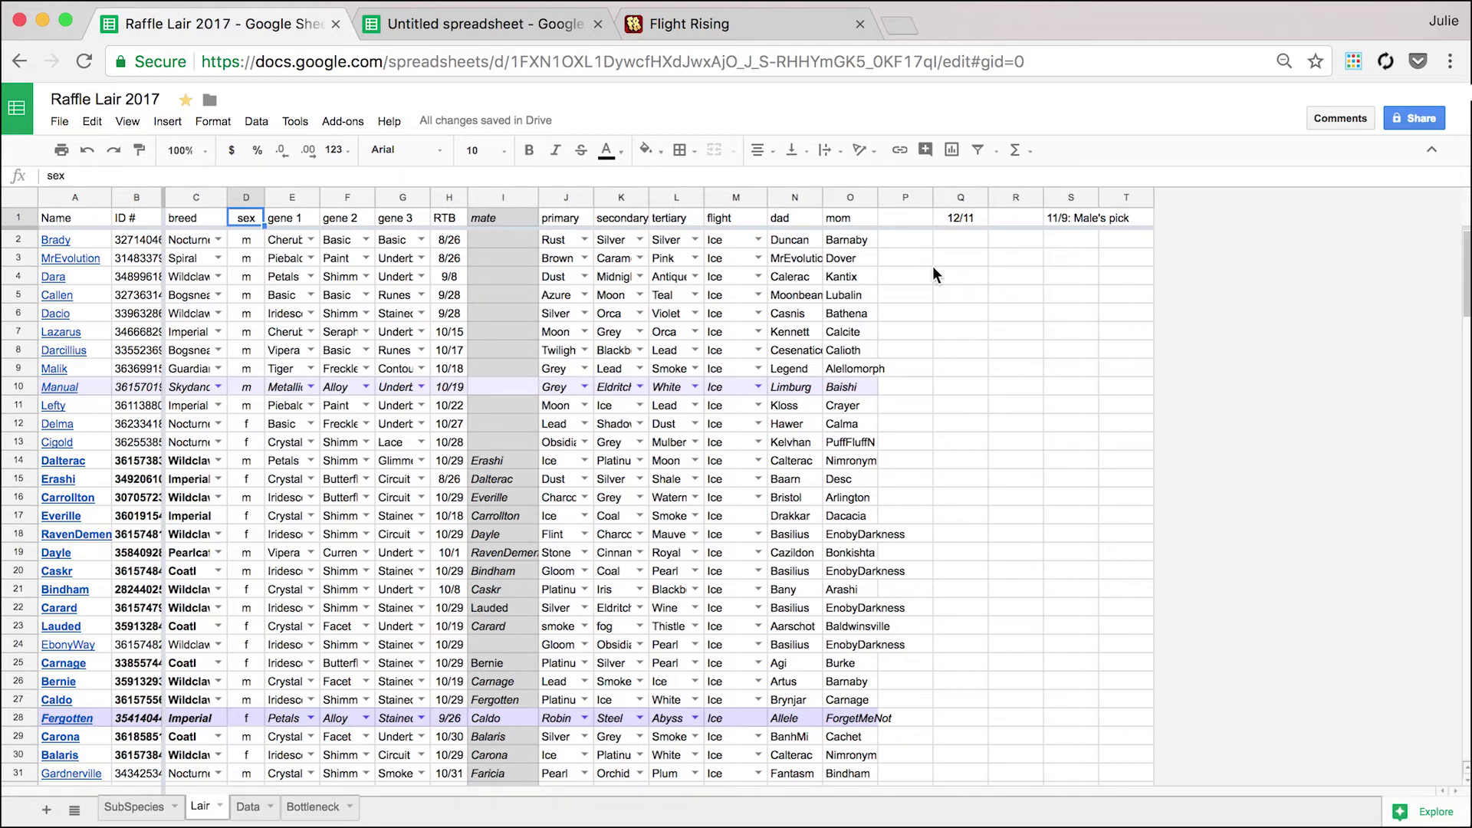
# Change Q1's formula from =today()+26 to =today()+35.
pyautogui.click(955, 227)
pyautogui.click(958, 220)
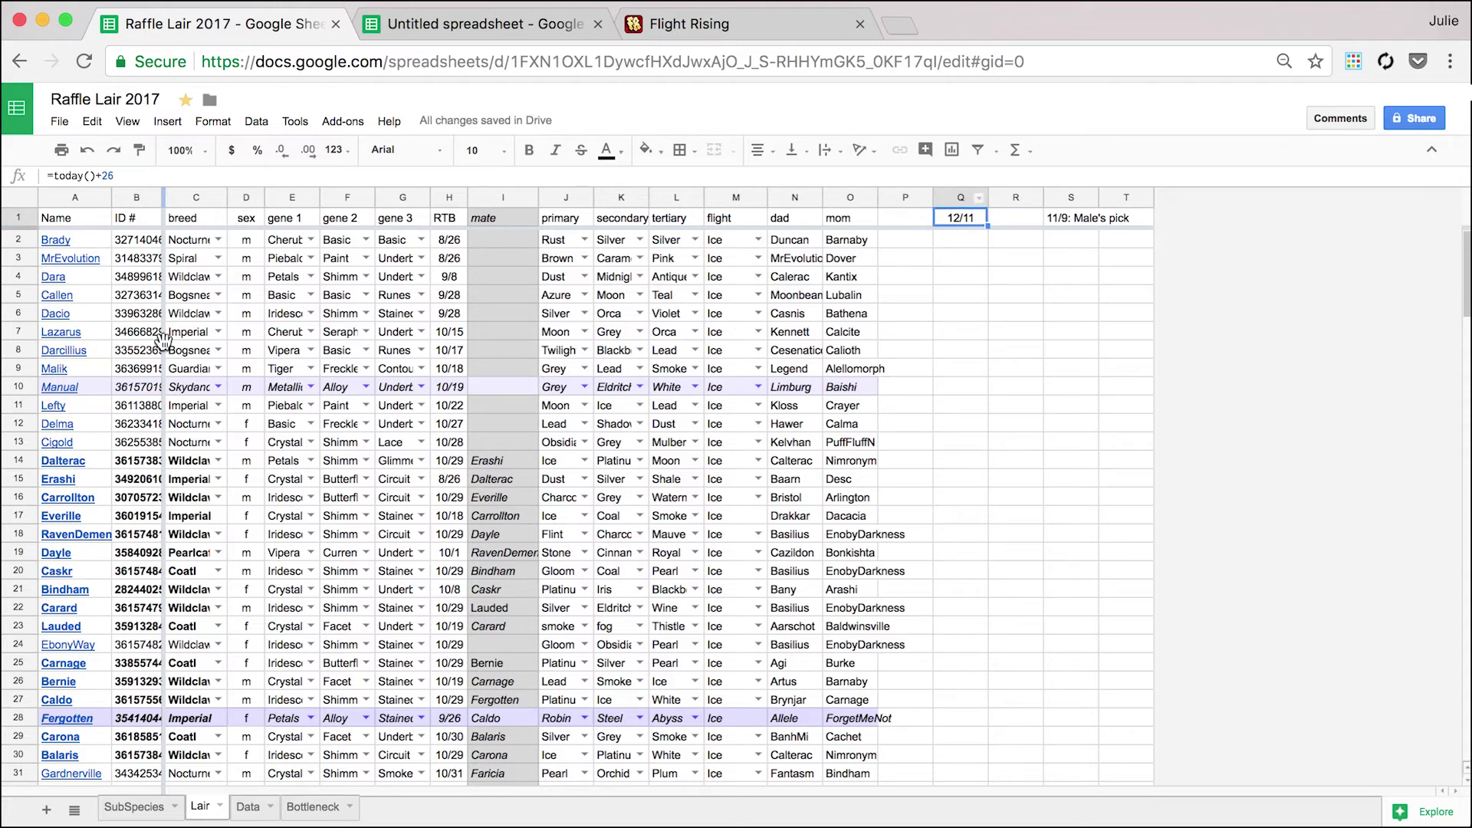
pyautogui.click(122, 176)
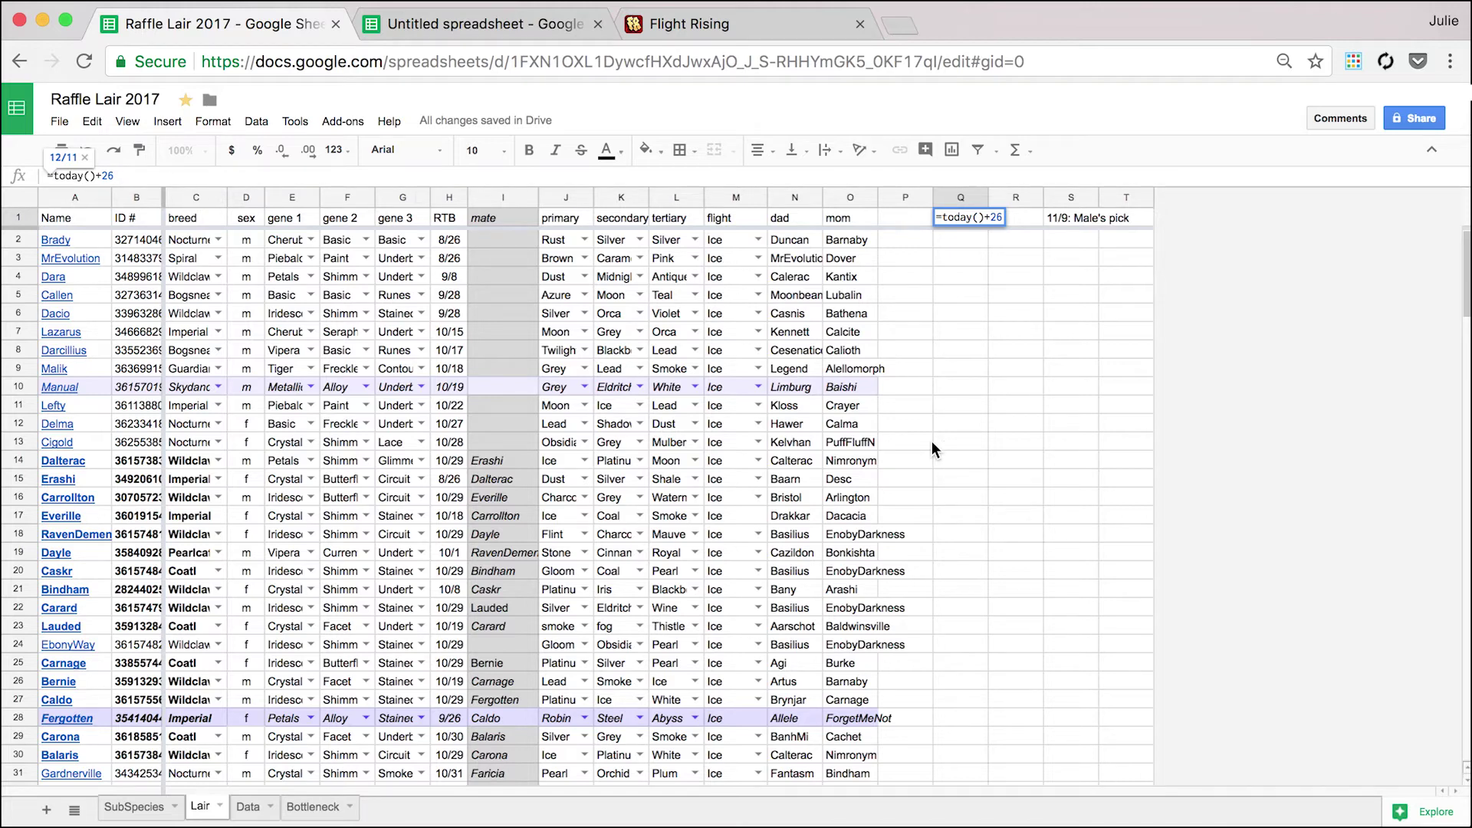
pyautogui.click(952, 427)
pyautogui.click(971, 219)
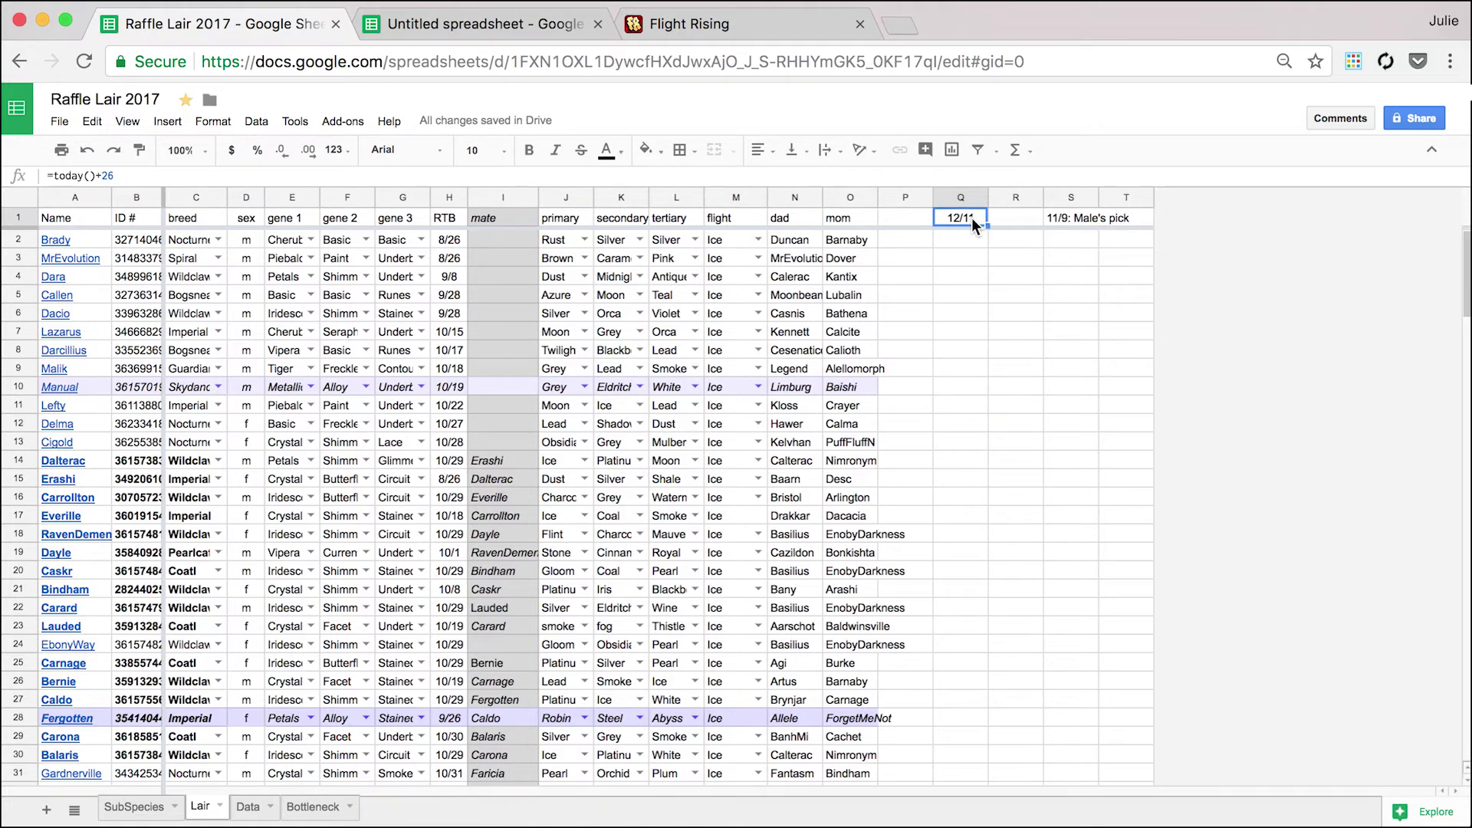
pyautogui.click(259, 178)
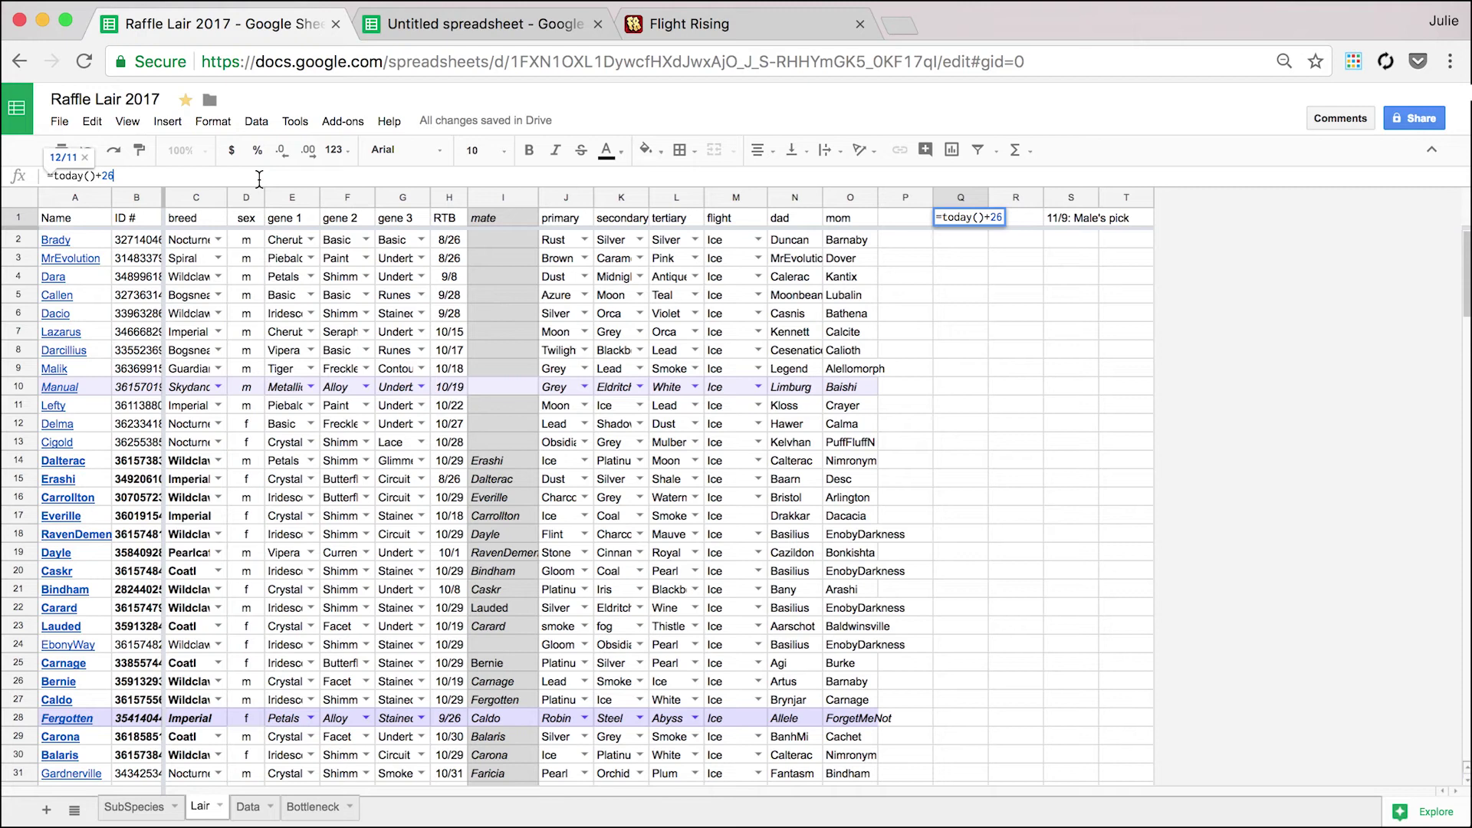
pyautogui.press('BackSpace')
pyautogui.write('35')
pyautogui.press('Return')
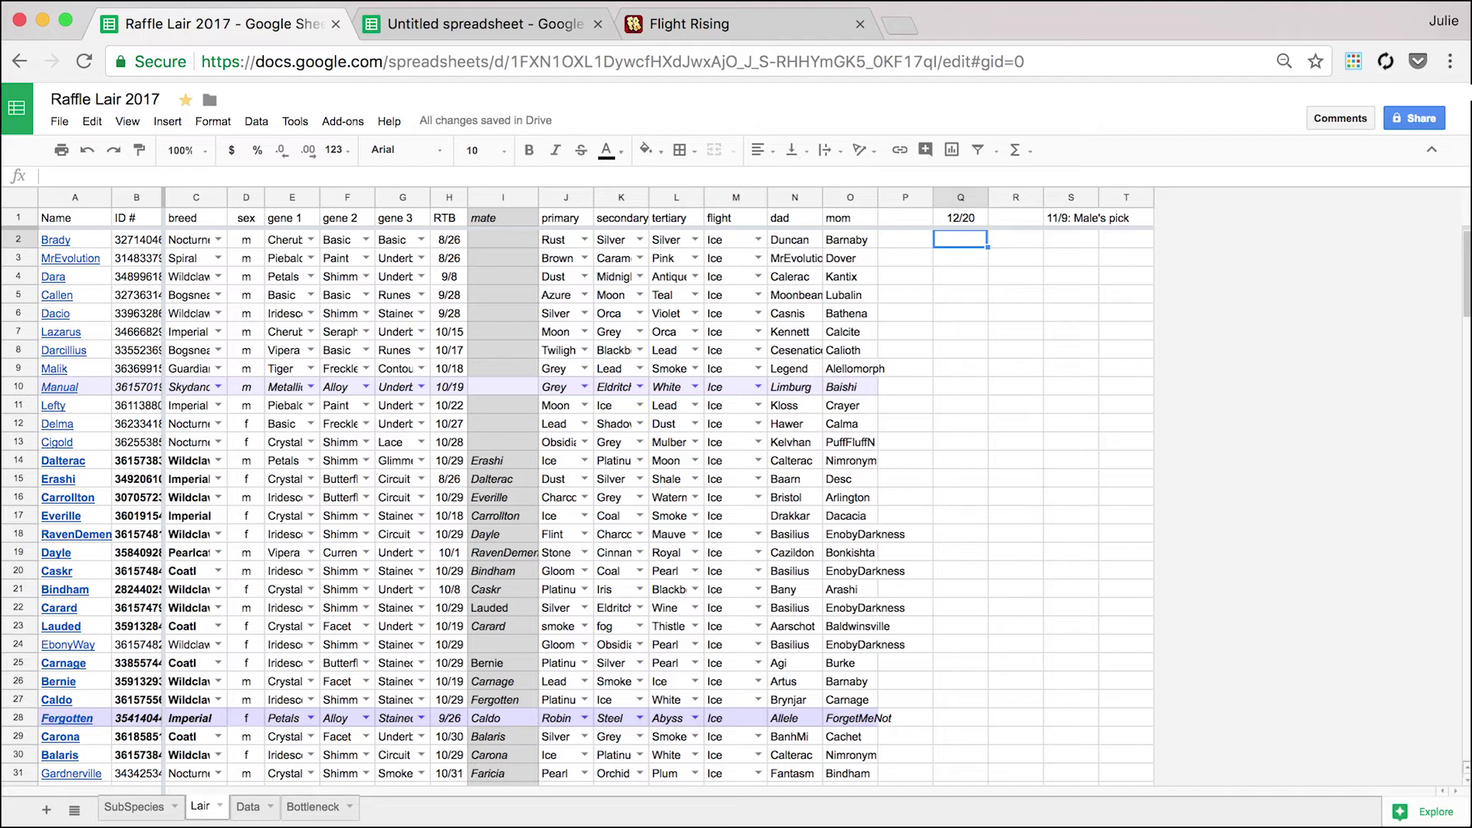
# Adjust Q1 to =today()+30 so it shows 12/15.
pyautogui.press('Up')
pyautogui.click(117, 175)
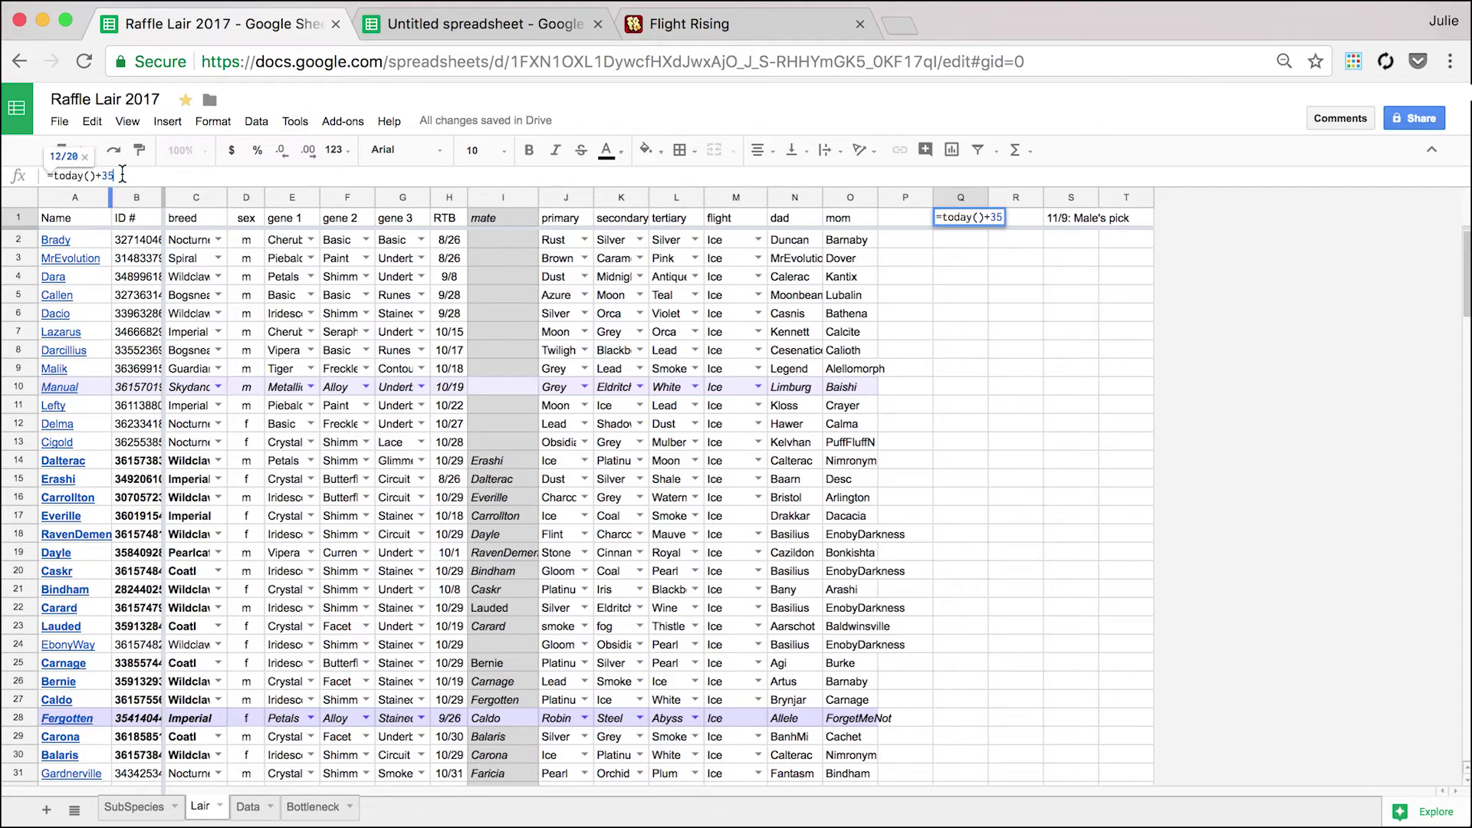
pyautogui.press('BackSpace')
pyautogui.write('0')
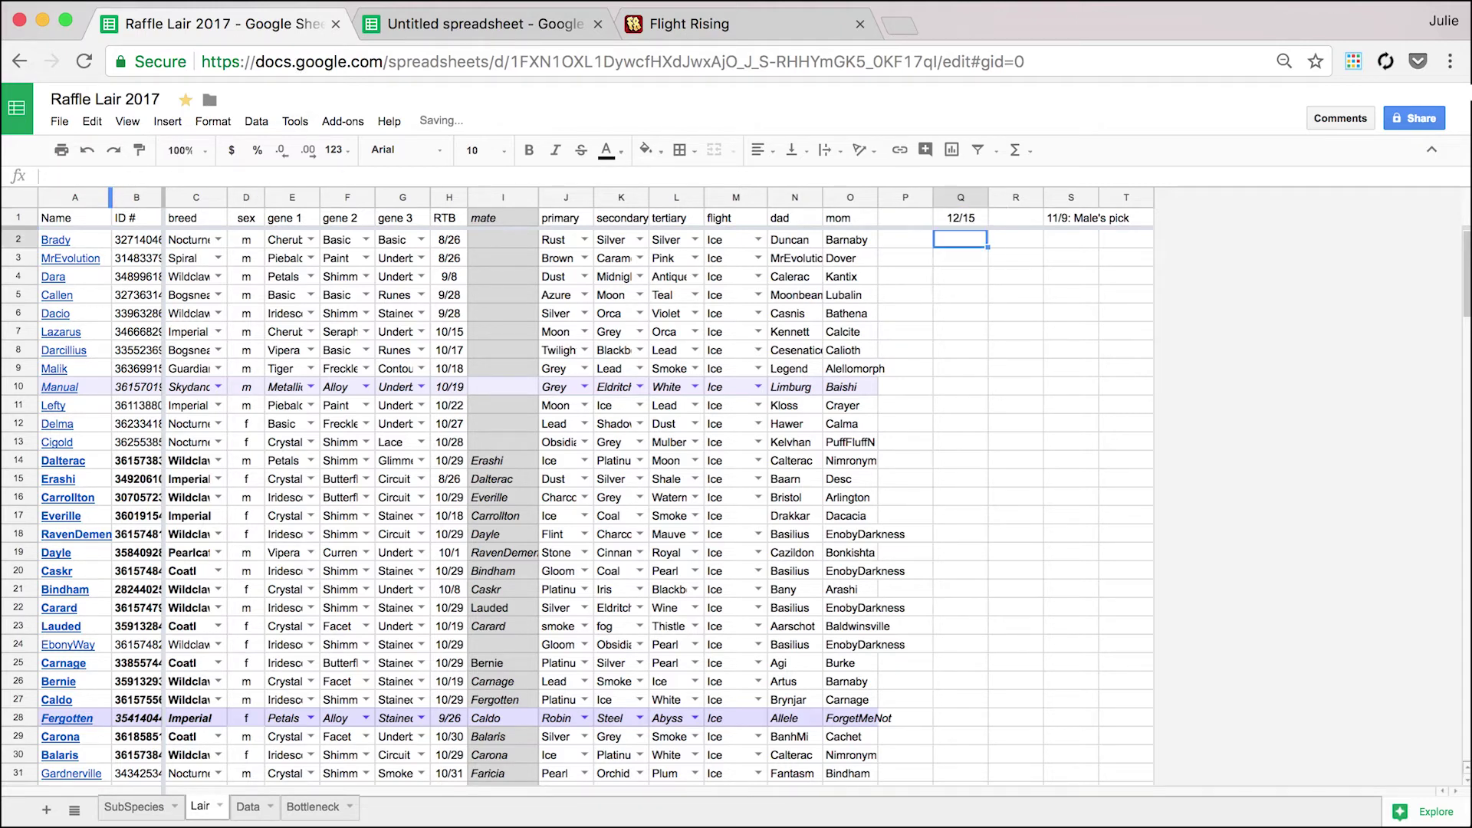
pyautogui.press('Up')
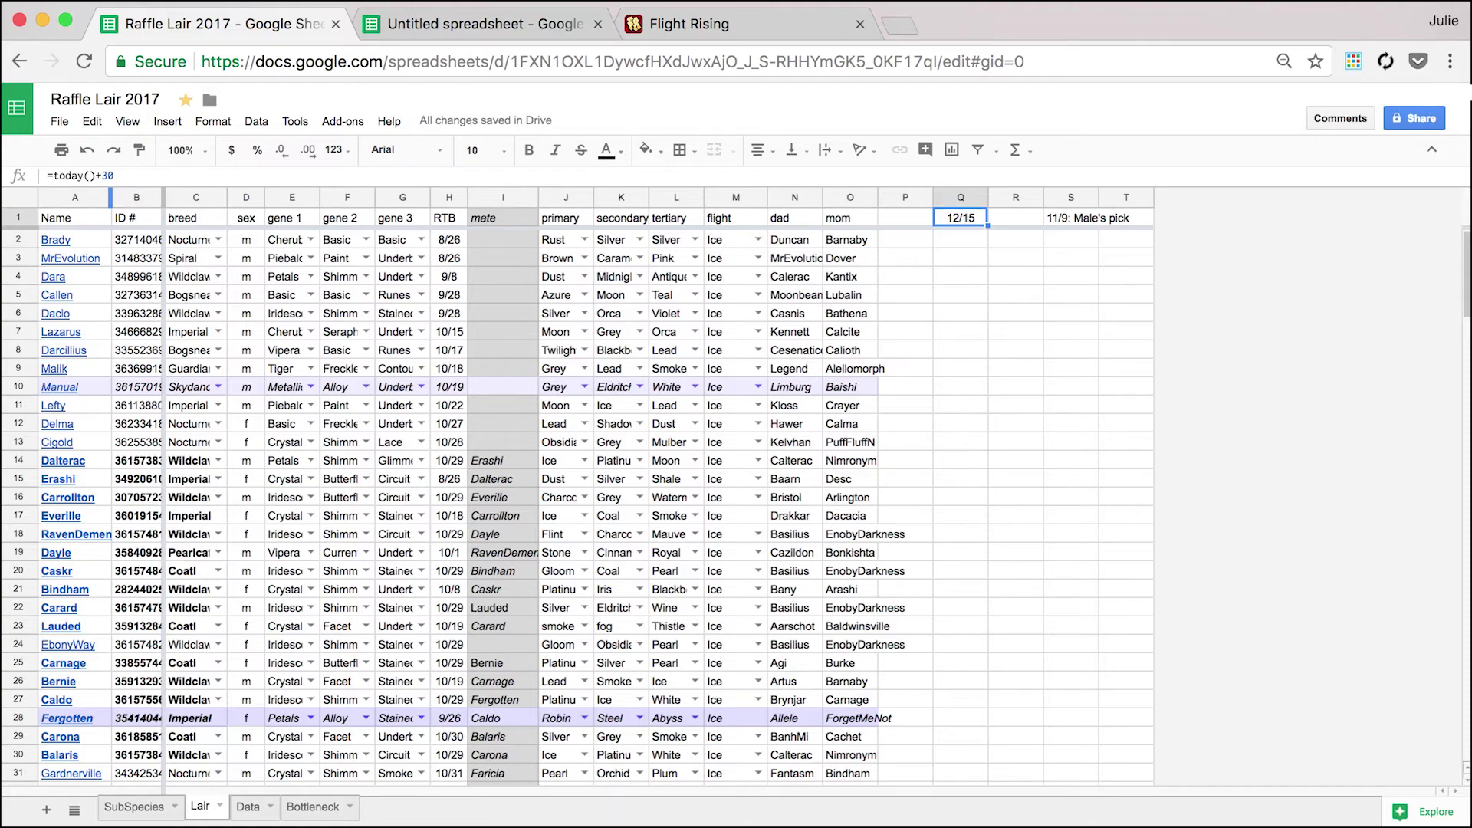
pyautogui.scroll(-20, 233, 467)
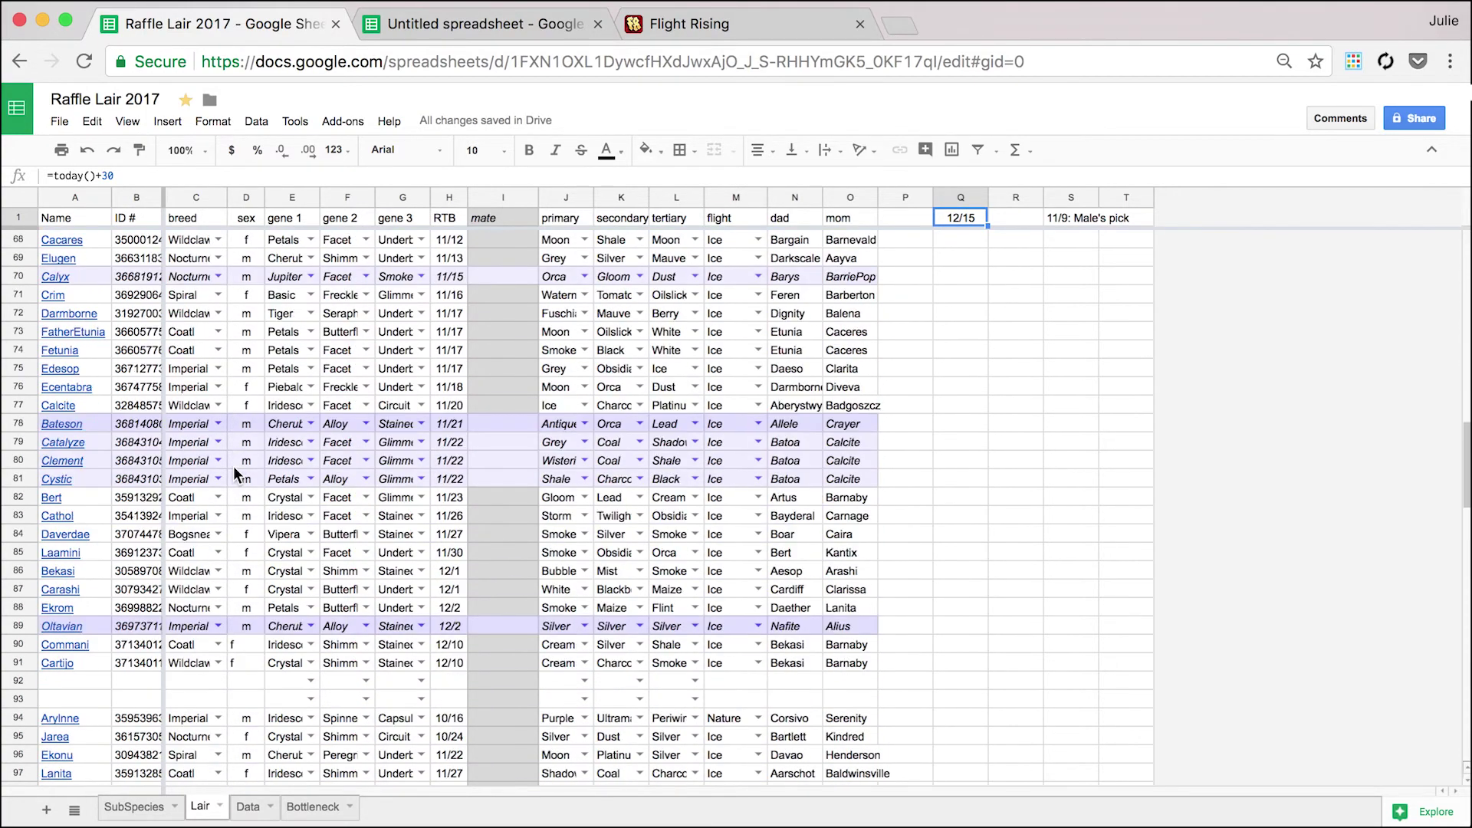
pyautogui.scroll(-2, 233, 467)
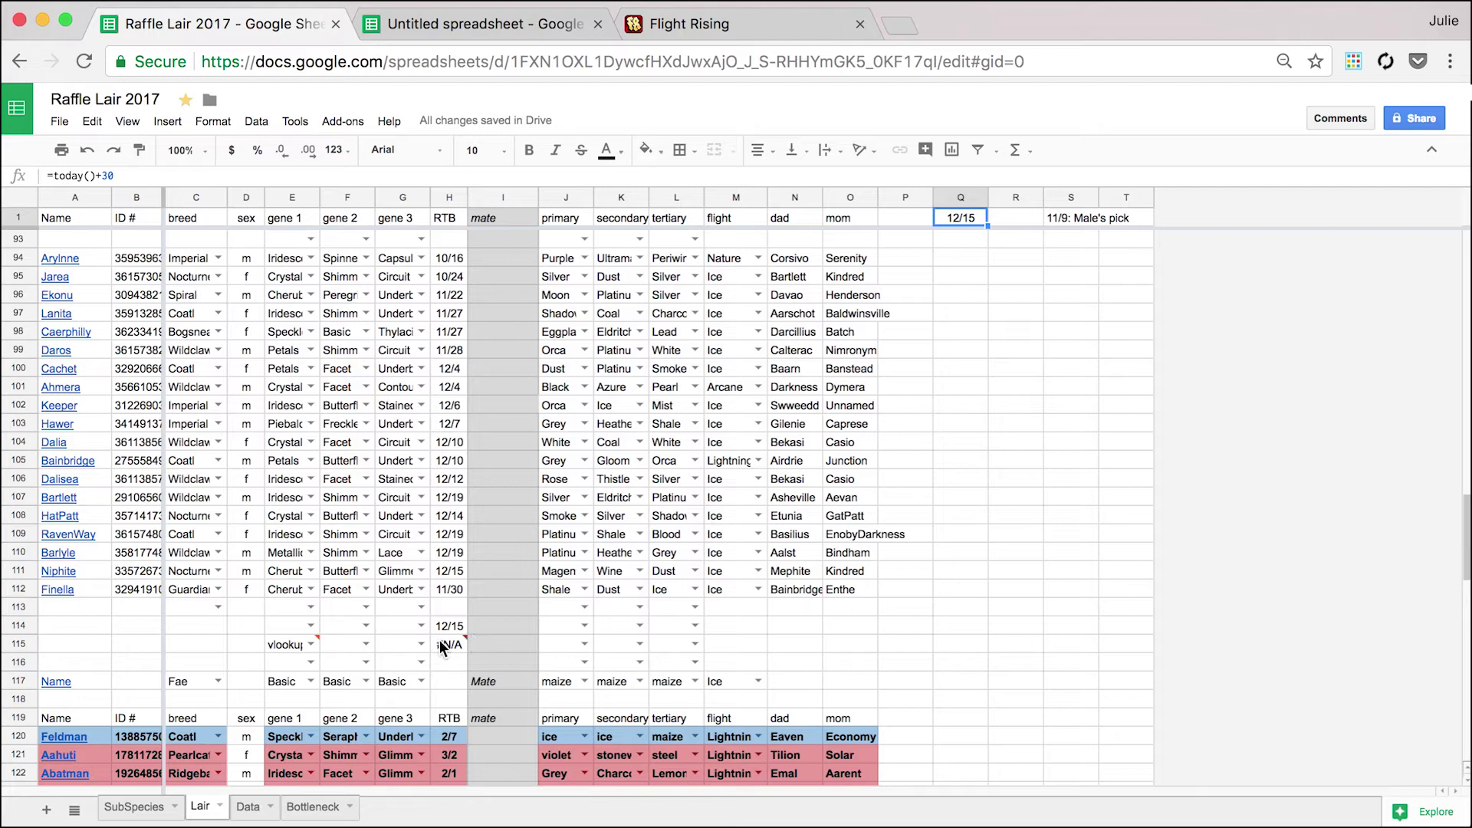
pyautogui.click(439, 642)
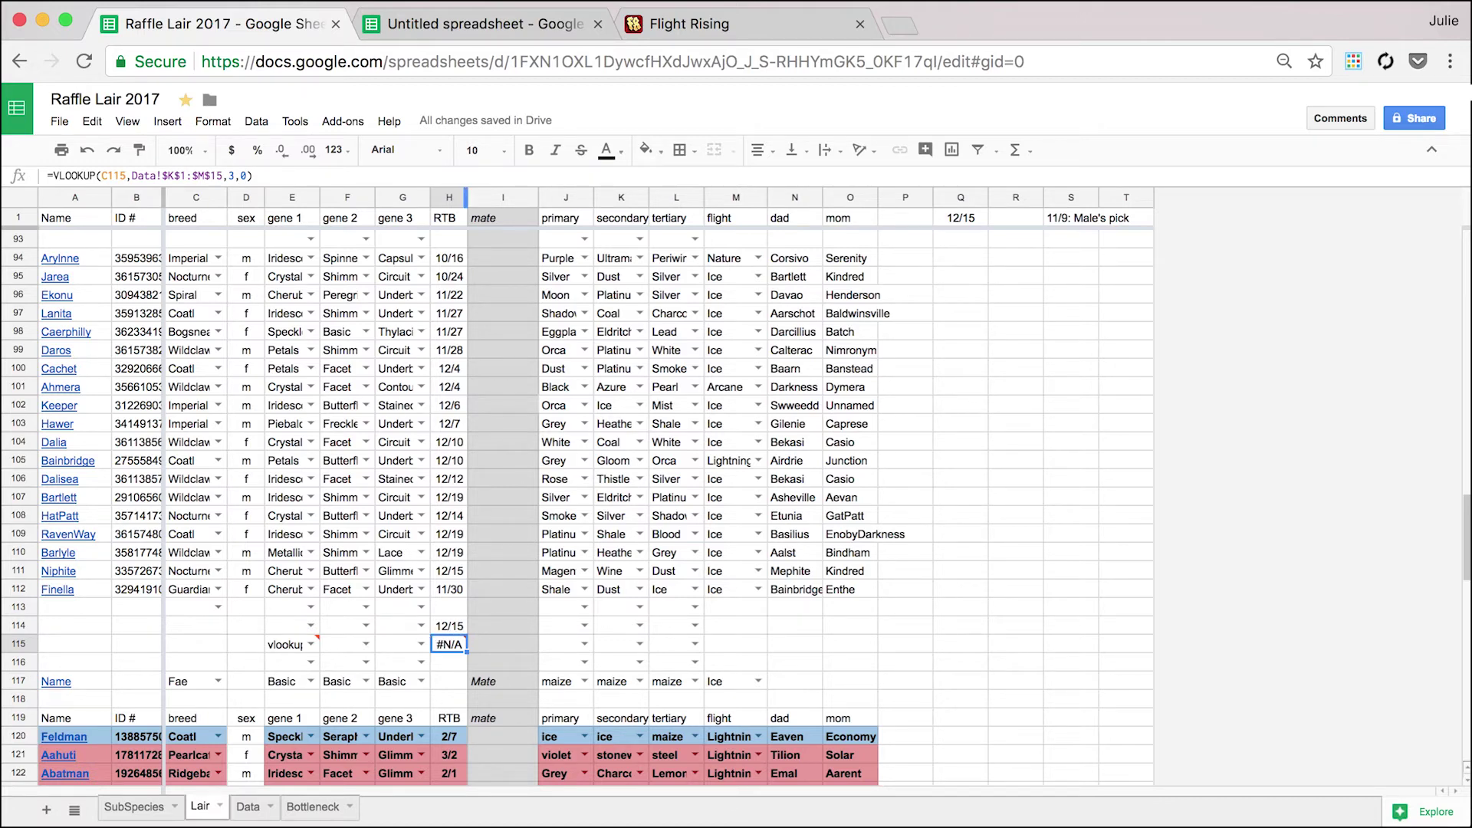
# Enter shirt prices 2.5, 400, 125 and 7.50 in J2:J5 of the Untitled spreadsheet.
pyautogui.click(457, 25)
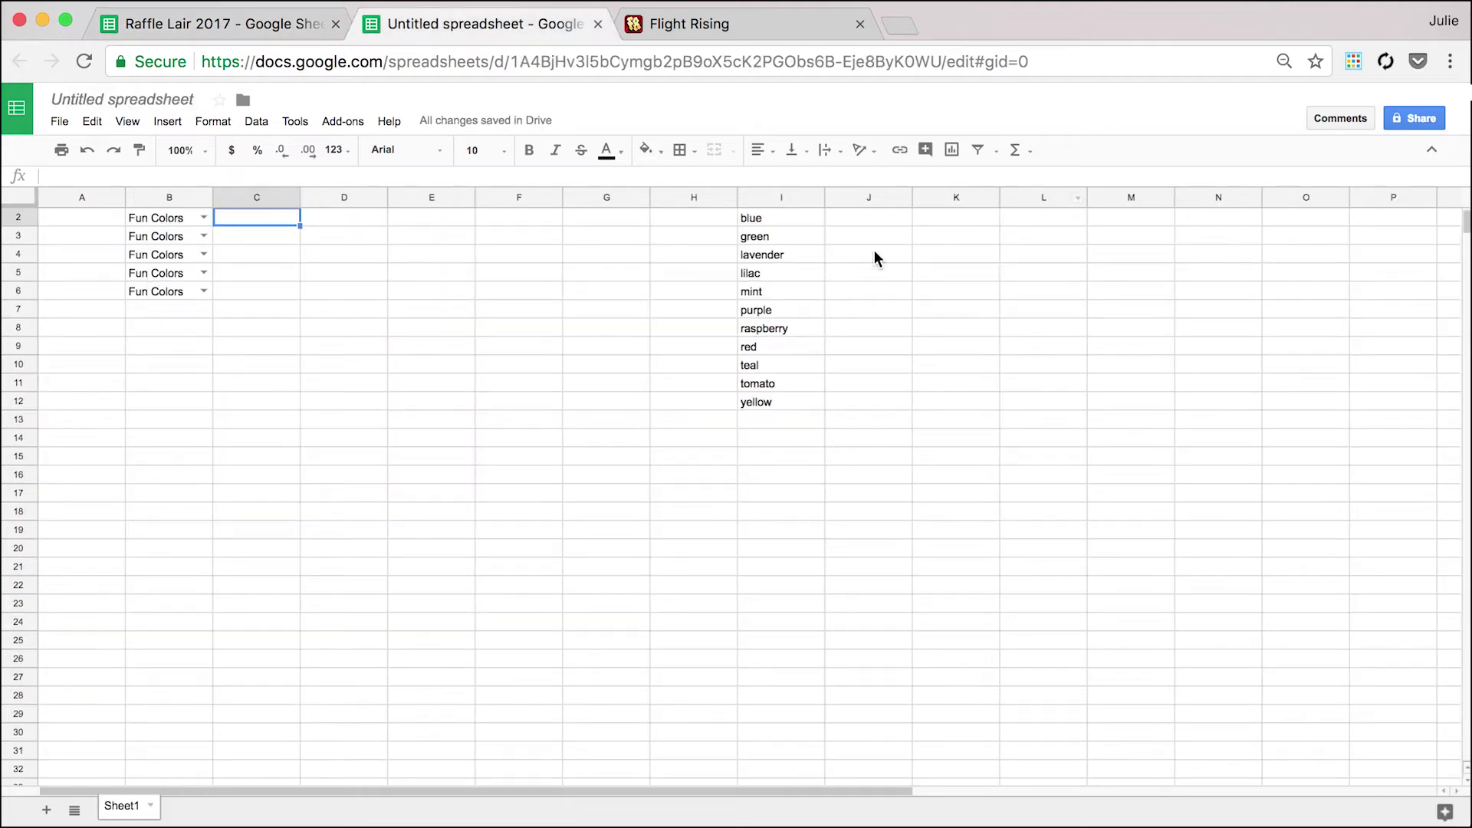
pyautogui.click(854, 237)
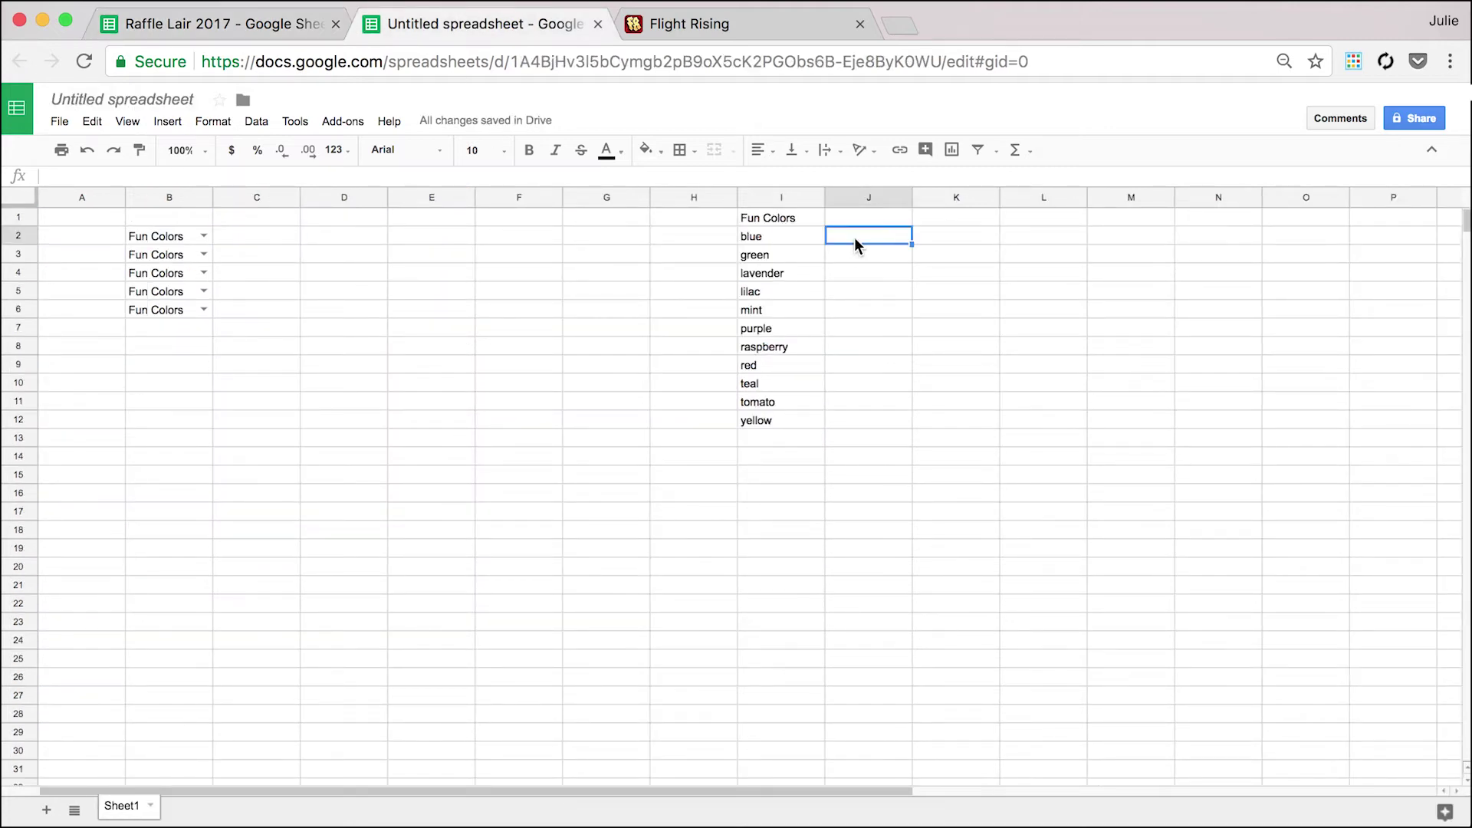
pyautogui.write('2.5')
pyautogui.press('Return')
pyautogui.write('4')
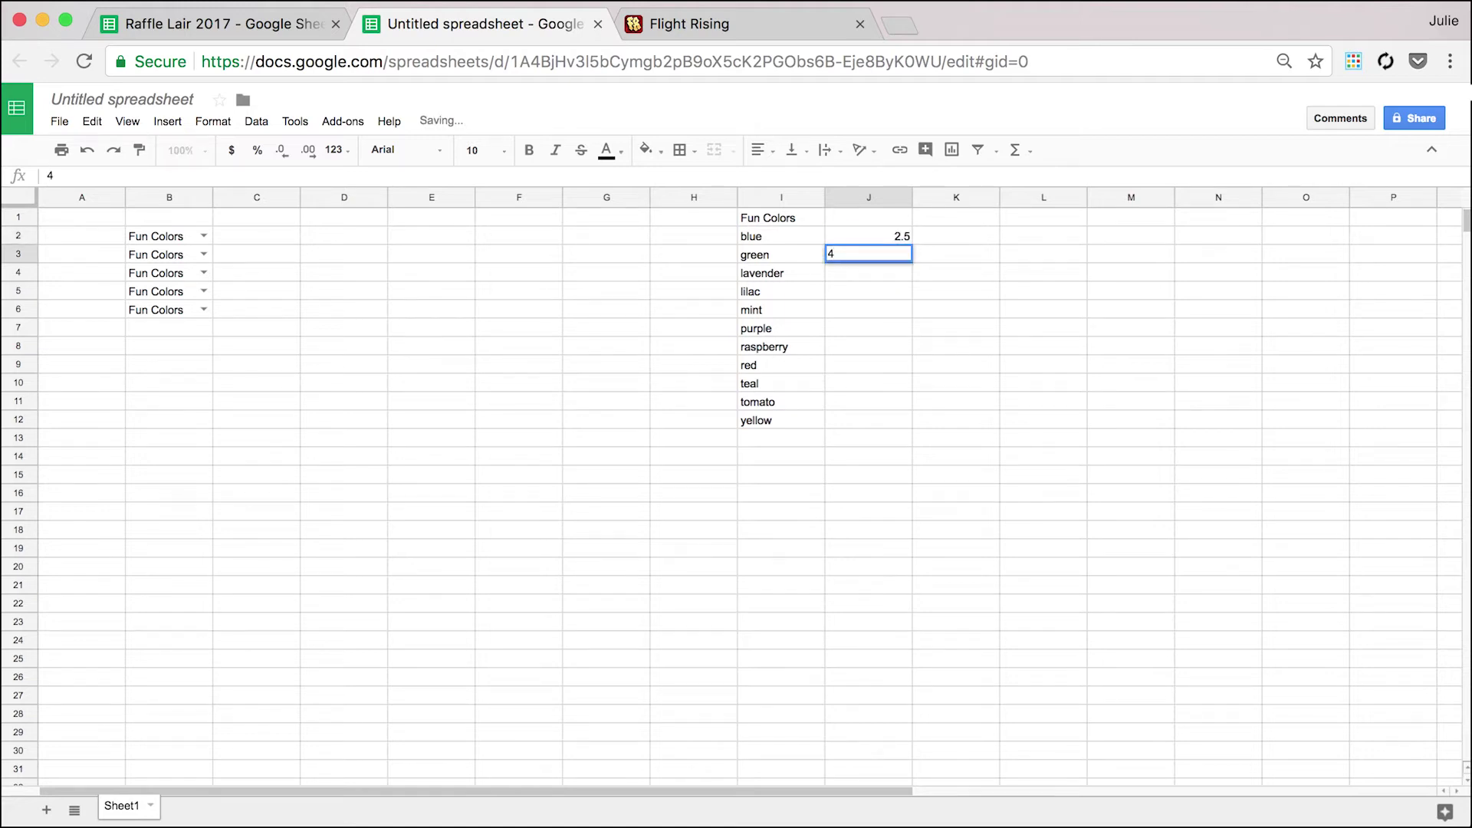
pyautogui.write('00')
pyautogui.press('Return')
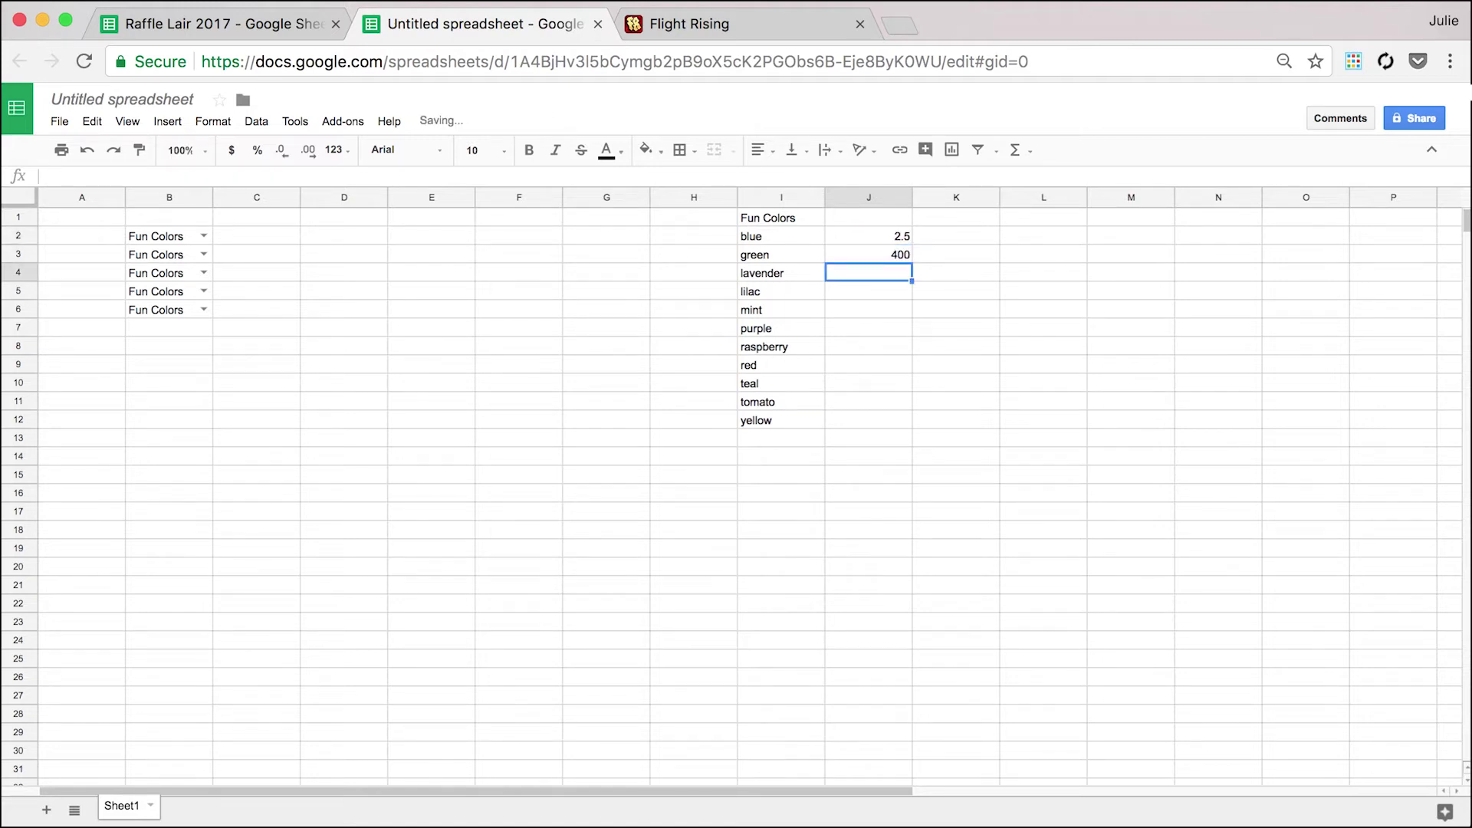
pyautogui.write('12')
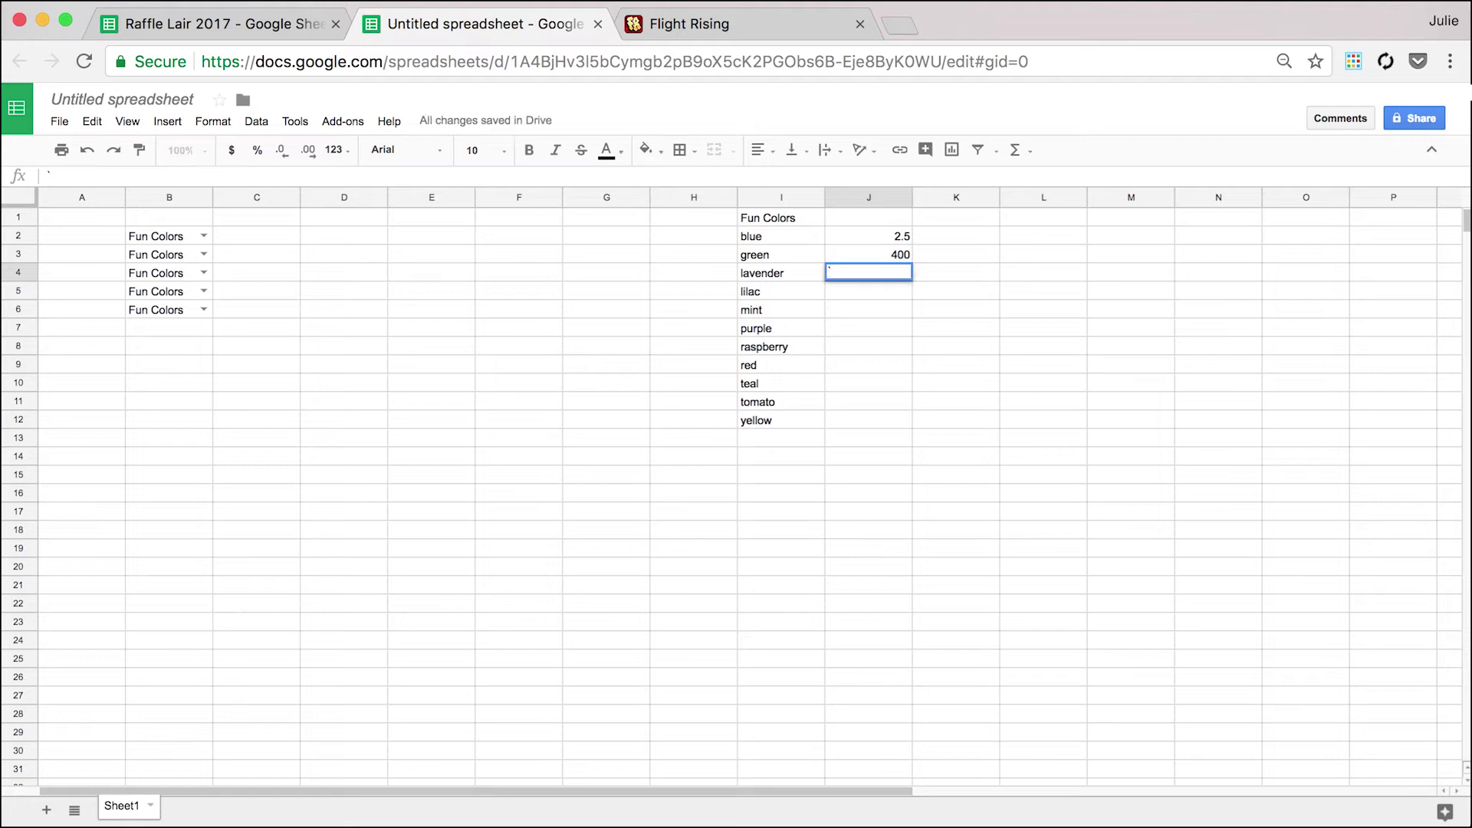
pyautogui.write('5')
pyautogui.press('Return')
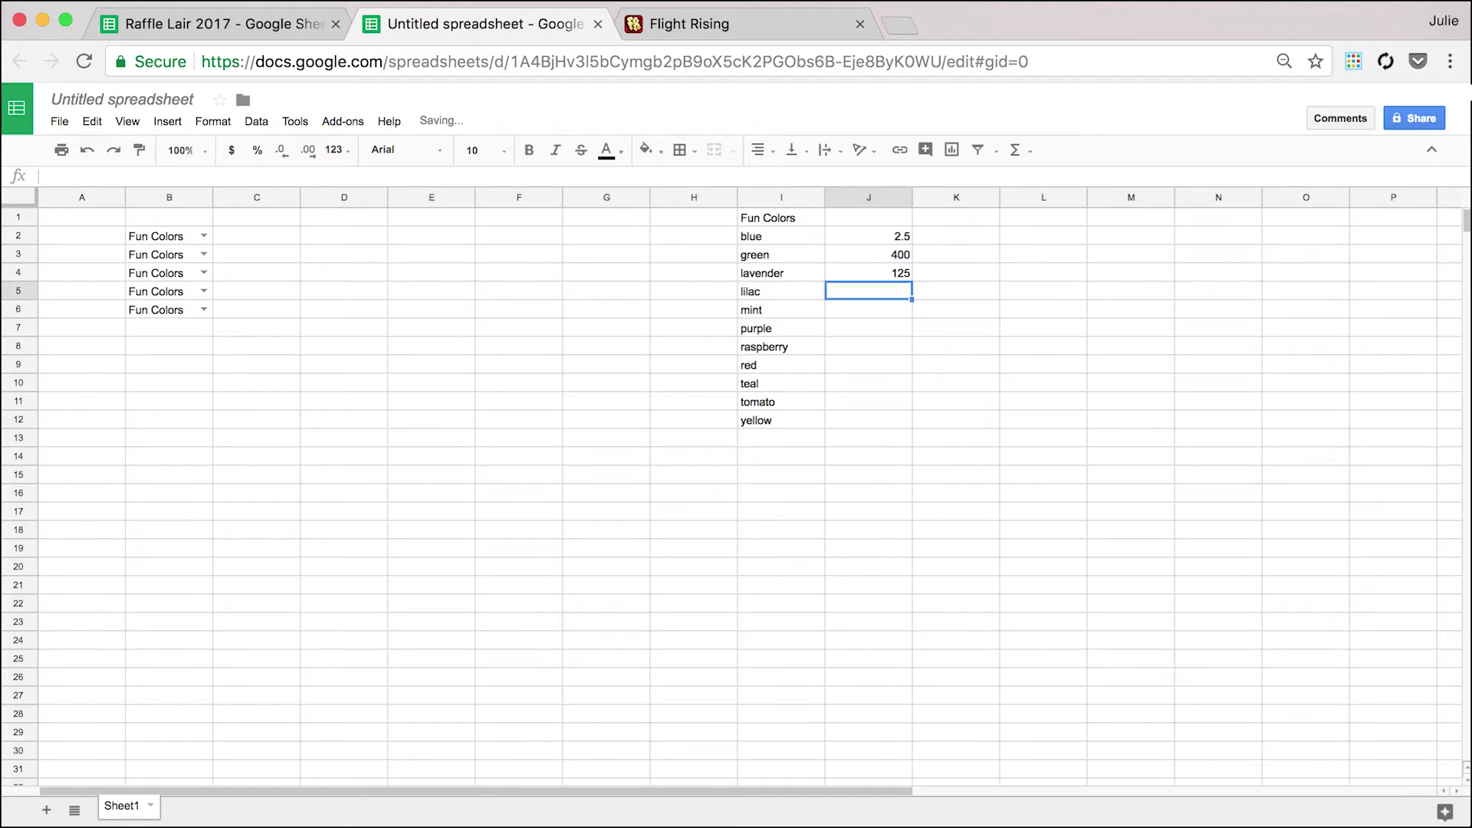
pyautogui.write('7.50')
pyautogui.press('Return')
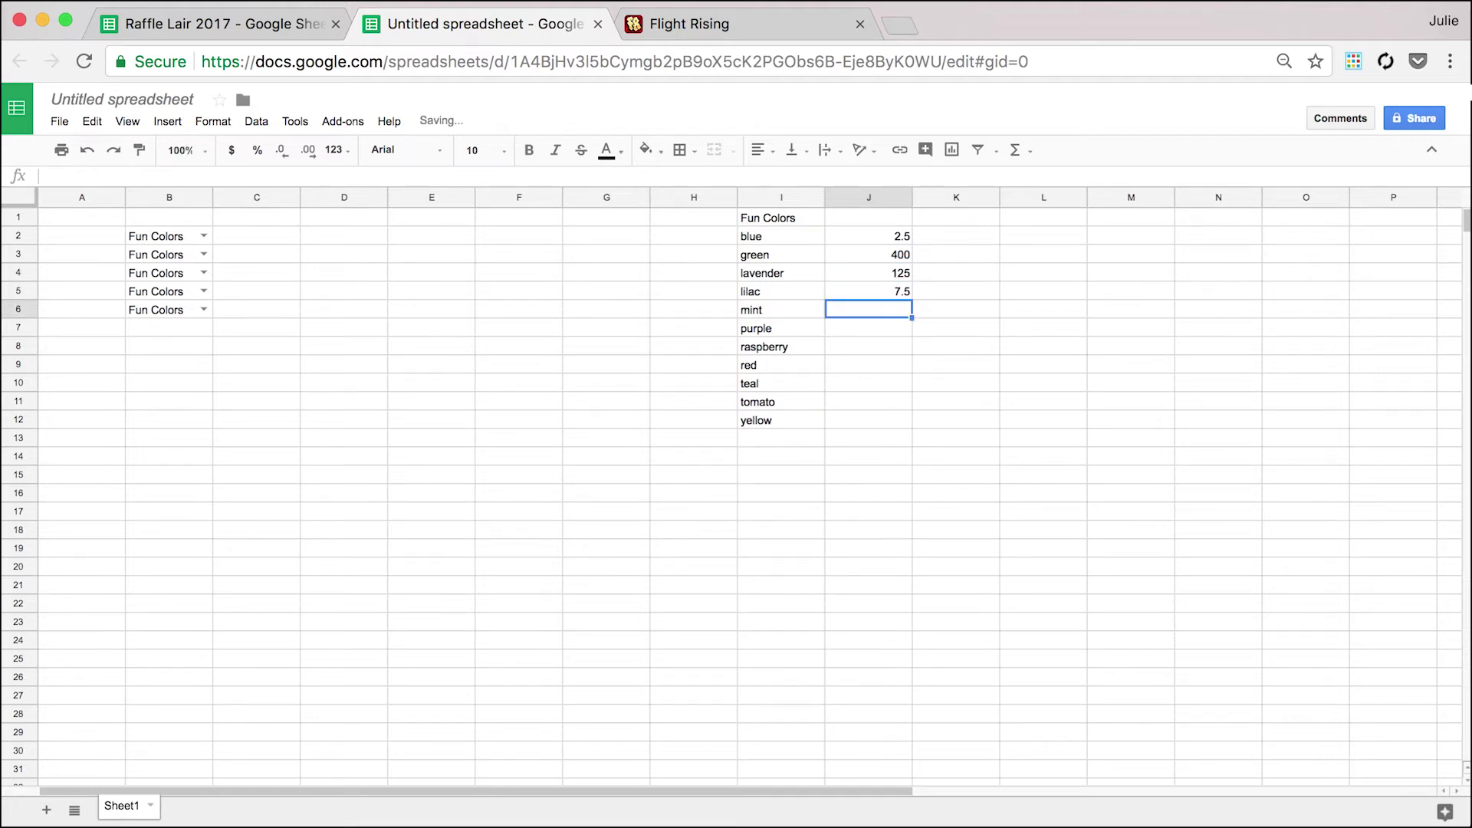
# Title I1 'Shirt colors' and J1 'Shirt Pricing'.
pyautogui.press('Up')
pyautogui.press('Up')
pyautogui.press('Up')
pyautogui.press('Up')
pyautogui.press('Left')
pyautogui.press('Up')
pyautogui.write('Shirt colors')
pyautogui.press('Tab')
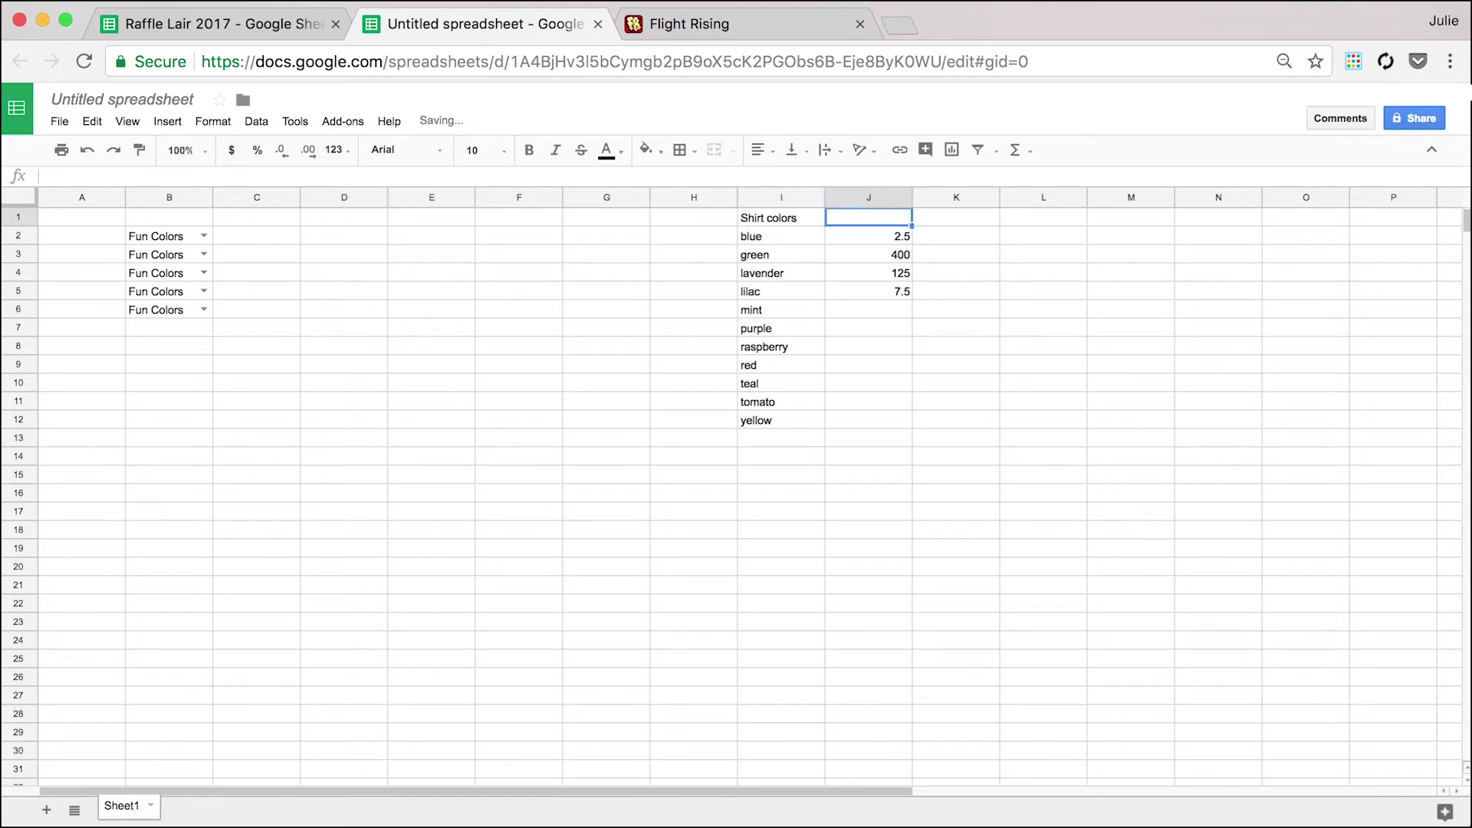
pyautogui.write('Shirt Pricing')
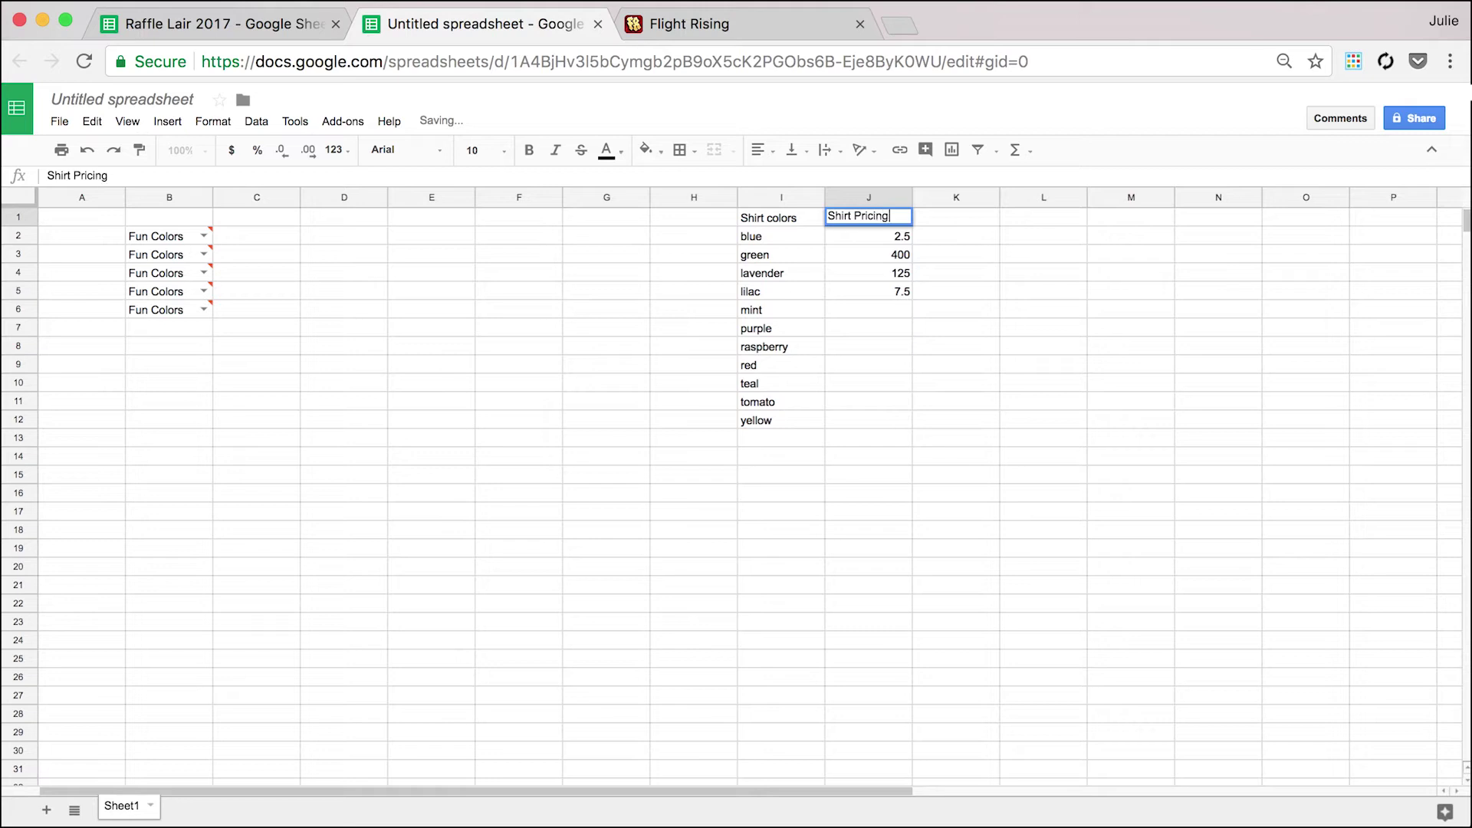
pyautogui.press('Return')
pyautogui.click(571, 555)
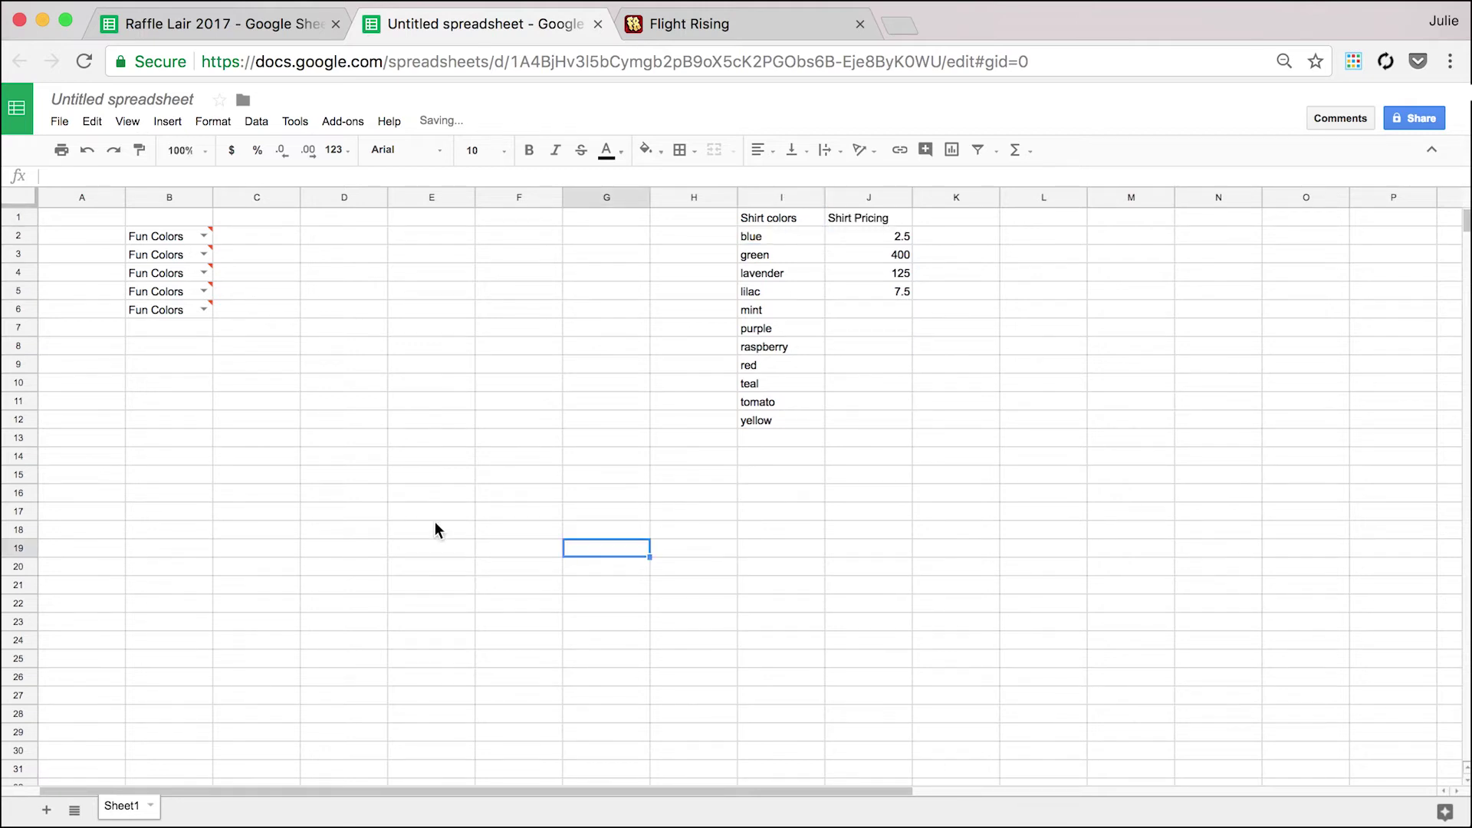
pyautogui.click(239, 457)
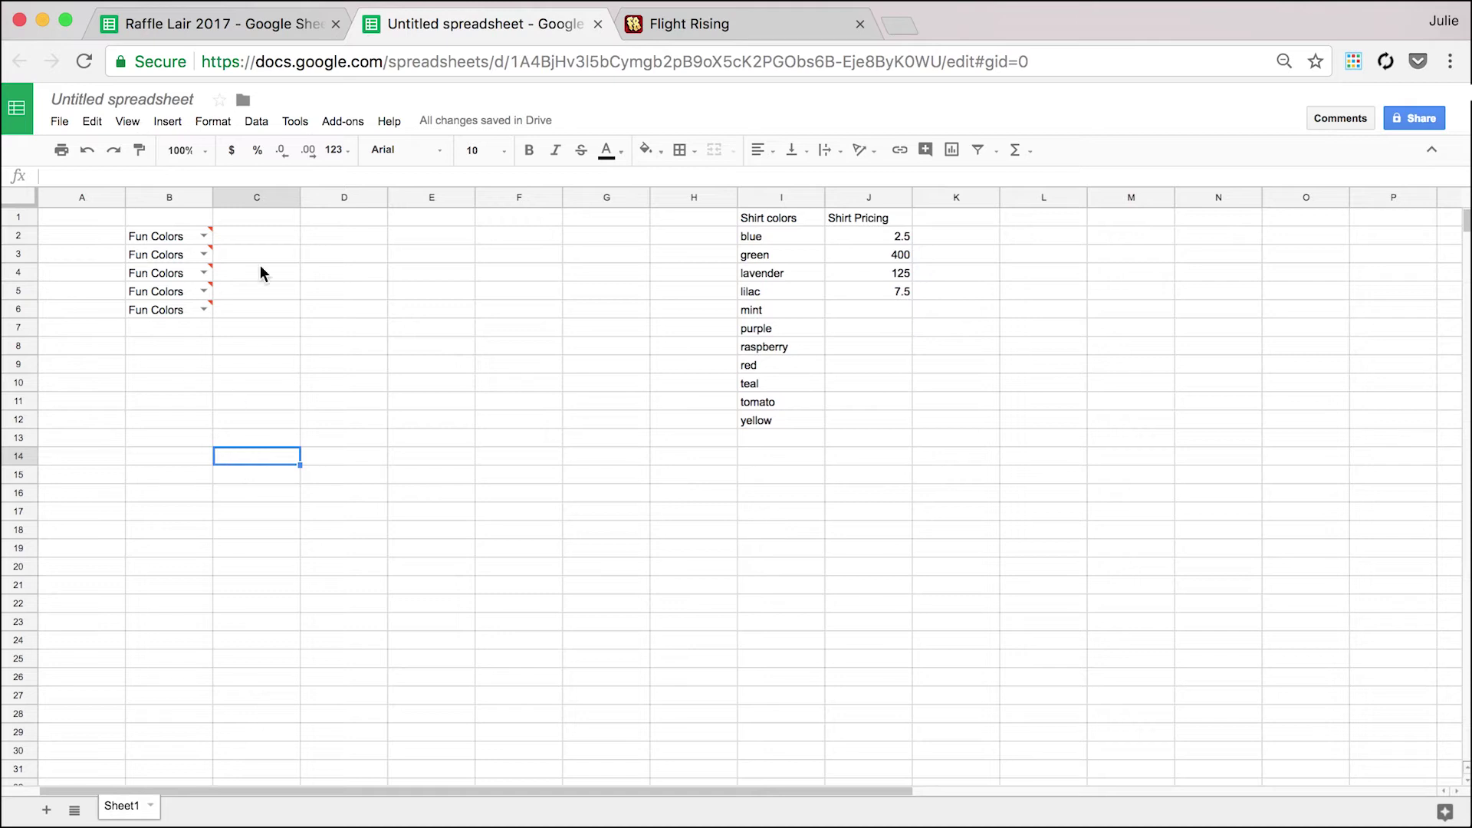
# Delete the Fun Colors values from columns A–B down to row 11.
pyautogui.moveTo(211, 342); pyautogui.dragTo(153, 240)
pyautogui.rightClick(153, 241)
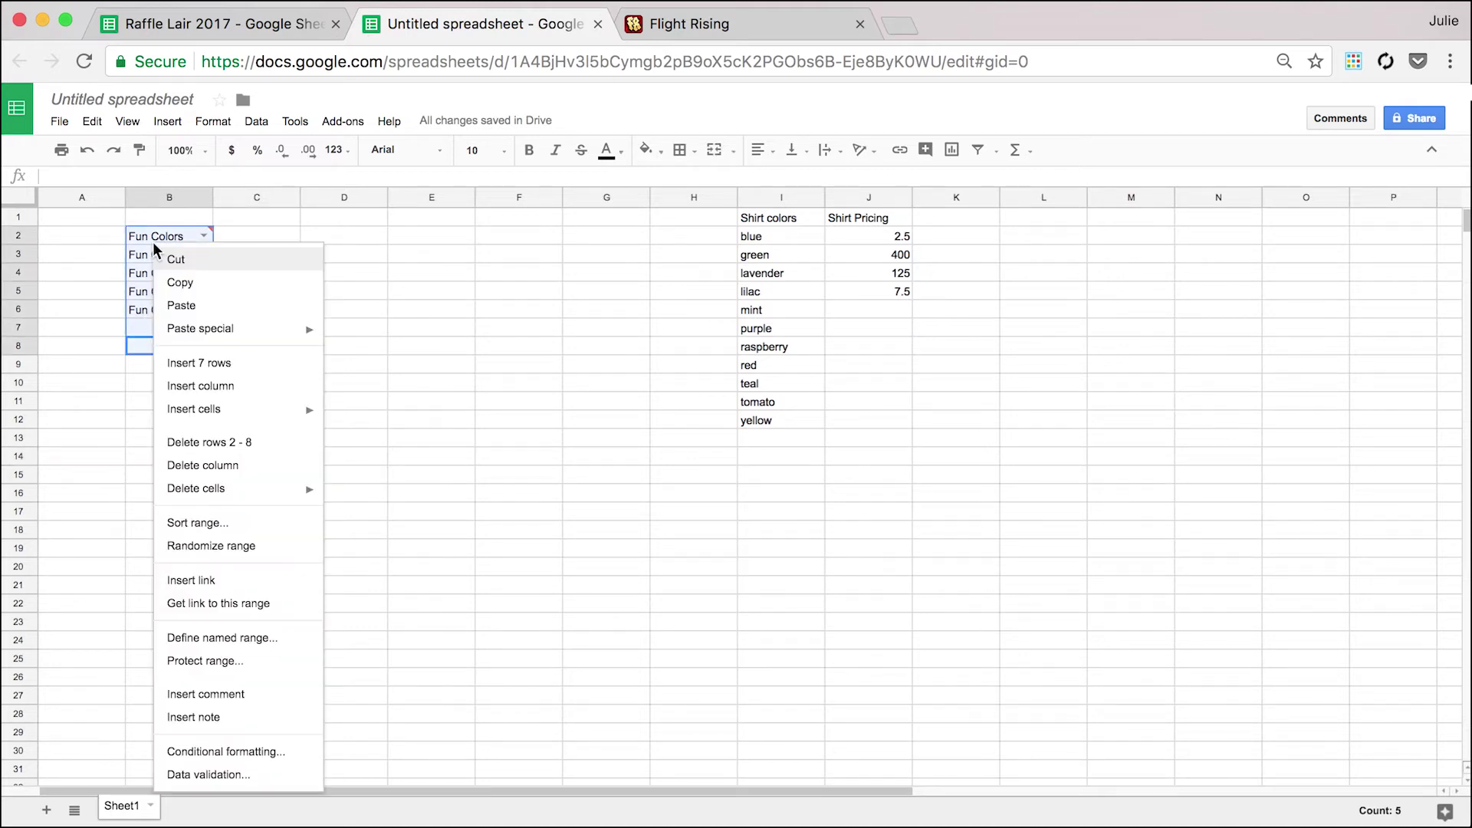
pyautogui.click(103, 297)
pyautogui.moveTo(102, 213); pyautogui.dragTo(203, 396)
pyautogui.press('Delete')
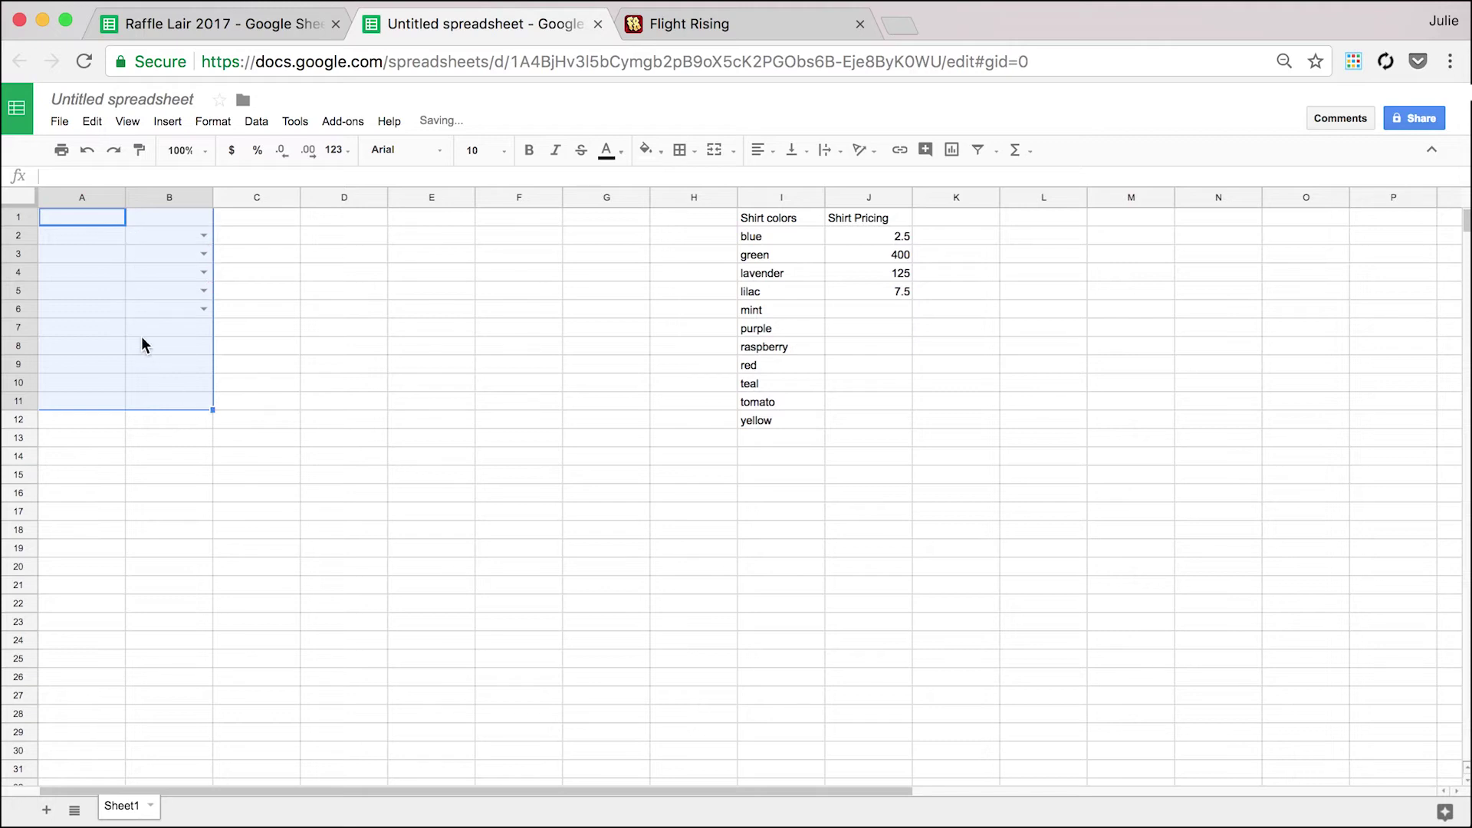
# Paint blank formatting over B2:B8 and remove its dropdown data validation.
pyautogui.click(260, 380)
pyautogui.click(139, 150)
pyautogui.moveTo(198, 345); pyautogui.dragTo(192, 242)
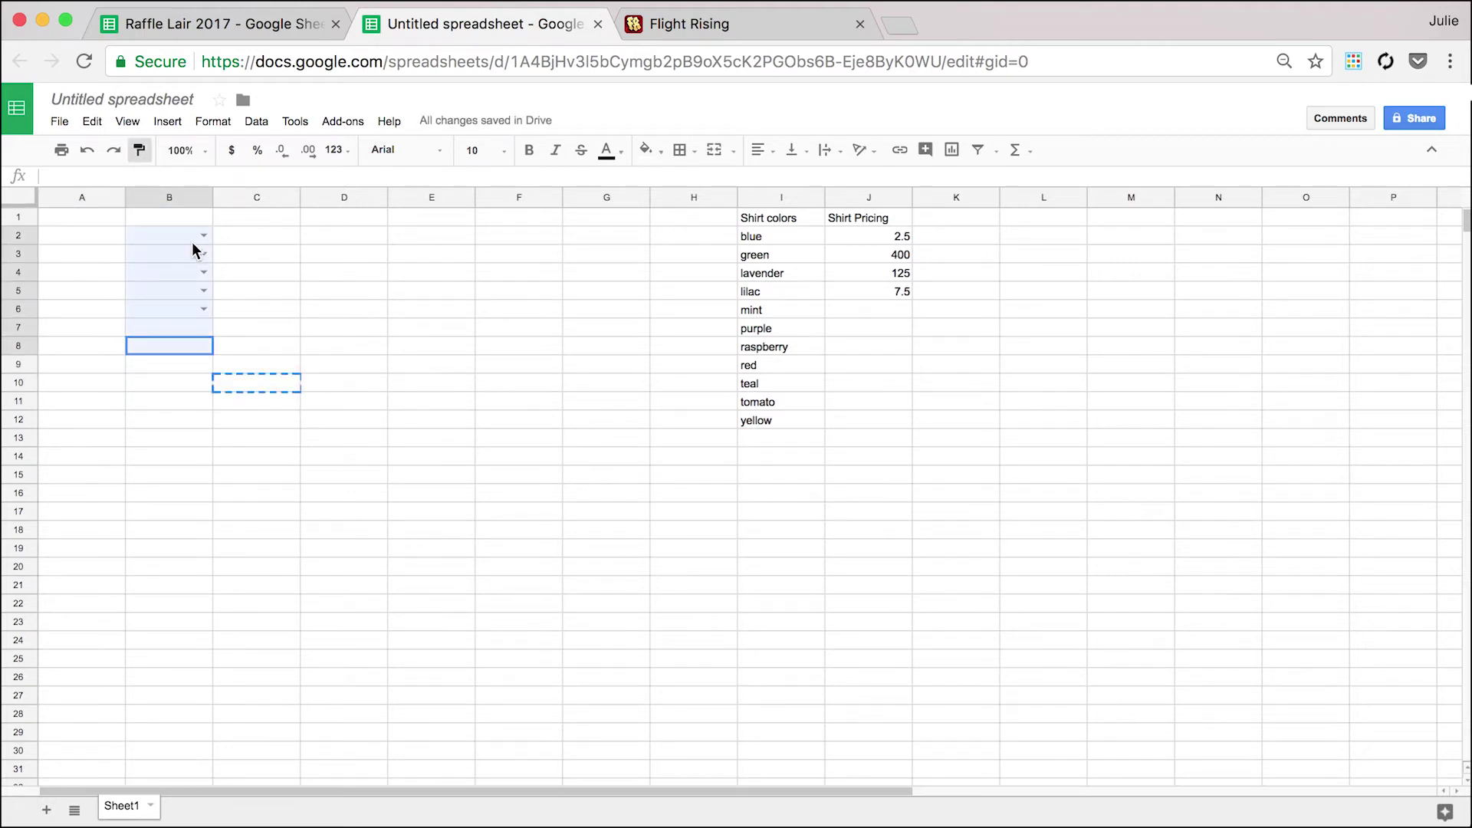
pyautogui.rightClick(198, 241)
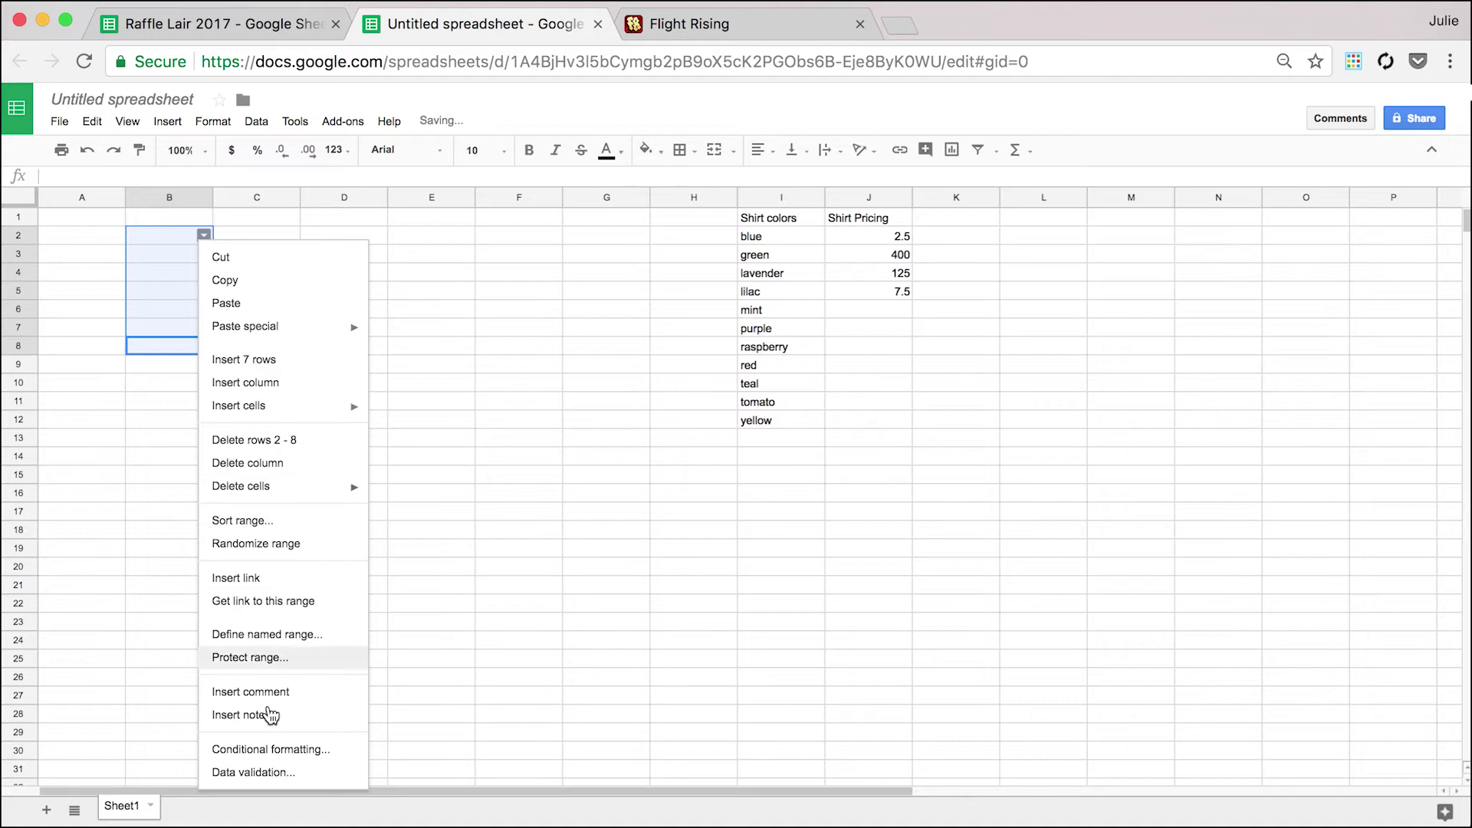
pyautogui.click(270, 772)
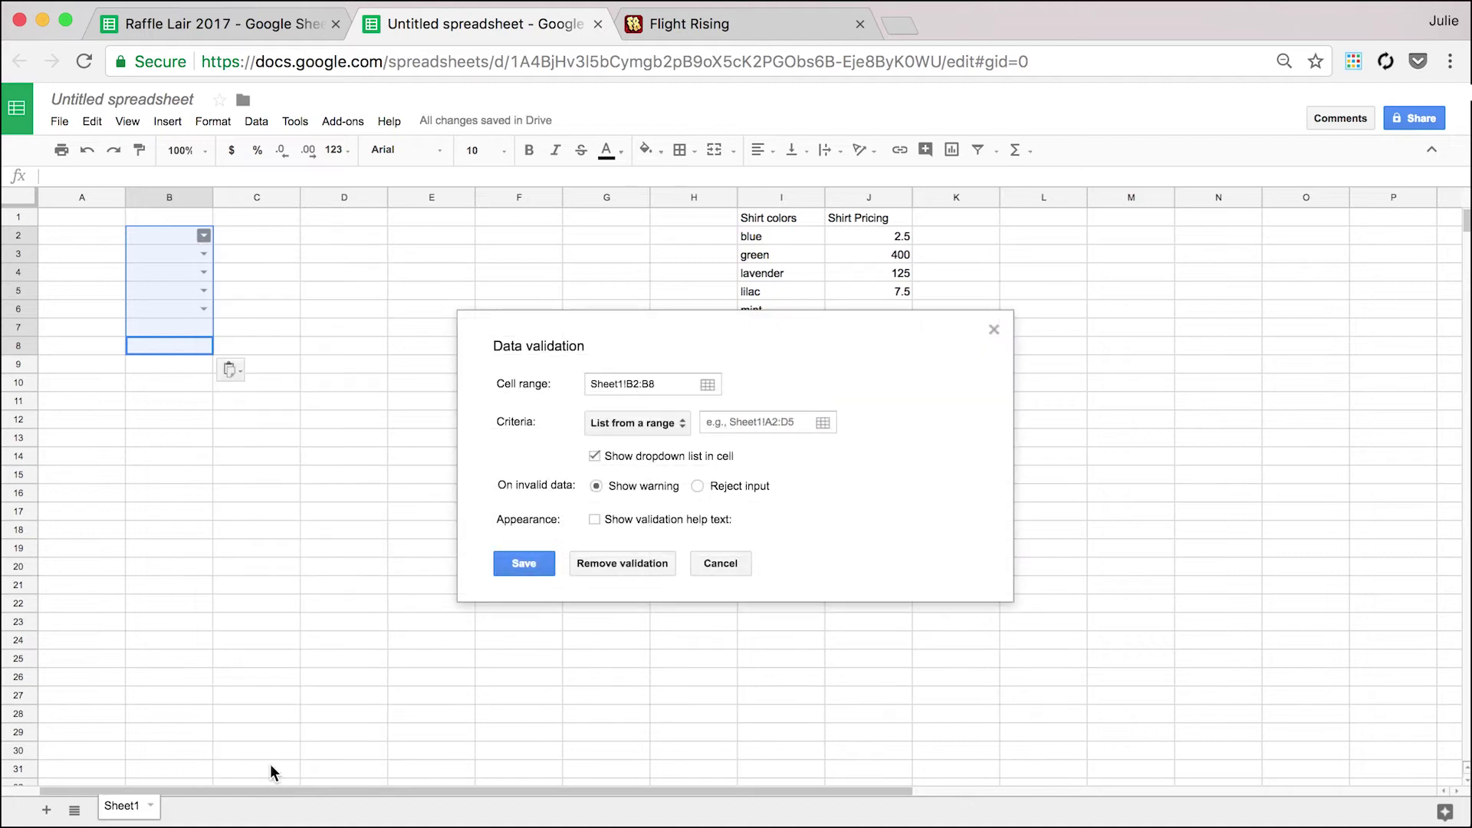
pyautogui.click(629, 566)
pyautogui.click(291, 460)
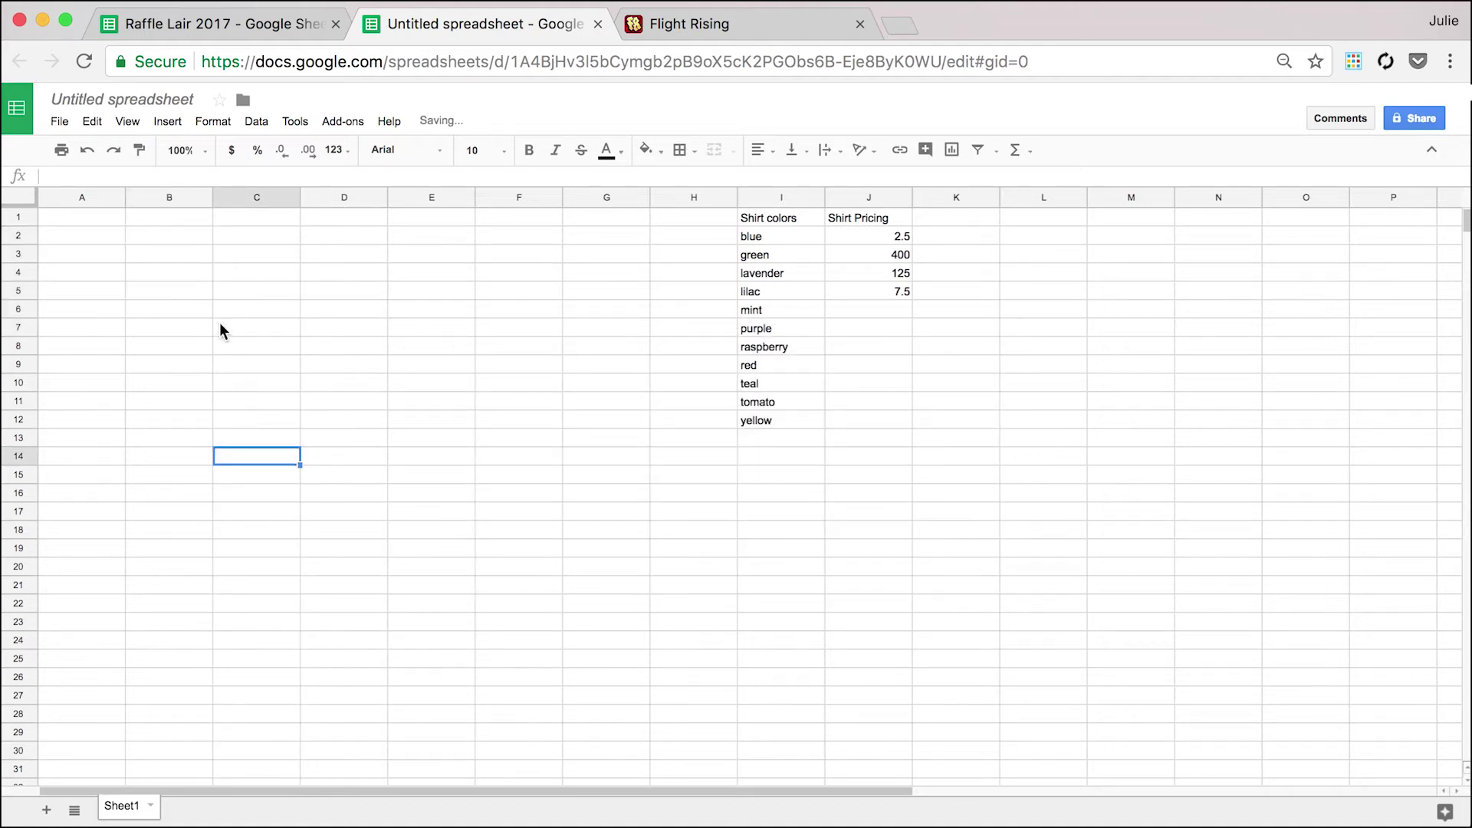
pyautogui.click(80, 221)
# Enter four people's first names in A1:A4.
pyautogui.write('Juan')
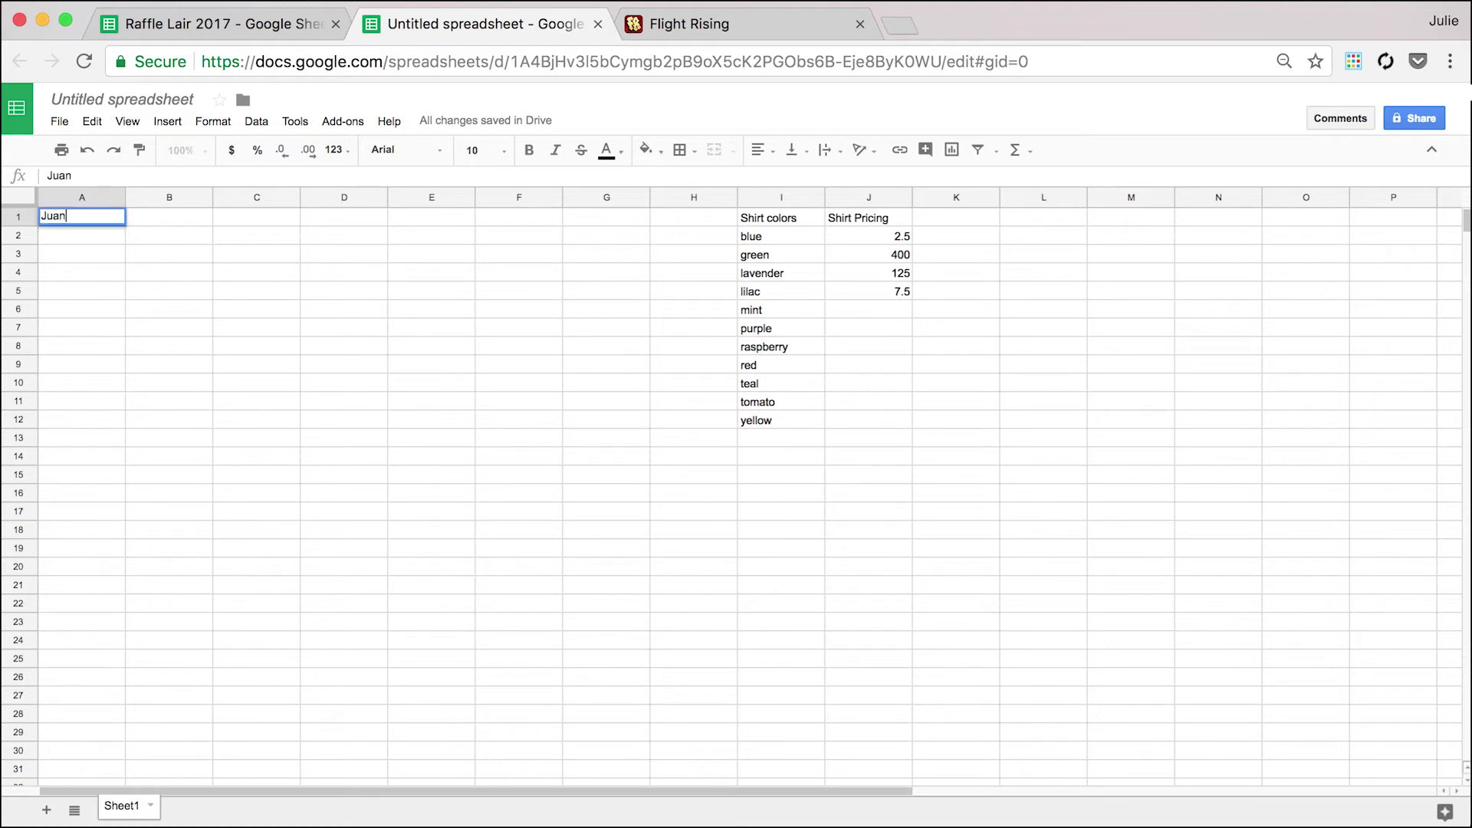
pyautogui.press('Return')
pyautogui.write('Julie')
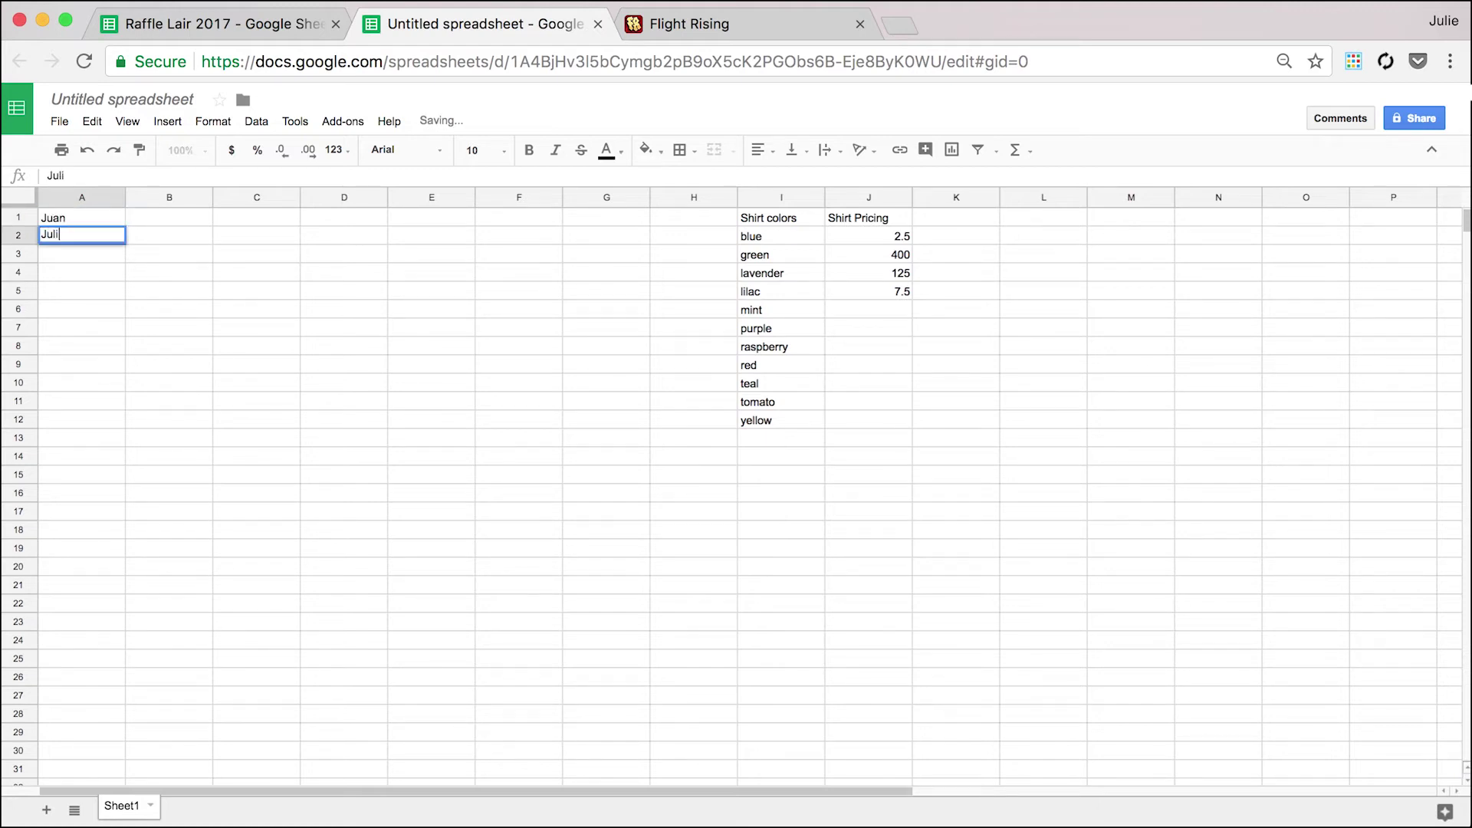
pyautogui.press('Return')
pyautogui.write('Cara')
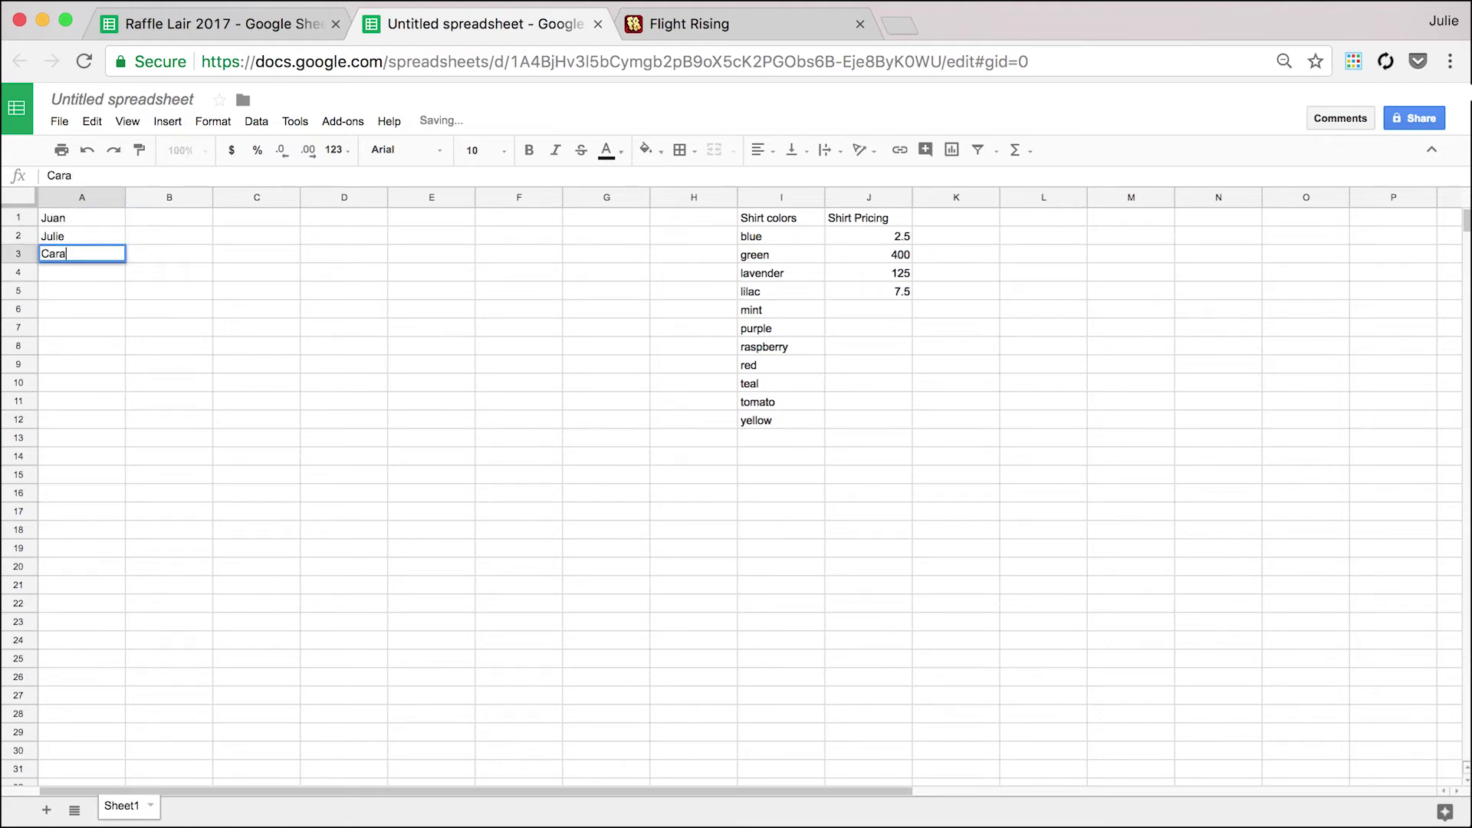
pyautogui.press('Return')
pyautogui.write('Steve')
pyautogui.press('Return')
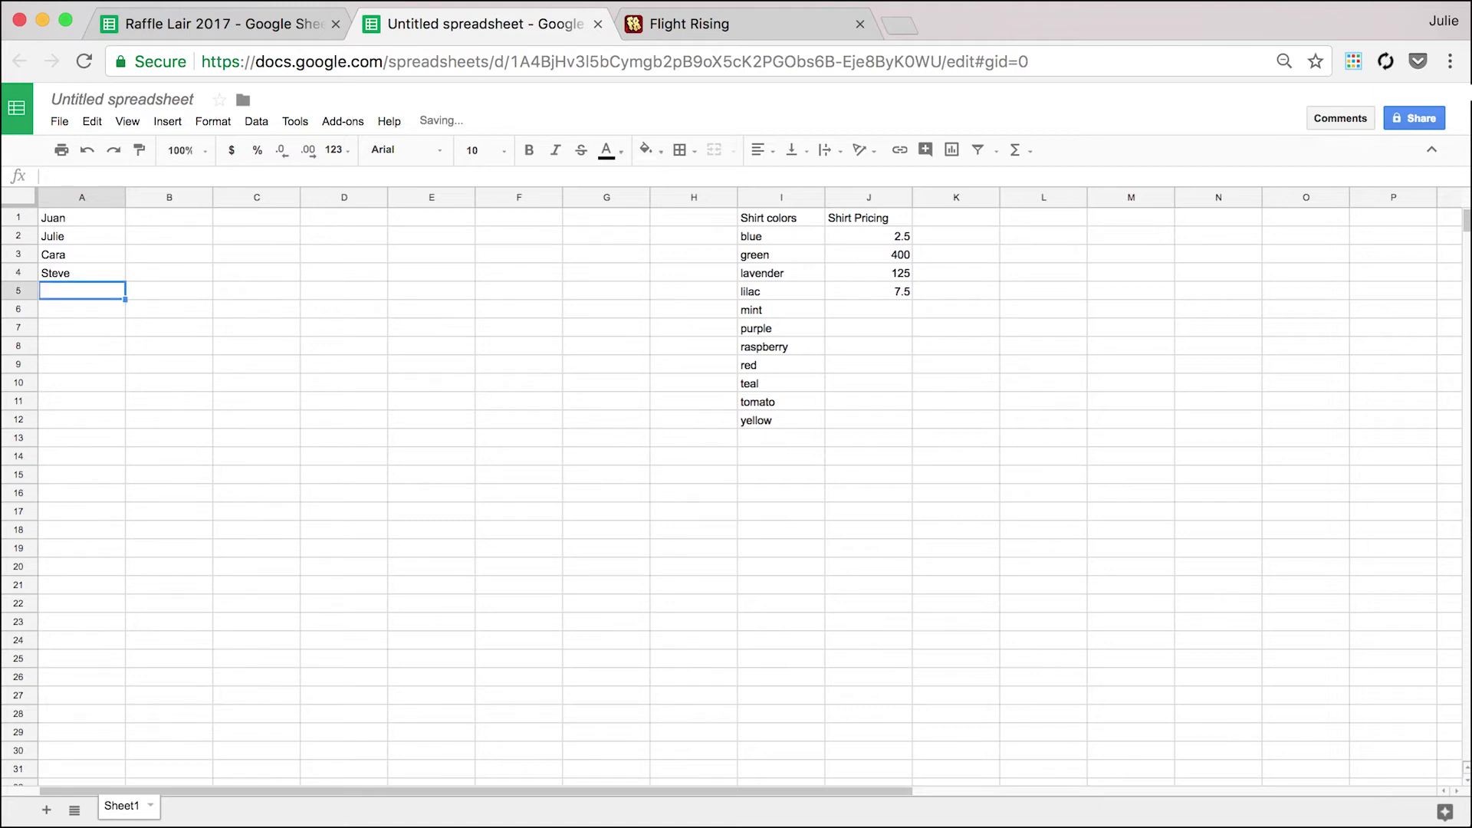
pyautogui.press('Right')
pyautogui.press('Up')
pyautogui.press('Up')
pyautogui.press('Up')
pyautogui.press('Up')
# Enter colours Lavendar, Red, Red, Yellow in B1:B4.
pyautogui.write('Daniel')
pyautogui.press('BackSpace')
pyautogui.press('BackSpace')
pyautogui.press('BackSpace')
pyautogui.press('BackSpace')
pyautogui.press('BackSpace')
pyautogui.press('BackSpace')
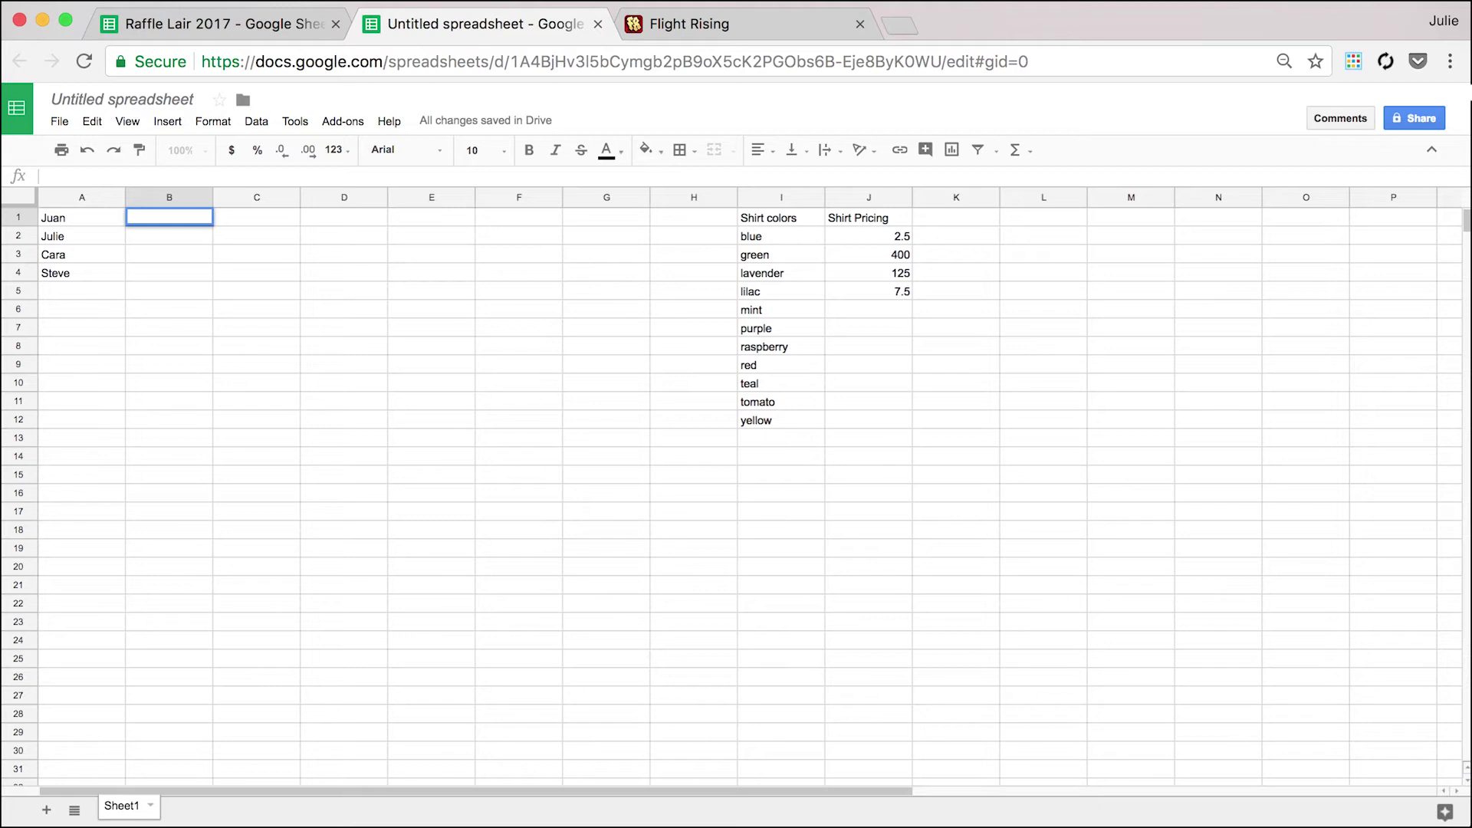
pyautogui.write('Lavendar')
pyautogui.press('Return')
pyautogui.write('Red')
pyautogui.press('Return')
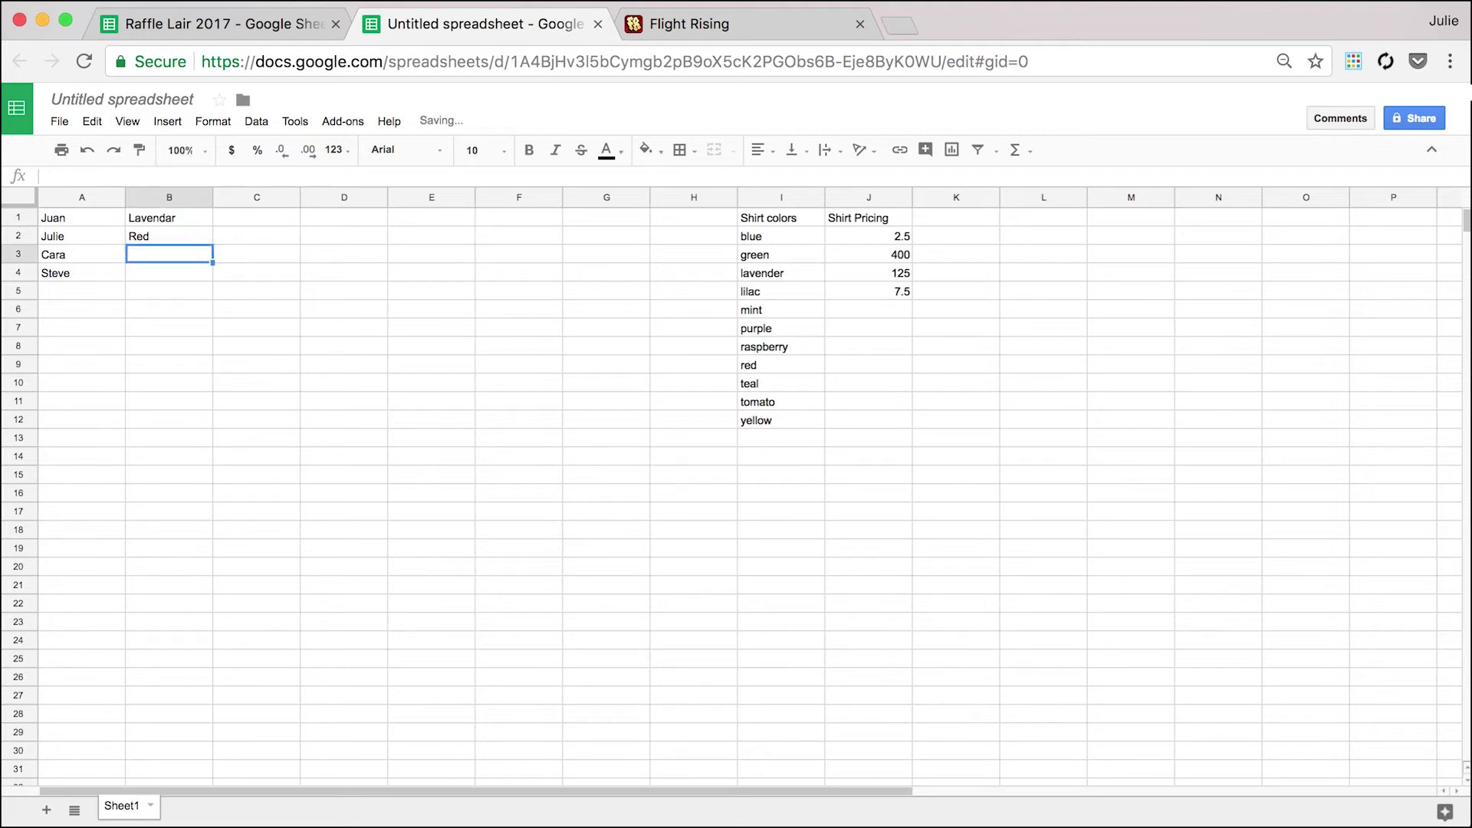
pyautogui.write('Red')
pyautogui.press('Return')
pyautogui.write('Yello')
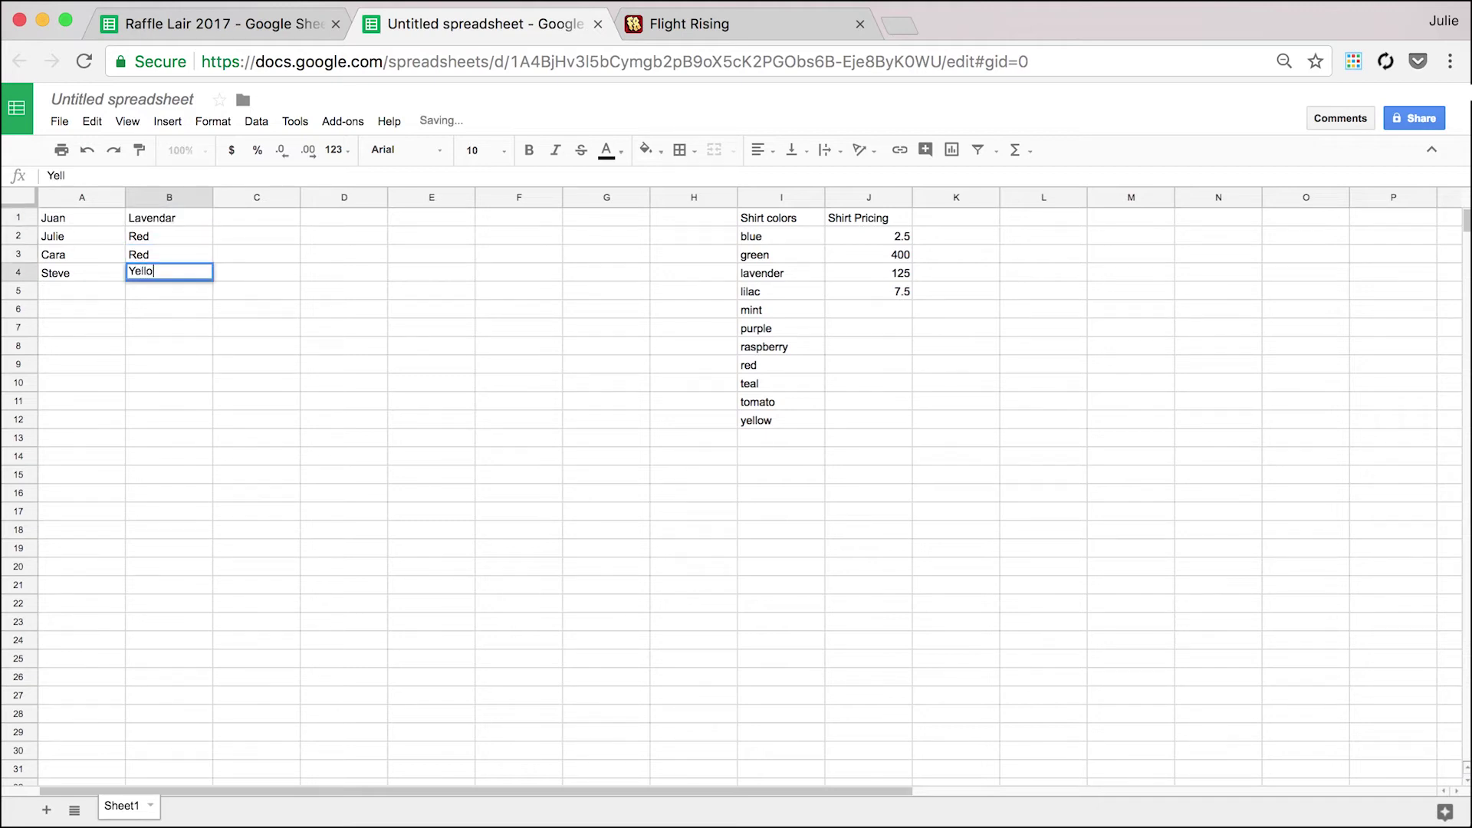
pyautogui.write('w')
pyautogui.press('Return')
# Enter quantities 4, 2, 1, 4 in C1:C4.
pyautogui.press('Up')
pyautogui.press('Right')
pyautogui.press('Right')
pyautogui.press('Up')
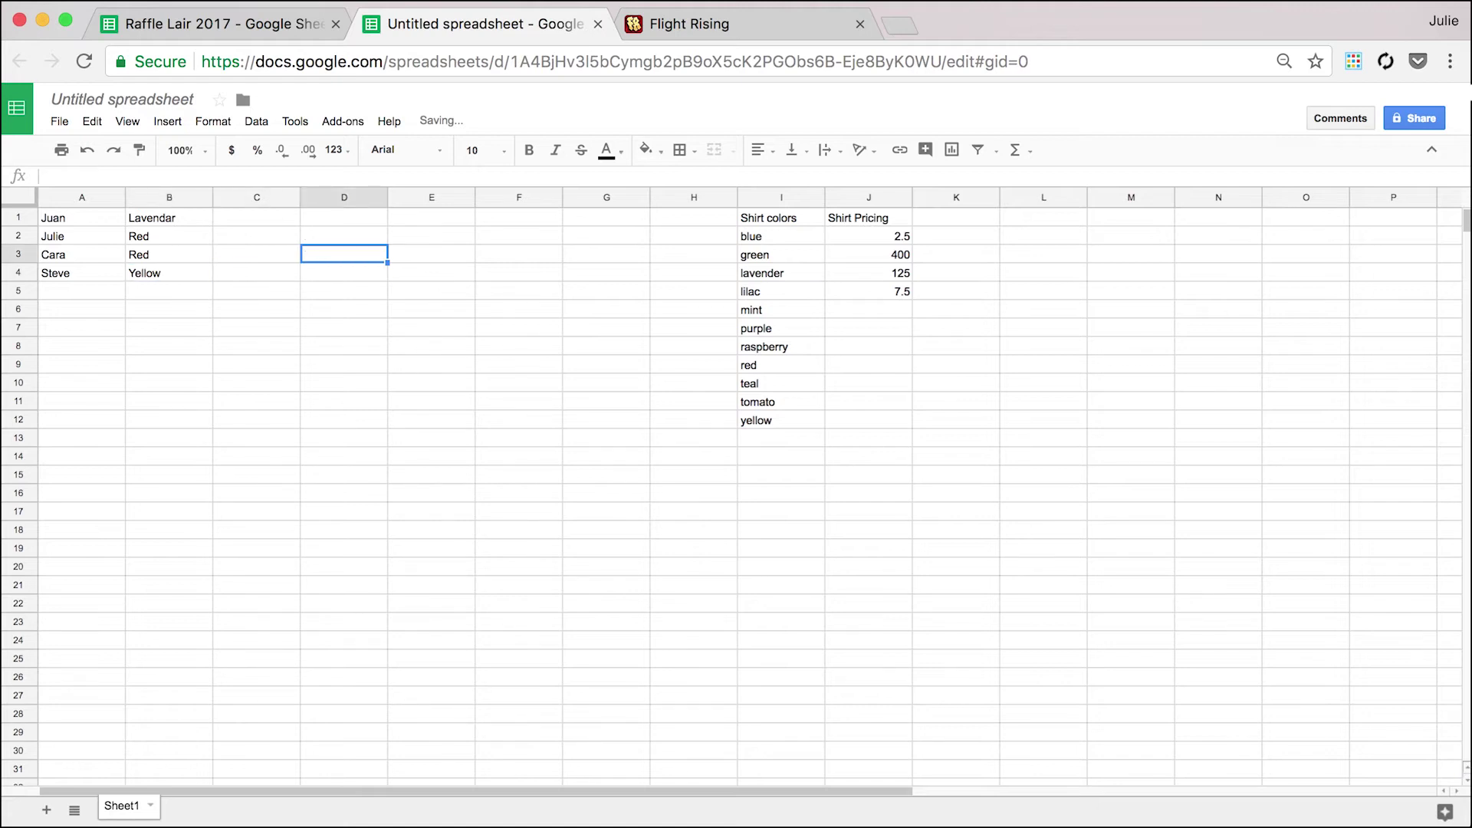
pyautogui.press('Left')
pyautogui.press('Left')
pyautogui.press('Up')
pyautogui.press('Up')
pyautogui.press('Right')
pyautogui.write('4')
pyautogui.press('Return')
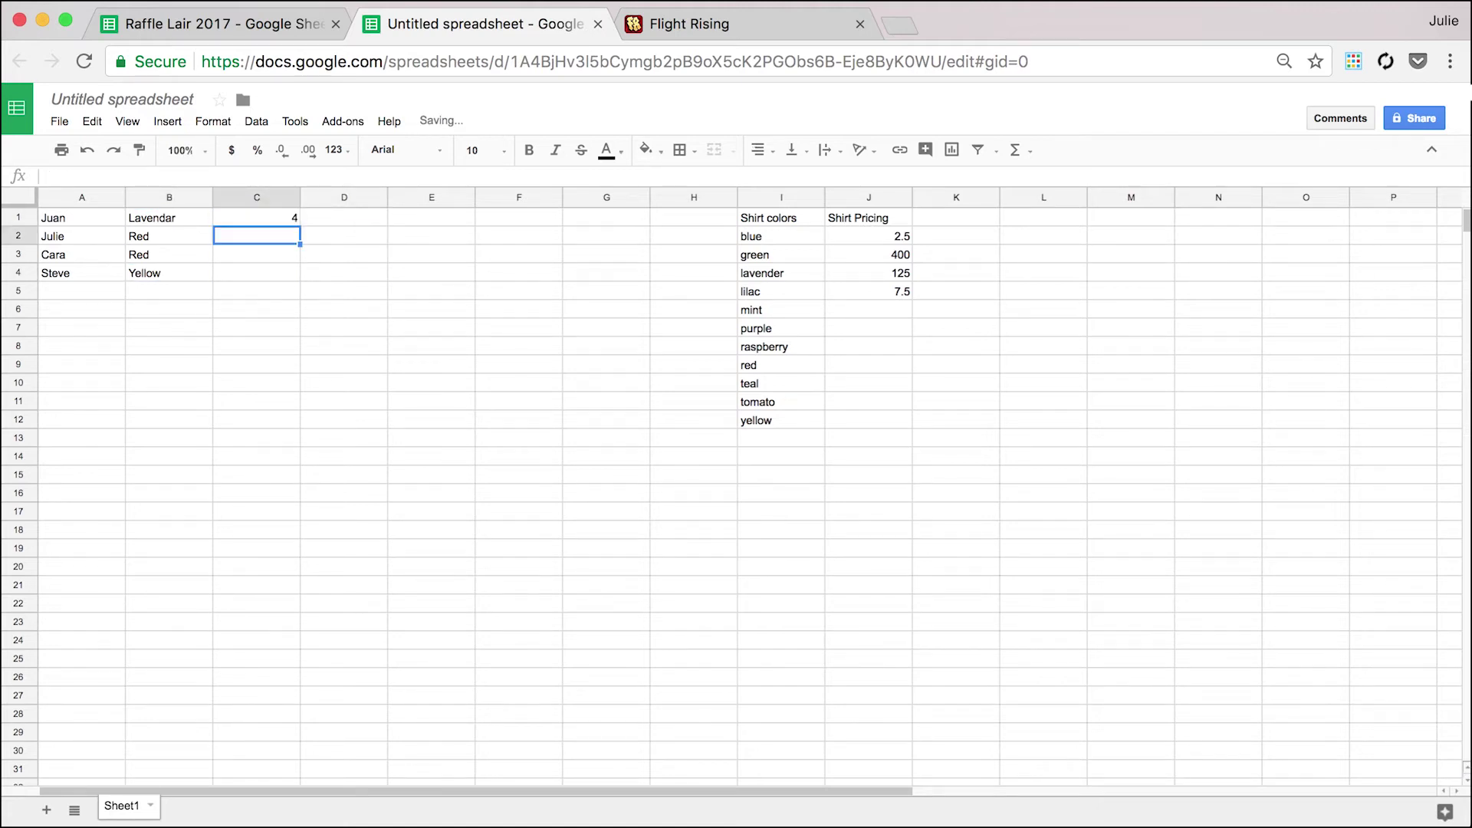
pyautogui.write('2')
pyautogui.press('Return')
pyautogui.write('1')
pyautogui.press('Return')
pyautogui.write('4')
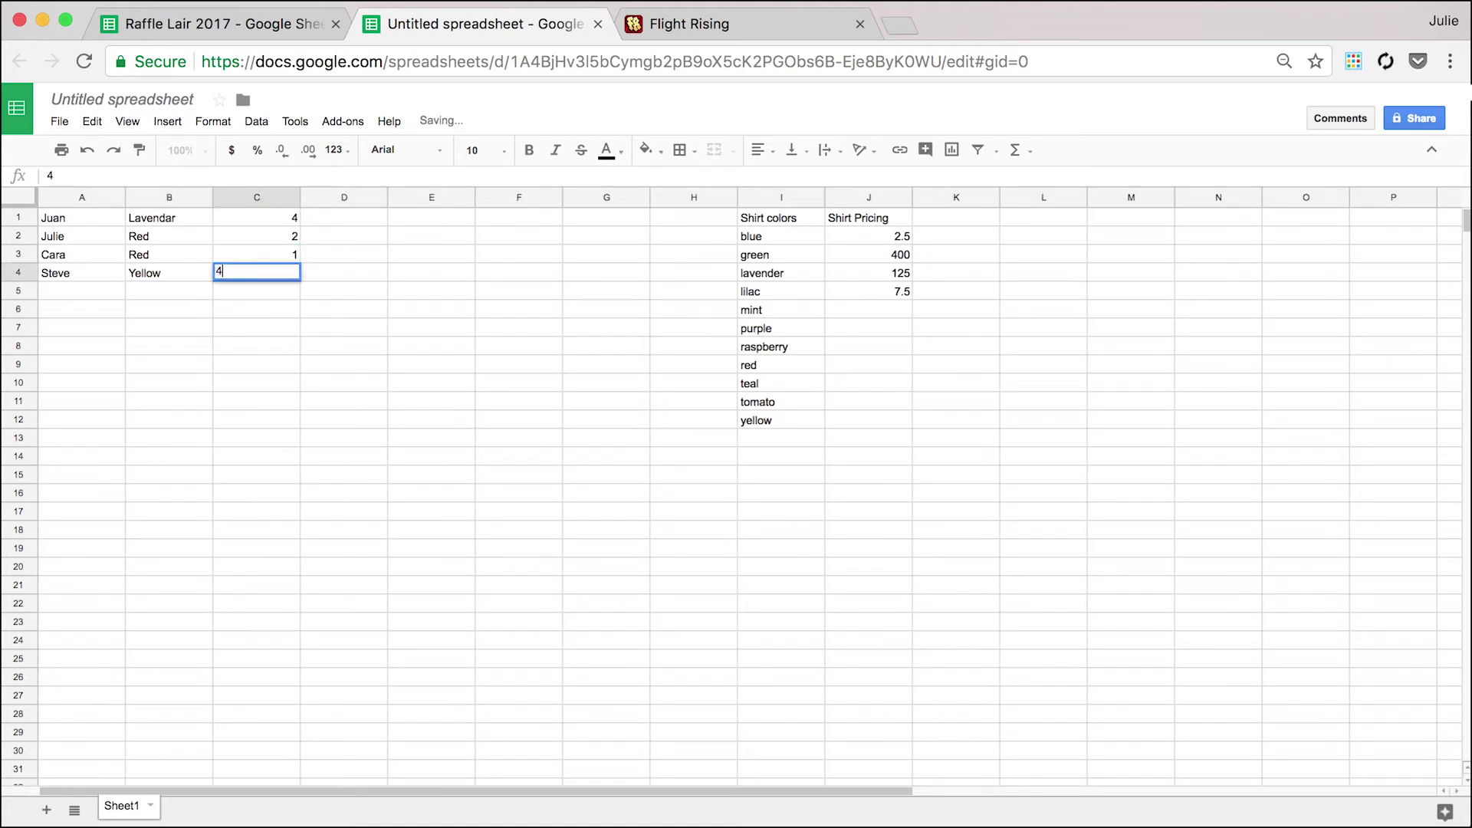
pyautogui.press('Return')
# Start a =VLOOKUP formula in D1.
pyautogui.press('Right')
pyautogui.press('Up')
pyautogui.press('Up')
pyautogui.press('Up')
pyautogui.press('Up')
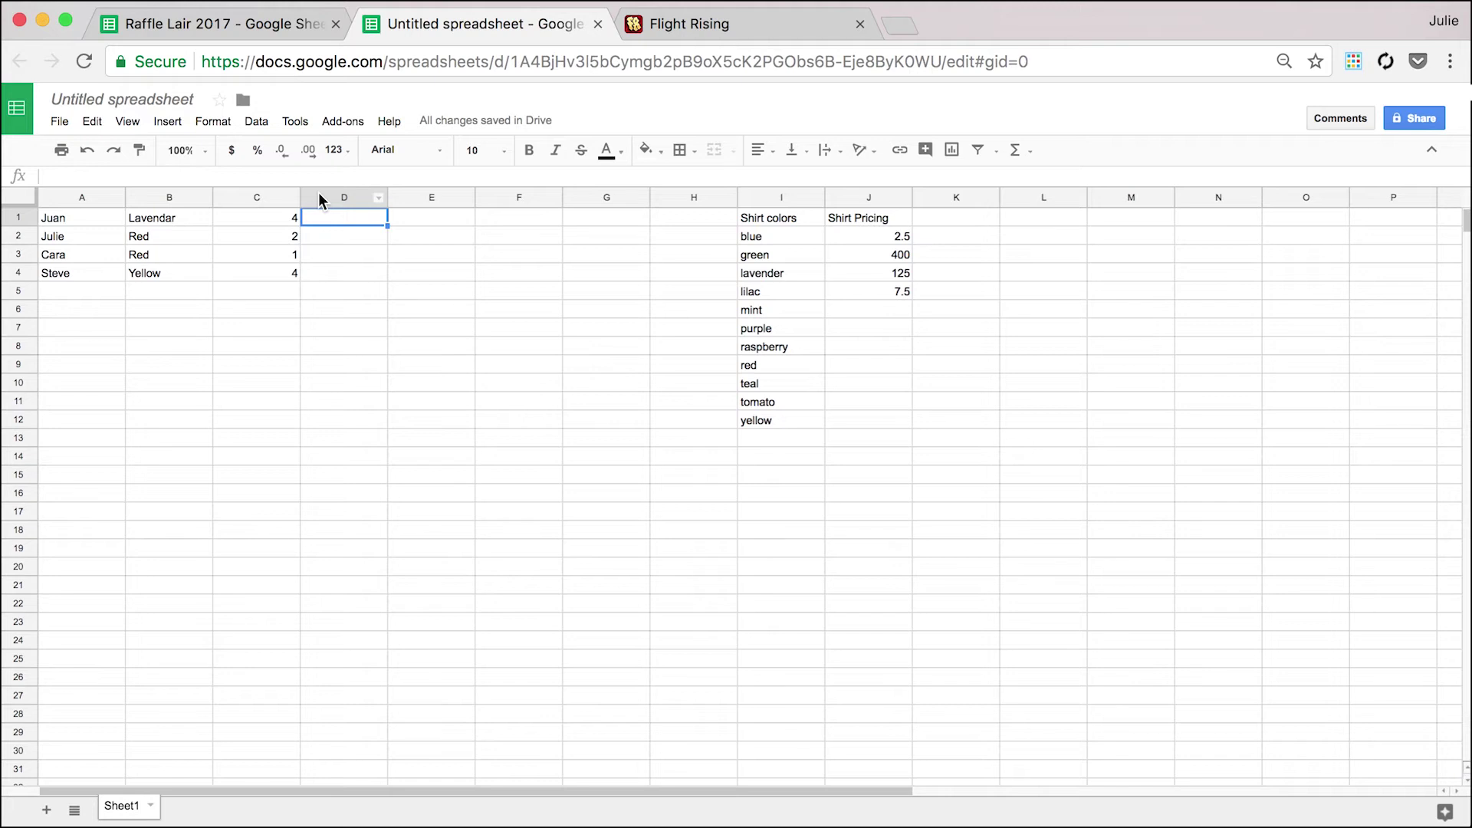
pyautogui.write('=VLOOK')
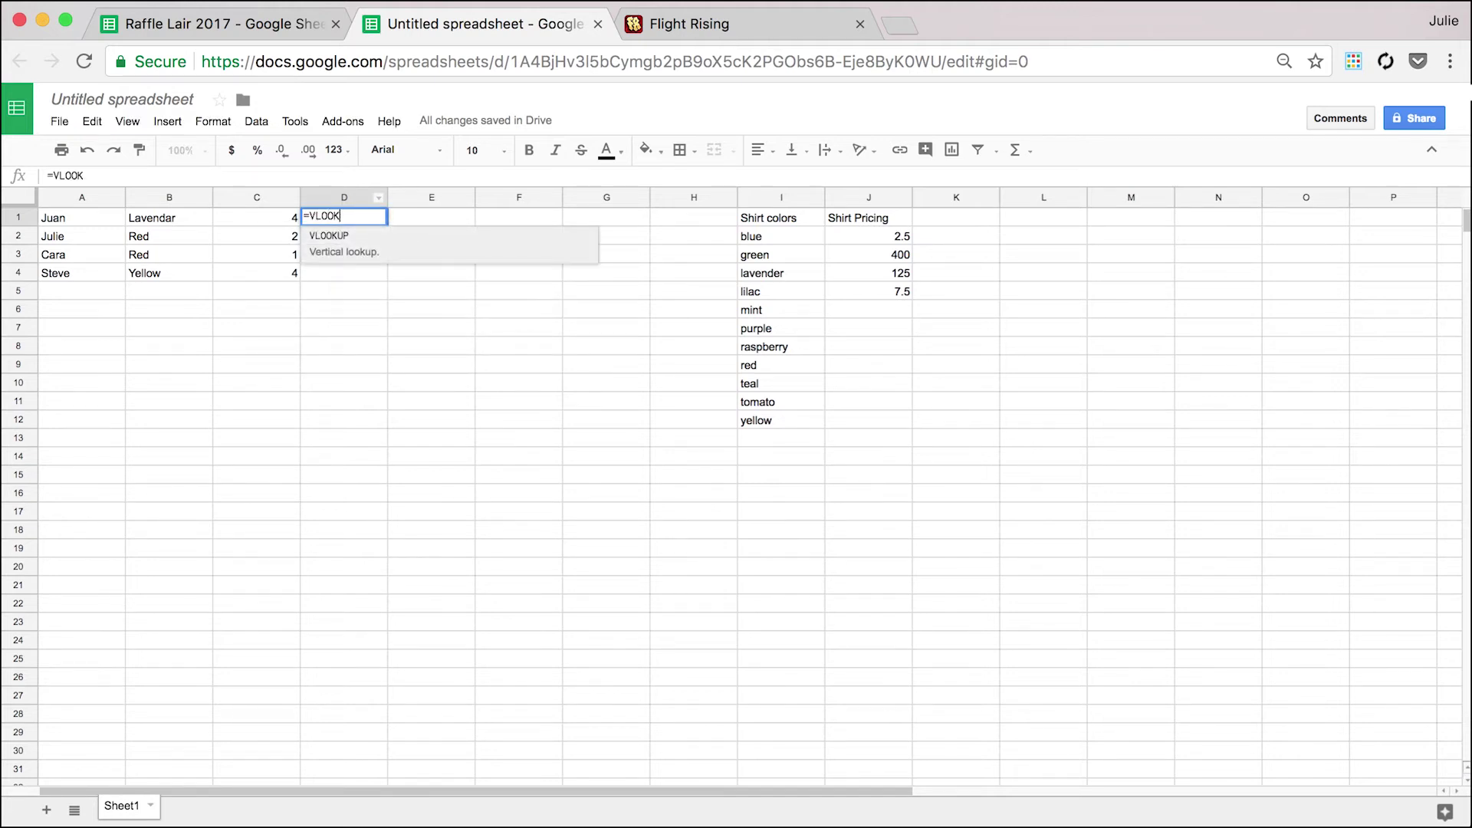
pyautogui.write('UP')
# Complete D1 as =VLOOKUP(B1,I1:J12,2,0), which currently returns #N/A.
pyautogui.write('(')
pyautogui.click(173, 213)
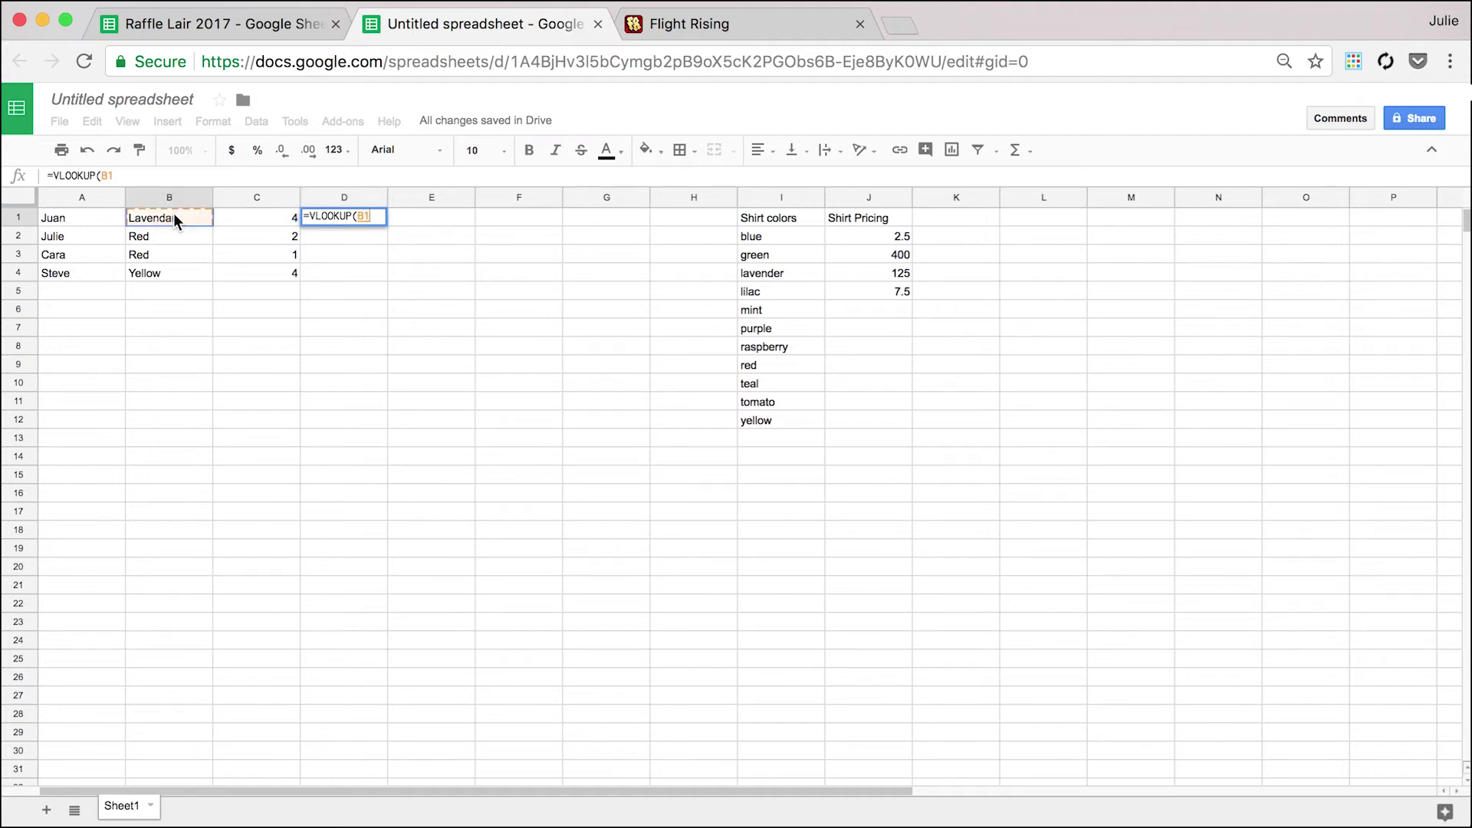
pyautogui.write(',')
pyautogui.moveTo(769, 217); pyautogui.dragTo(865, 425)
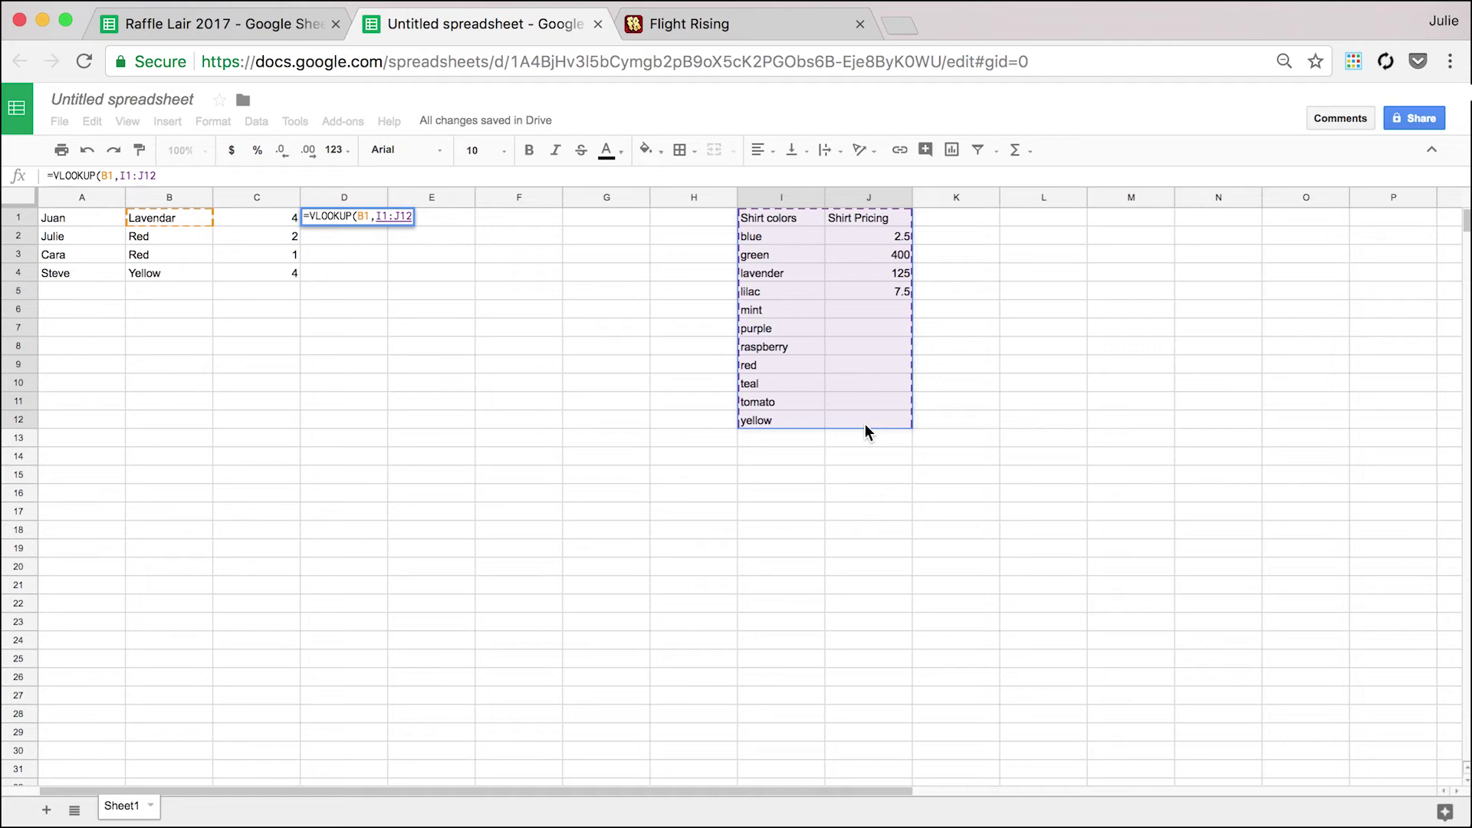
pyautogui.write(',')
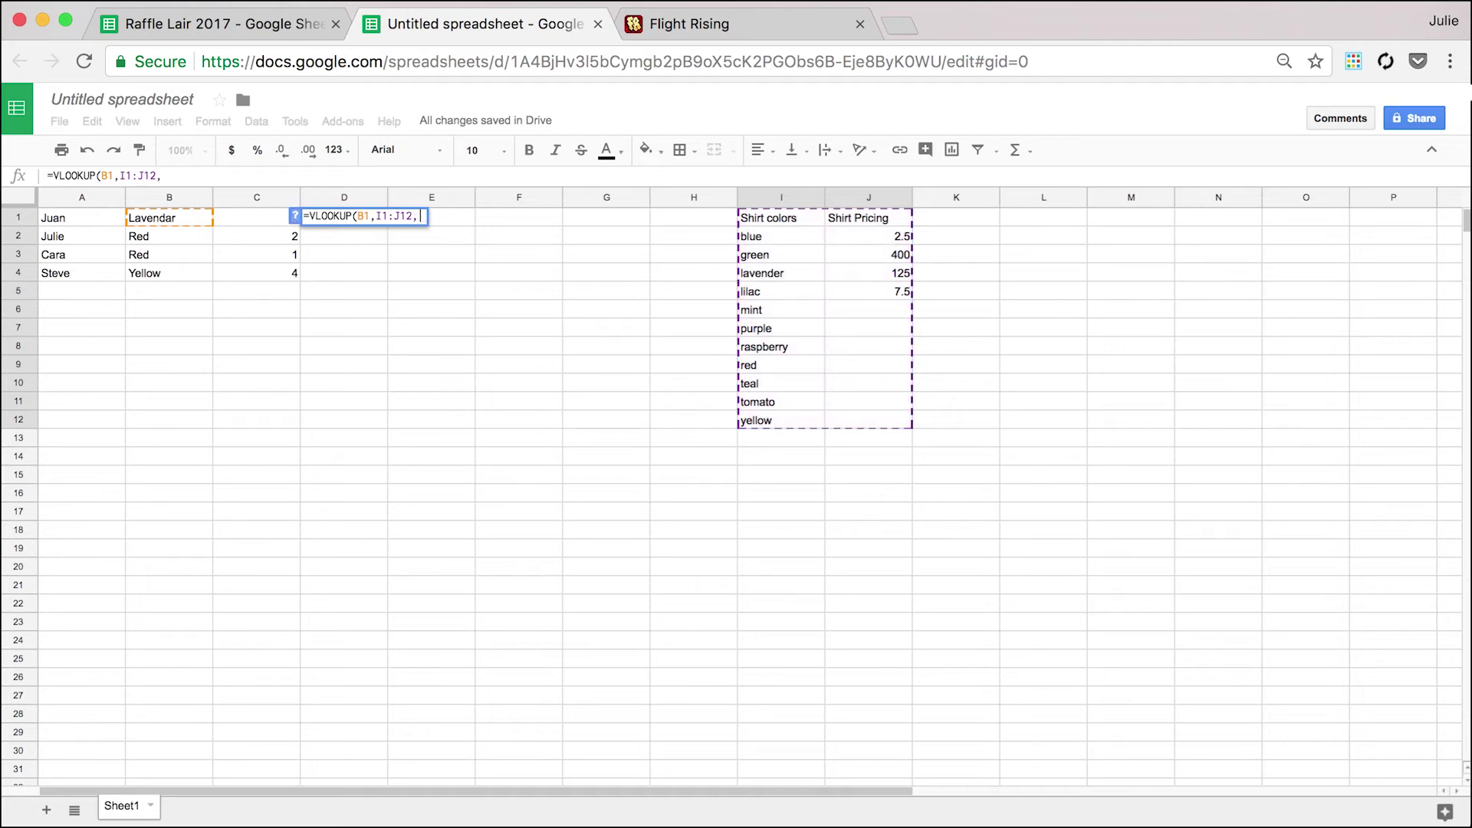
pyautogui.write('2')
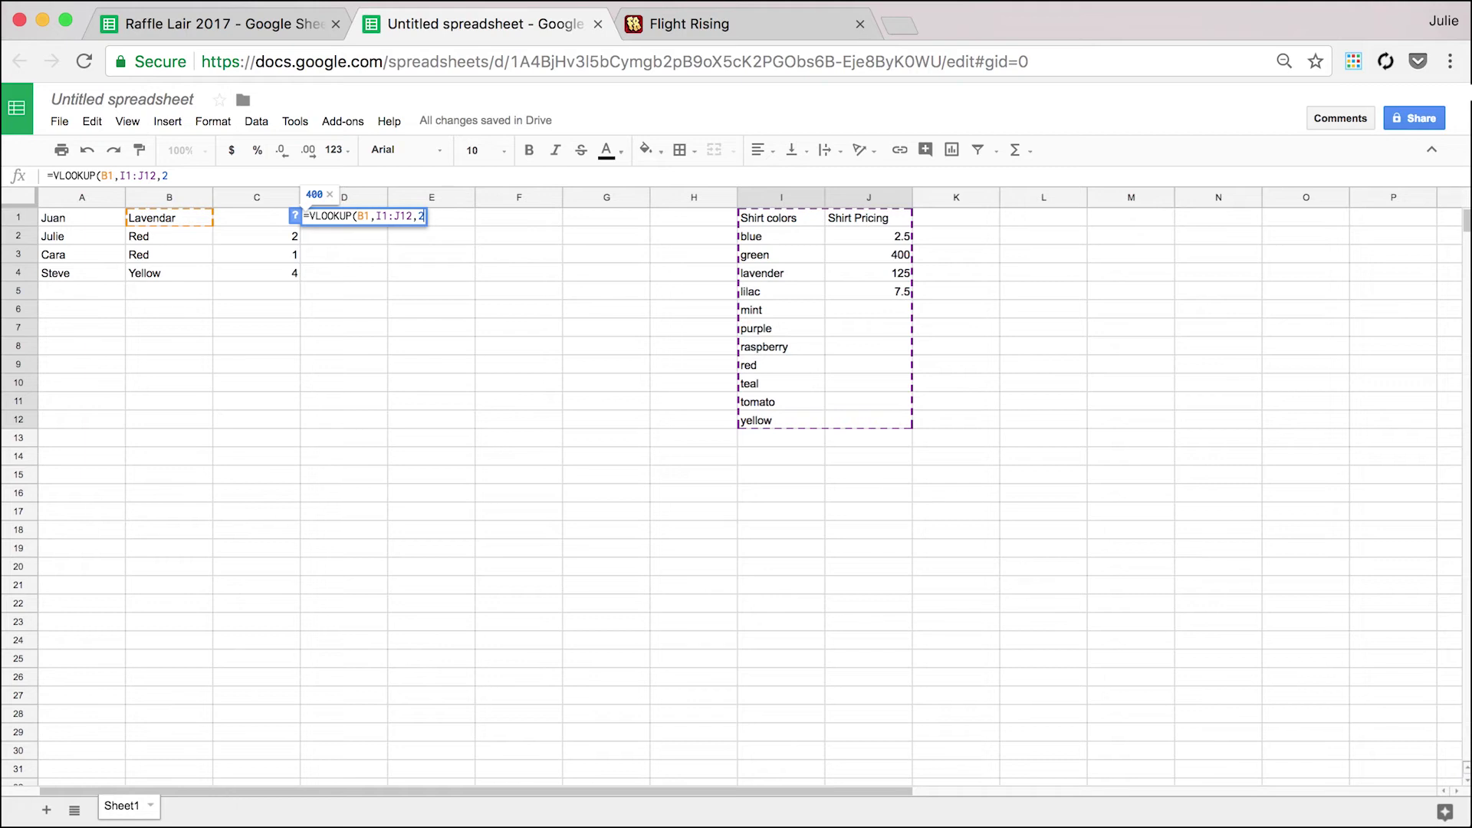
pyautogui.write(',0)')
pyautogui.press('Return')
# Correct B1's spelling from Lavendar to Lavender.
pyautogui.click(189, 217)
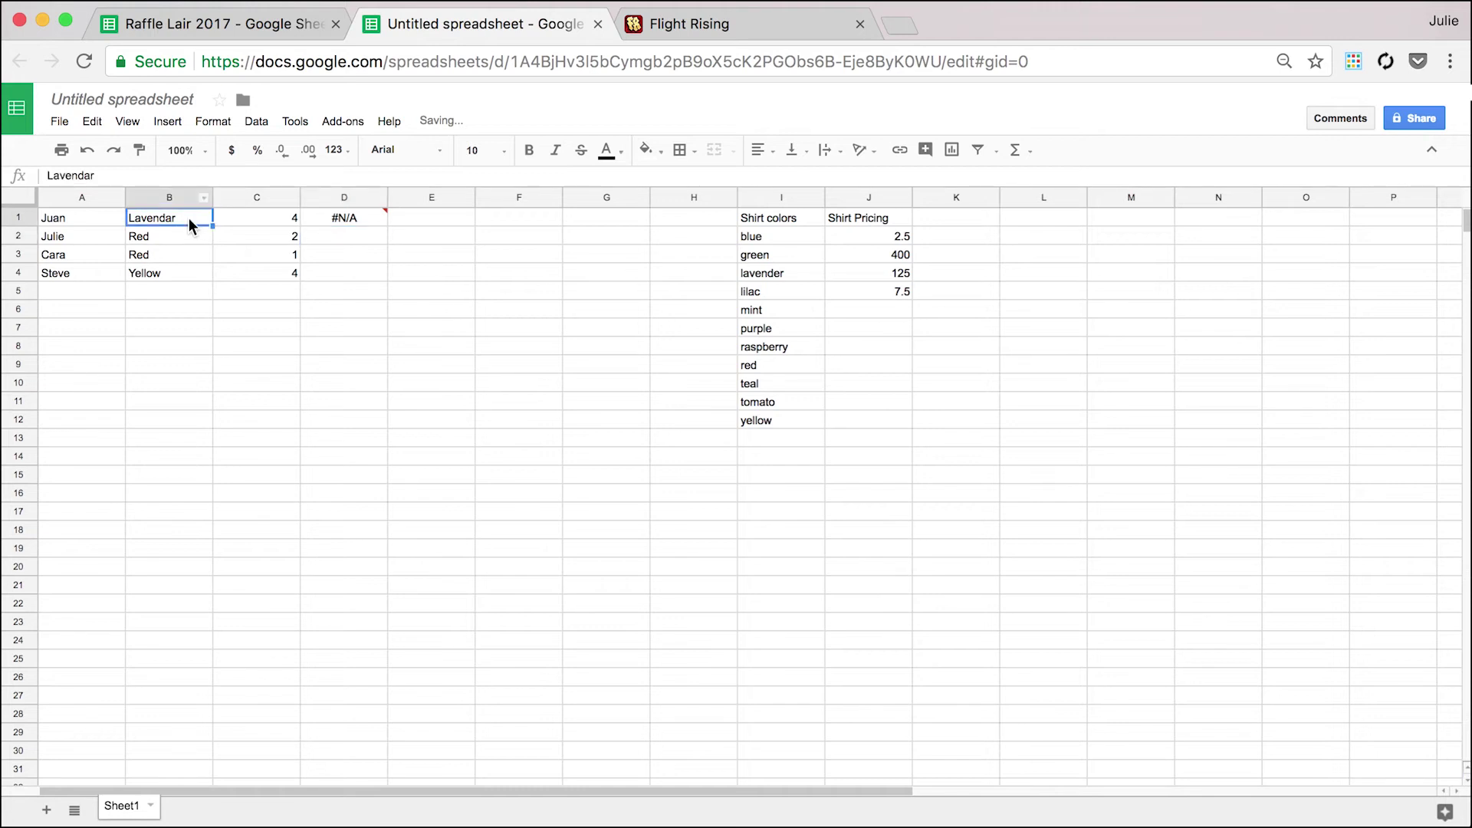
pyautogui.click(91, 181)
pyautogui.press('BackSpace')
pyautogui.press('BackSpace')
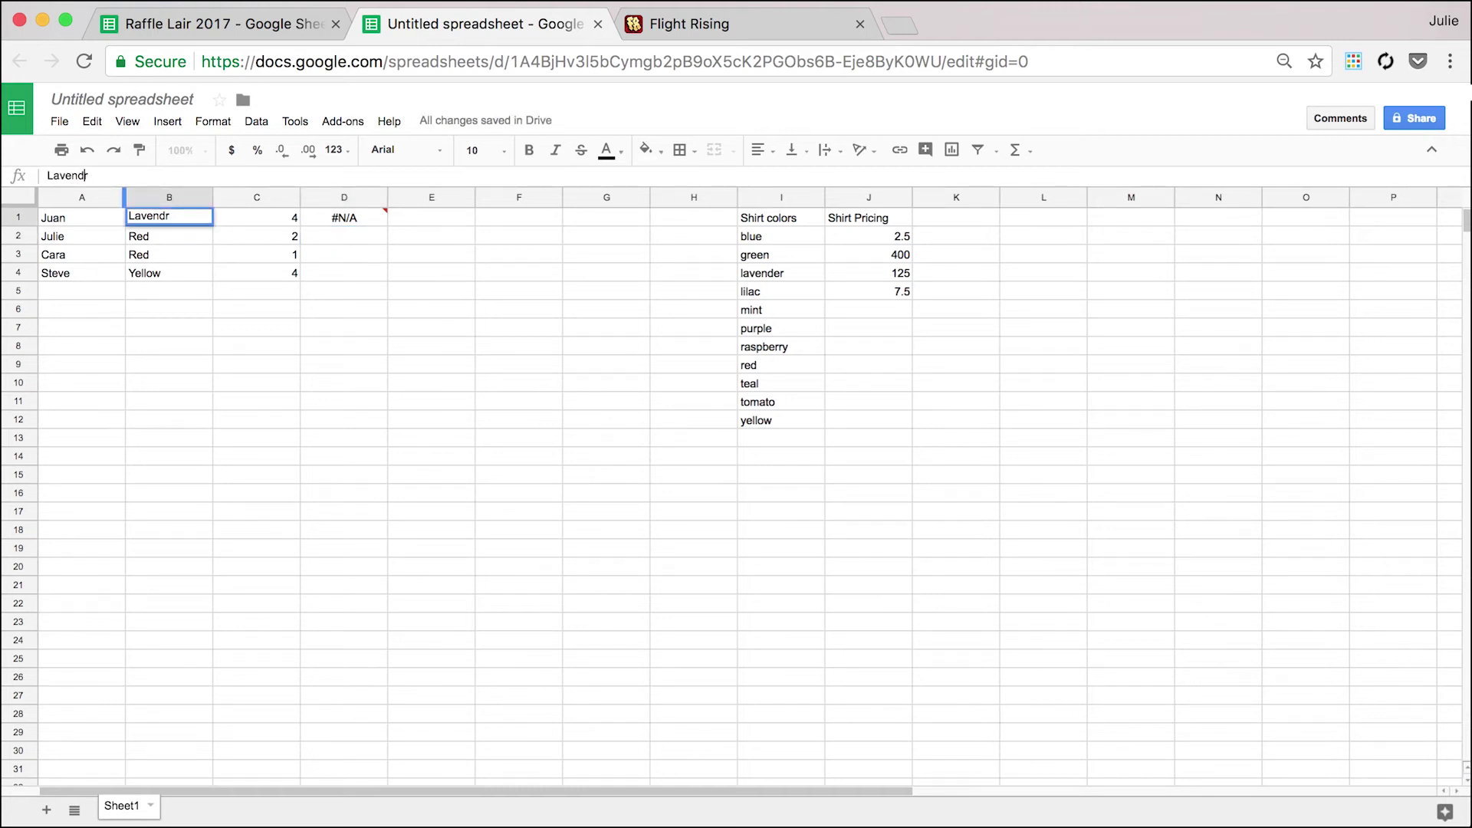
pyautogui.write('er')
pyautogui.press('Return')
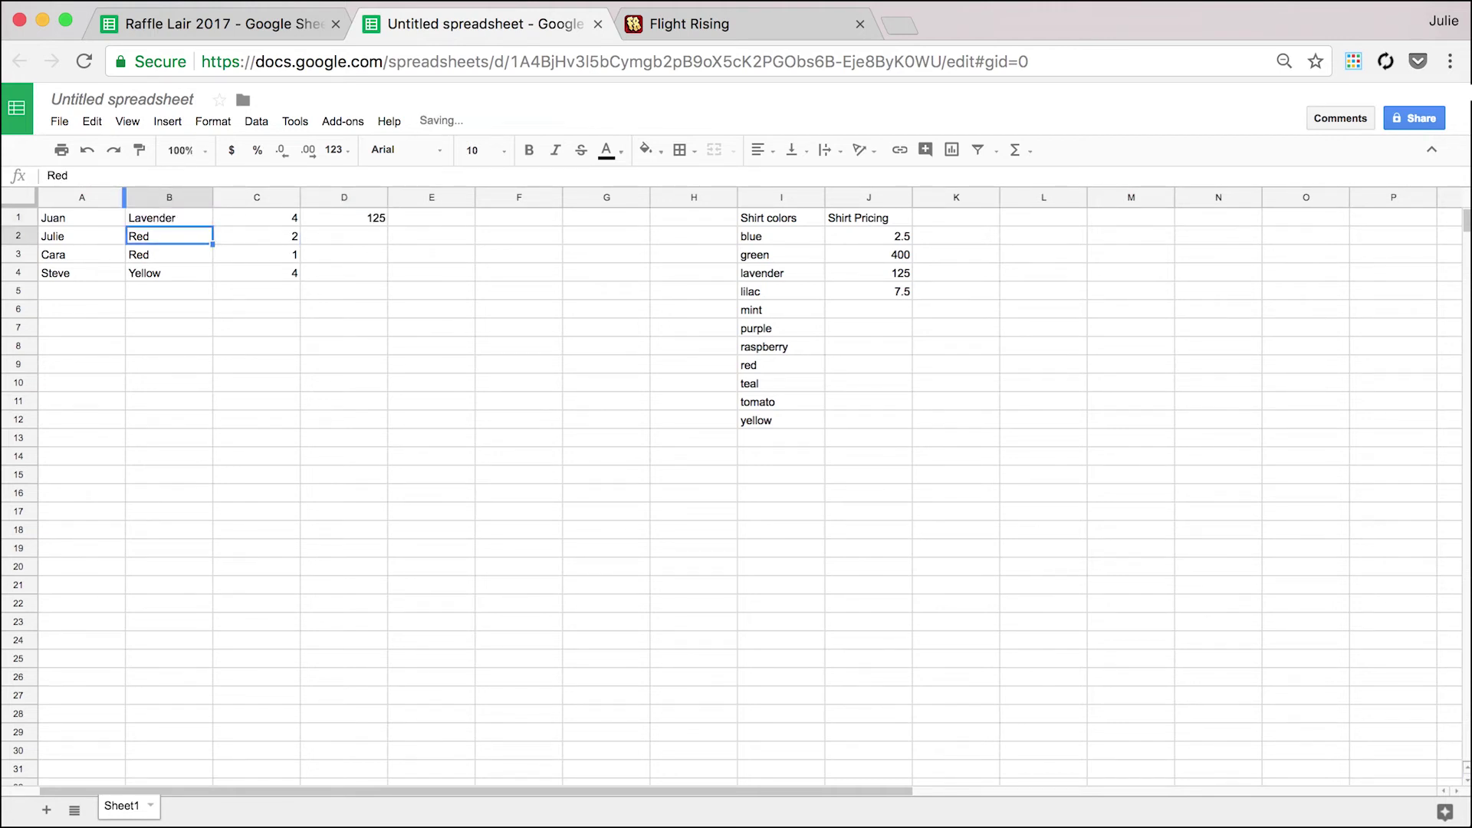
# Copy prices J2:J5 into J6 and J10, deleting the extra value in J13.
pyautogui.moveTo(843, 239); pyautogui.dragTo(857, 289)
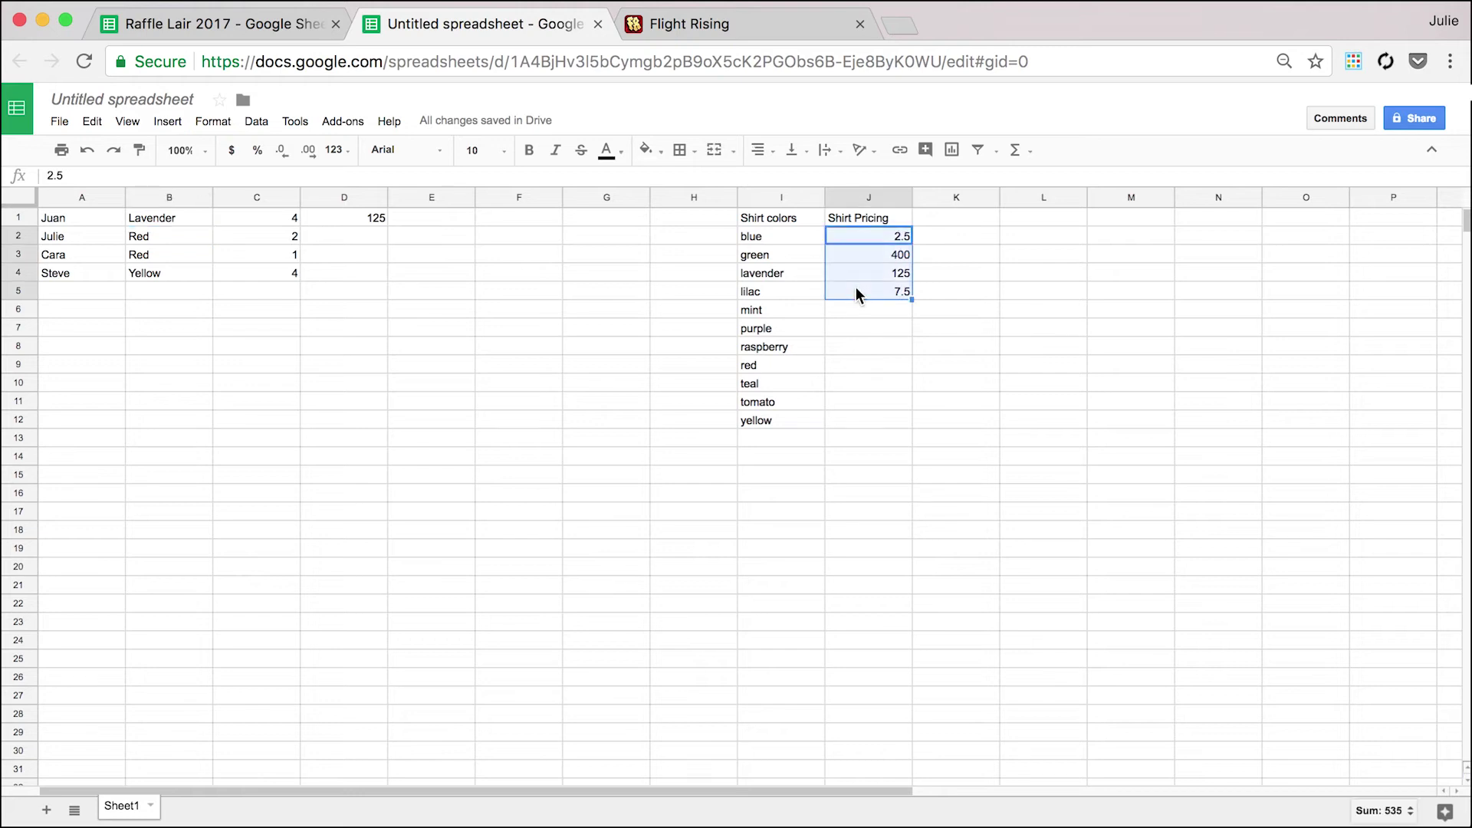
pyautogui.hotkey('ctrl', 'c')
pyautogui.click(860, 312)
pyautogui.hotkey('ctrl', 'v')
pyautogui.click(862, 382)
pyautogui.hotkey('ctrl', 'v')
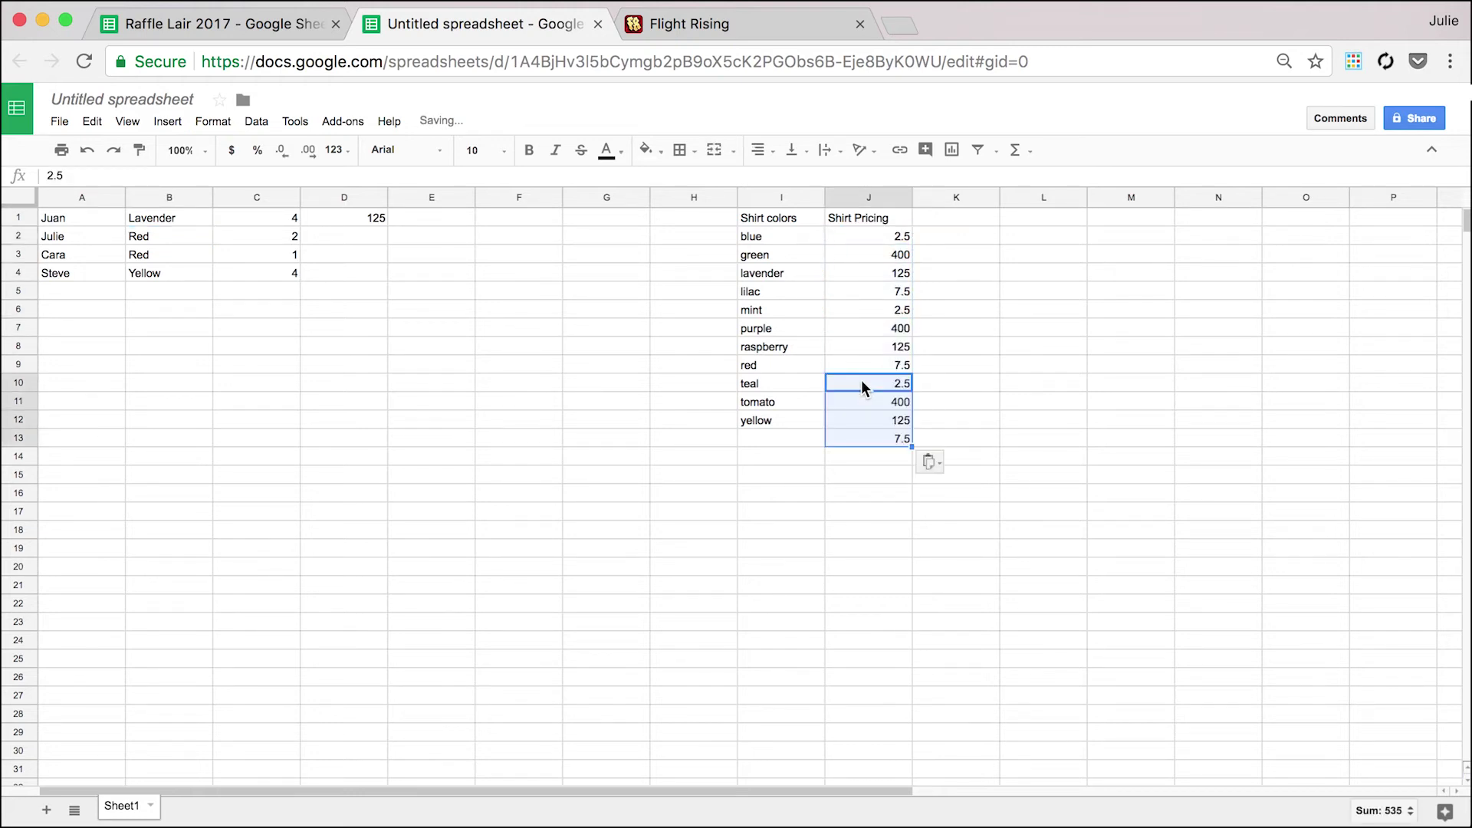
pyautogui.click(881, 441)
pyautogui.press('Delete')
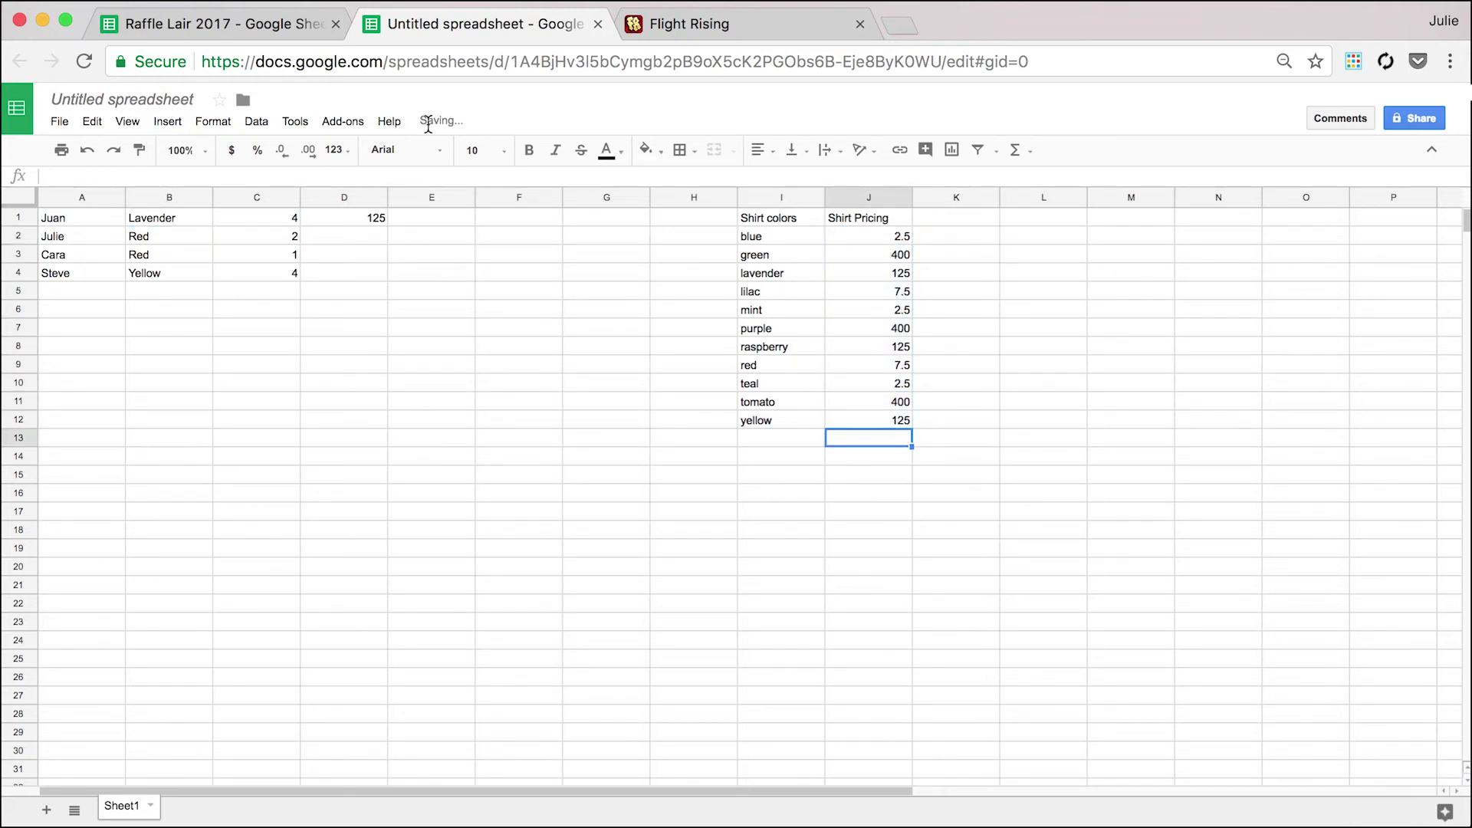
# Fill D1's VLOOKUP formula down to D4.
pyautogui.click(381, 217)
pyautogui.click(387, 228)
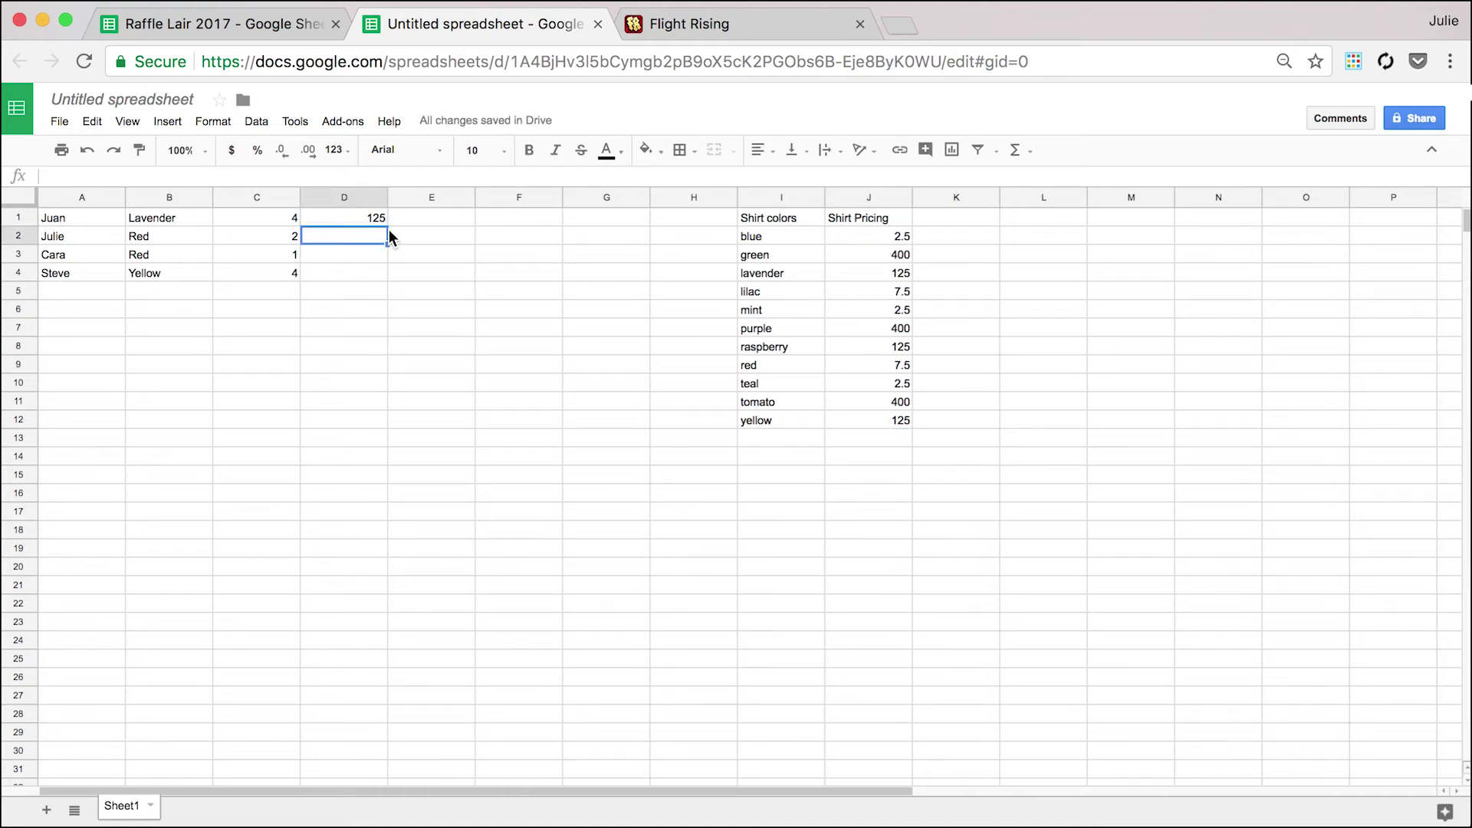
pyautogui.click(387, 218)
pyautogui.moveTo(387, 223); pyautogui.dragTo(387, 275)
pyautogui.click(133, 177)
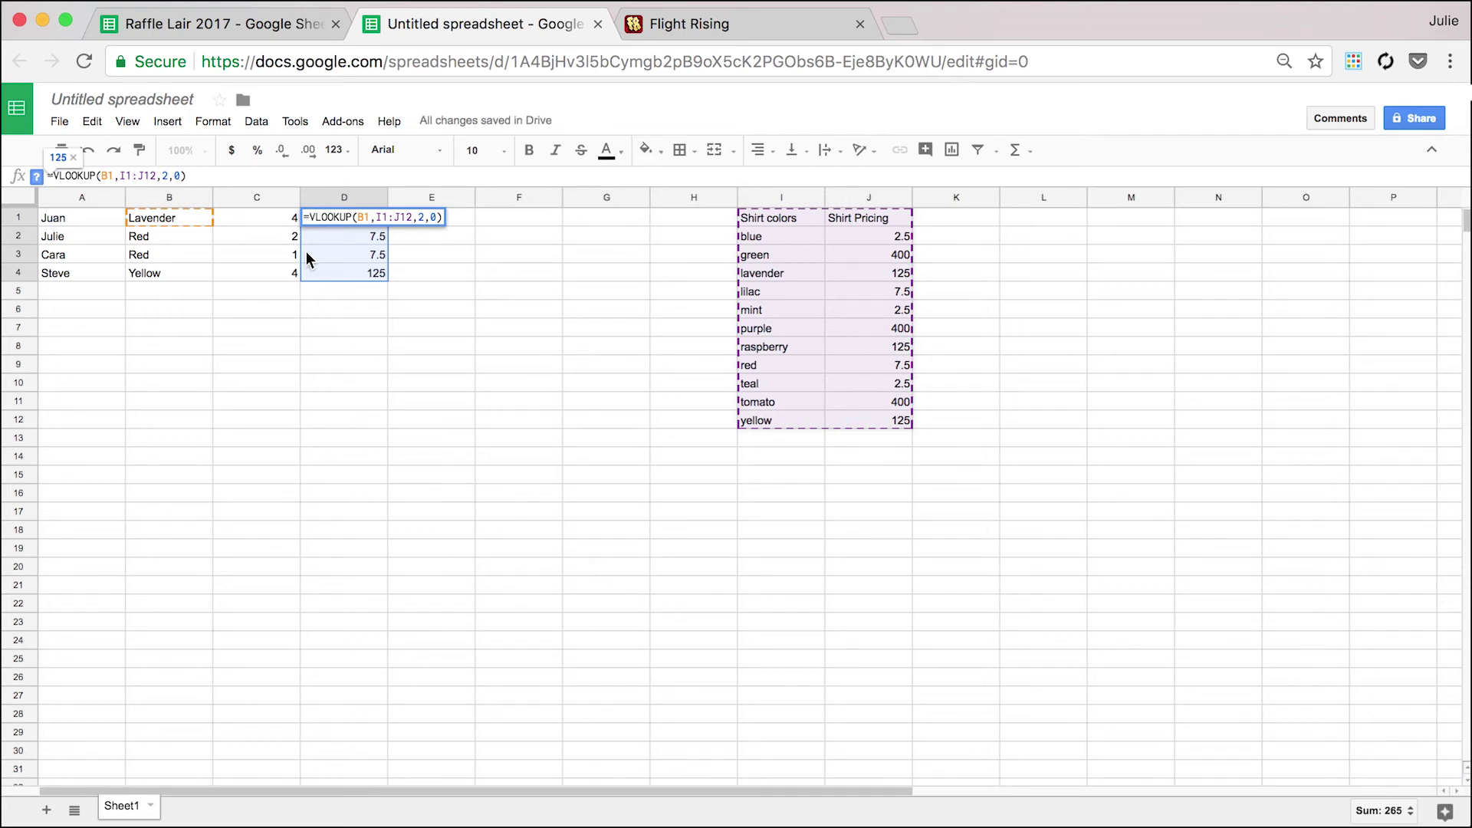
# Change D1's formula to =VLOOKUP(B1,I:J,2,0) so it returns 125.
pyautogui.press('BackSpace')
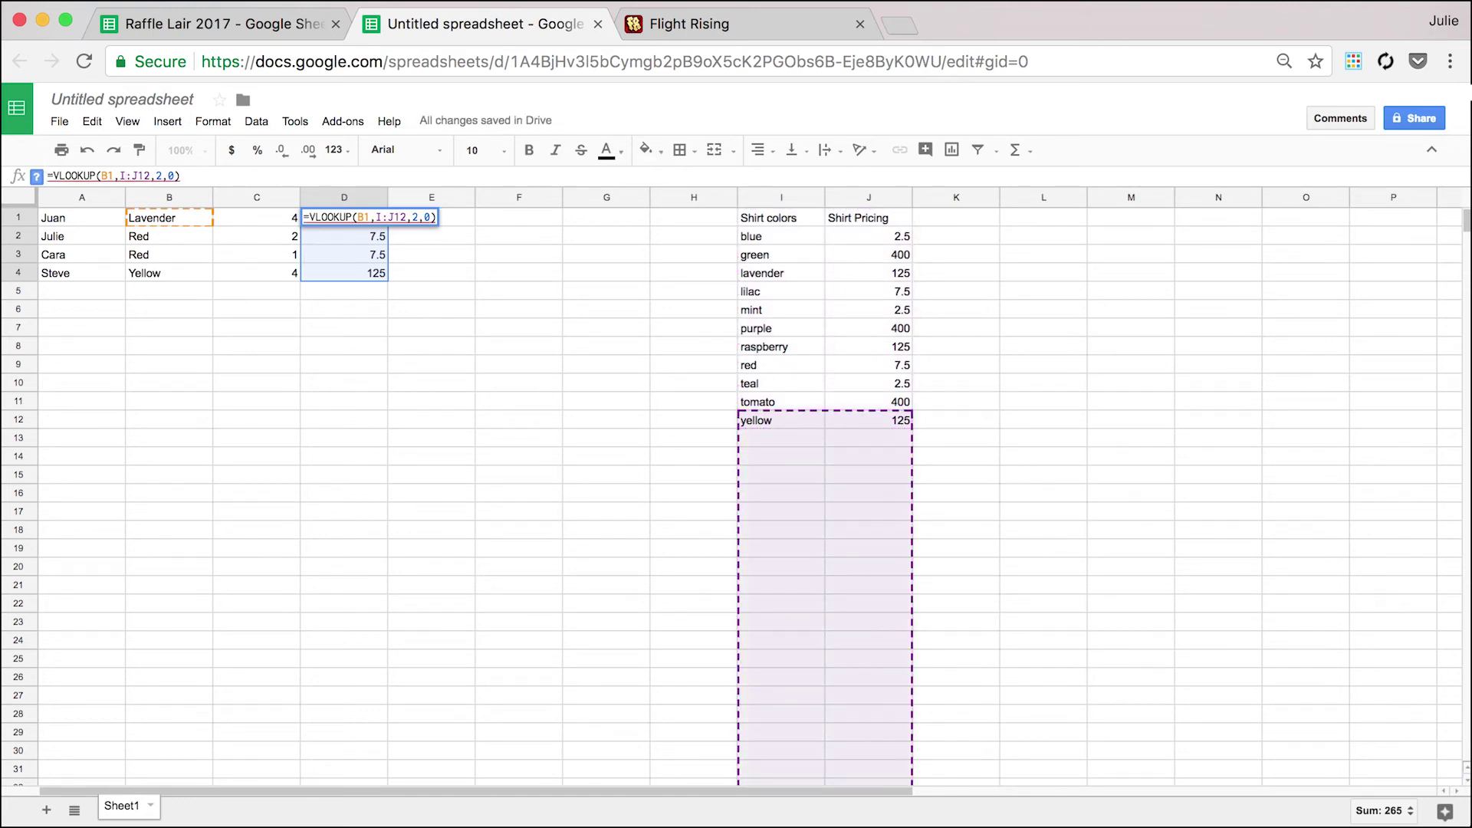
pyautogui.write(':I')
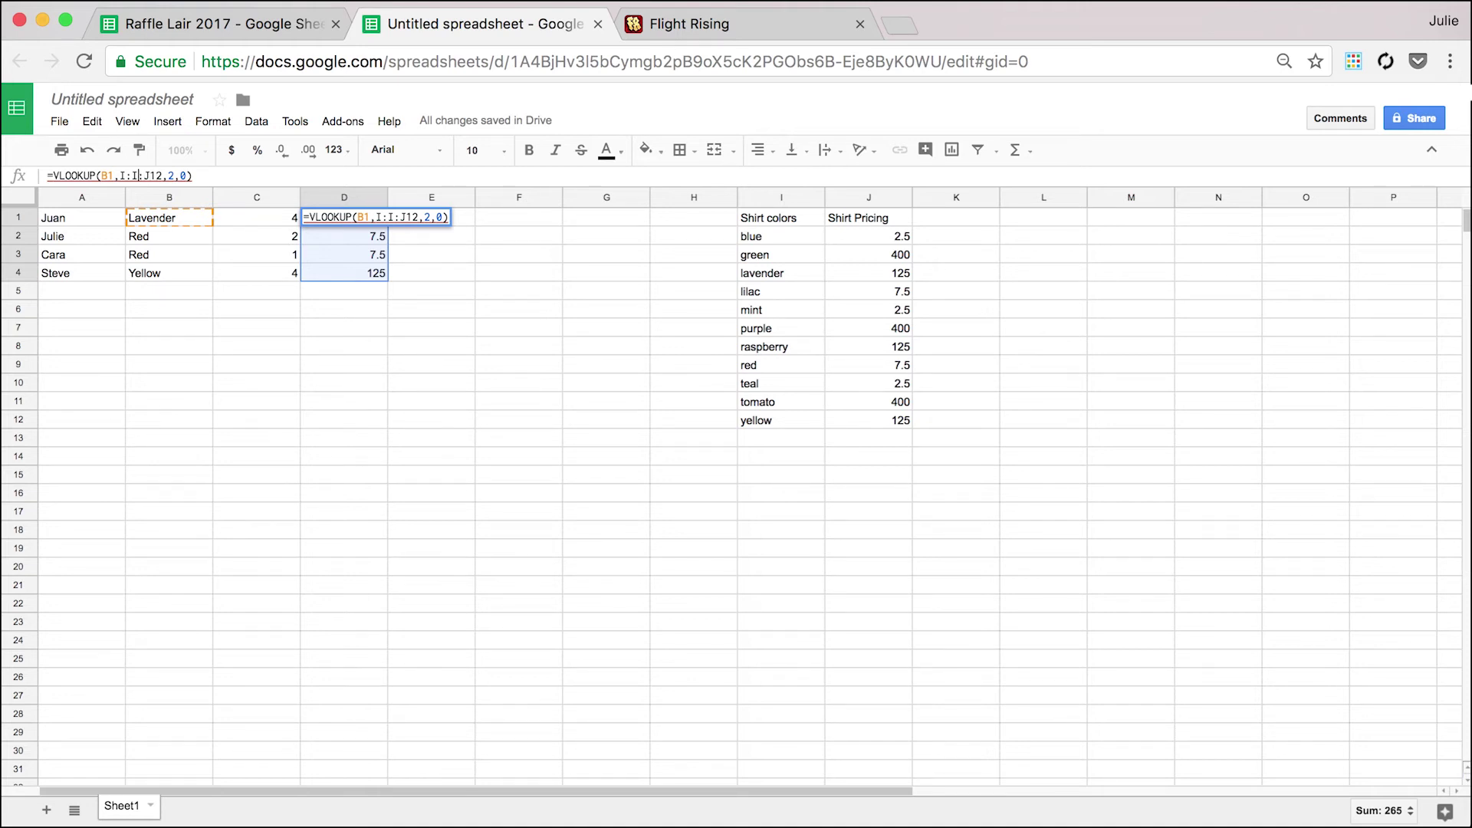
pyautogui.press('BackSpace')
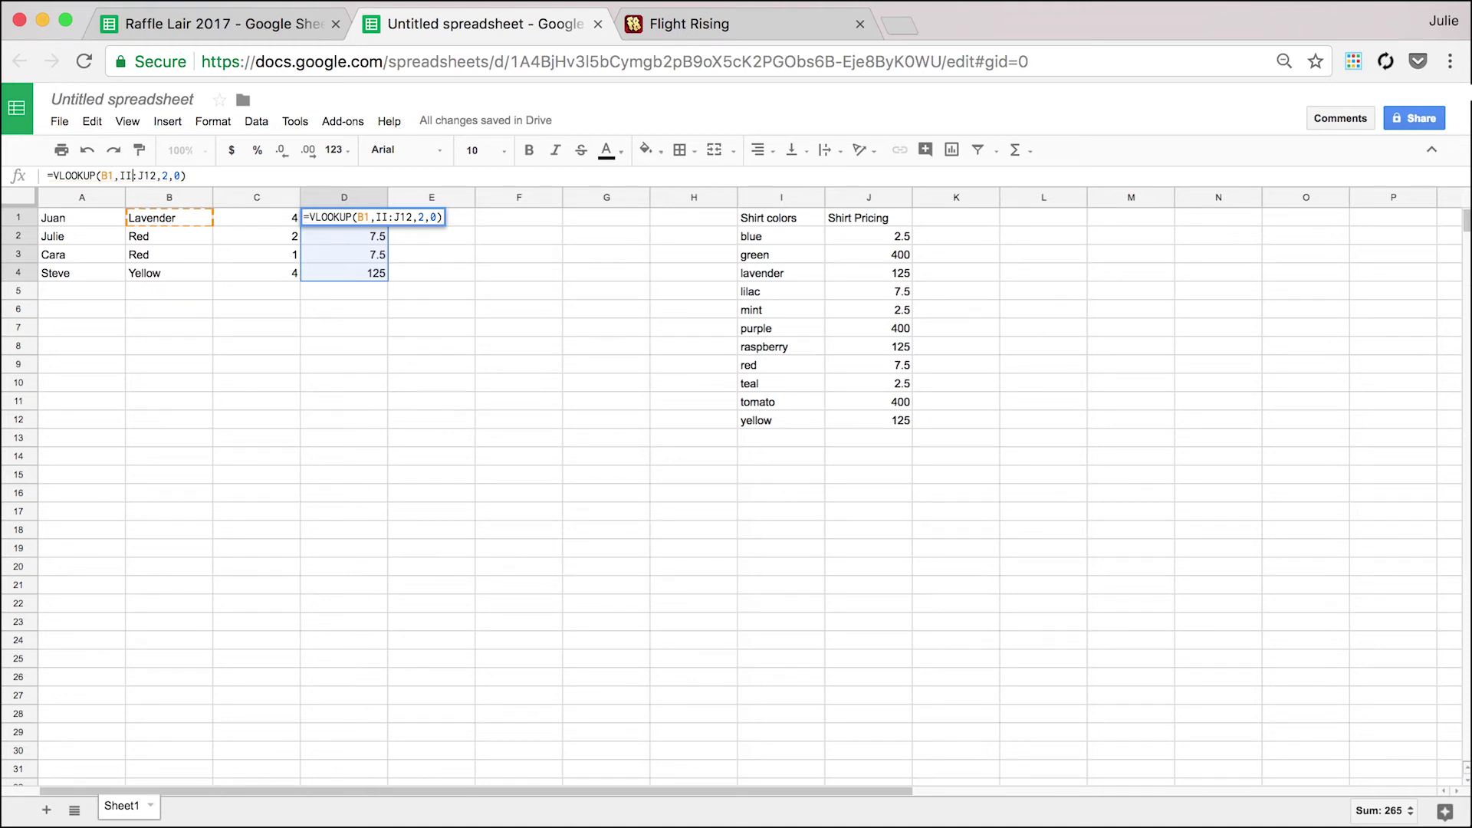
pyautogui.press('BackSpace')
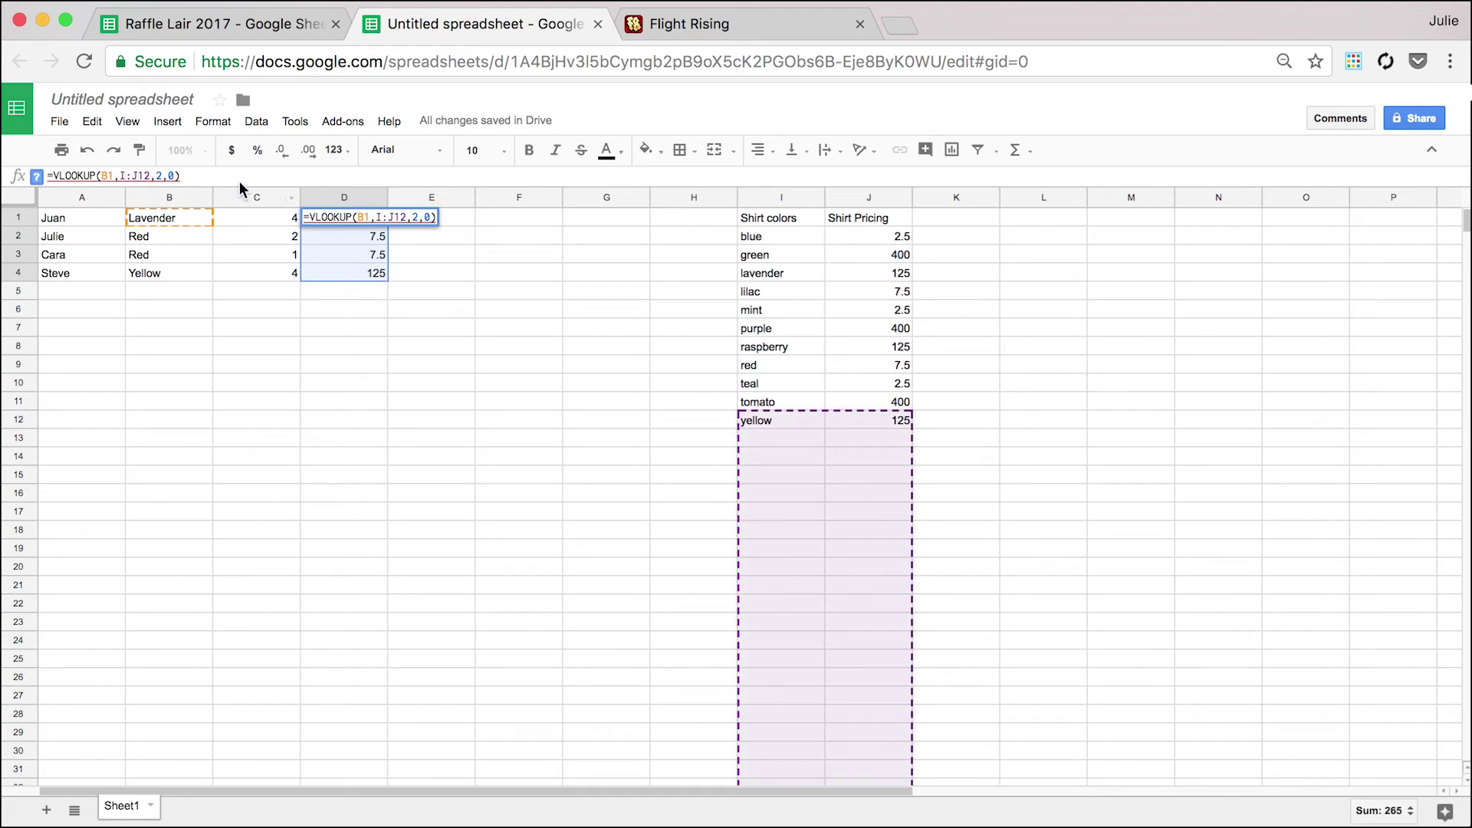
pyautogui.click(149, 176)
pyautogui.press('BackSpace')
pyautogui.press('BackSpace')
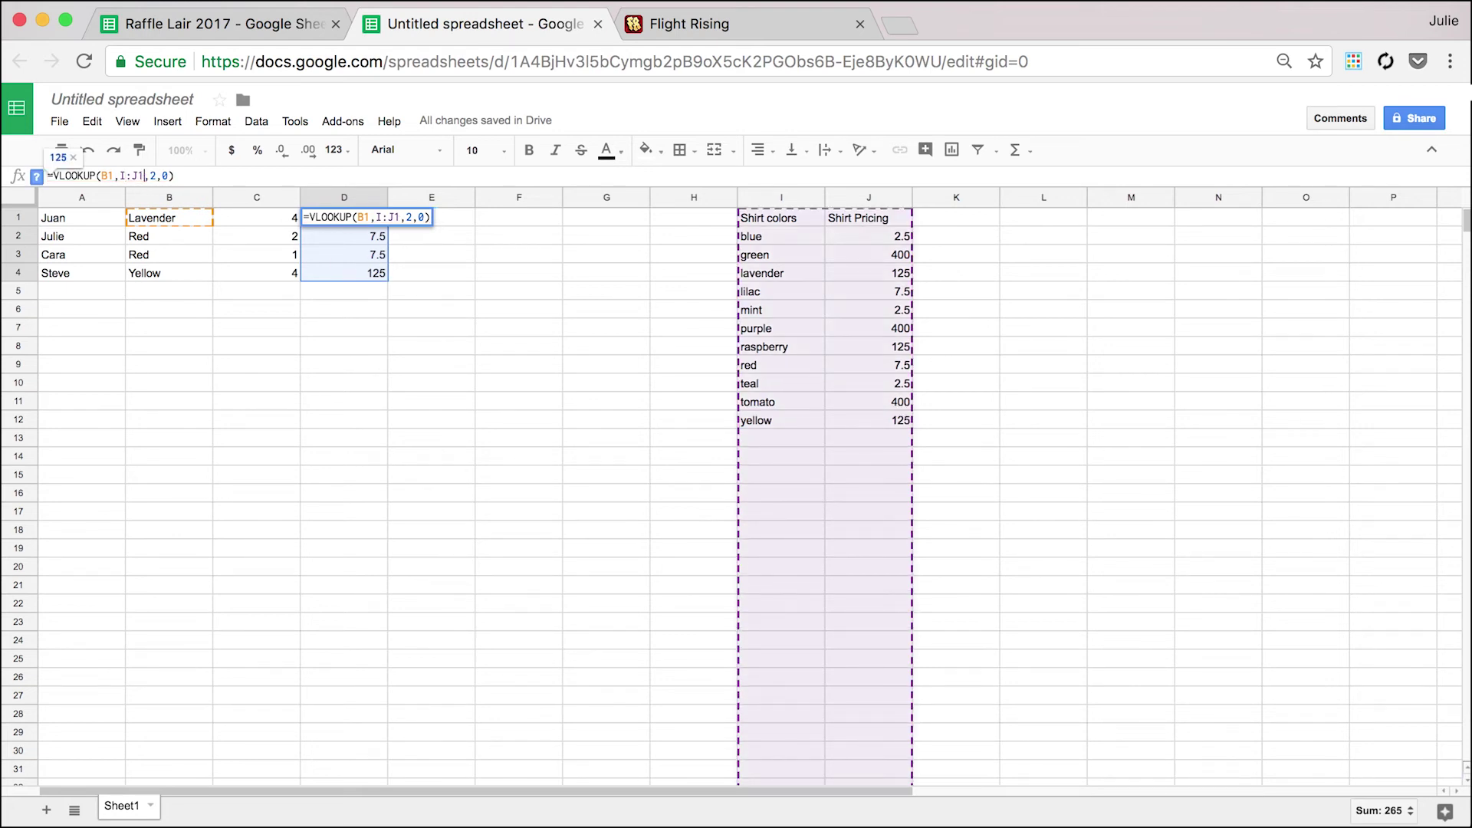
pyautogui.press('Return')
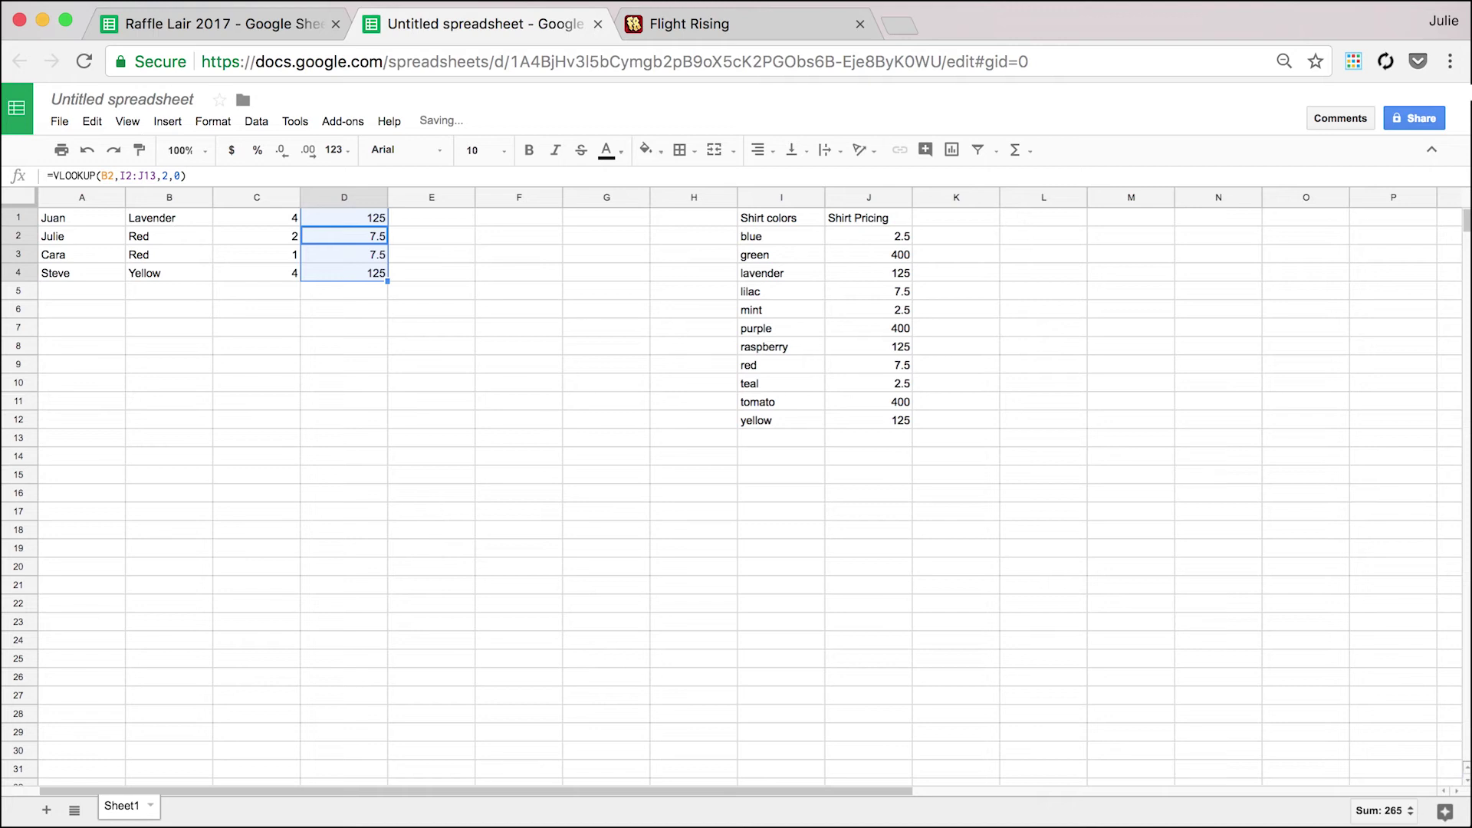
pyautogui.click(328, 366)
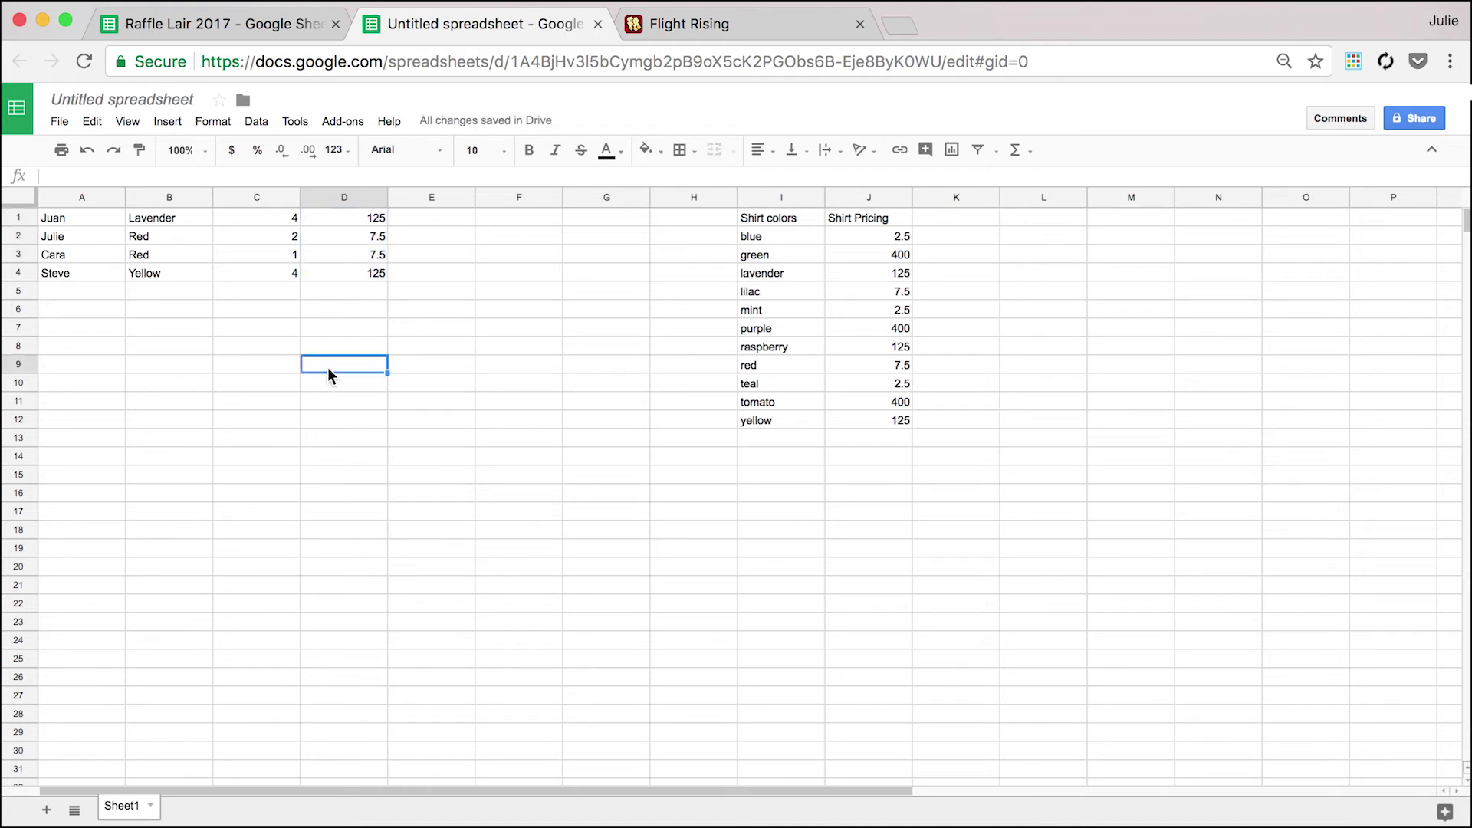
# Fill E1:E4 with =D1*C1 totals (500, 15, 7.5, 500), then return to Raffle Lair 2017.
pyautogui.click(435, 217)
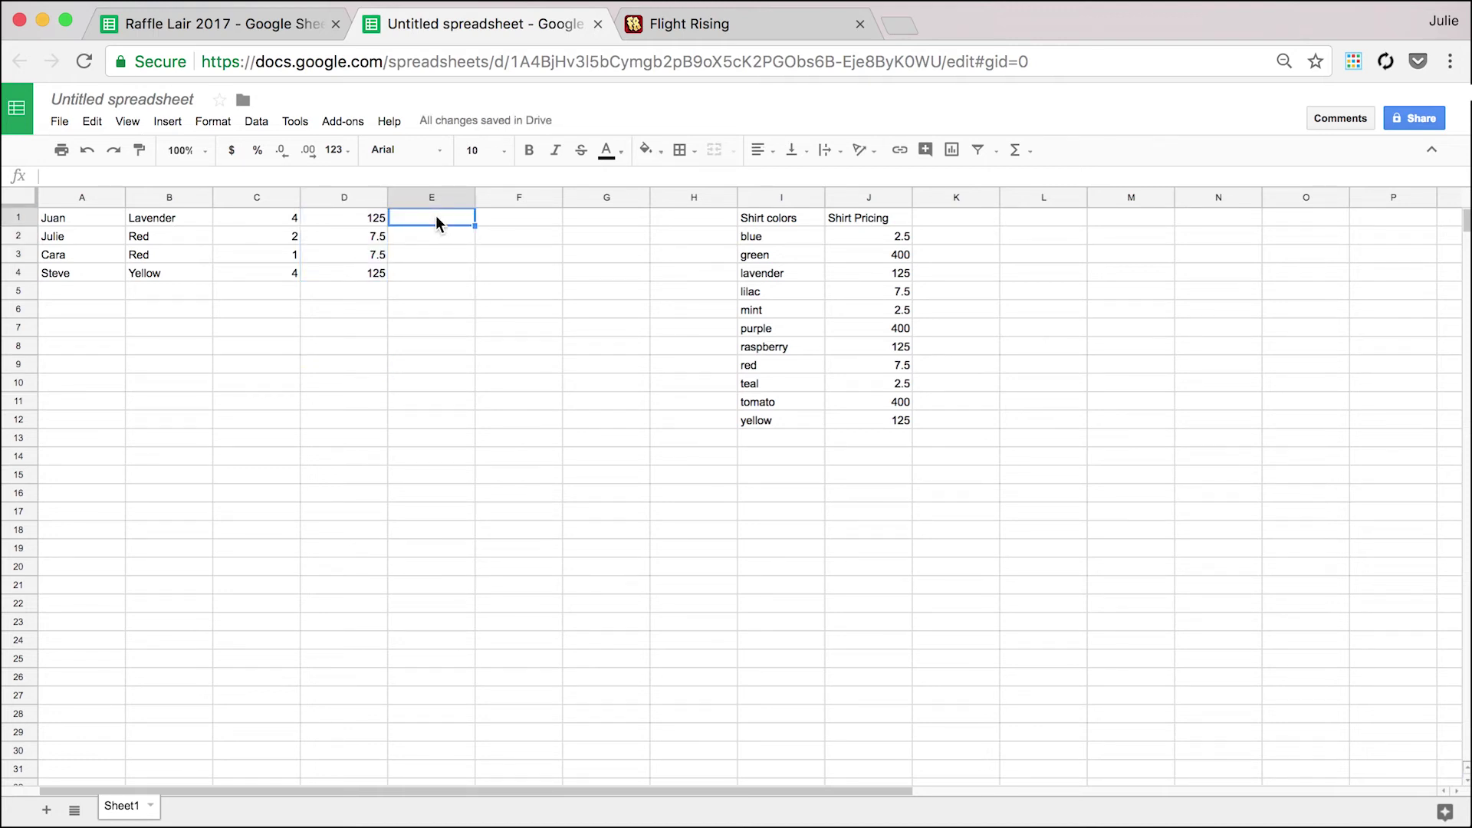
pyautogui.write('=D1')
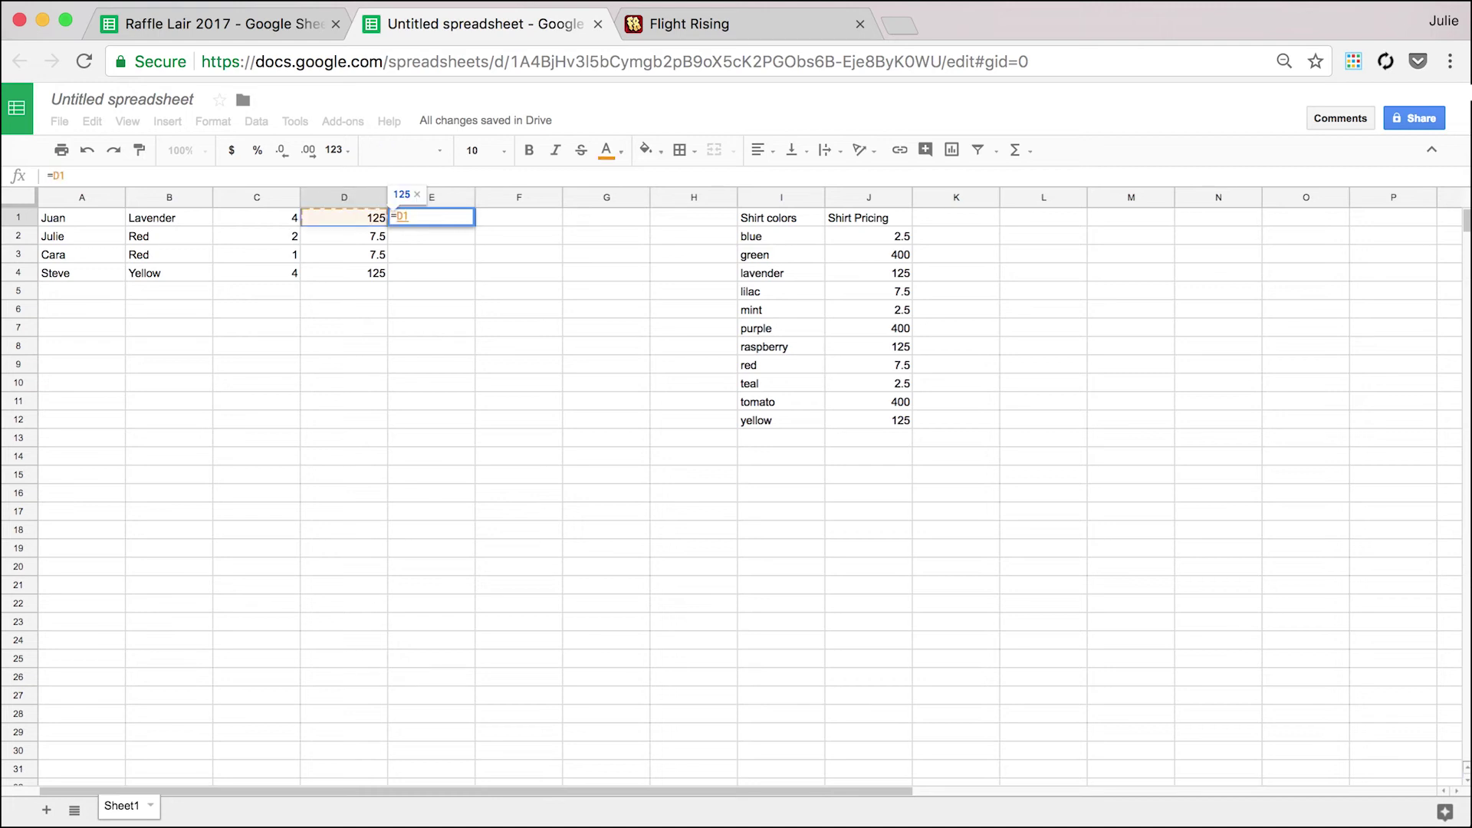
pyautogui.write('*C1')
pyautogui.press('Return')
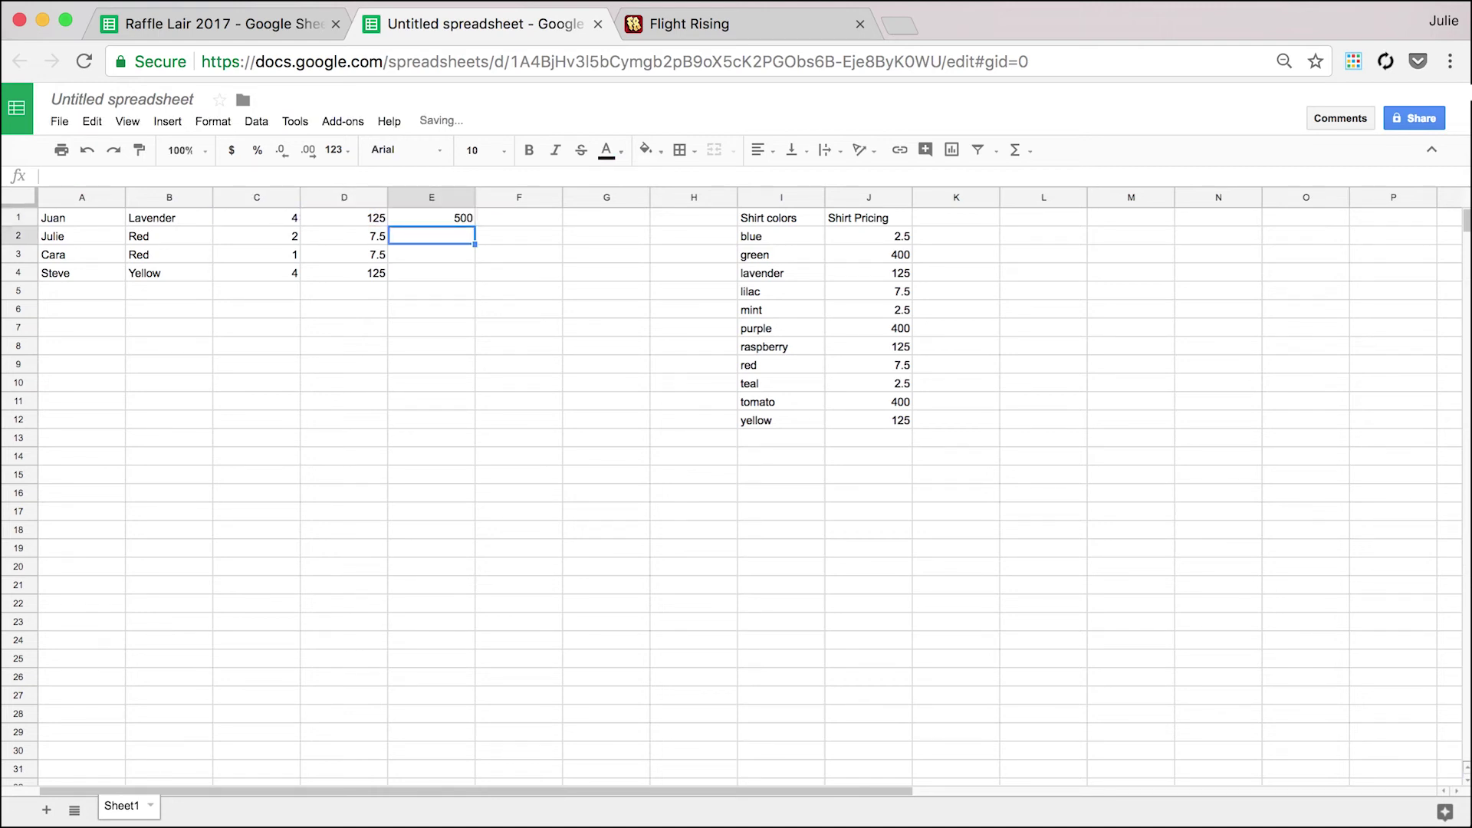
pyautogui.click(437, 219)
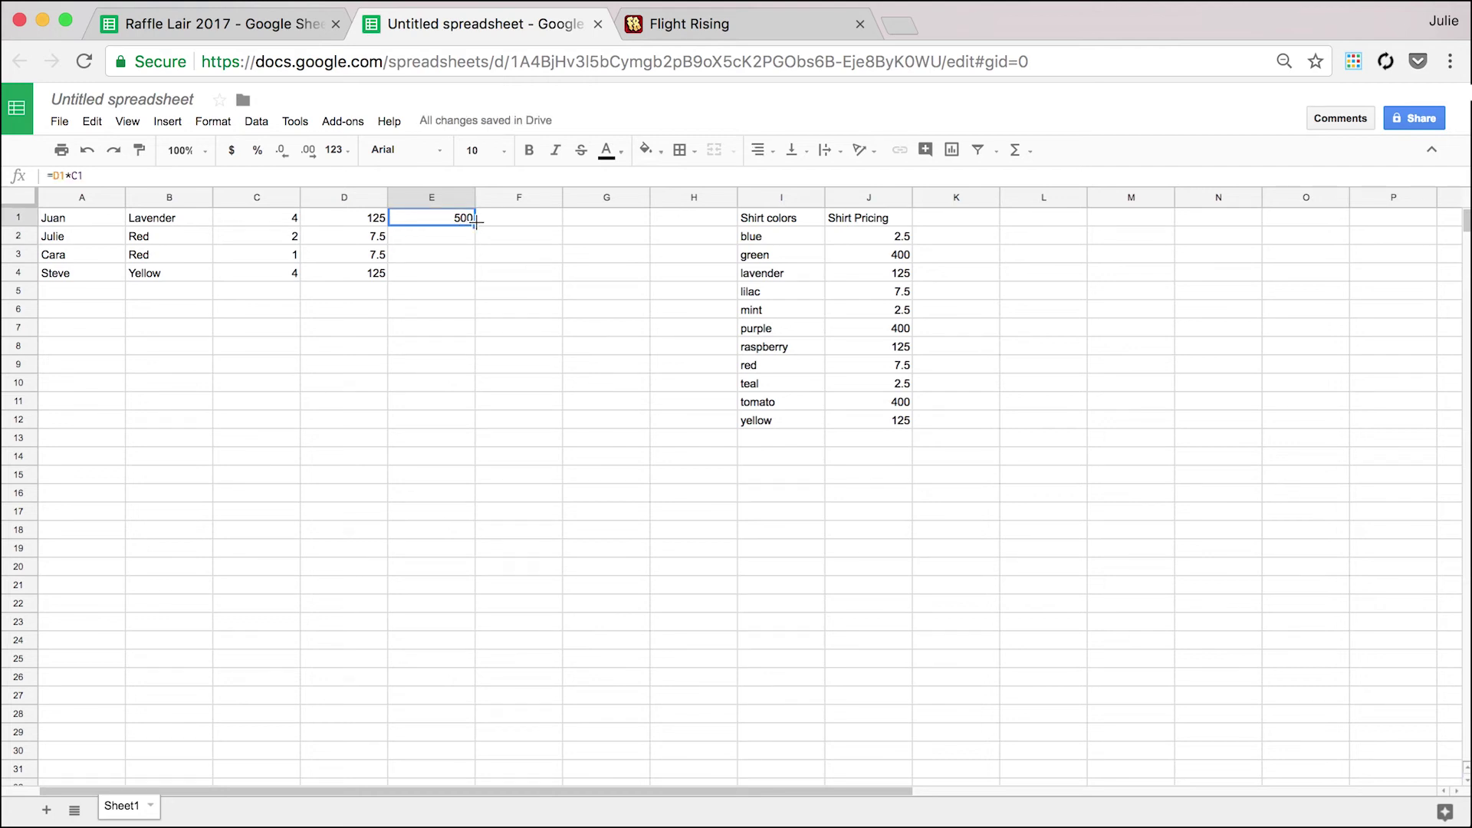
pyautogui.moveTo(474, 222); pyautogui.dragTo(477, 281)
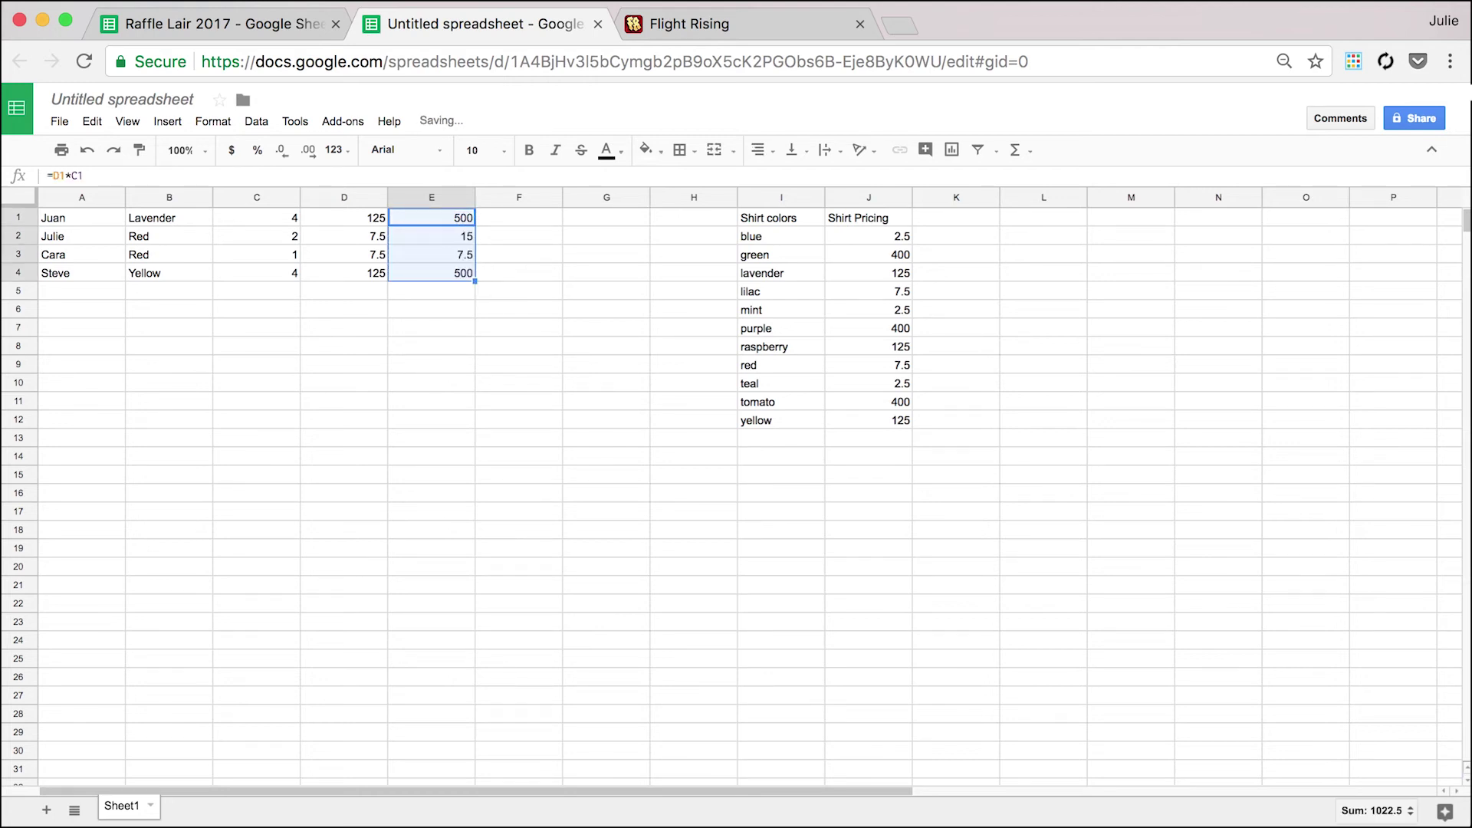
pyautogui.click(214, 23)
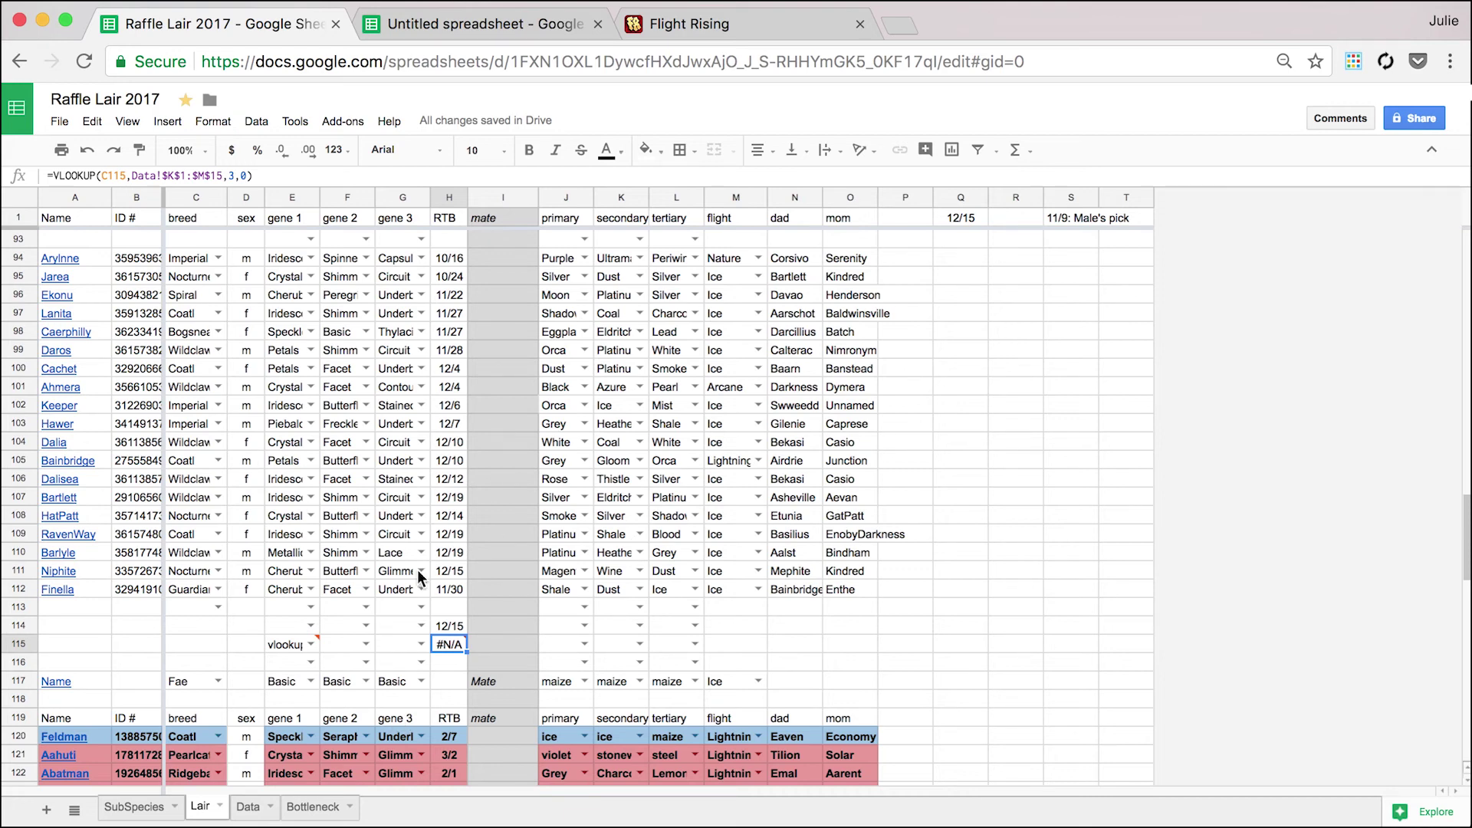
# Copy H115's VLOOKUP date formula and paste it into H112.
pyautogui.moveTo(468, 648)
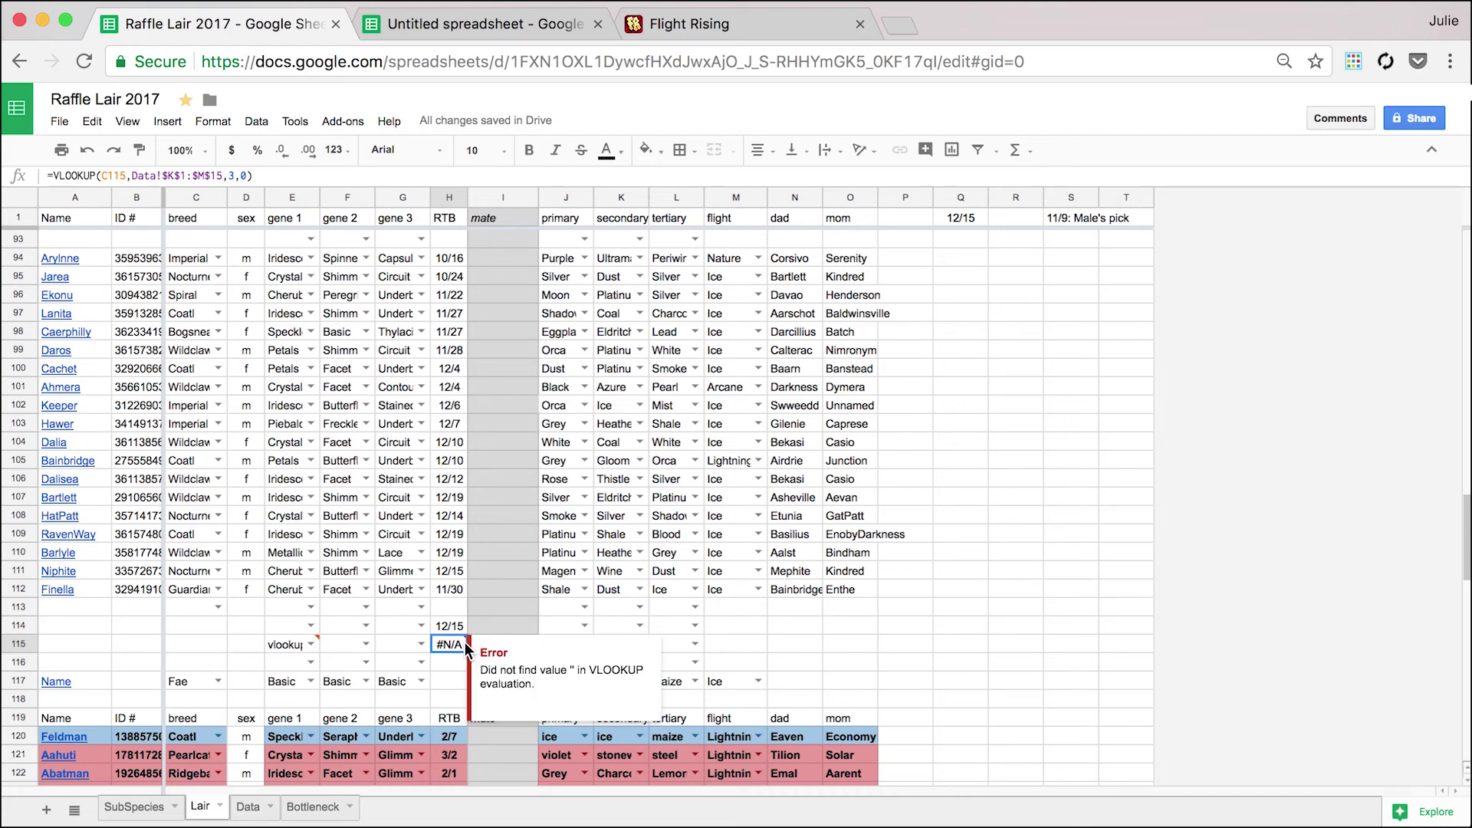
pyautogui.press('super+c')
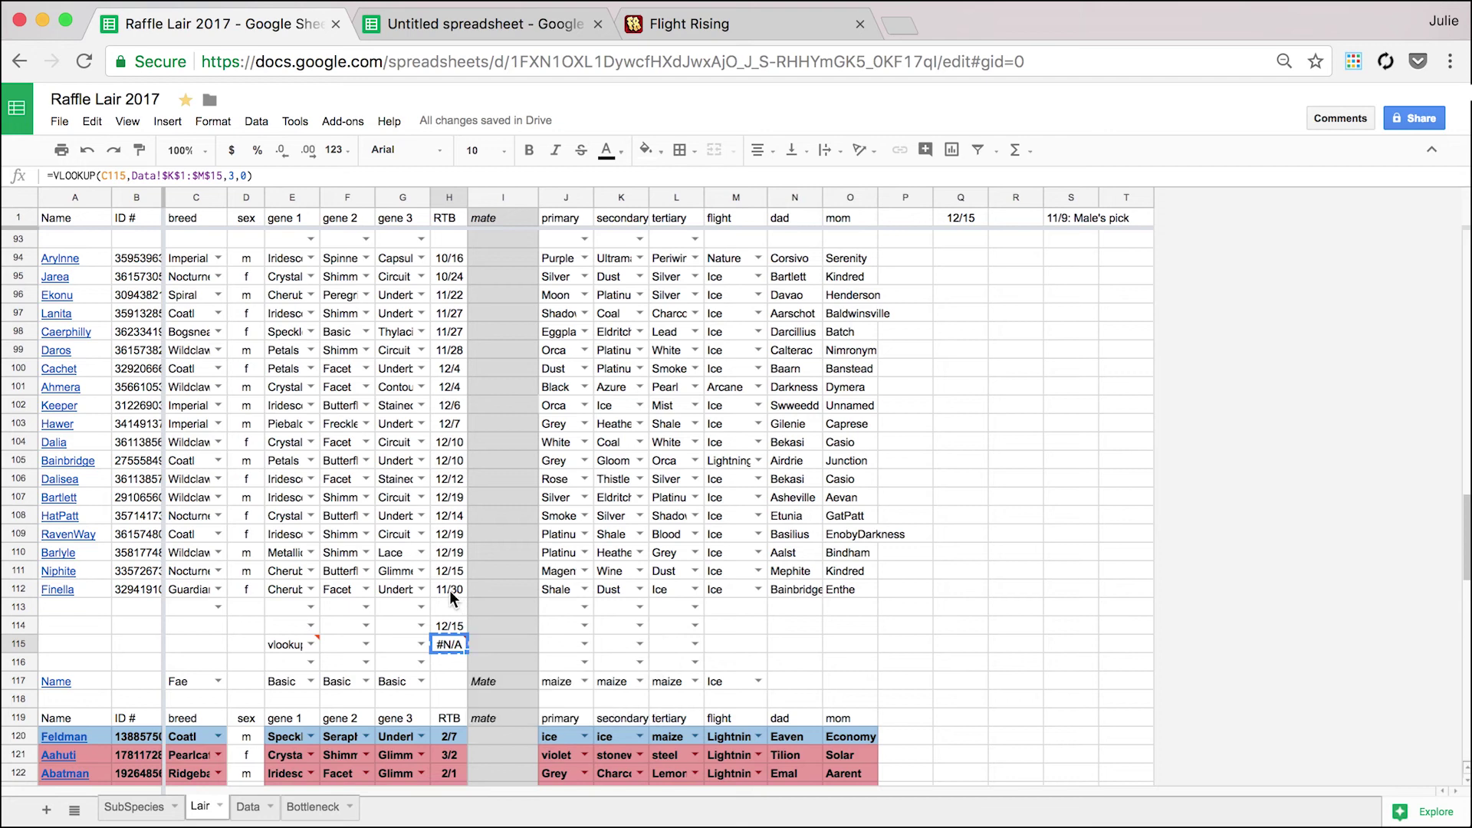
pyautogui.click(450, 590)
pyautogui.press('super+v')
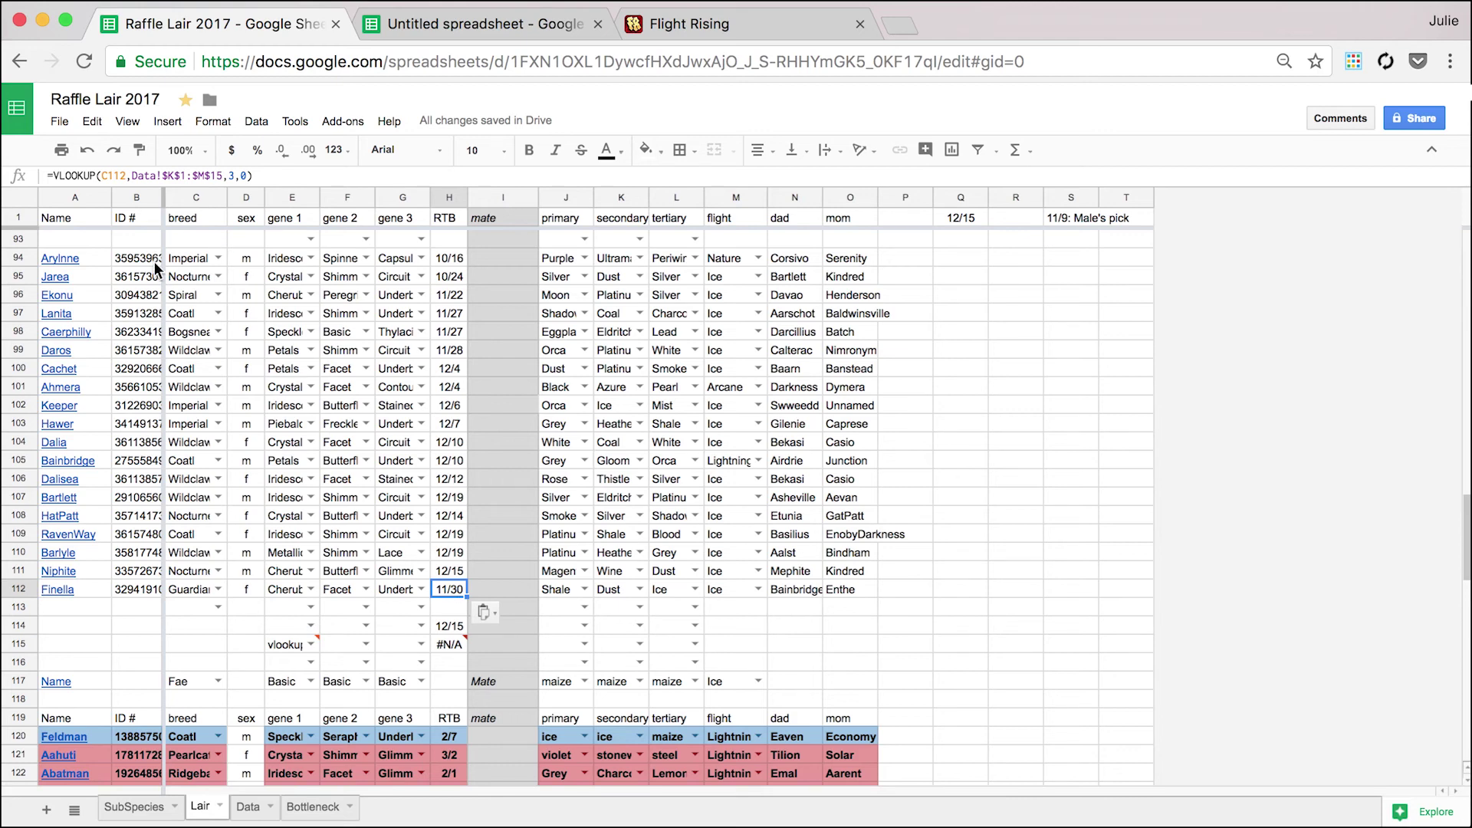
pyautogui.press('super+z')
pyautogui.click(441, 630)
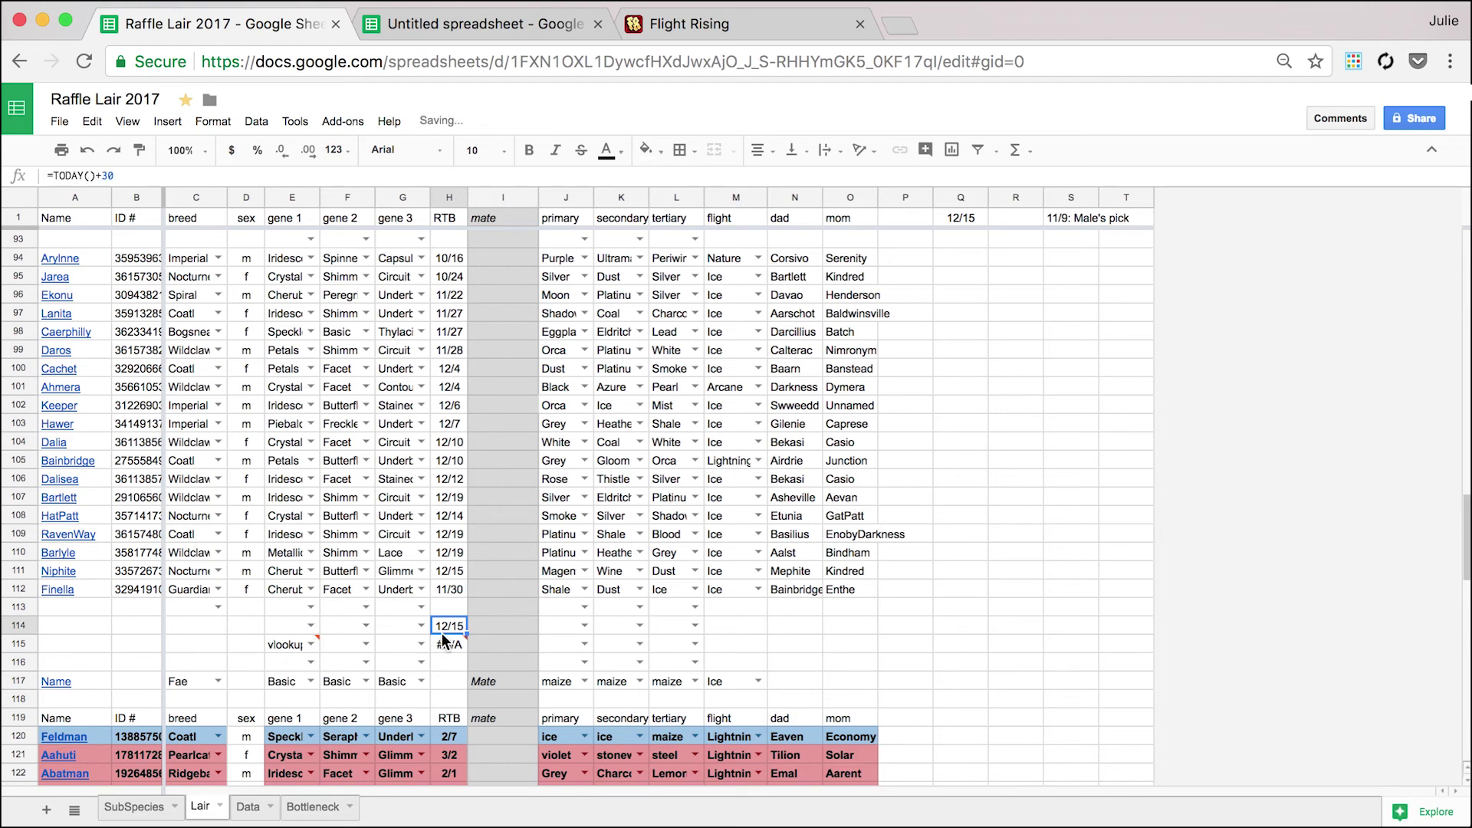
pyautogui.click(434, 589)
pyautogui.press('super+v')
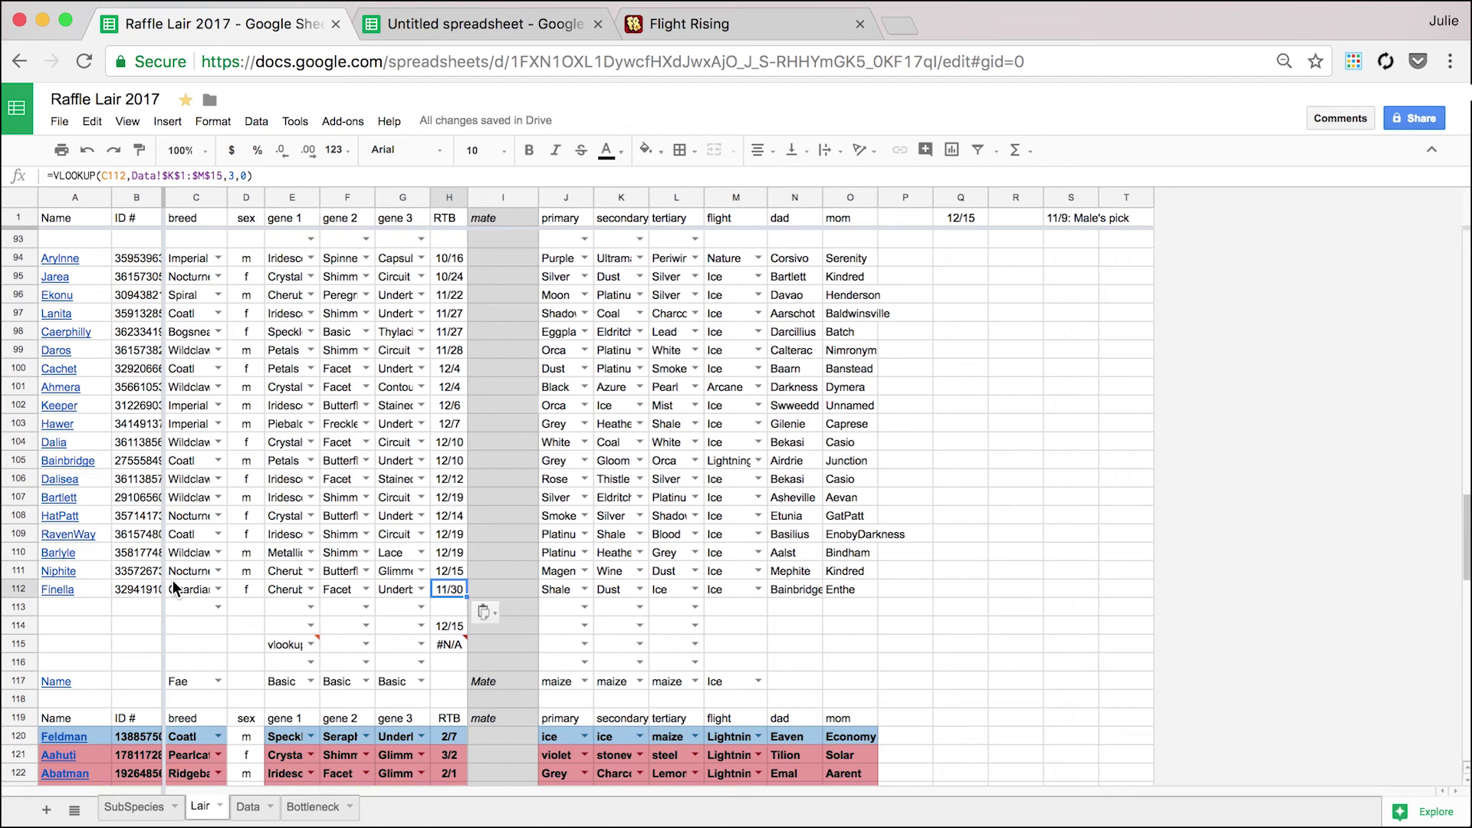
# Commit H112's =VLOOKUP(C112,Data!$K$1:$M$15,3,0), returning 11/30, and compare it with H114.
pyautogui.click(123, 175)
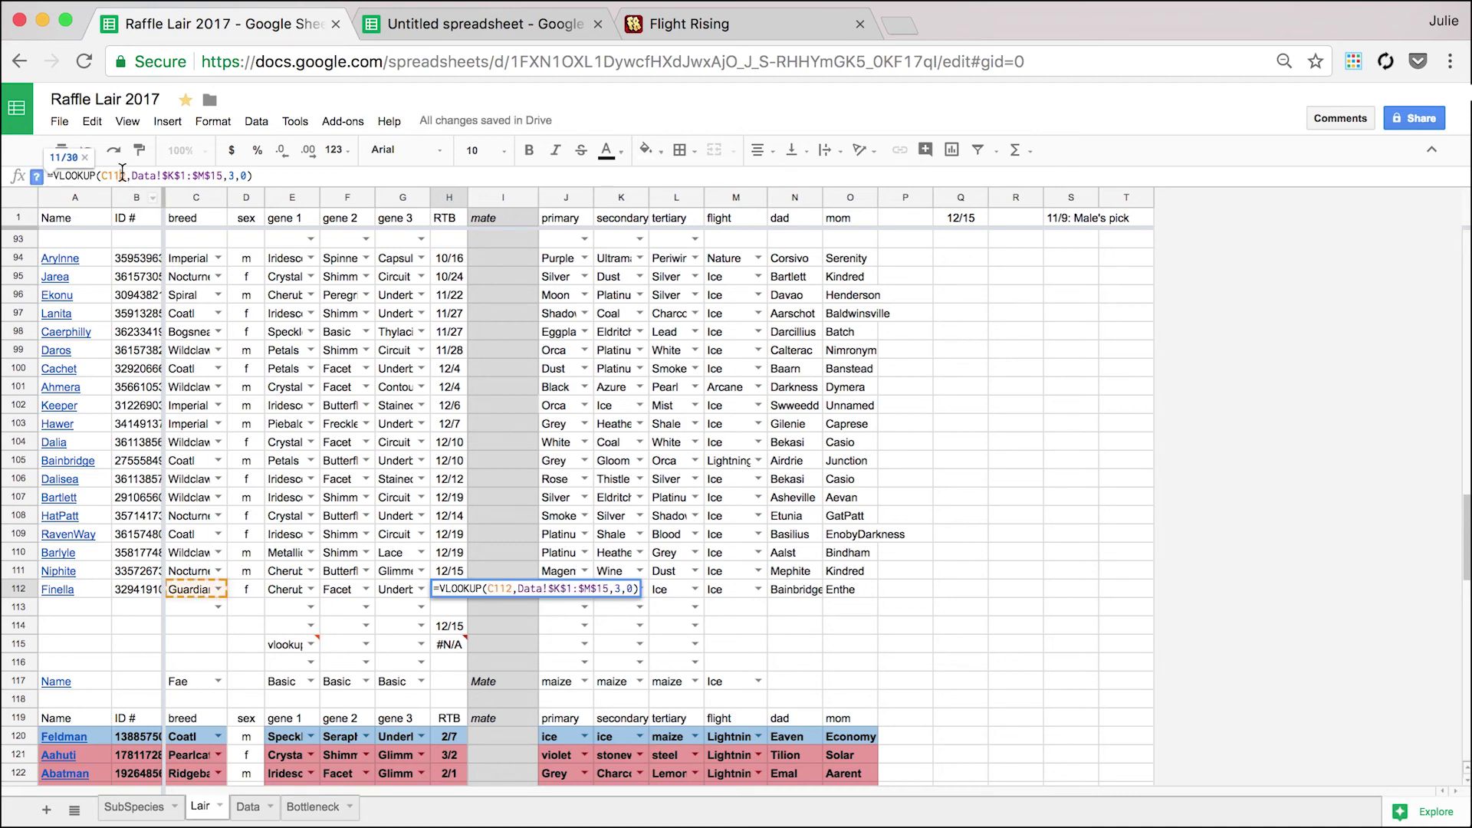
pyautogui.click(242, 176)
pyautogui.press('Return')
pyautogui.press('Up')
pyautogui.press('Down')
pyautogui.press('Down')
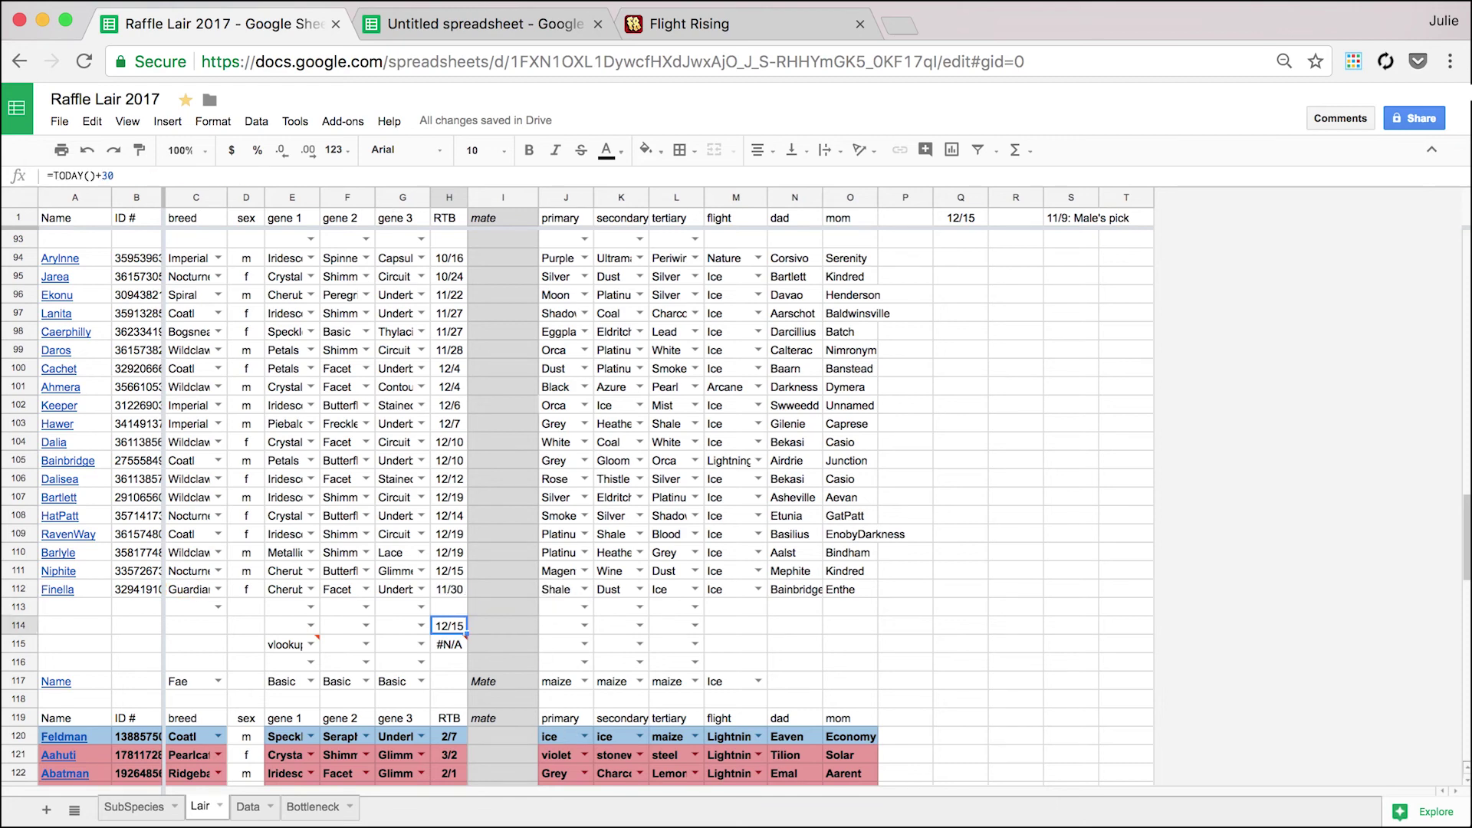
pyautogui.press('Up')
pyautogui.press('Up')
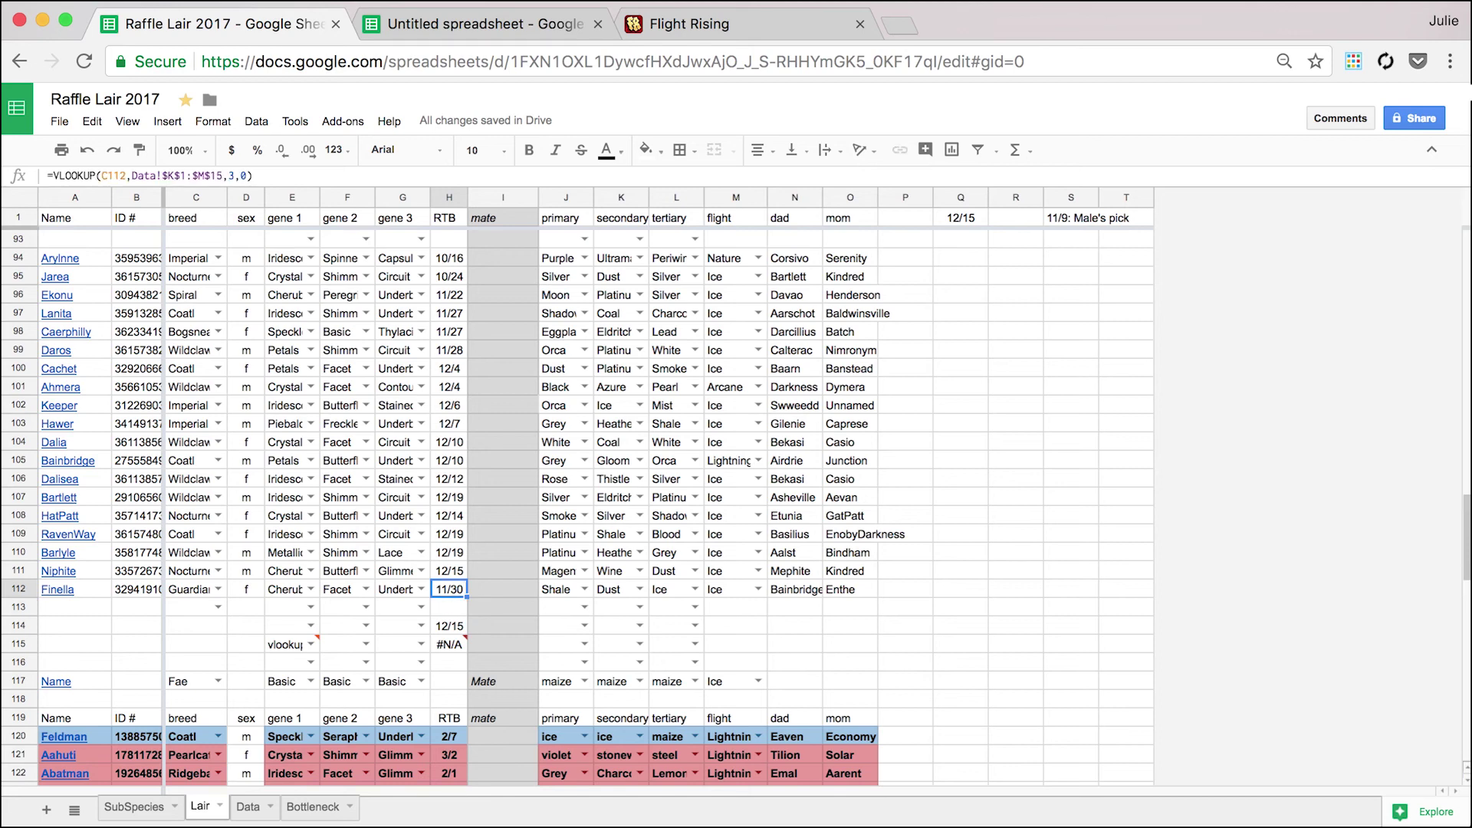
pyautogui.press('Down')
pyautogui.press('Down')
pyautogui.press('Up')
pyautogui.press('Up')
# Paste values only into H112 so it holds the fixed date 11/30/2017.
pyautogui.rightClick(454, 592)
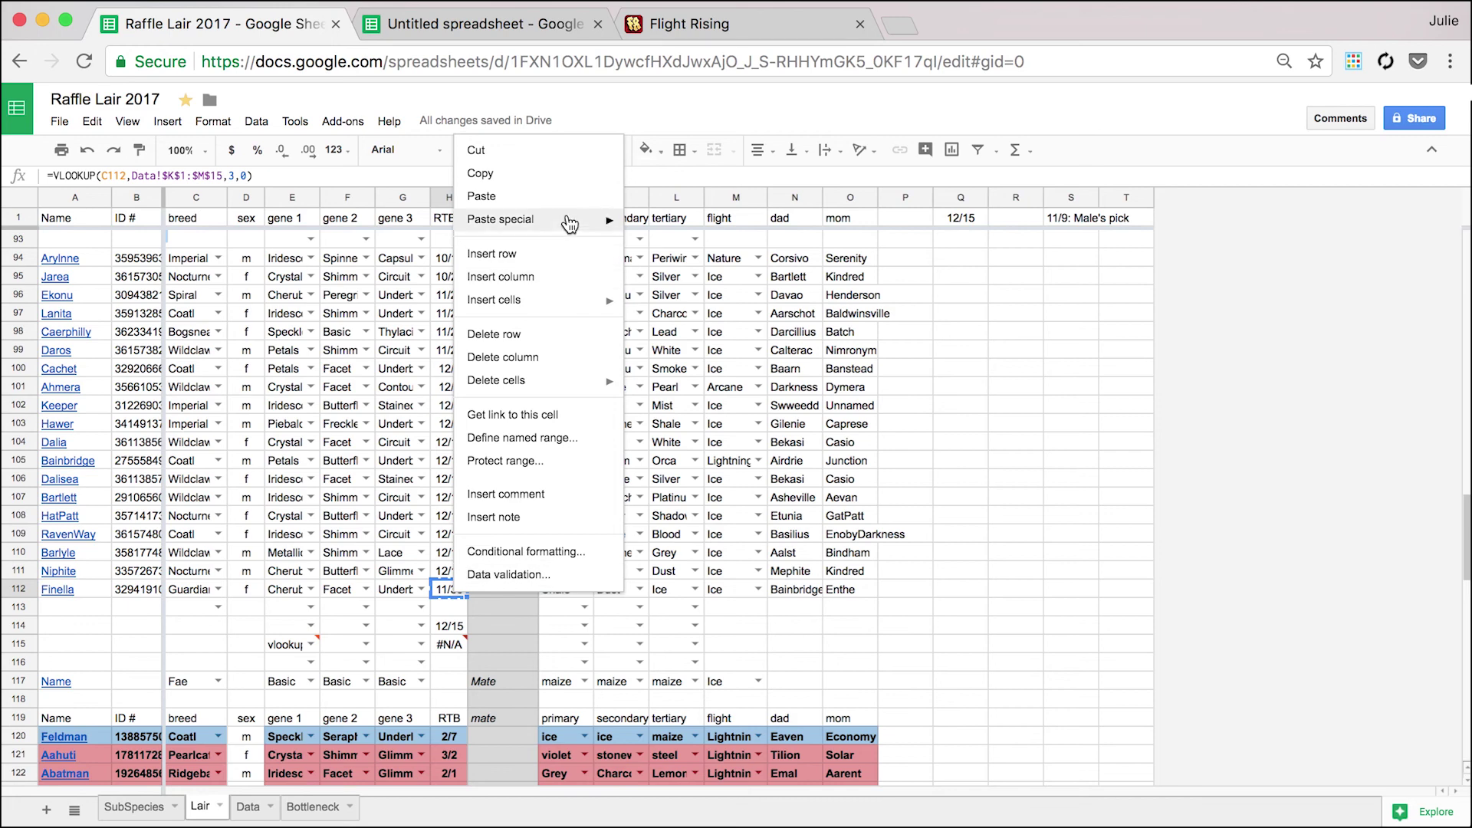
pyautogui.moveTo(569, 223)
pyautogui.click(784, 228)
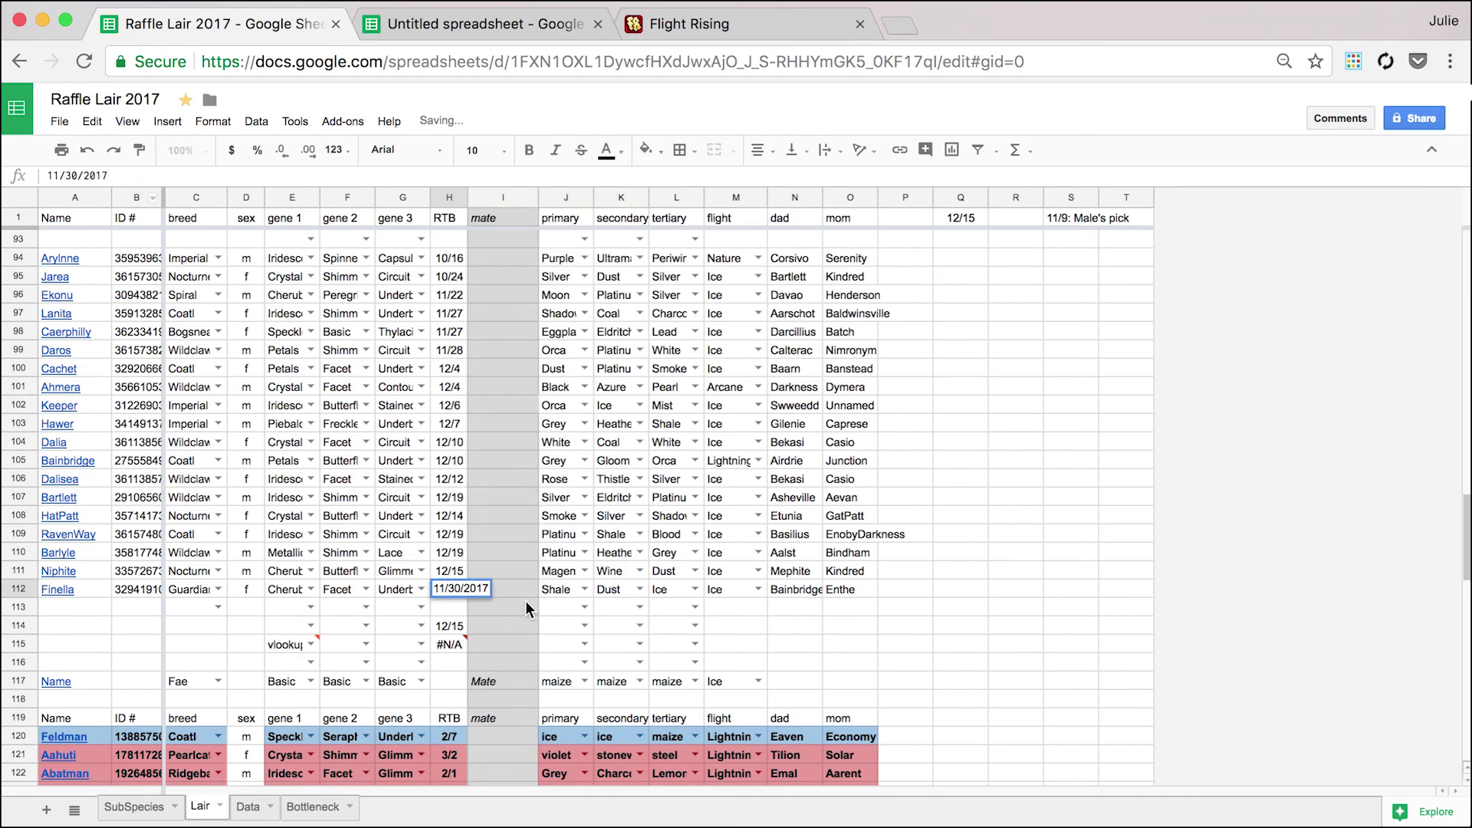
pyautogui.click(452, 572)
pyautogui.click(458, 592)
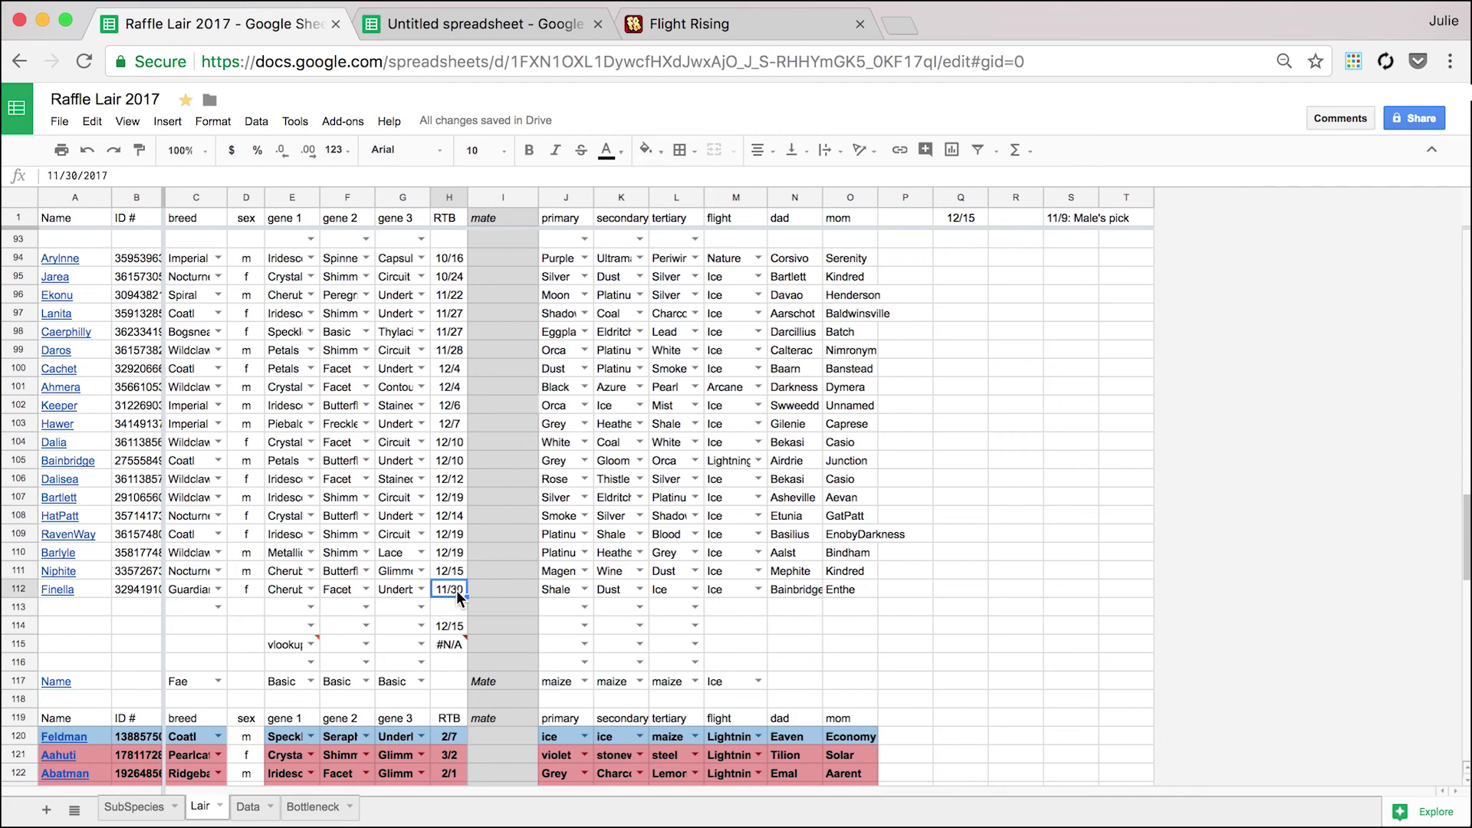
# Inspect row 115, where the VLOOKUP in H115 shows #N/A.
pyautogui.click(292, 642)
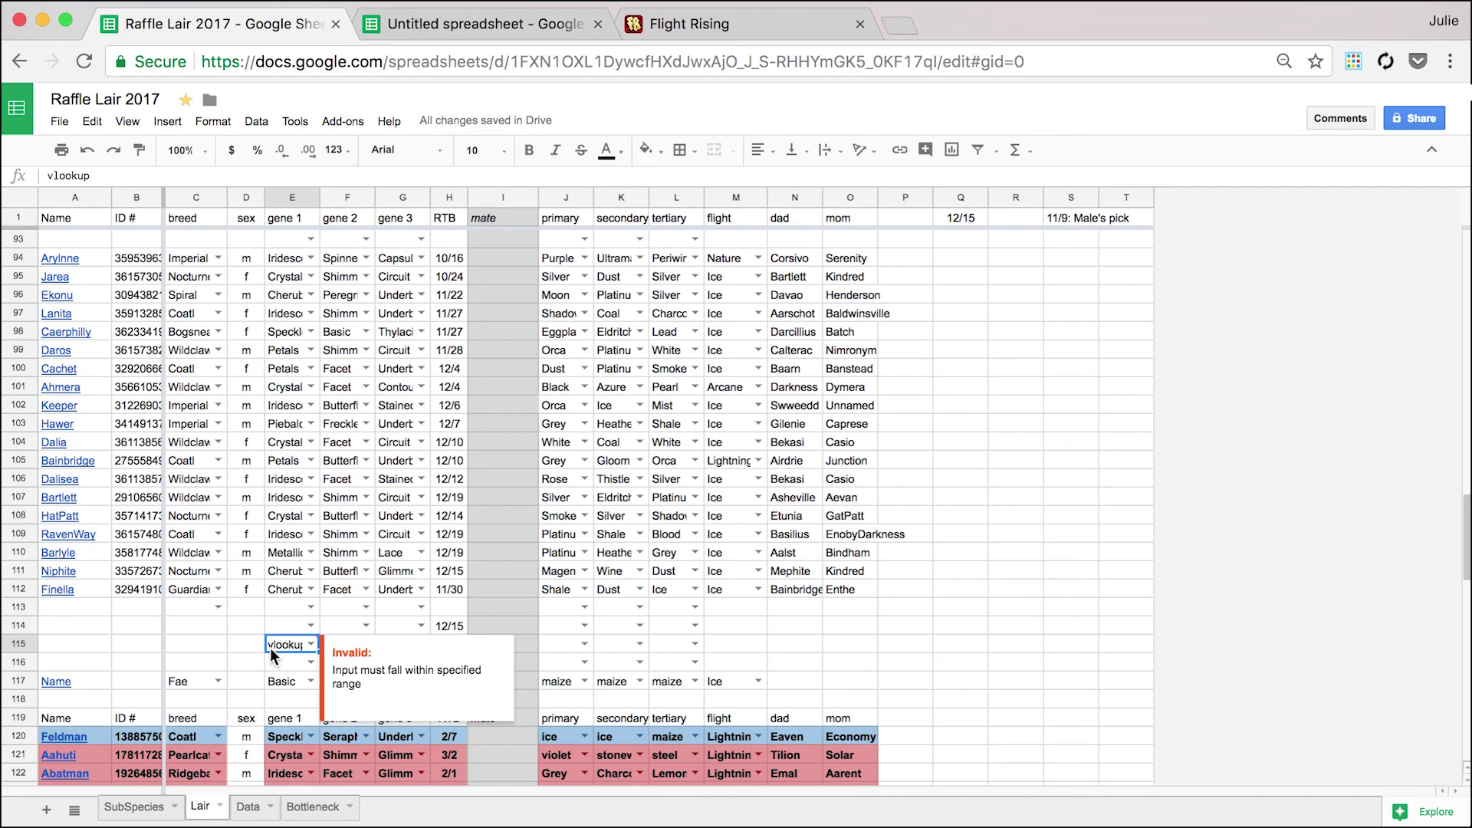
pyautogui.moveTo(275, 646); pyautogui.dragTo(444, 642)
pyautogui.click(444, 643)
pyautogui.press('Up')
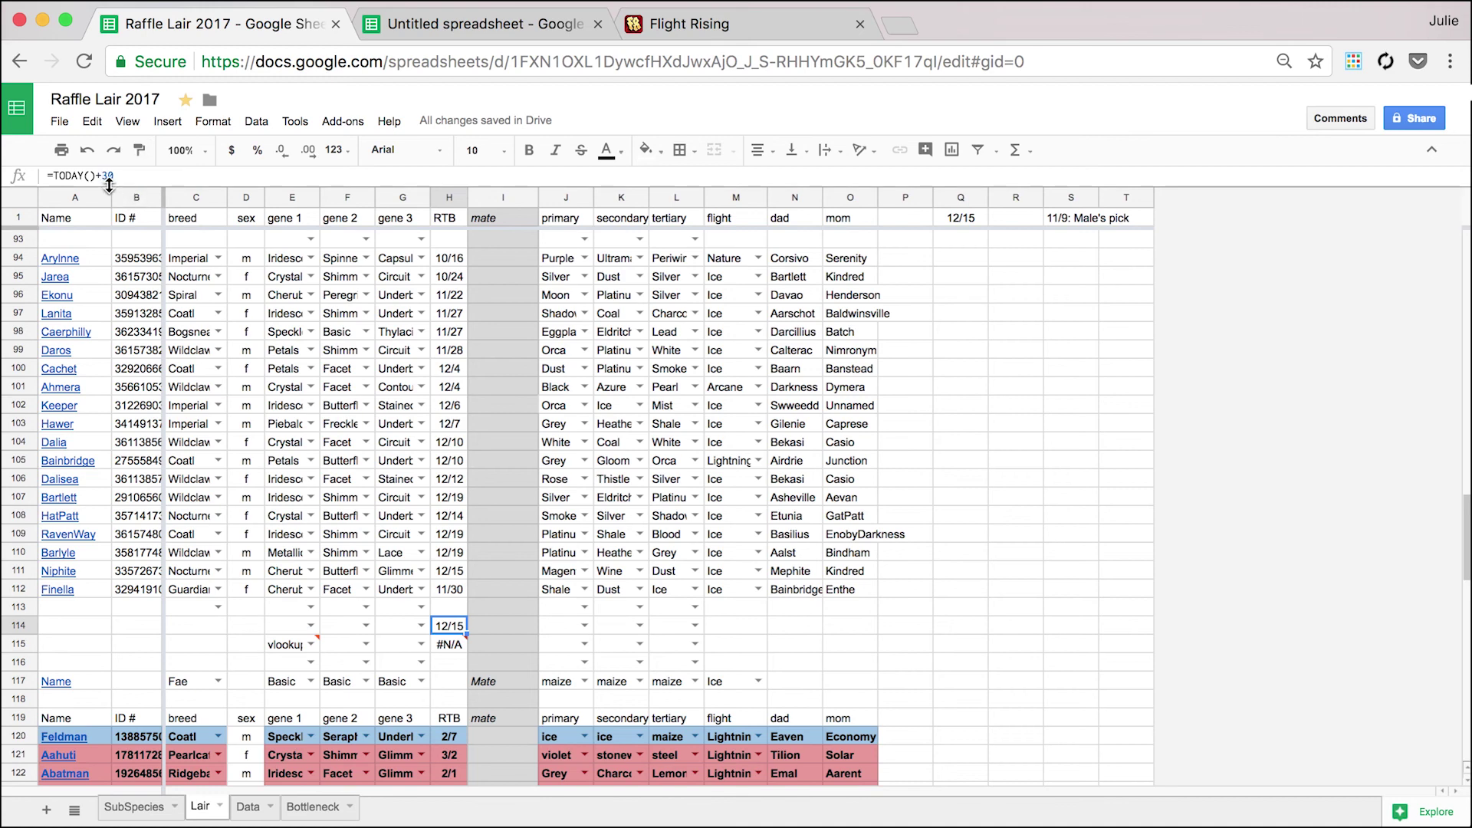
pyautogui.click(448, 641)
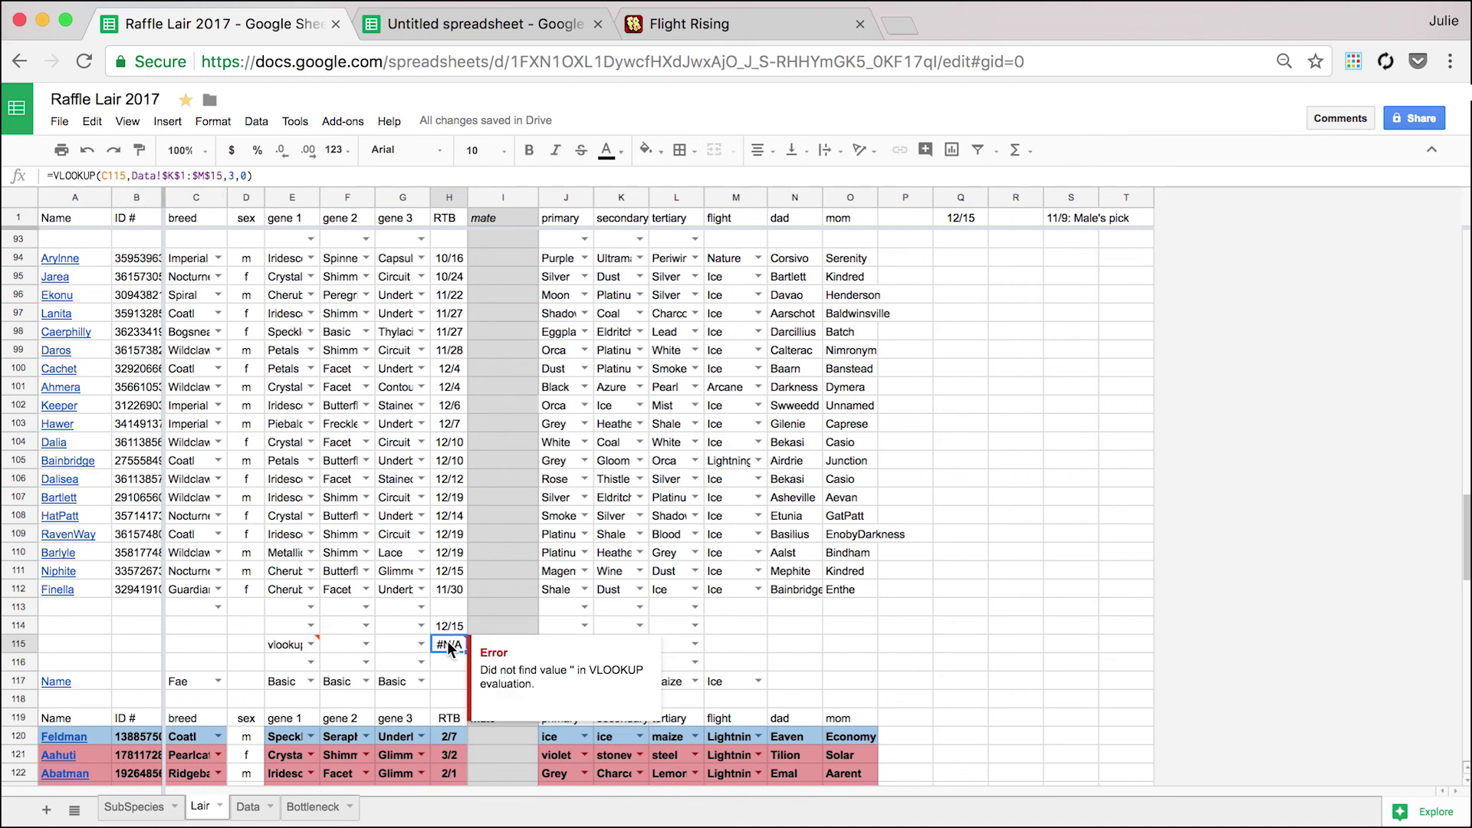
# Test H115's lookup with Wildclaw as C115's breed, then clear it and scroll up.
pyautogui.click(191, 642)
pyautogui.write('Wildclaw')
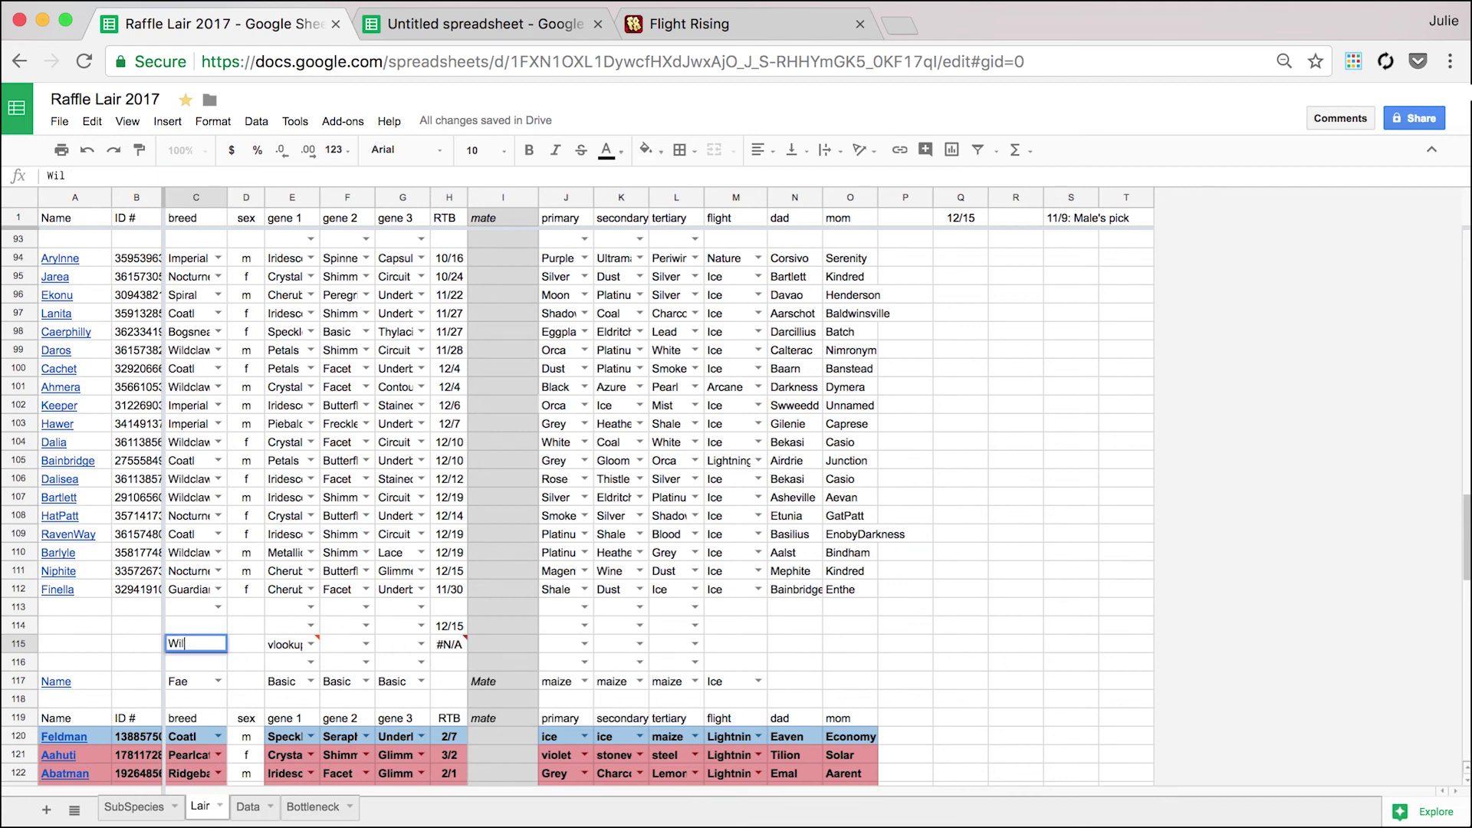
pyautogui.press('Return')
pyautogui.press('Up')
pyautogui.press('Delete')
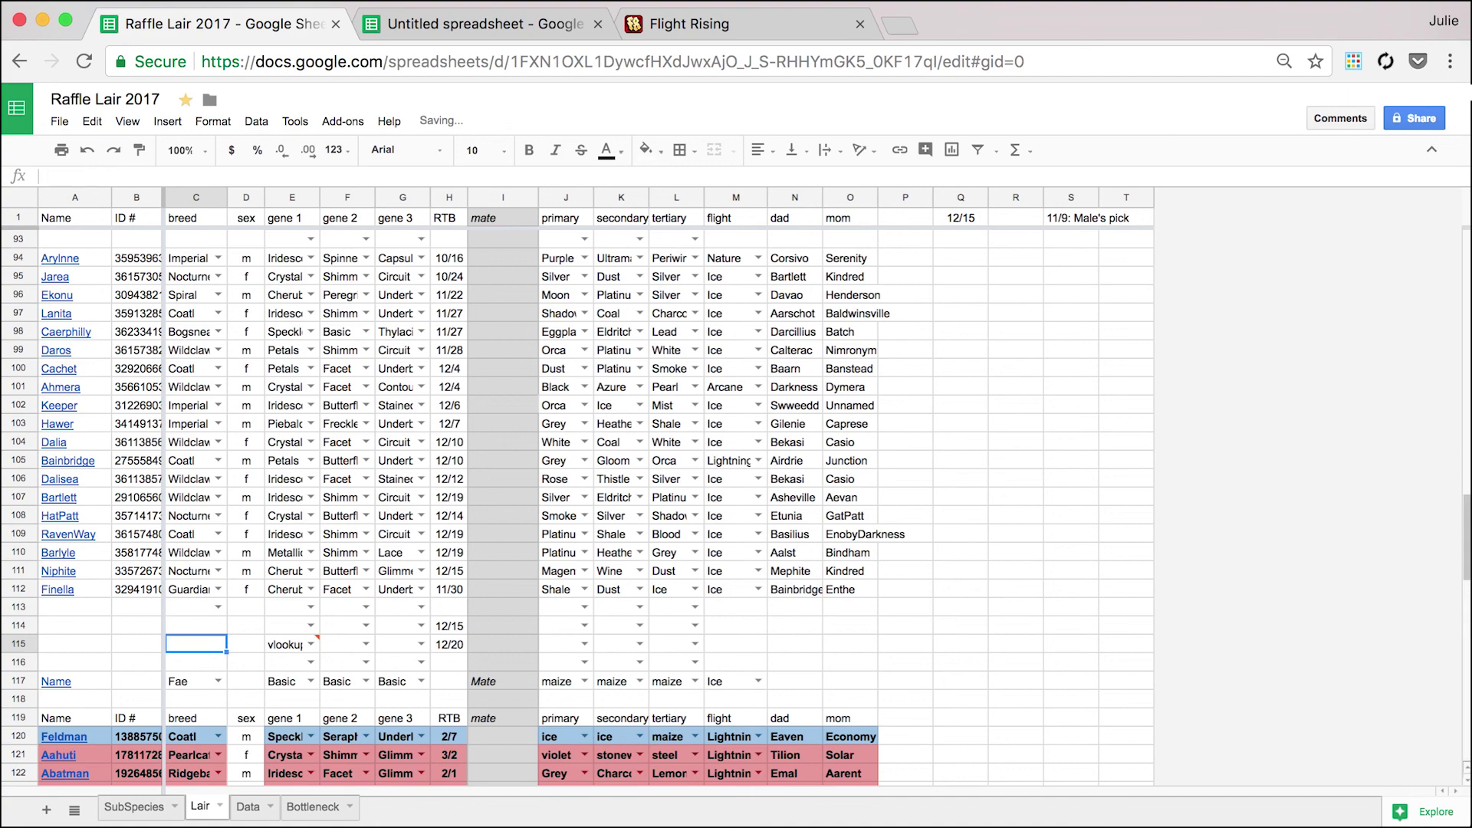
pyautogui.scroll(20, 1001, 346)
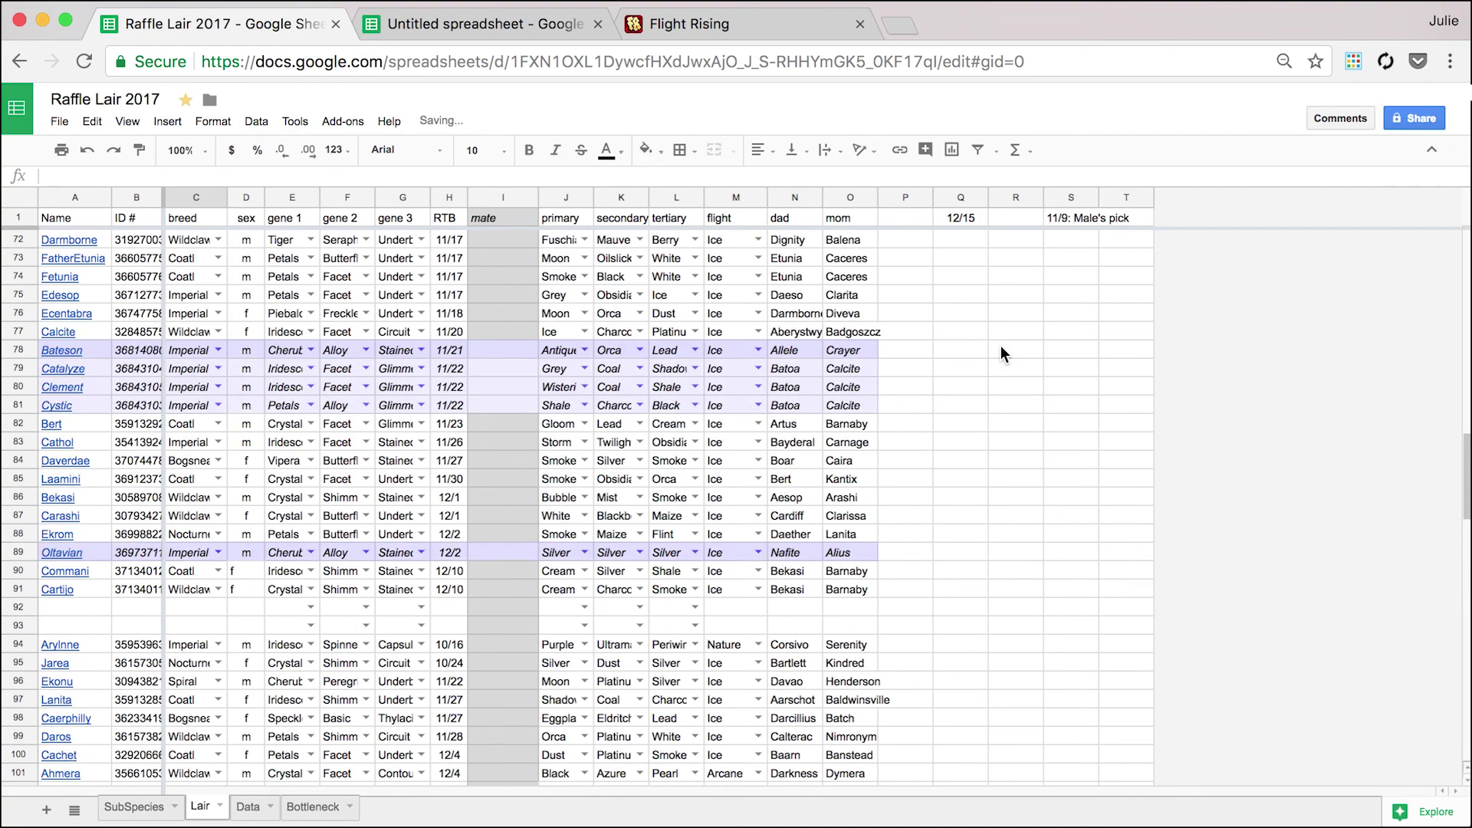